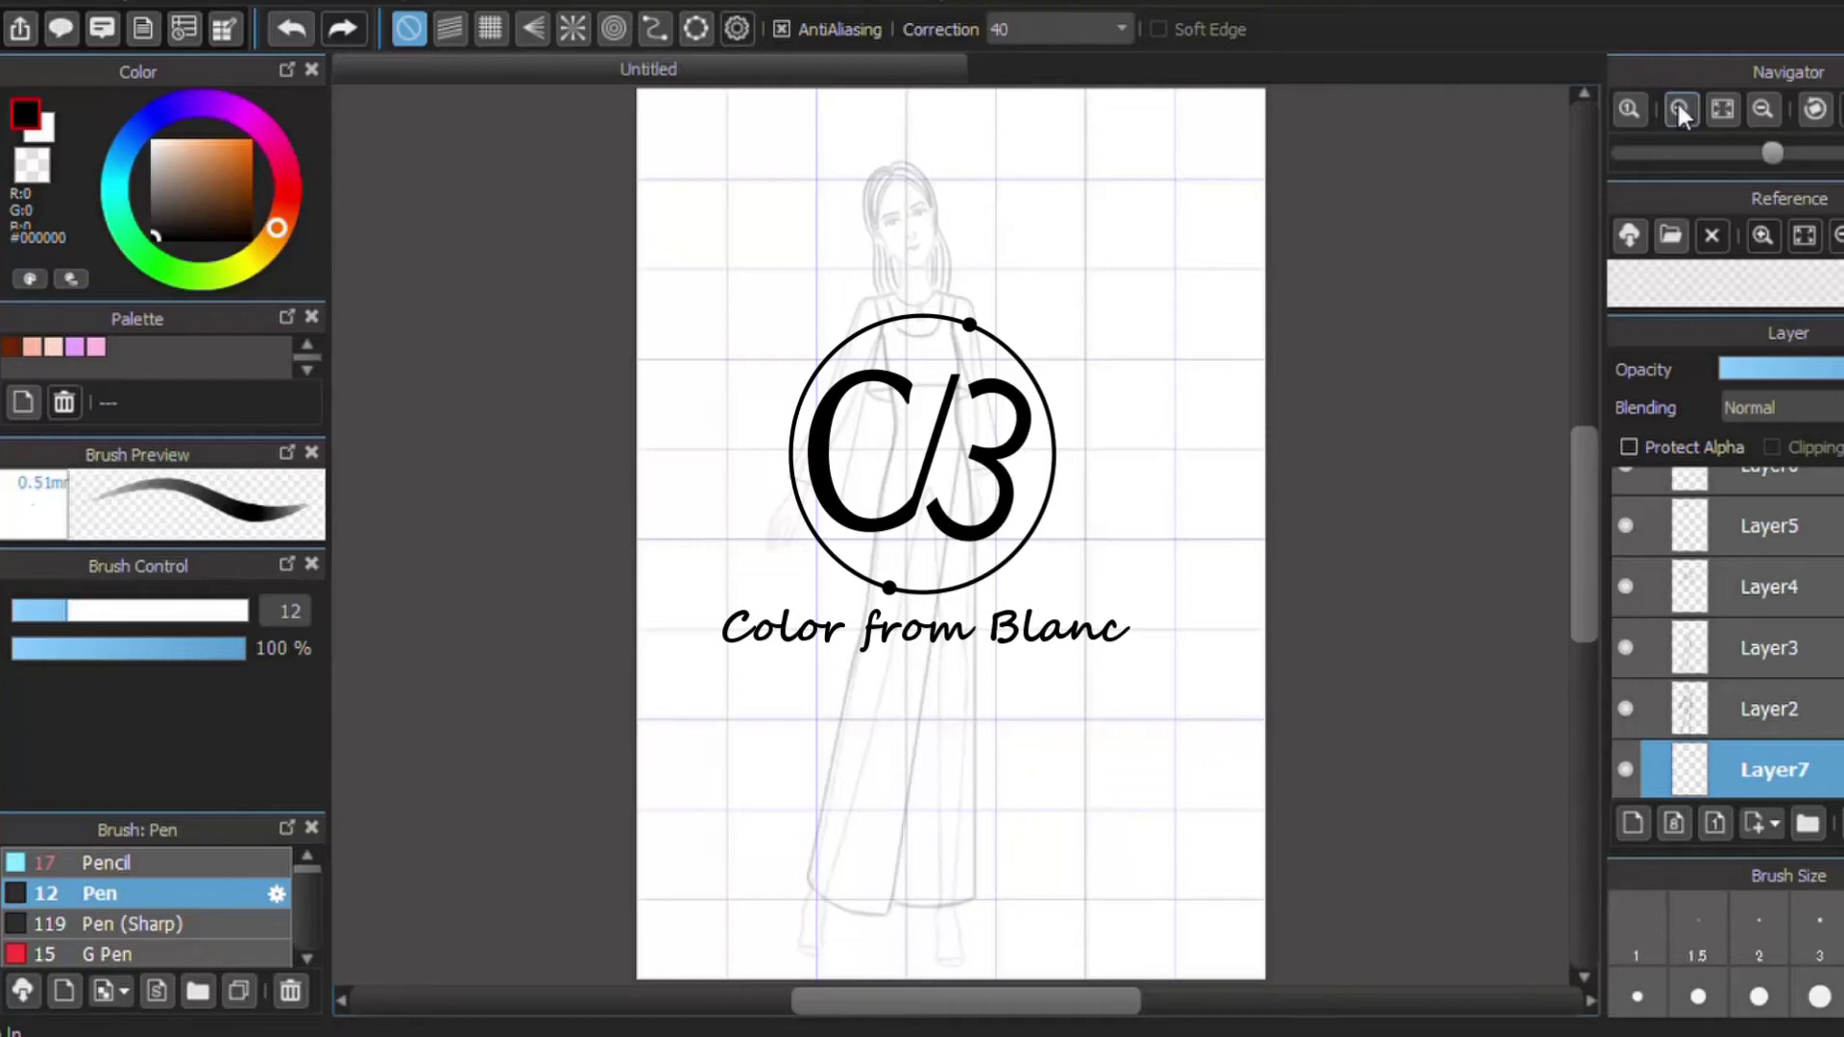
Zoom in and ink the jawline, chin and right cheek in black.
{"action": "left_click", "coordinate": [1677, 108]}
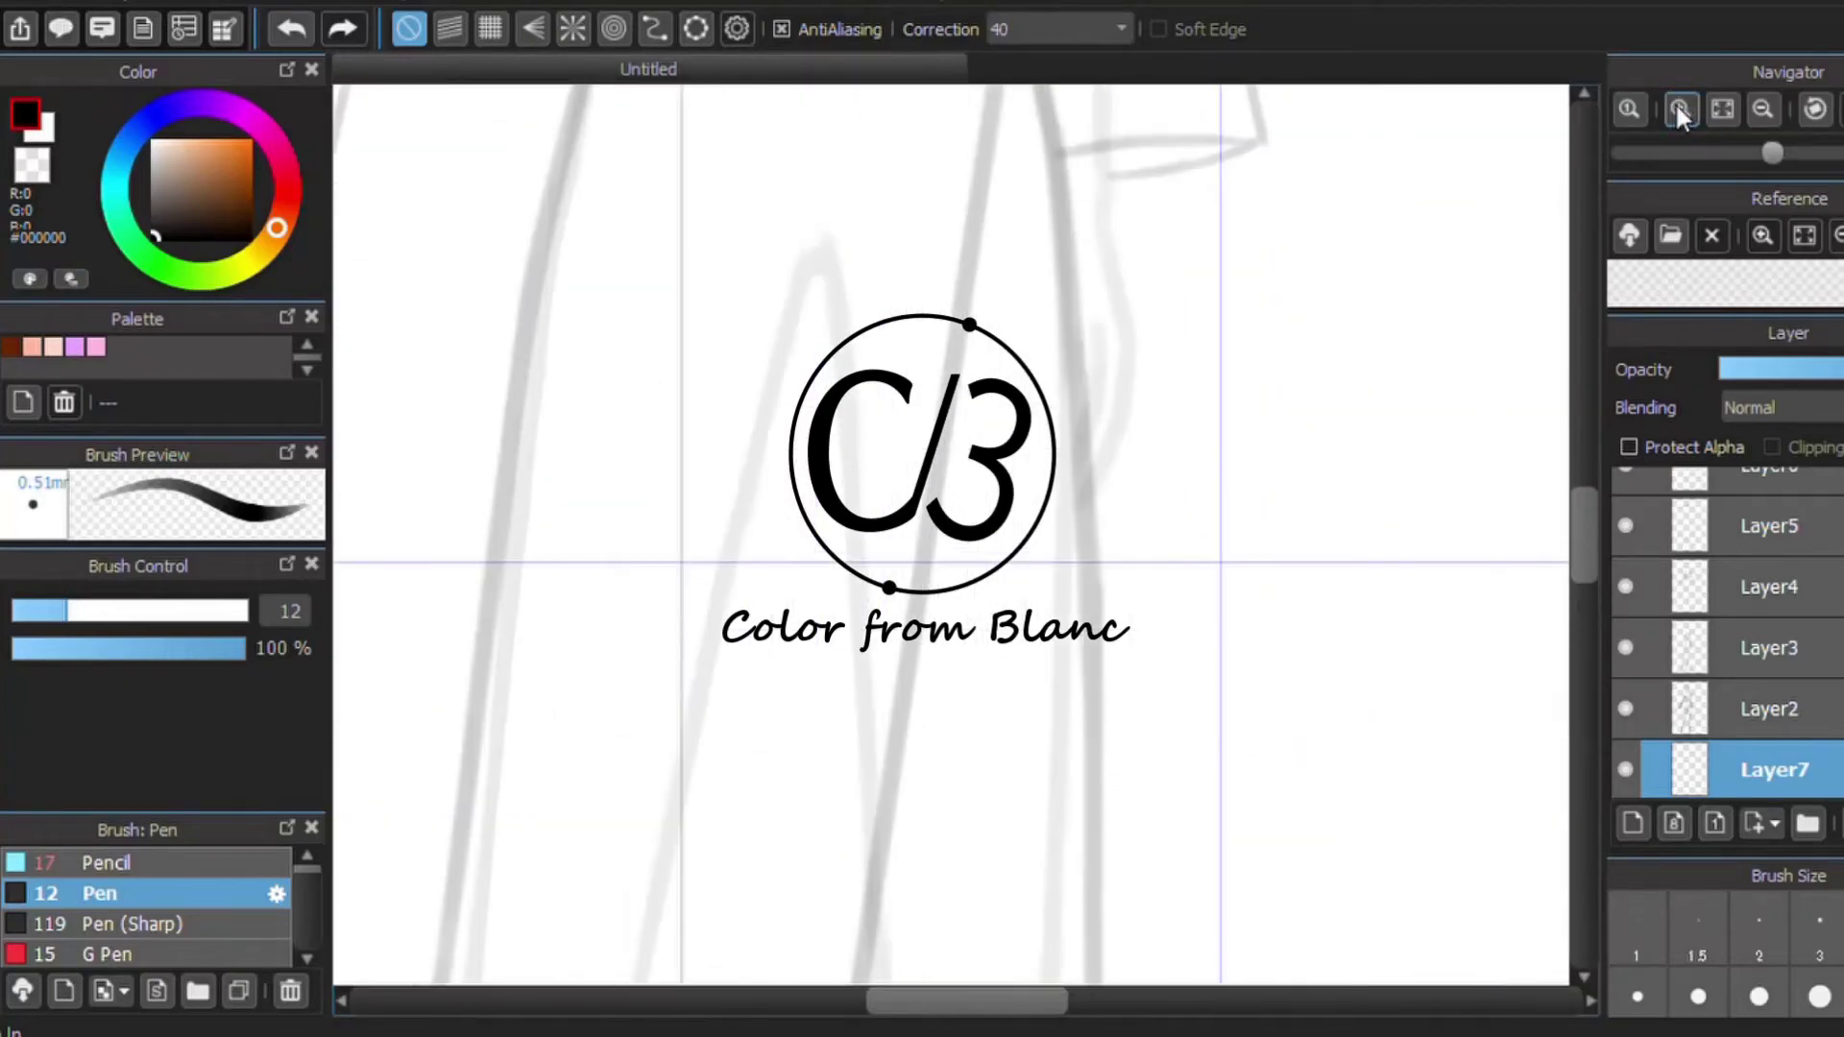
{"action": "left_click_drag", "start_coordinate": [1584, 535], "coordinate": [1586, 316]}
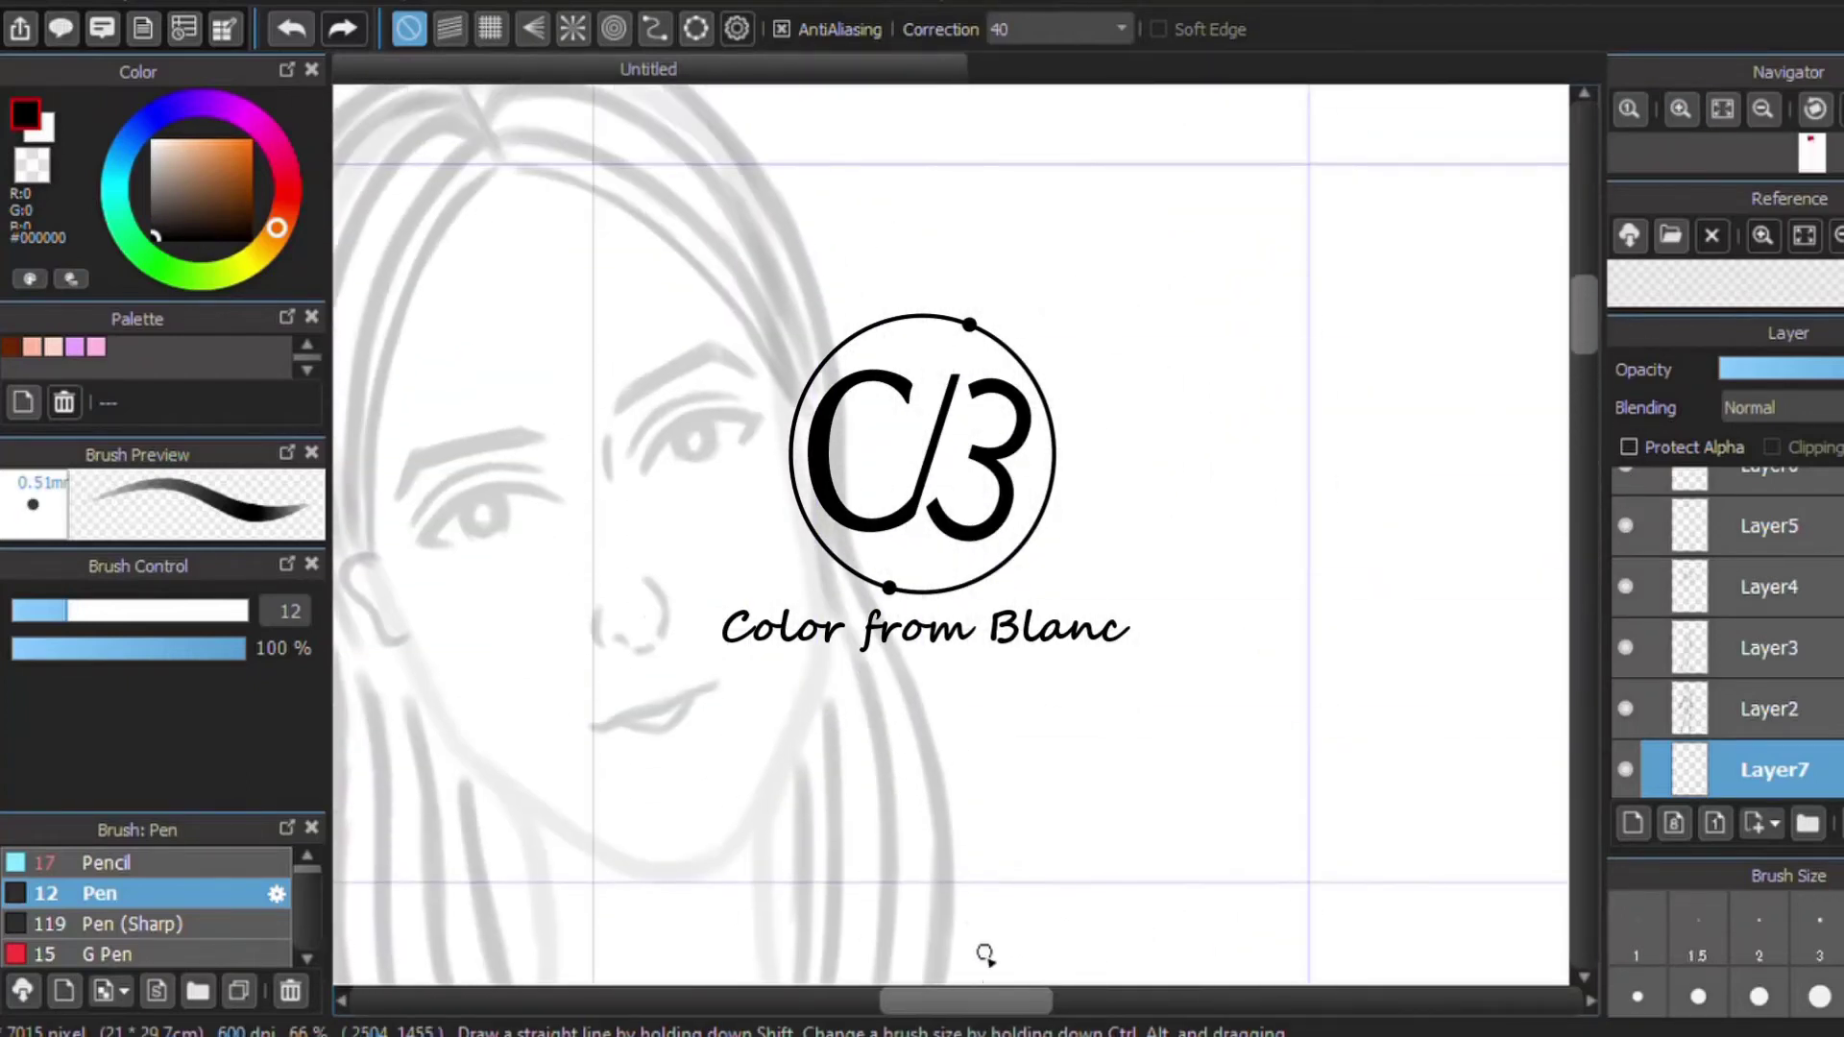
{"action": "left_click_drag", "start_coordinate": [999, 1002], "coordinate": [954, 1004]}
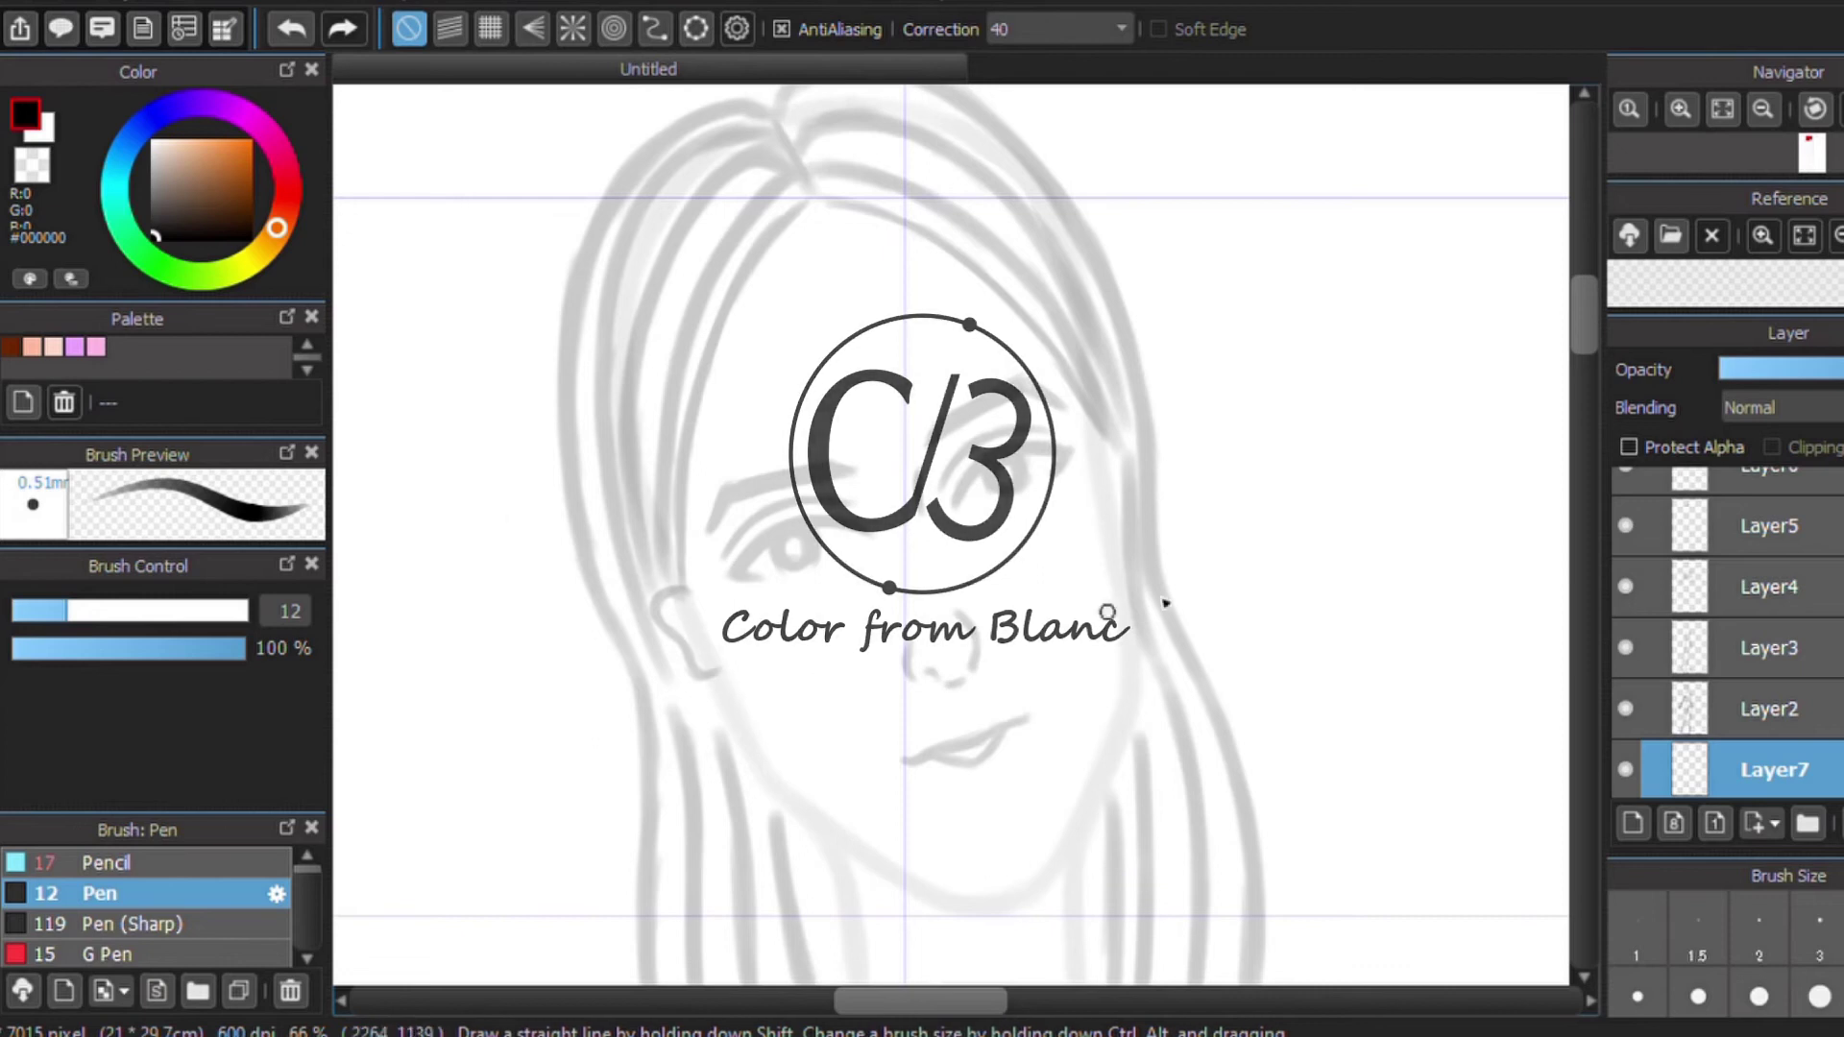
{"action": "left_click_drag", "start_coordinate": [1585, 329], "coordinate": [1586, 338]}
{"action": "left_click_drag", "start_coordinate": [751, 646], "coordinate": [901, 795]}
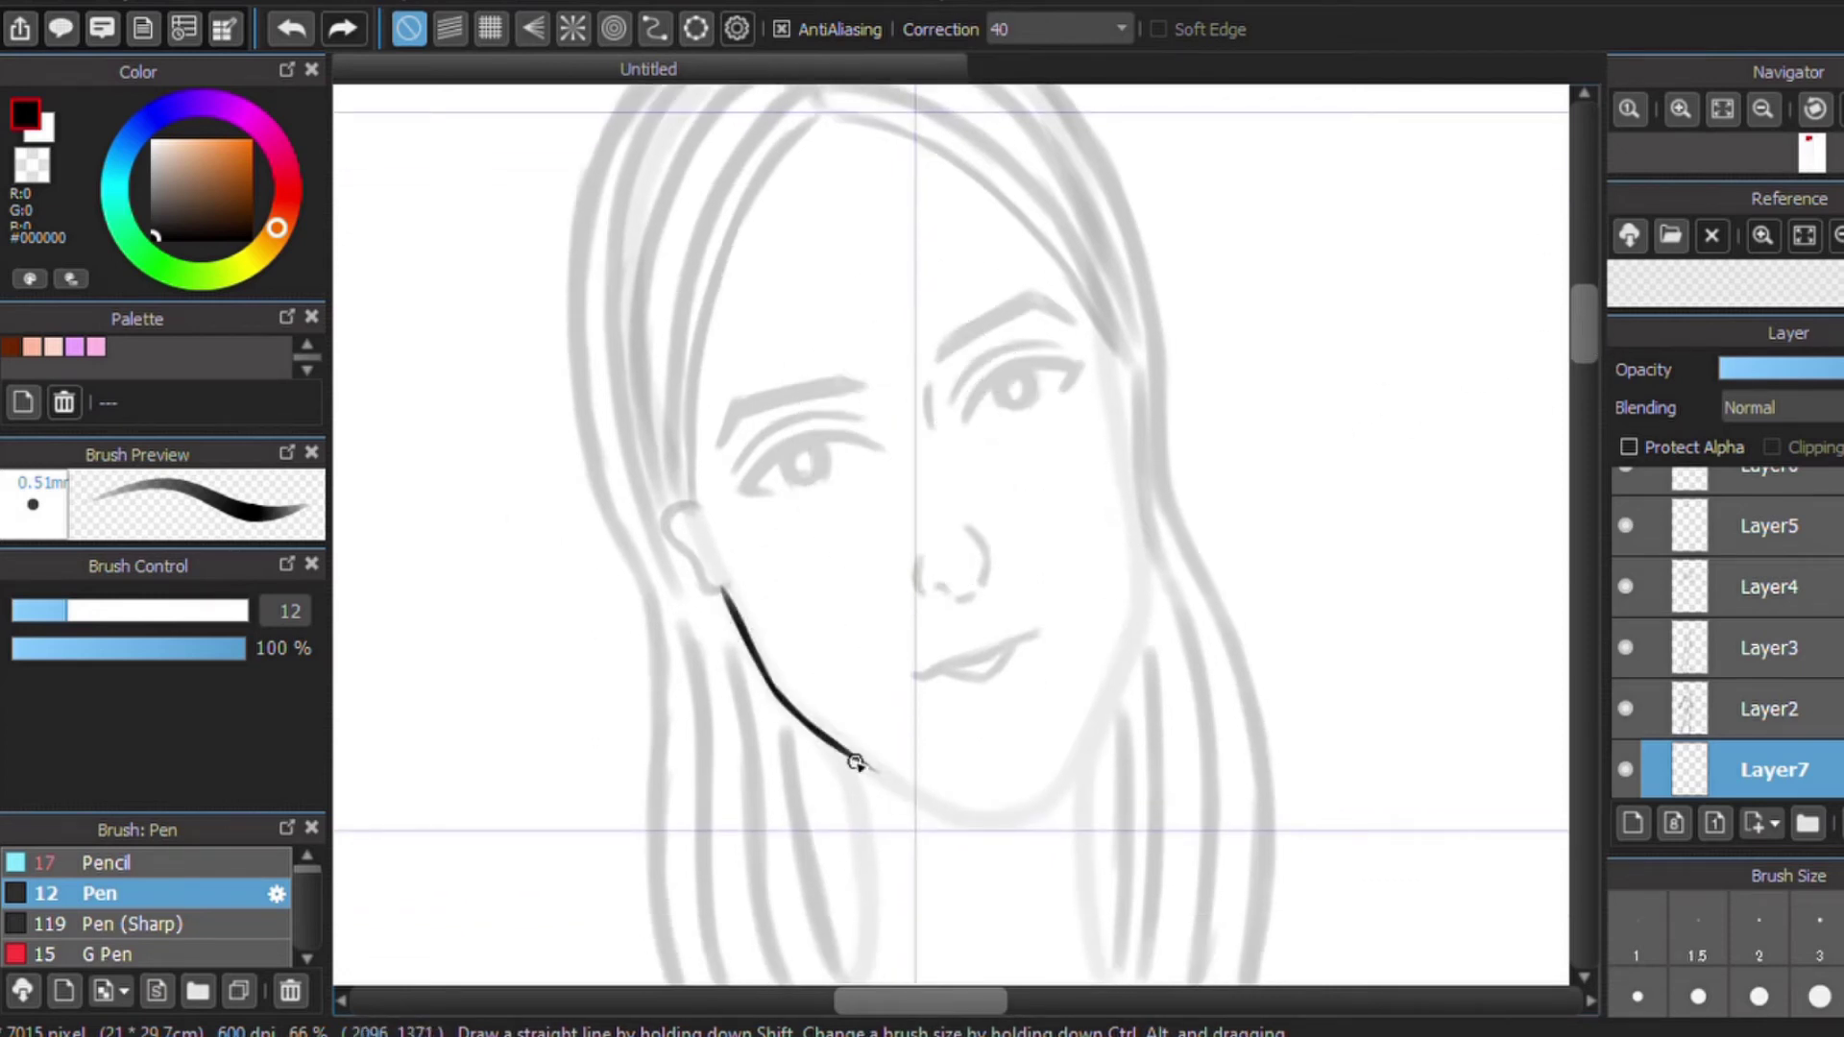
{"action": "left_click_drag", "start_coordinate": [844, 751], "coordinate": [926, 804]}
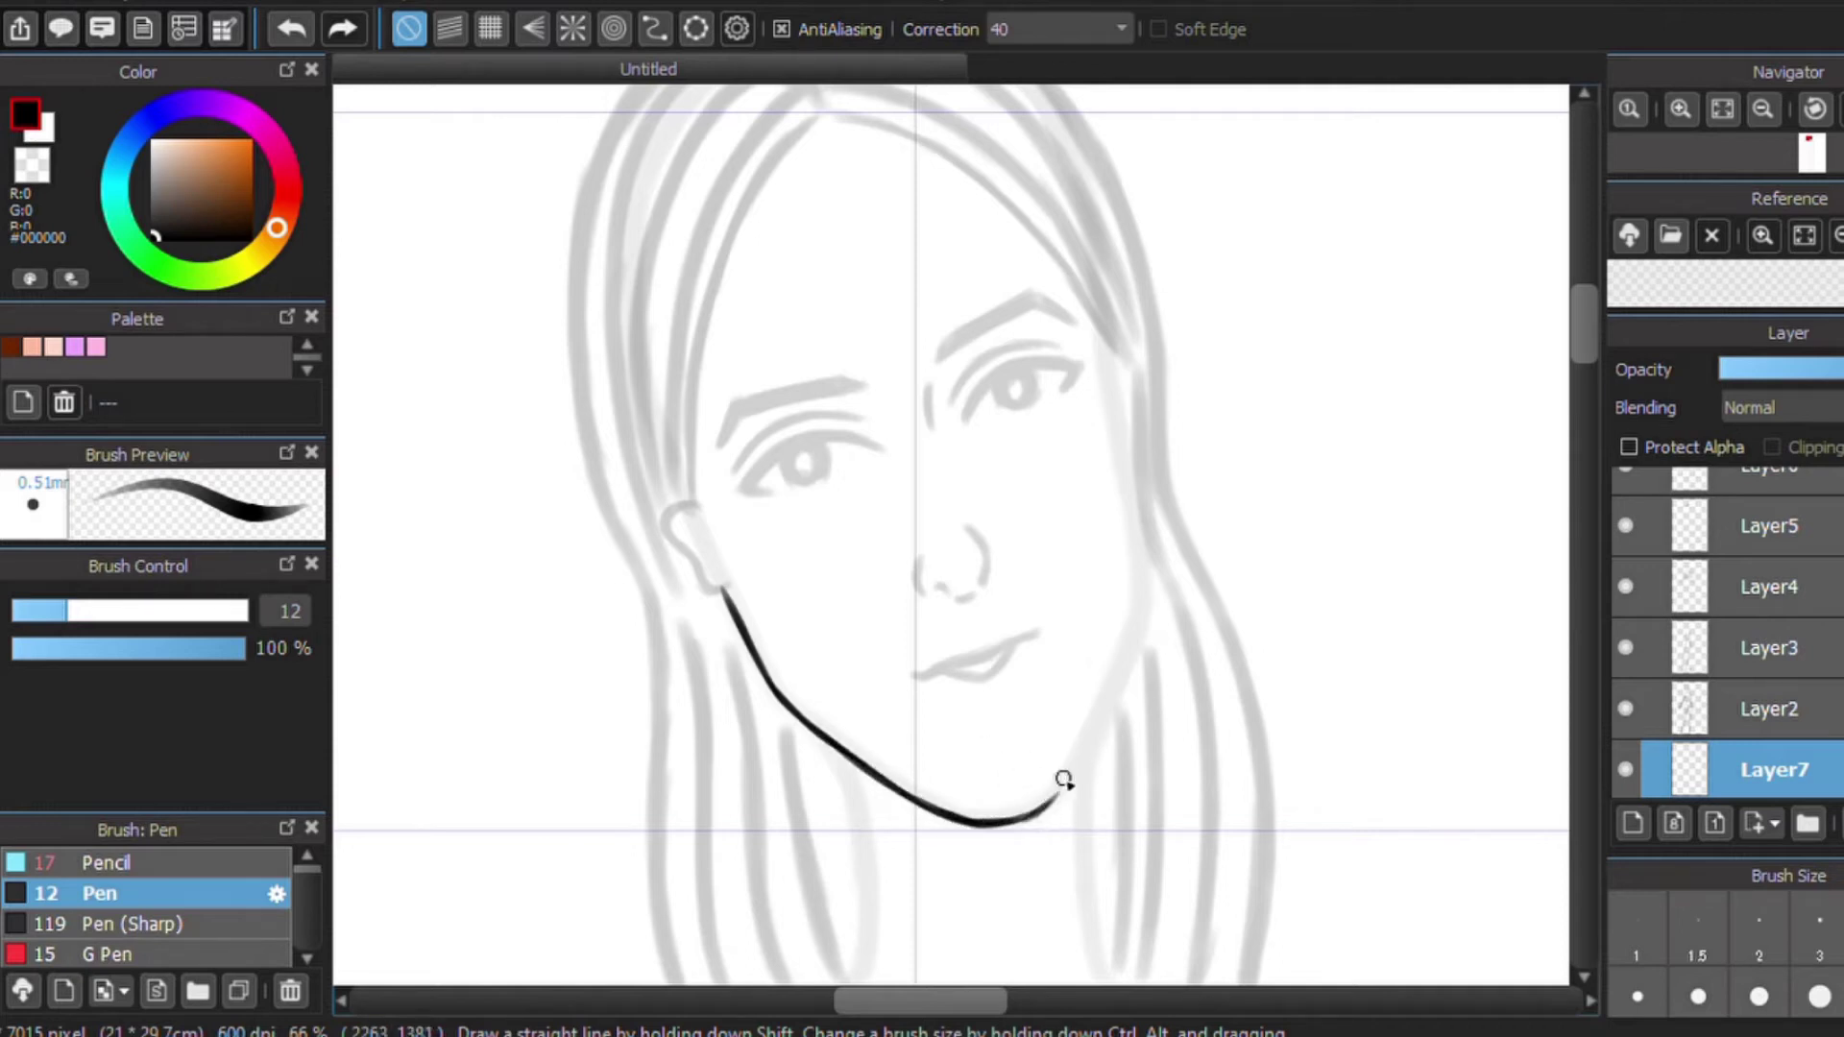
{"action": "left_click_drag", "start_coordinate": [1071, 780], "coordinate": [1134, 646]}
{"action": "left_click_drag", "start_coordinate": [1107, 356], "coordinate": [1128, 489]}
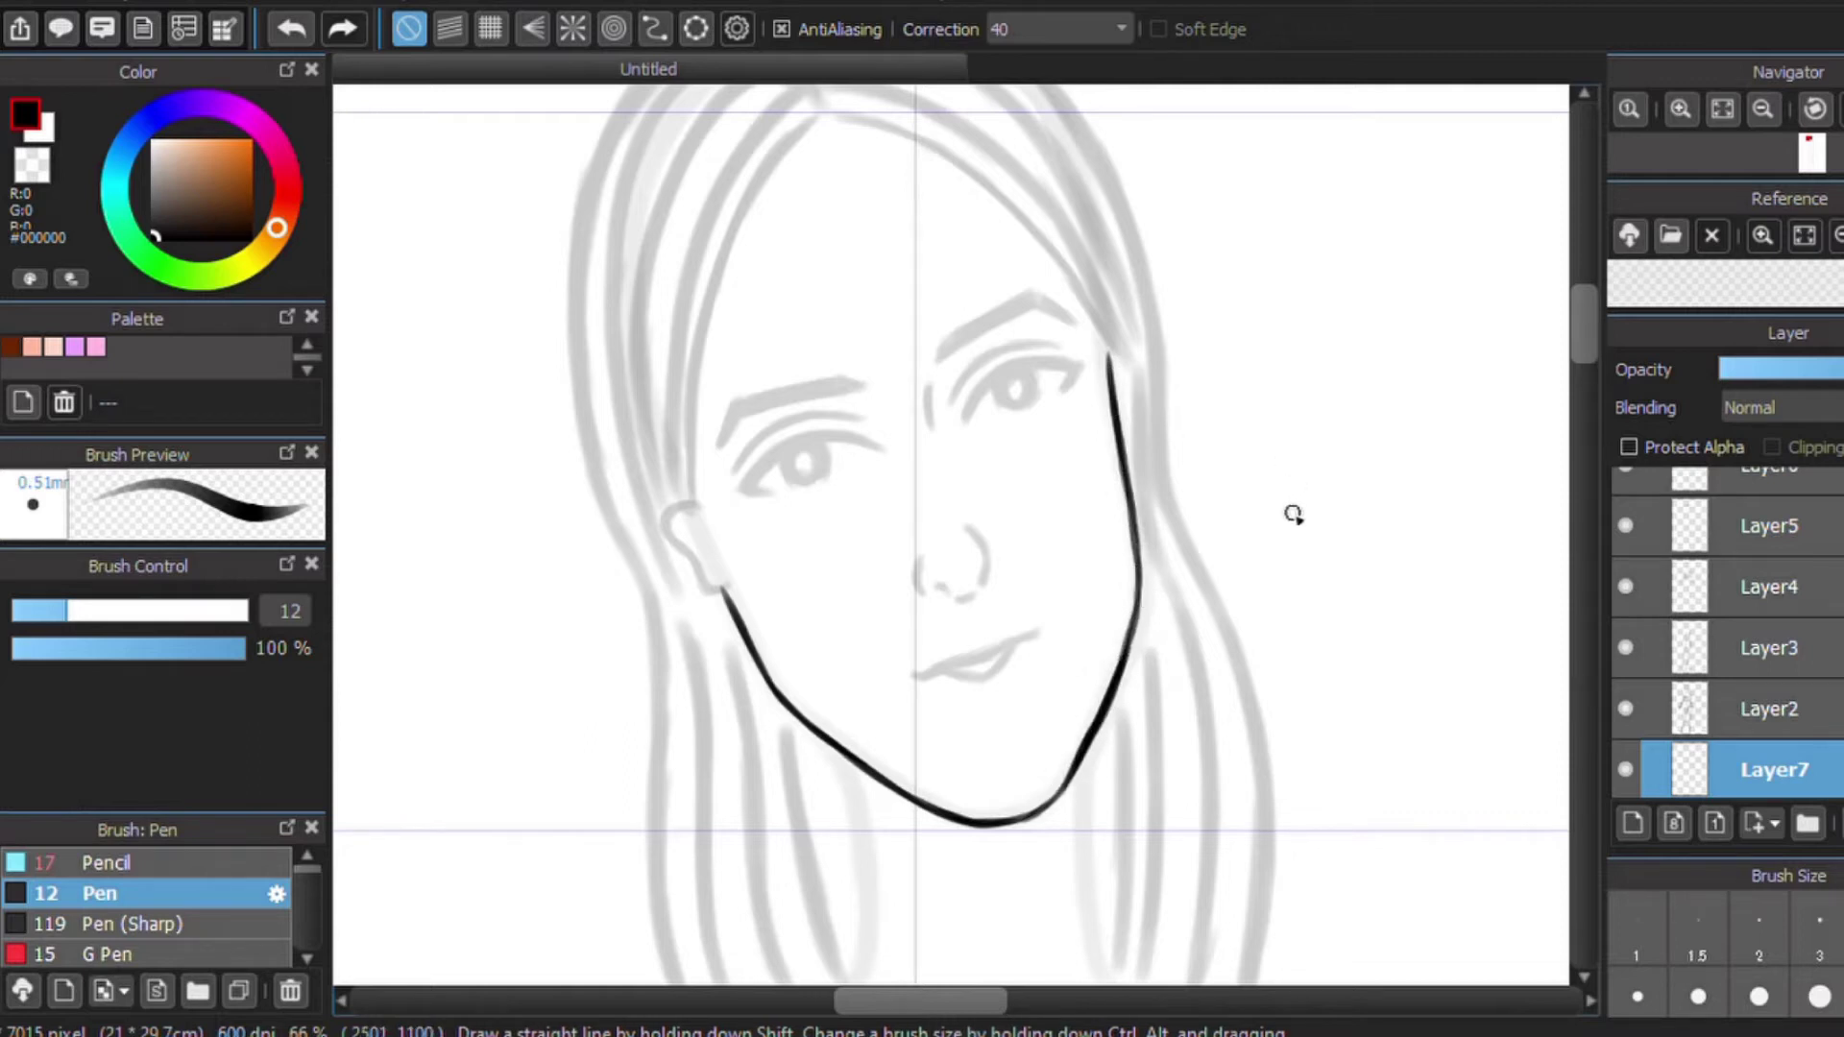
Ink the ear, eye outlines, pupils, eyelid creases, eyebrows and nose line.
{"action": "left_click_drag", "start_coordinate": [692, 502], "coordinate": [725, 594]}
{"action": "left_click_drag", "start_coordinate": [965, 415], "coordinate": [1078, 369]}
{"action": "left_click_drag", "start_coordinate": [745, 492], "coordinate": [879, 446]}
{"action": "left_click_drag", "start_coordinate": [792, 461], "coordinate": [812, 473]}
{"action": "mouse_move", "coordinate": [1003, 382]}
{"action": "left_mouse_down"}
{"action": "mouse_move", "coordinate": [1026, 394]}
{"action": "mouse_move", "coordinate": [1071, 344]}
{"action": "left_mouse_up"}
{"action": "left_click_drag", "start_coordinate": [939, 359], "coordinate": [1072, 322]}
{"action": "left_click_drag", "start_coordinate": [723, 434], "coordinate": [861, 386]}
{"action": "left_click_drag", "start_coordinate": [741, 450], "coordinate": [929, 423]}
{"action": "mouse_move", "coordinate": [966, 525]}
{"action": "left_mouse_down"}
{"action": "mouse_move", "coordinate": [981, 581]}
{"action": "mouse_move", "coordinate": [917, 590]}
{"action": "left_mouse_up"}
Ink the neck, left shoulder, long left arm outline and the sleeve curve.
{"action": "scroll", "coordinate": [982, 586], "scroll_direction": "down", "scroll_amount": 3}
{"action": "mouse_move", "coordinate": [931, 452]}
{"action": "left_mouse_down"}
{"action": "mouse_move", "coordinate": [1038, 437]}
{"action": "mouse_move", "coordinate": [1027, 548]}
{"action": "left_mouse_up"}
{"action": "scroll", "coordinate": [982, 480], "scroll_direction": "down", "scroll_amount": 5}
{"action": "left_click_drag", "start_coordinate": [1142, 313], "coordinate": [1349, 372]}
{"action": "left_click_drag", "start_coordinate": [817, 329], "coordinate": [576, 394]}
{"action": "scroll", "coordinate": [601, 379], "scroll_direction": "down", "scroll_amount": 5}
{"action": "left_click_drag", "start_coordinate": [740, 196], "coordinate": [823, 823]}
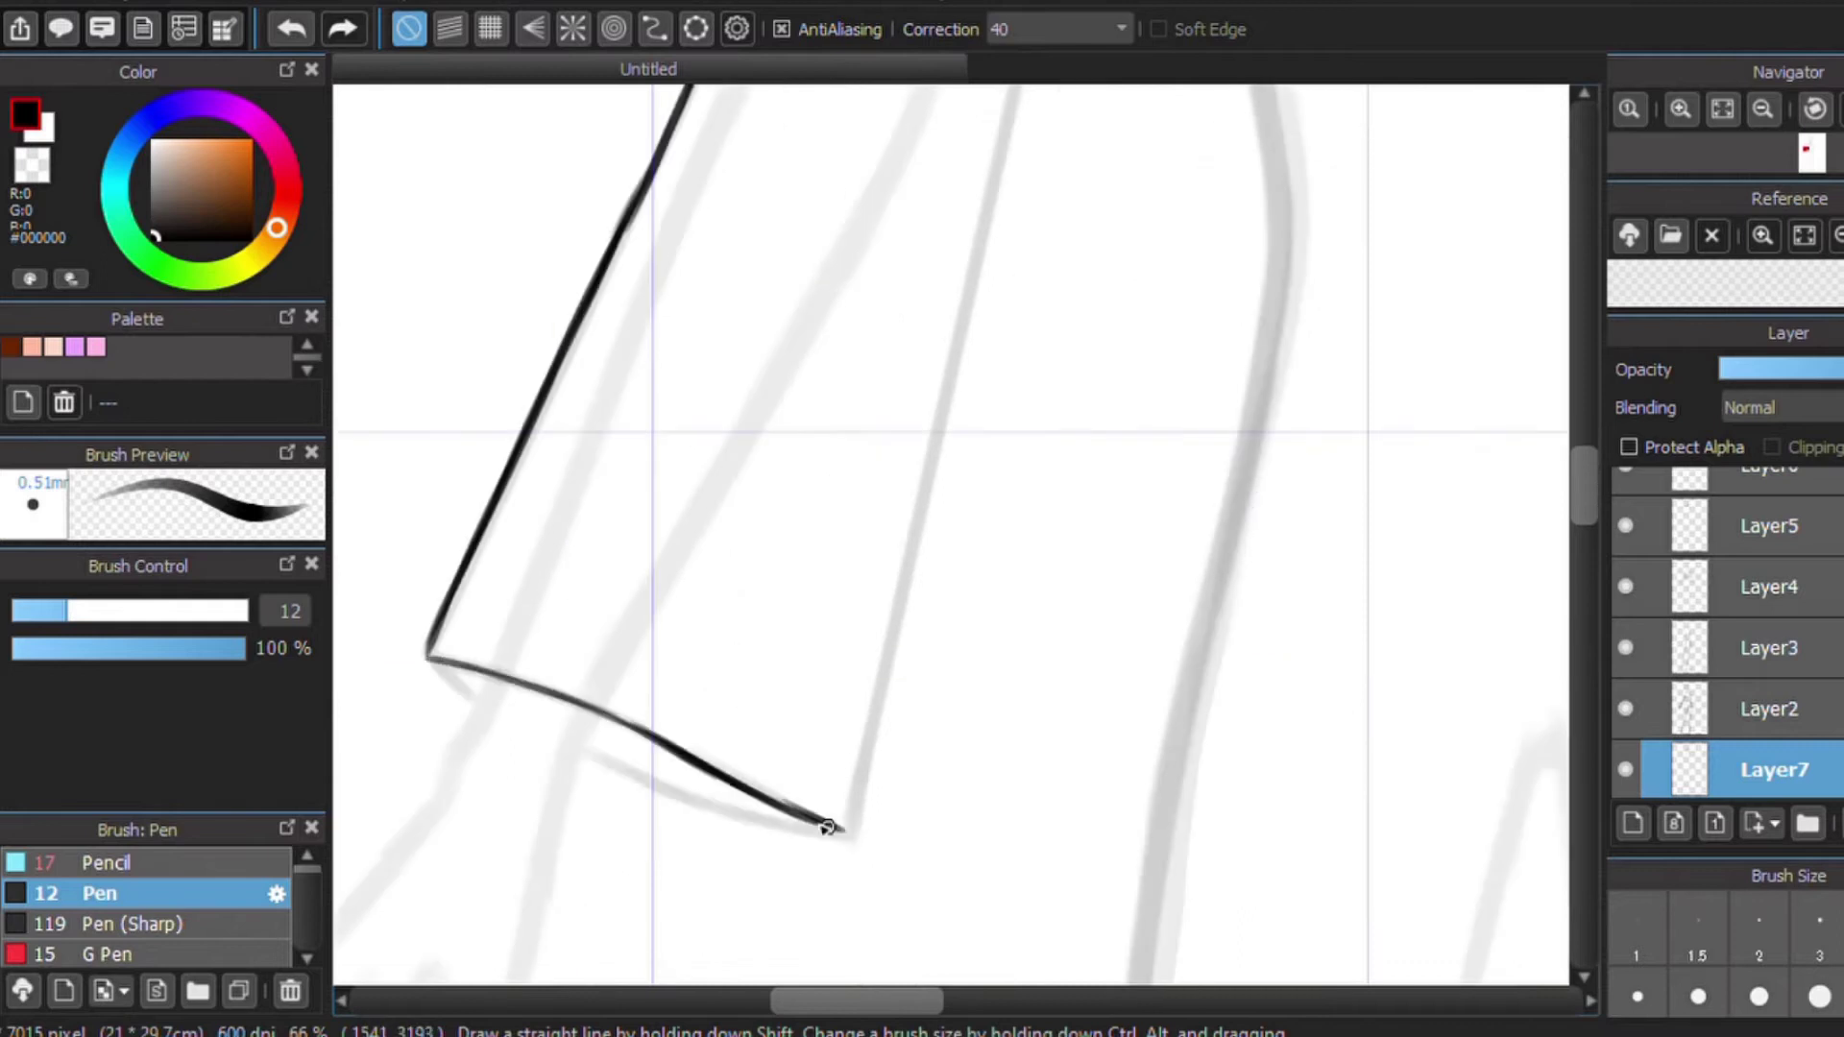
{"action": "scroll", "coordinate": [951, 538], "scroll_direction": "up", "scroll_amount": 3}
{"action": "left_click_drag", "start_coordinate": [1191, 279], "coordinate": [1082, 790]}
{"action": "scroll", "coordinate": [967, 423], "scroll_direction": "down", "scroll_amount": 3}
{"action": "left_click_drag", "start_coordinate": [922, 124], "coordinate": [1016, 679]}
{"action": "left_click_drag", "start_coordinate": [329, 762], "coordinate": [1091, 692]}
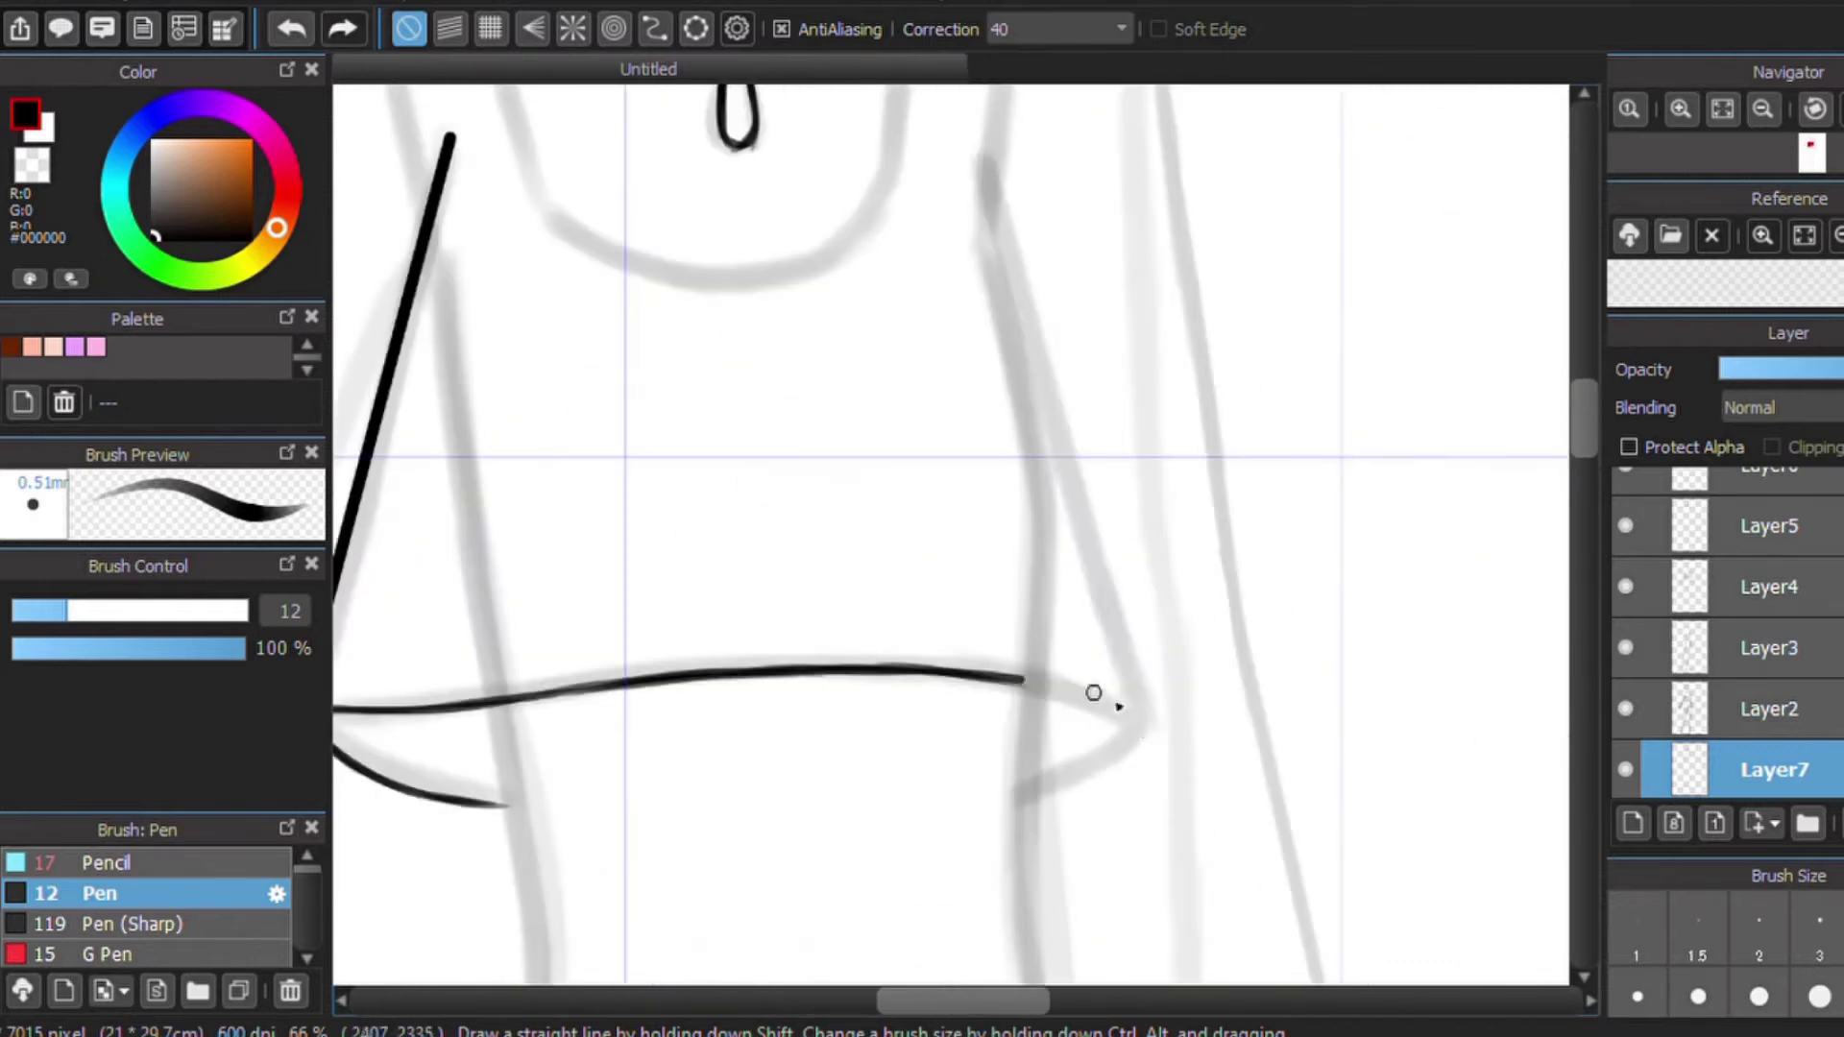
Ink the sleeve lines, both cuff curves and the right sleeve outline.
{"action": "scroll", "coordinate": [1163, 535], "scroll_direction": "up", "scroll_amount": 5}
{"action": "left_click_drag", "start_coordinate": [1162, 535], "coordinate": [1206, 855]}
{"action": "scroll", "coordinate": [1162, 577], "scroll_direction": "down", "scroll_amount": 5}
{"action": "left_click_drag", "start_coordinate": [691, 879], "coordinate": [939, 872]}
{"action": "scroll", "coordinate": [941, 576], "scroll_direction": "down", "scroll_amount": 2}
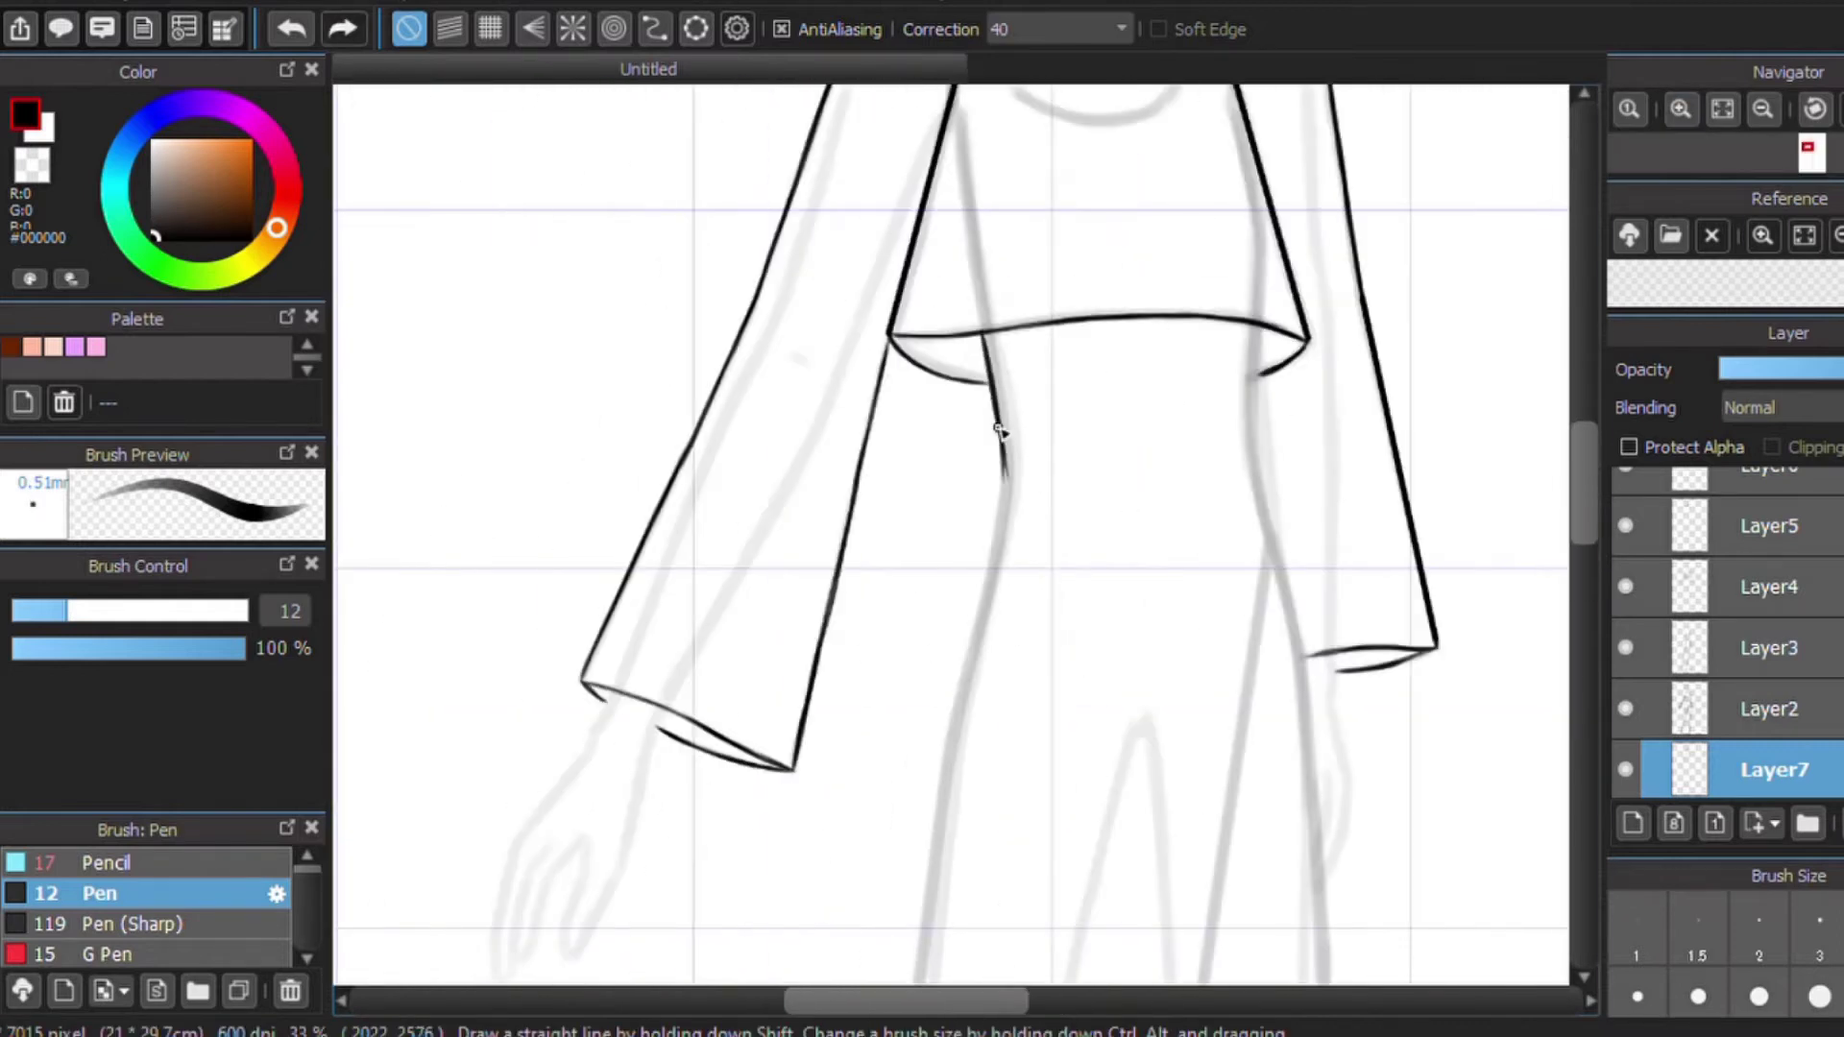
{"action": "left_click_drag", "start_coordinate": [1012, 397], "coordinate": [936, 830]}
{"action": "scroll", "coordinate": [1523, 521], "scroll_direction": "down", "scroll_amount": 3}
{"action": "scroll", "coordinate": [1523, 521], "scroll_direction": "down", "scroll_amount": 3}
{"action": "left_click_drag", "start_coordinate": [679, 596], "coordinate": [1000, 753]}
{"action": "scroll", "coordinate": [1173, 399], "scroll_direction": "down", "scroll_amount": 2}
{"action": "scroll", "coordinate": [1218, 667], "scroll_direction": "up", "scroll_amount": 2}
{"action": "mouse_move", "coordinate": [1115, 205]}
{"action": "left_mouse_down"}
{"action": "mouse_move", "coordinate": [1005, 845]}
{"action": "mouse_move", "coordinate": [1259, 836]}
{"action": "left_mouse_up"}
{"action": "scroll", "coordinate": [1201, 672], "scroll_direction": "down", "scroll_amount": 2}
Ink the hand outline and finger strokes, undoing one stray stroke.
{"action": "left_click_drag", "start_coordinate": [1249, 341], "coordinate": [1233, 581]}
{"action": "scroll", "coordinate": [1245, 502], "scroll_direction": "up", "scroll_amount": 3}
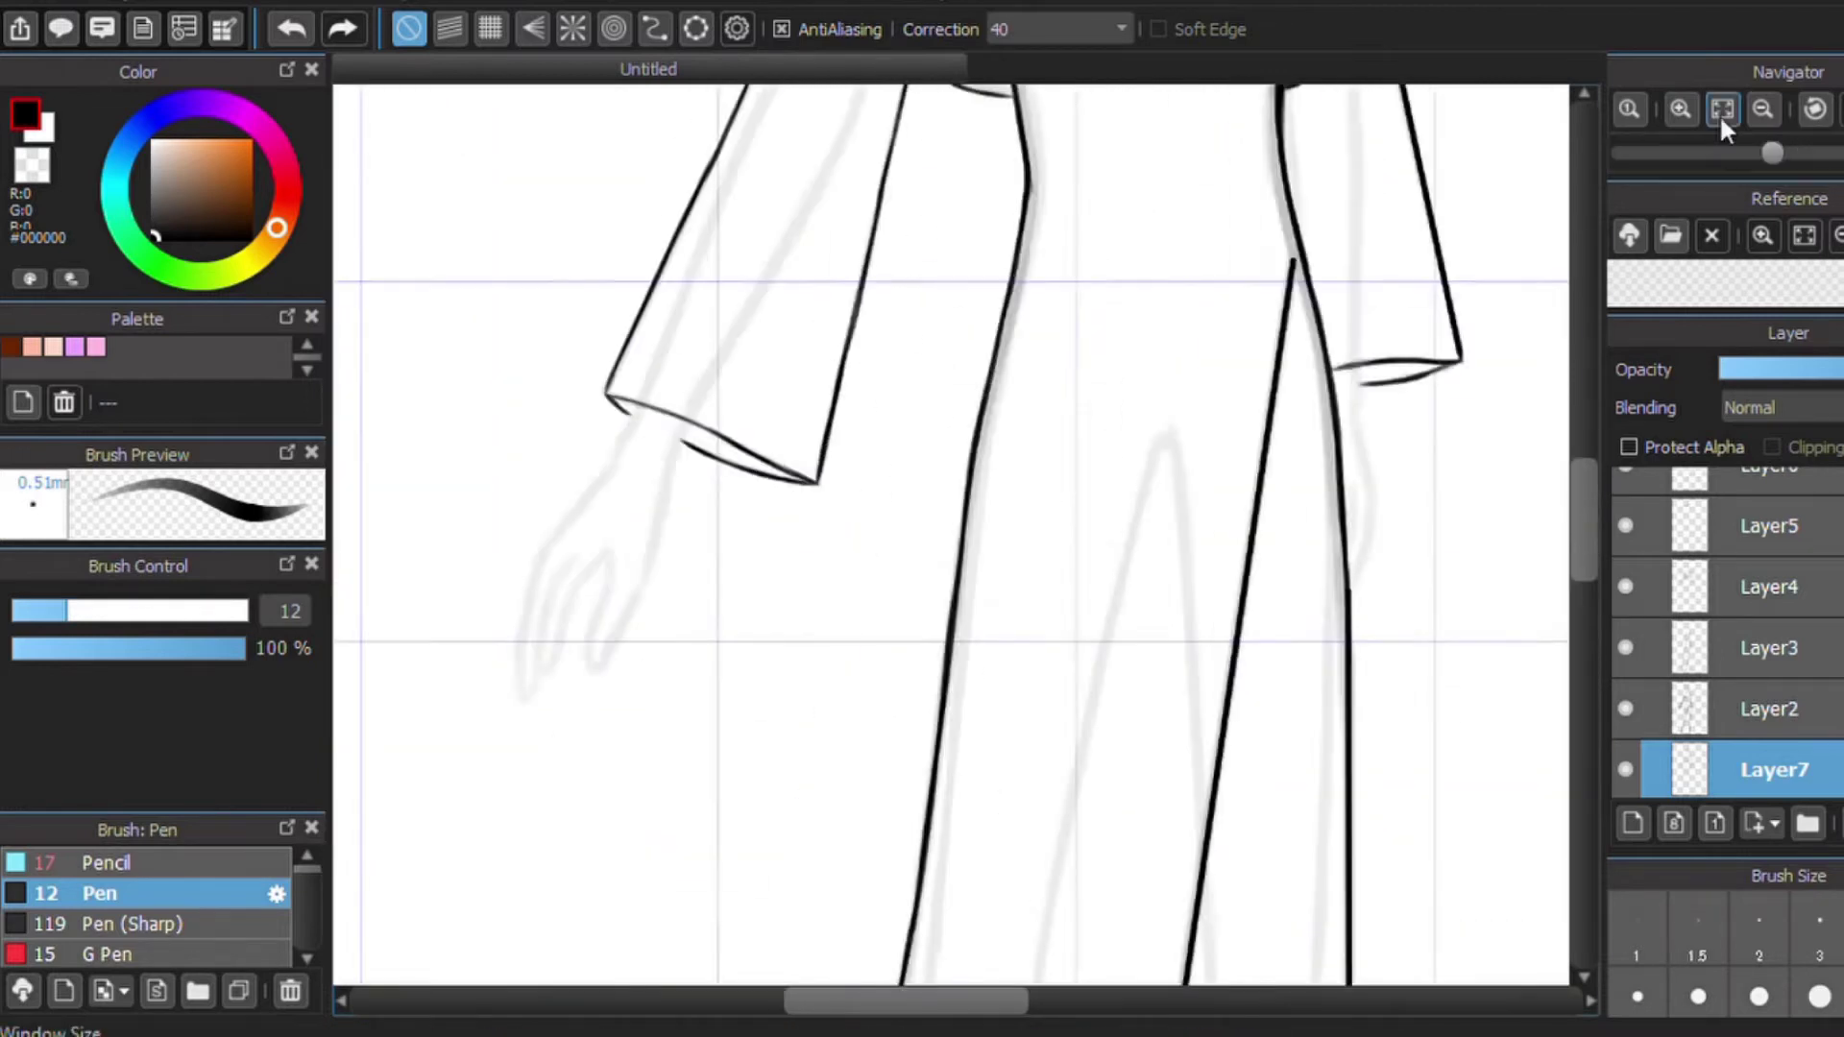
{"action": "left_click_drag", "start_coordinate": [605, 593], "coordinate": [582, 684]}
{"action": "left_click_drag", "start_coordinate": [692, 562], "coordinate": [576, 749]}
{"action": "left_click_drag", "start_coordinate": [672, 740], "coordinate": [775, 461]}
{"action": "left_click_drag", "start_coordinate": [803, 360], "coordinate": [588, 739]}
{"action": "key", "text": "ctrl+z"}
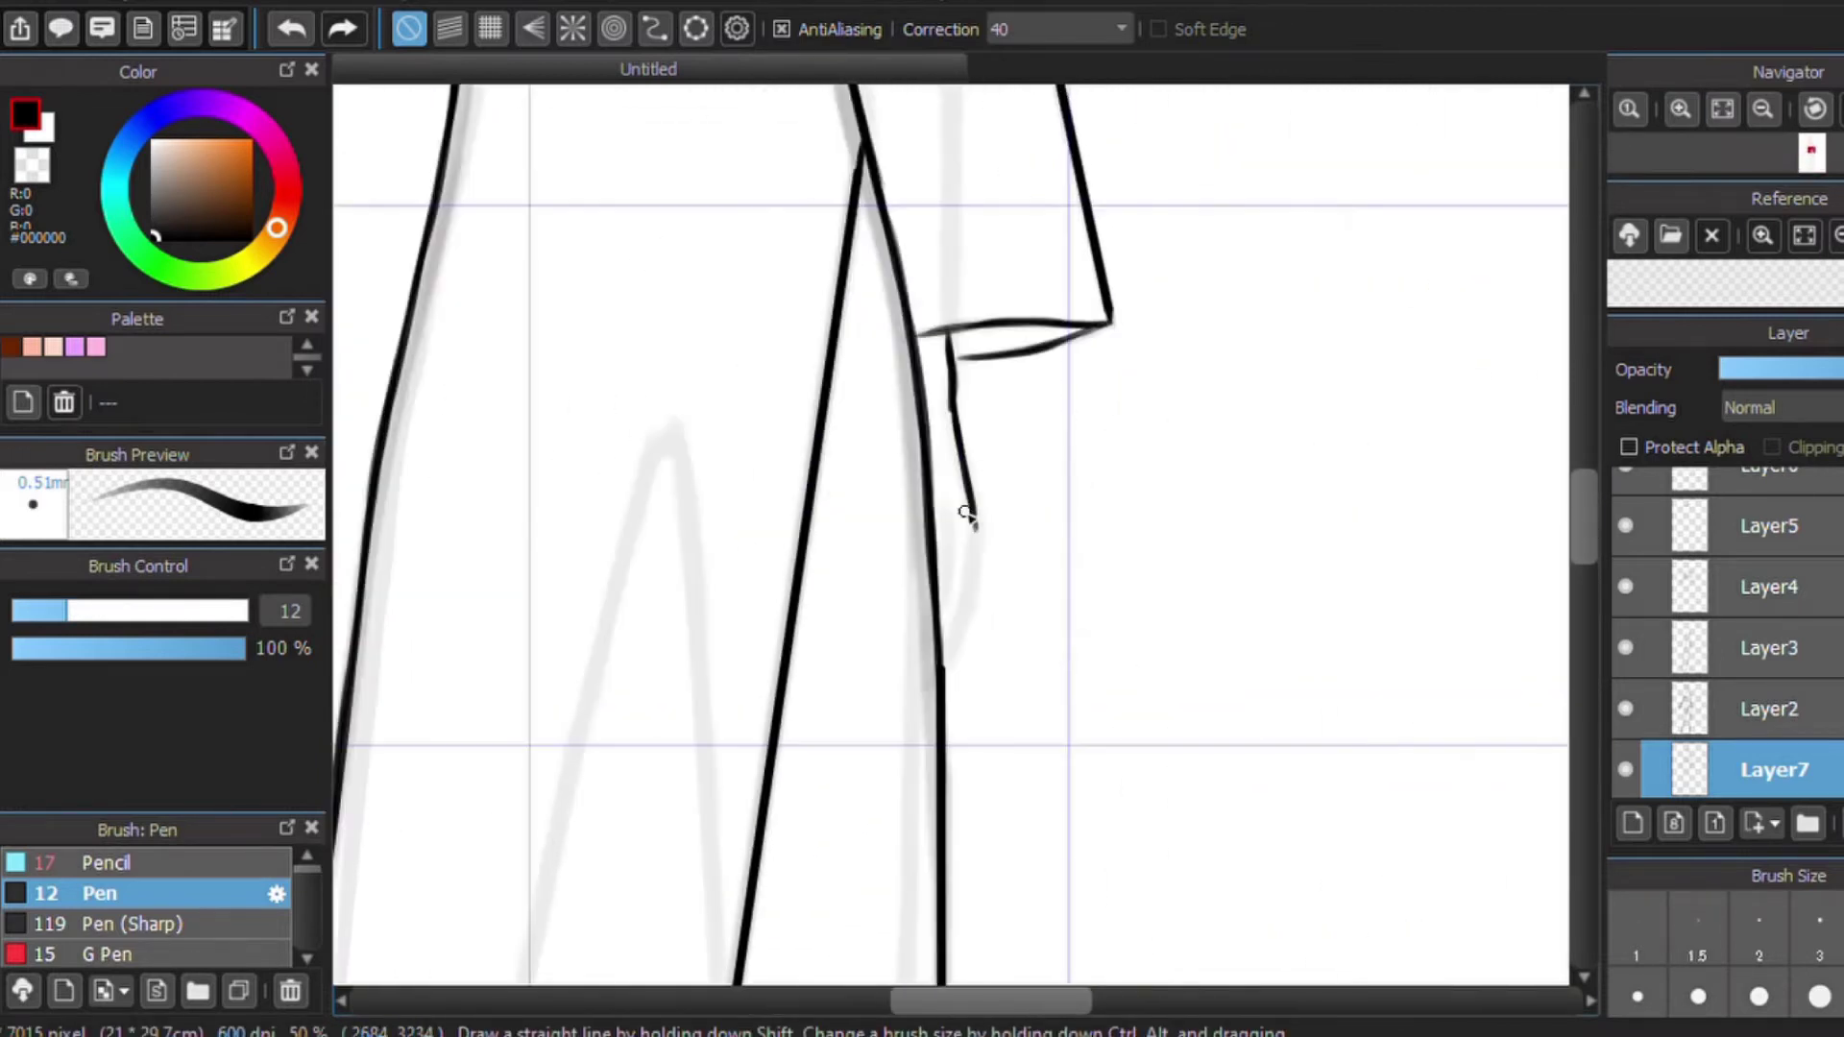
Ink hair strands on both sides of the head over the sketch.
{"action": "left_click_drag", "start_coordinate": [1583, 538], "coordinate": [1614, 379]}
{"action": "mouse_move", "coordinate": [898, 337]}
{"action": "left_mouse_down"}
{"action": "mouse_move", "coordinate": [803, 634]}
{"action": "mouse_move", "coordinate": [1124, 500]}
{"action": "mouse_move", "coordinate": [769, 644]}
{"action": "left_mouse_up"}
{"action": "left_click_drag", "start_coordinate": [879, 289], "coordinate": [740, 711]}
{"action": "left_click_drag", "start_coordinate": [903, 268], "coordinate": [961, 258]}
{"action": "scroll", "coordinate": [903, 288], "scroll_direction": "down", "scroll_amount": 3}
{"action": "left_click_drag", "start_coordinate": [1167, 442], "coordinate": [1201, 778]}
{"action": "scroll", "coordinate": [865, 481], "scroll_direction": "up", "scroll_amount": 3}
Ink the remaining long hair and coat hem lines down the figure.
{"action": "left_click_drag", "start_coordinate": [826, 221], "coordinate": [706, 913]}
{"action": "scroll", "coordinate": [961, 384], "scroll_direction": "up", "scroll_amount": 3}
{"action": "mouse_move", "coordinate": [878, 394]}
{"action": "left_mouse_down"}
{"action": "mouse_move", "coordinate": [1018, 380]}
{"action": "mouse_move", "coordinate": [1206, 874]}
{"action": "left_mouse_up"}
{"action": "scroll", "coordinate": [961, 480], "scroll_direction": "down", "scroll_amount": 3}
{"action": "scroll", "coordinate": [961, 480], "scroll_direction": "up", "scroll_amount": 3}
{"action": "left_click_drag", "start_coordinate": [774, 403], "coordinate": [720, 715]}
{"action": "scroll", "coordinate": [961, 480], "scroll_direction": "down", "scroll_amount": 10}
{"action": "left_click_drag", "start_coordinate": [730, 518], "coordinate": [733, 816]}
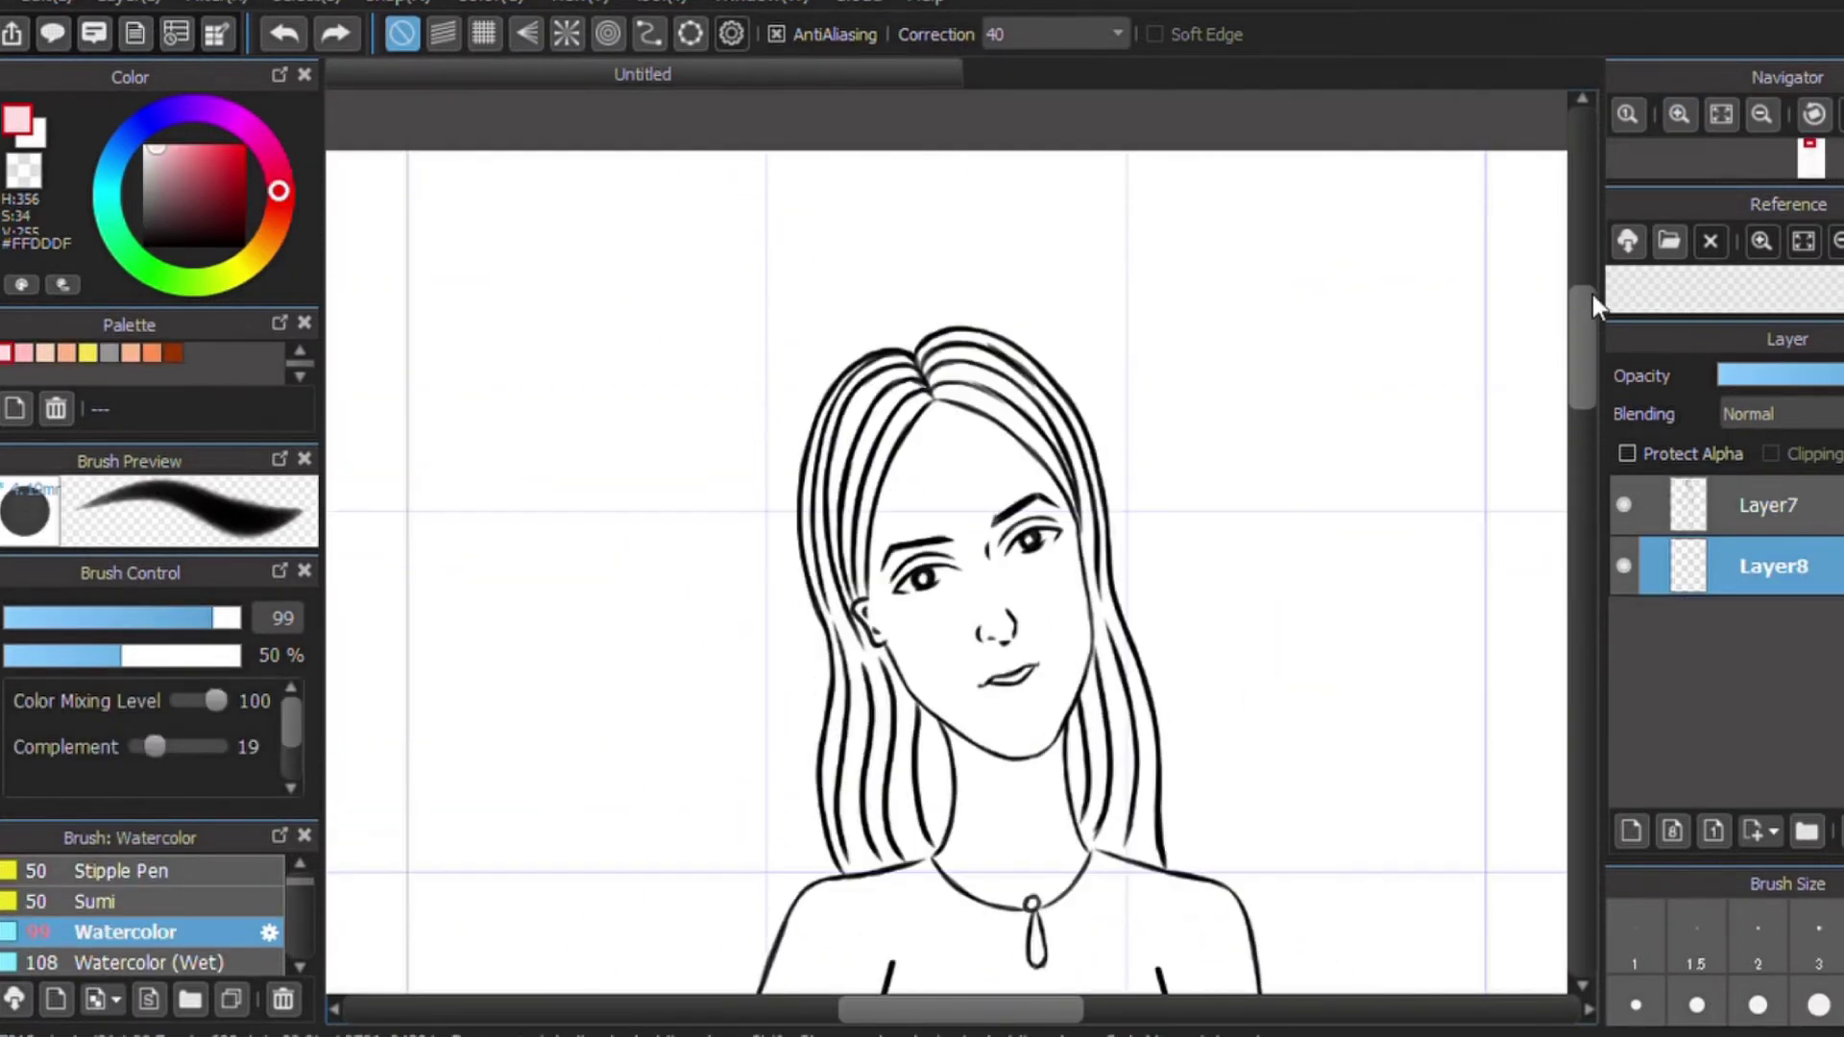
Wash pale pink over the forehead, hairline and whole face.
{"action": "left_click_drag", "start_coordinate": [212, 618], "coordinate": [114, 618]}
{"action": "mouse_move", "coordinate": [927, 356]}
{"action": "left_mouse_down"}
{"action": "mouse_move", "coordinate": [860, 502]}
{"action": "mouse_move", "coordinate": [904, 384]}
{"action": "mouse_move", "coordinate": [1061, 411]}
{"action": "left_mouse_up"}
{"action": "mouse_move", "coordinate": [870, 427]}
{"action": "left_mouse_down"}
{"action": "mouse_move", "coordinate": [843, 557]}
{"action": "mouse_move", "coordinate": [860, 610]}
{"action": "left_mouse_up"}
{"action": "mouse_move", "coordinate": [919, 543]}
{"action": "left_mouse_down"}
{"action": "mouse_move", "coordinate": [893, 480]}
{"action": "mouse_move", "coordinate": [917, 489]}
{"action": "left_mouse_up"}
{"action": "mouse_move", "coordinate": [961, 399]}
{"action": "left_mouse_down"}
{"action": "mouse_move", "coordinate": [918, 465]}
{"action": "mouse_move", "coordinate": [960, 383]}
{"action": "mouse_move", "coordinate": [970, 596]}
{"action": "left_mouse_up"}
{"action": "mouse_move", "coordinate": [980, 691]}
{"action": "left_mouse_down"}
{"action": "mouse_move", "coordinate": [960, 557]}
{"action": "mouse_move", "coordinate": [996, 613]}
{"action": "mouse_move", "coordinate": [1053, 420]}
{"action": "mouse_move", "coordinate": [1104, 528]}
{"action": "mouse_move", "coordinate": [1077, 471]}
{"action": "mouse_move", "coordinate": [894, 794]}
{"action": "mouse_move", "coordinate": [922, 749]}
{"action": "mouse_move", "coordinate": [1076, 771]}
{"action": "mouse_move", "coordinate": [918, 770]}
{"action": "mouse_move", "coordinate": [1066, 811]}
{"action": "mouse_move", "coordinate": [1004, 838]}
{"action": "mouse_move", "coordinate": [1086, 836]}
{"action": "mouse_move", "coordinate": [1128, 588]}
{"action": "left_mouse_up"}
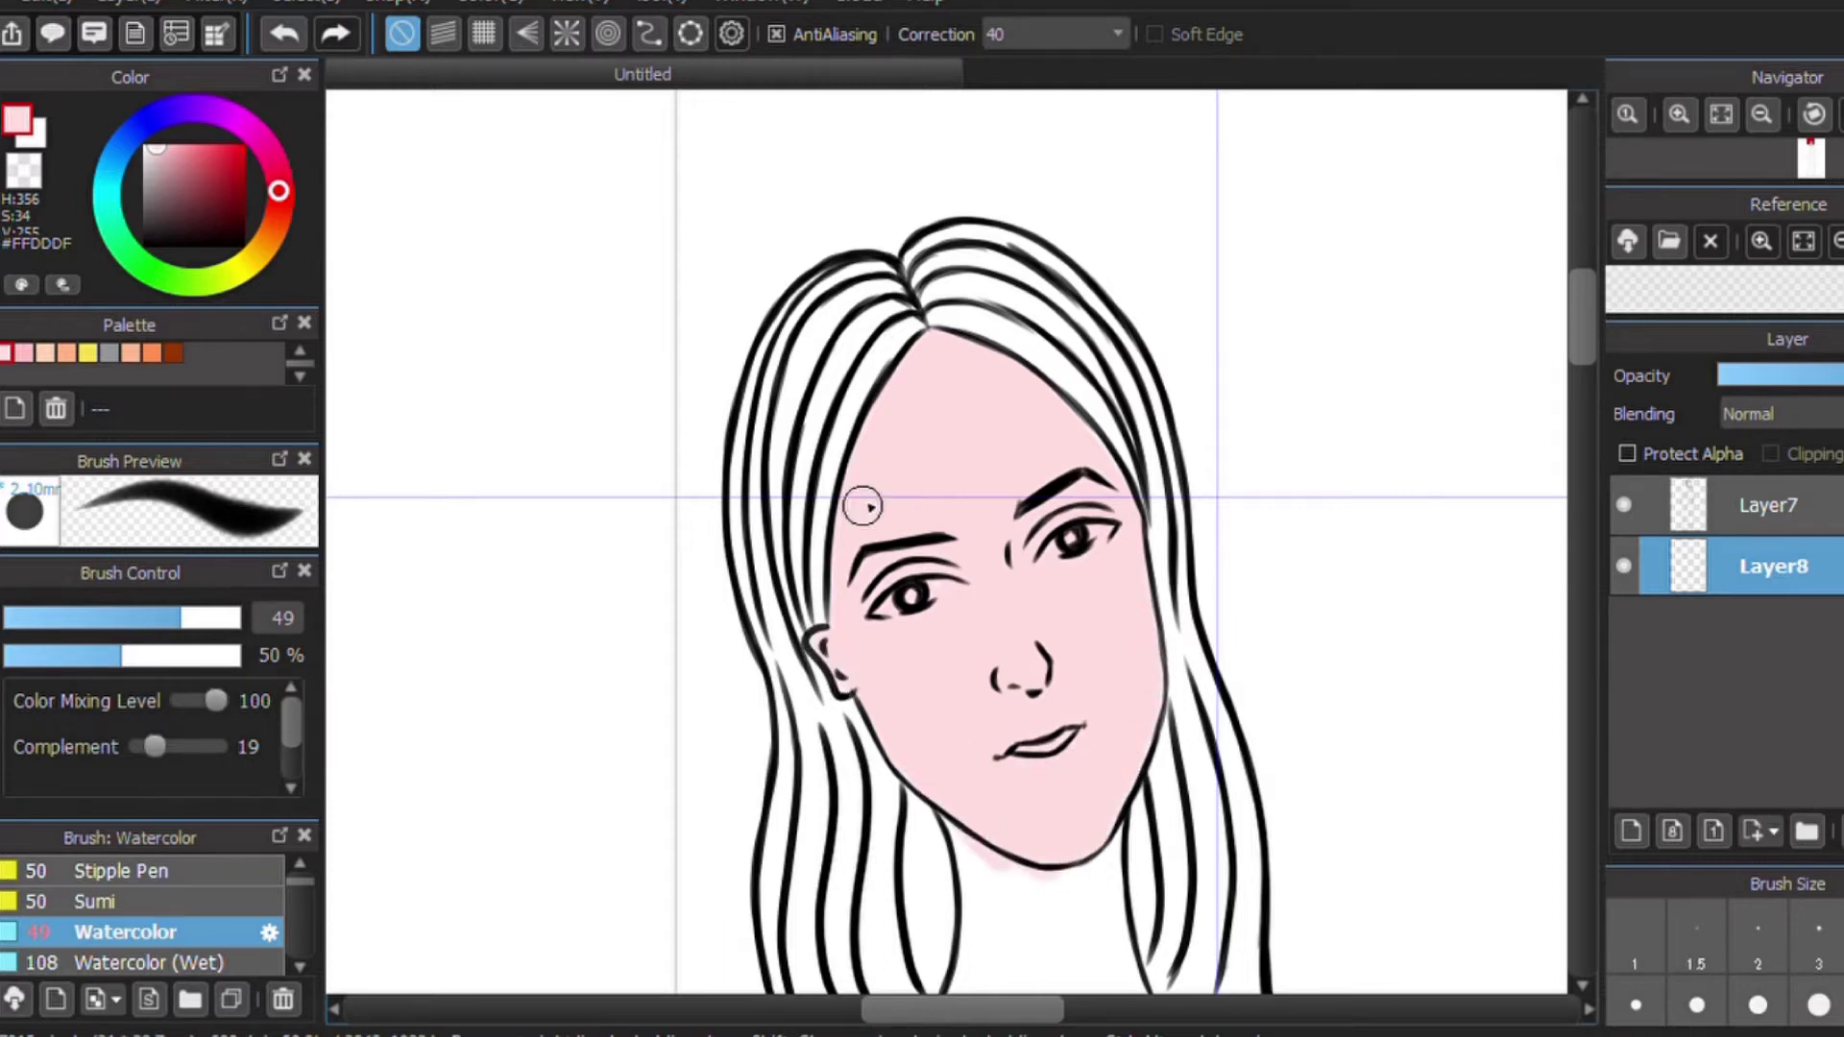
{"action": "scroll", "coordinate": [1249, 432], "scroll_direction": "down", "scroll_amount": 5}
{"action": "mouse_move", "coordinate": [1018, 384]}
{"action": "left_mouse_down"}
{"action": "mouse_move", "coordinate": [1005, 499]}
{"action": "mouse_move", "coordinate": [1005, 391]}
{"action": "mouse_move", "coordinate": [1100, 373]}
{"action": "mouse_move", "coordinate": [1070, 473]}
{"action": "mouse_move", "coordinate": [976, 535]}
{"action": "mouse_move", "coordinate": [1102, 555]}
{"action": "left_mouse_up"}
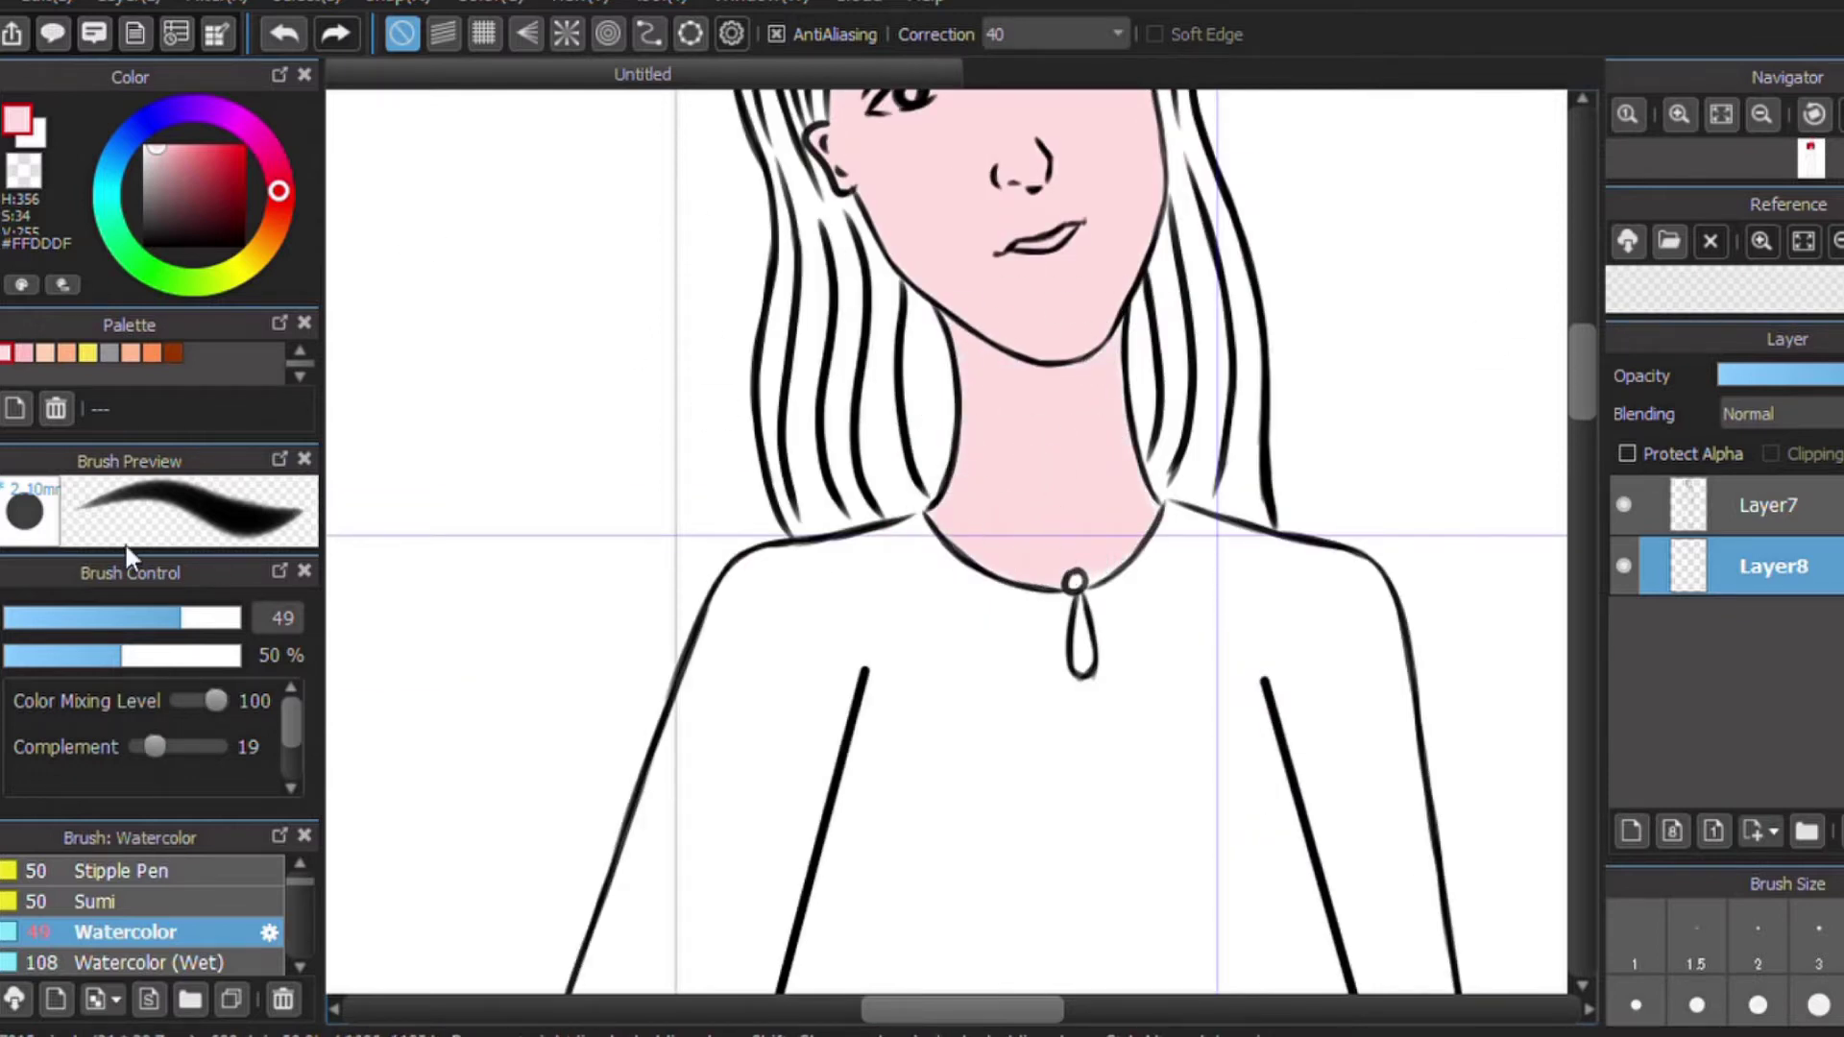
With a smaller brush, paint the wrist, back of the hand and fingers pink.
{"action": "left_click", "coordinate": [87, 617]}
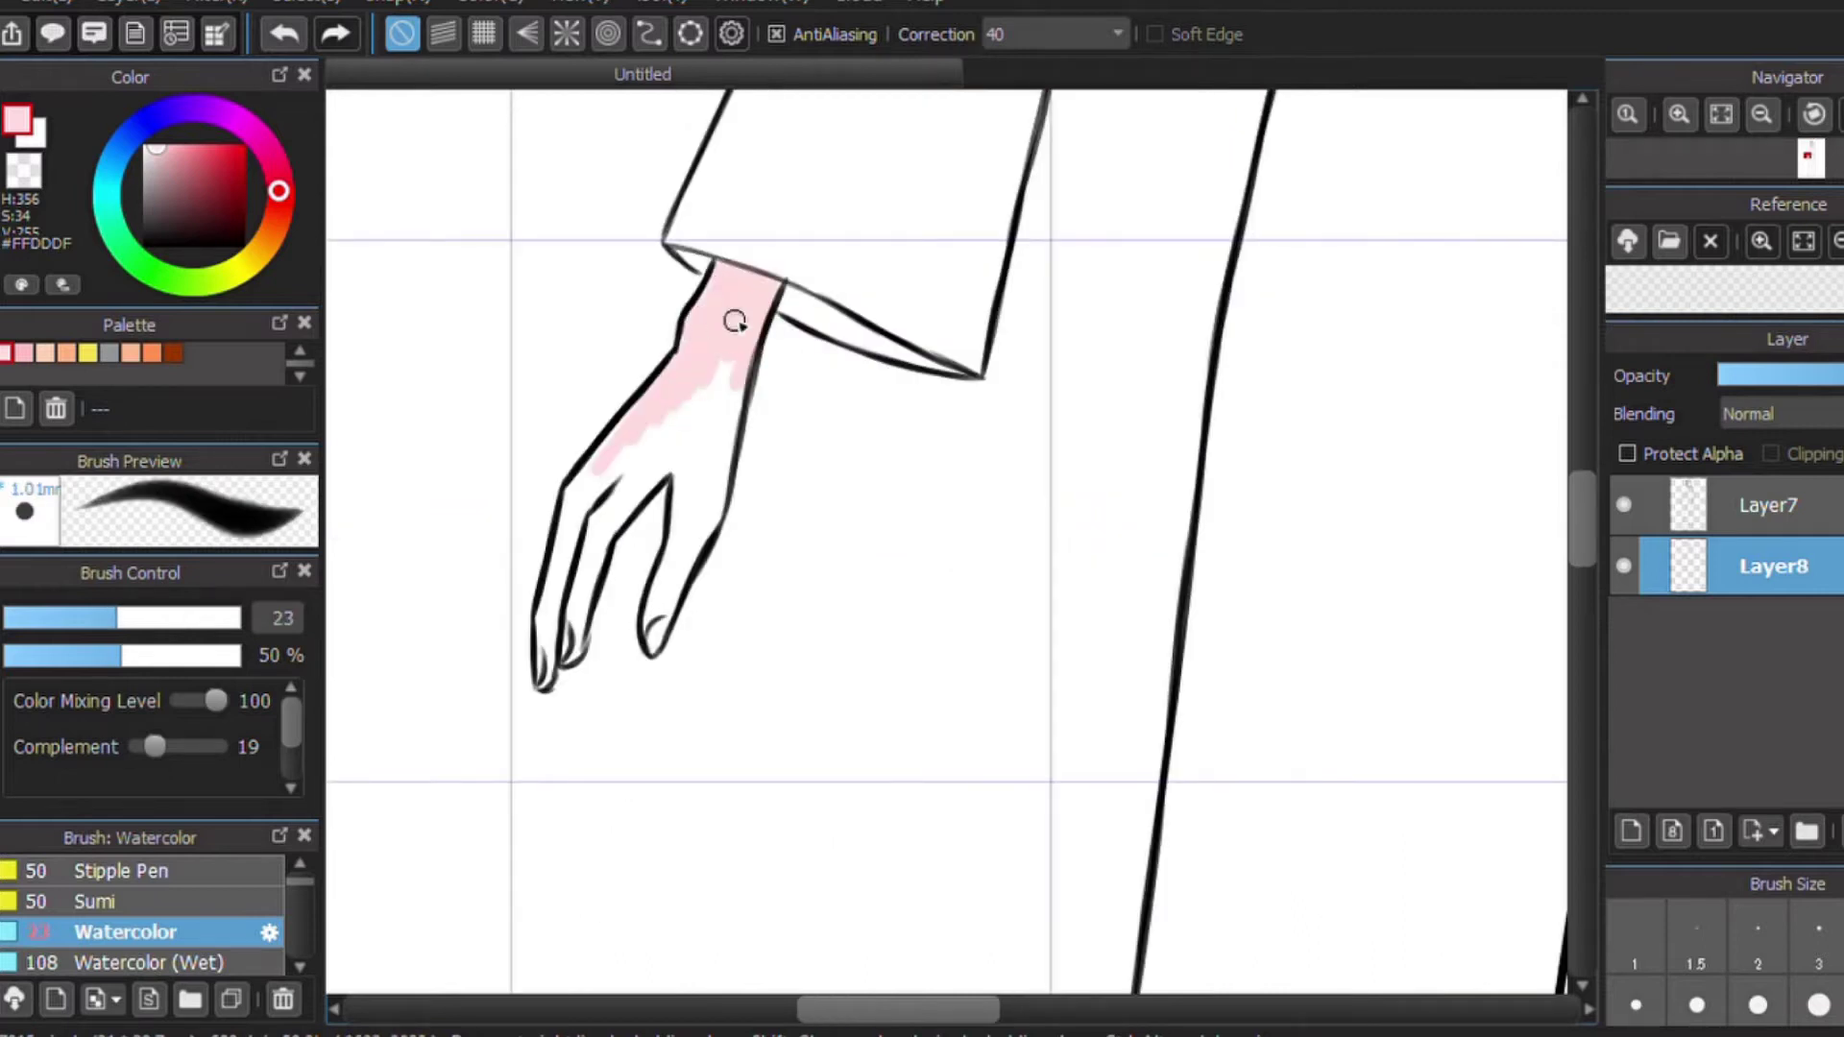
{"action": "left_click_drag", "start_coordinate": [735, 321], "coordinate": [737, 383]}
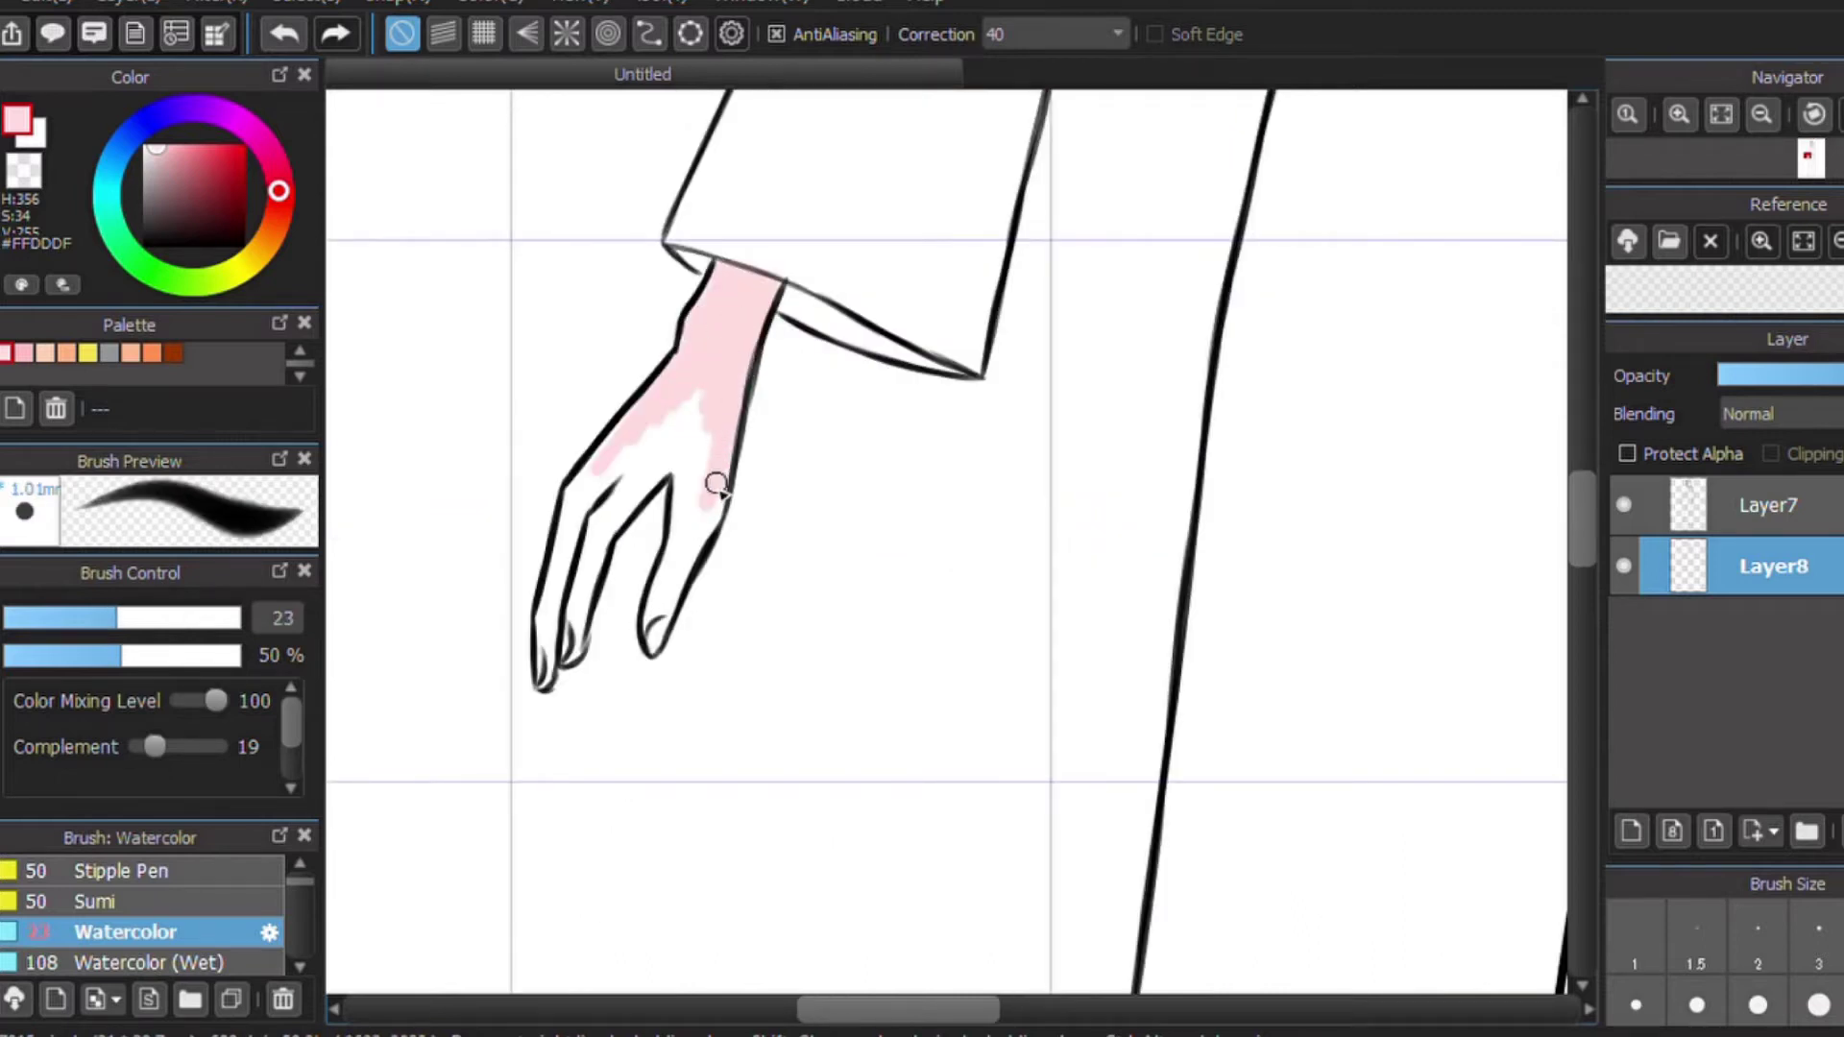
{"action": "left_click_drag", "start_coordinate": [723, 482], "coordinate": [659, 601]}
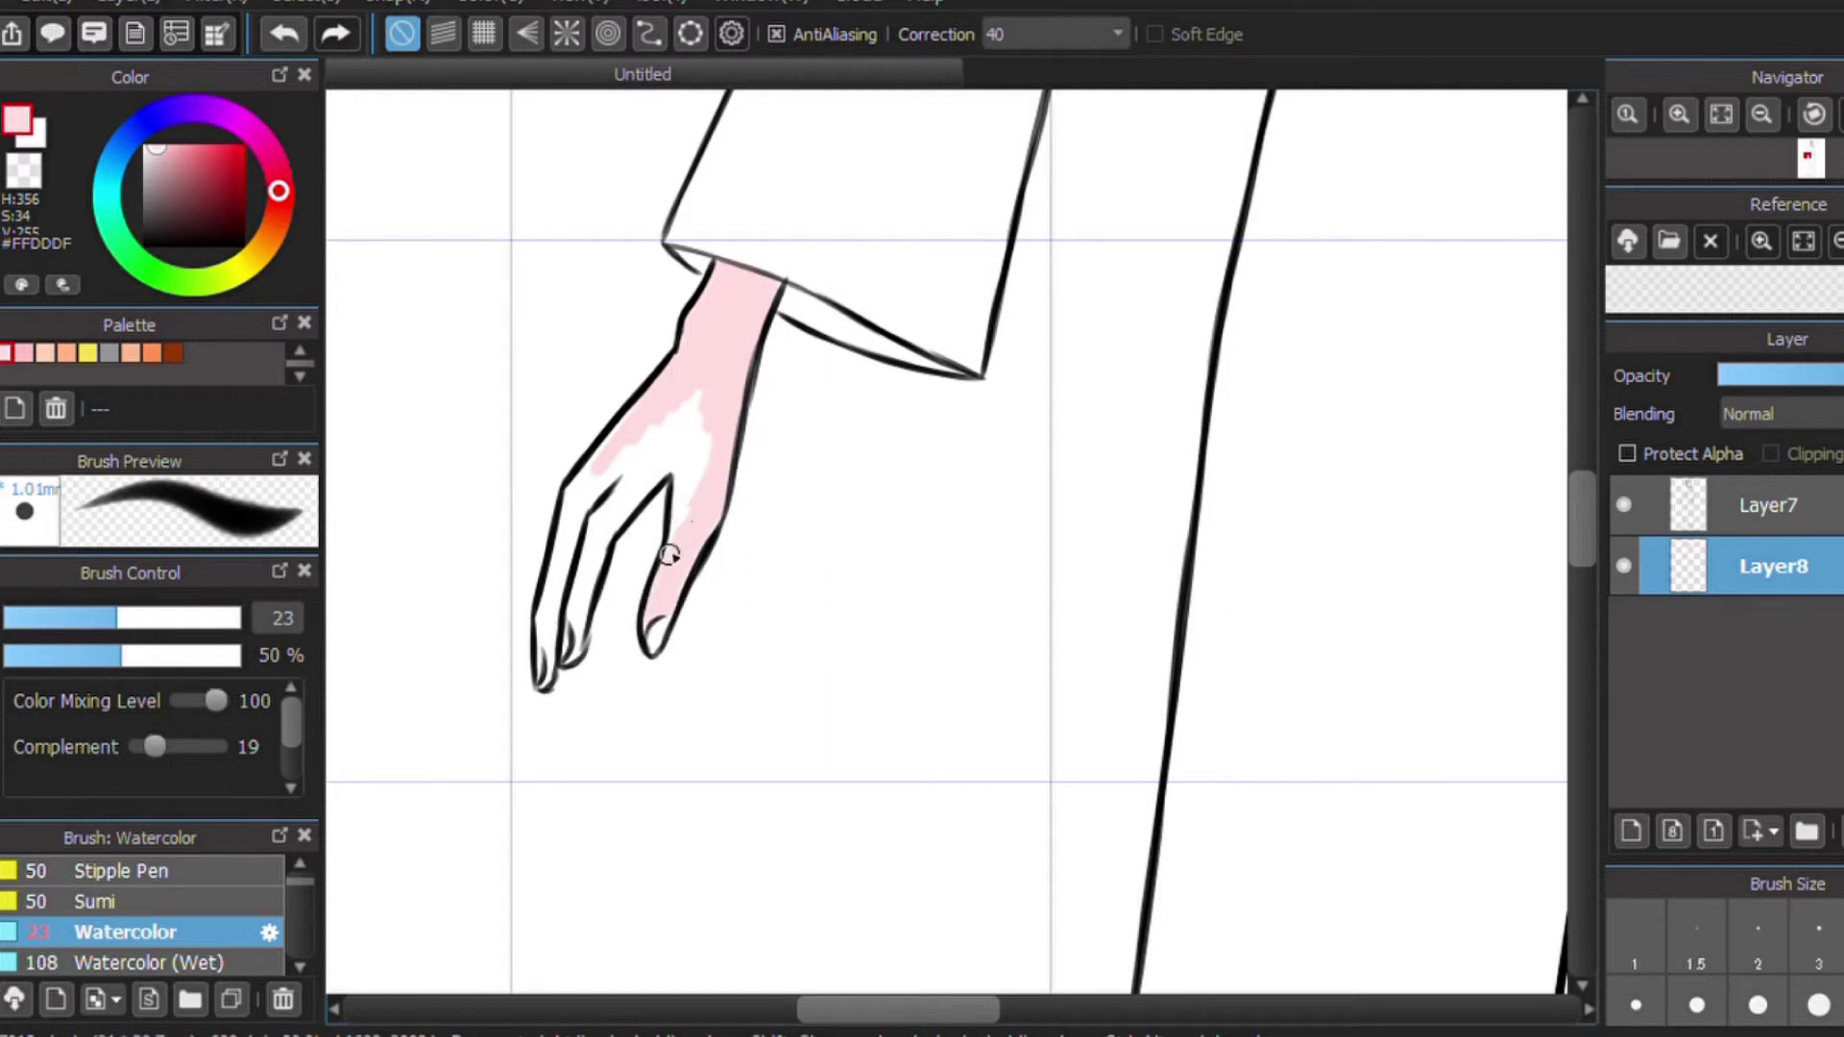
{"action": "mouse_move", "coordinate": [669, 555]}
{"action": "left_mouse_down"}
{"action": "mouse_move", "coordinate": [689, 437]}
{"action": "mouse_move", "coordinate": [630, 477]}
{"action": "mouse_move", "coordinate": [682, 423]}
{"action": "left_mouse_up"}
{"action": "mouse_move", "coordinate": [630, 489]}
{"action": "left_mouse_down"}
{"action": "mouse_move", "coordinate": [616, 522]}
{"action": "mouse_move", "coordinate": [595, 520]}
{"action": "mouse_move", "coordinate": [580, 484]}
{"action": "left_mouse_up"}
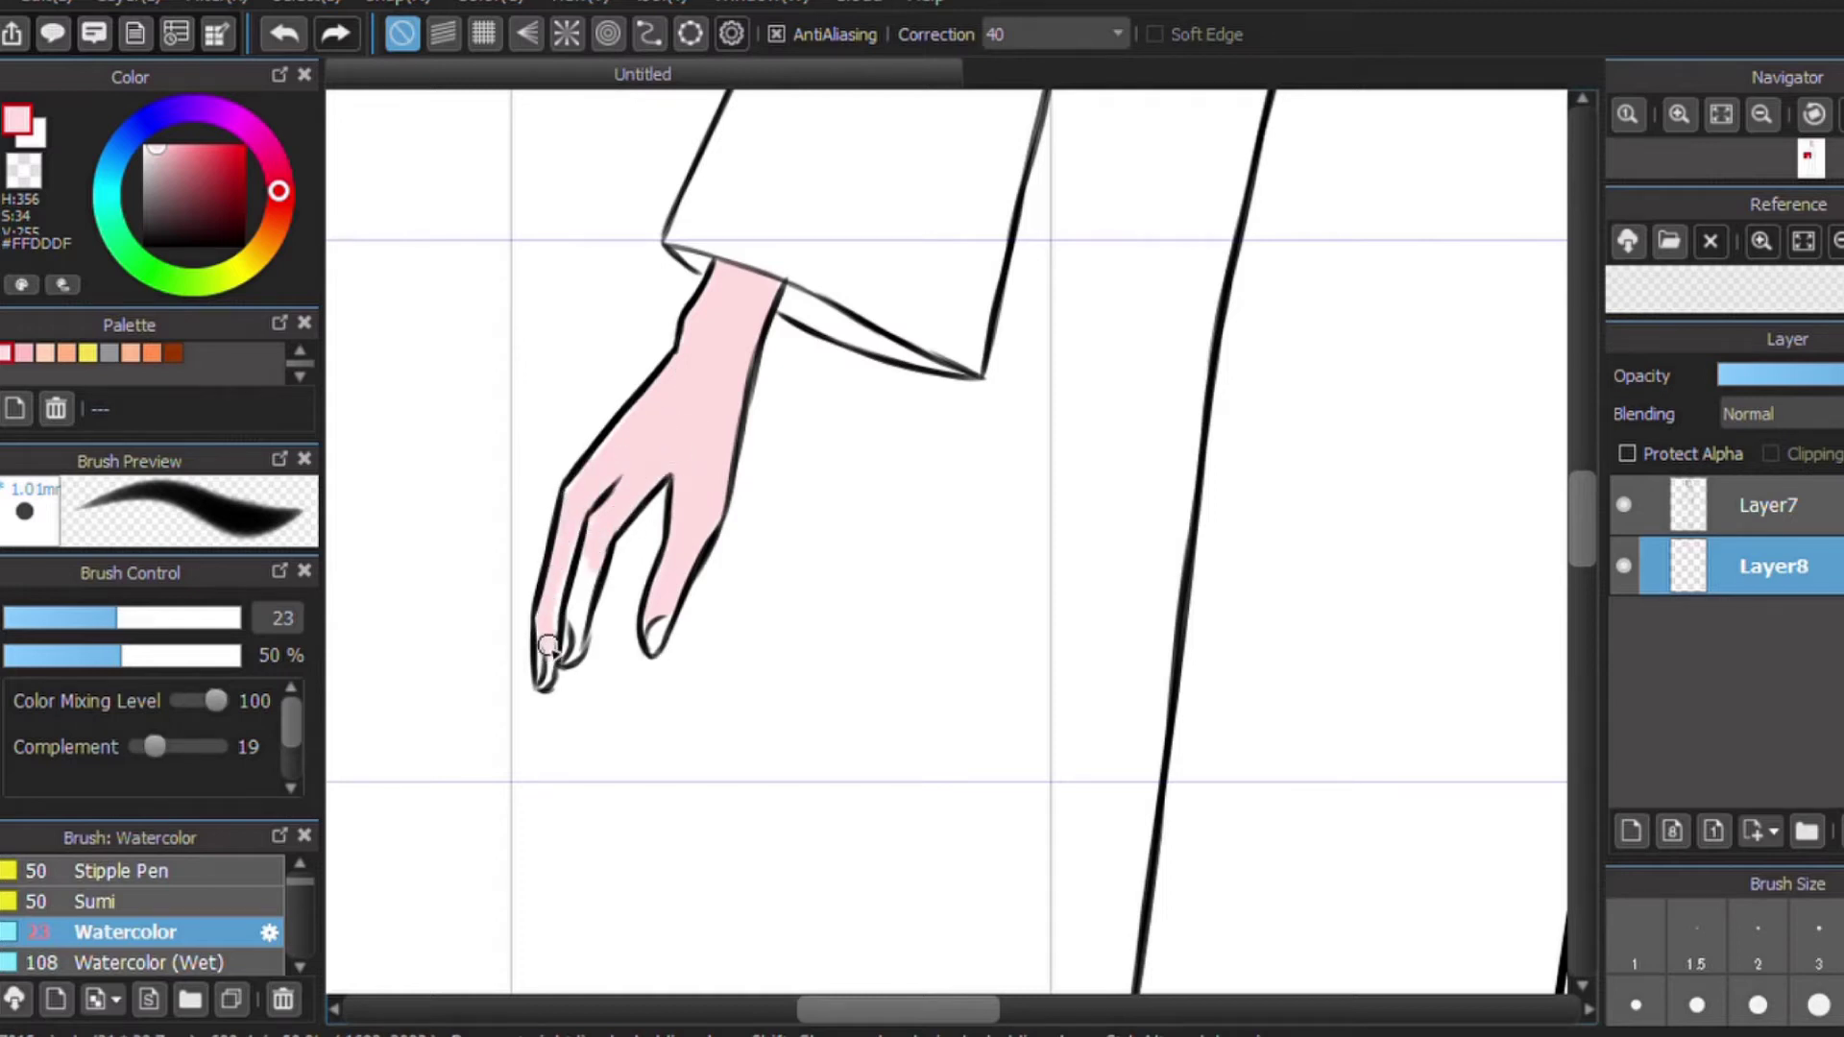
{"action": "left_click_drag", "start_coordinate": [542, 681], "coordinate": [557, 634]}
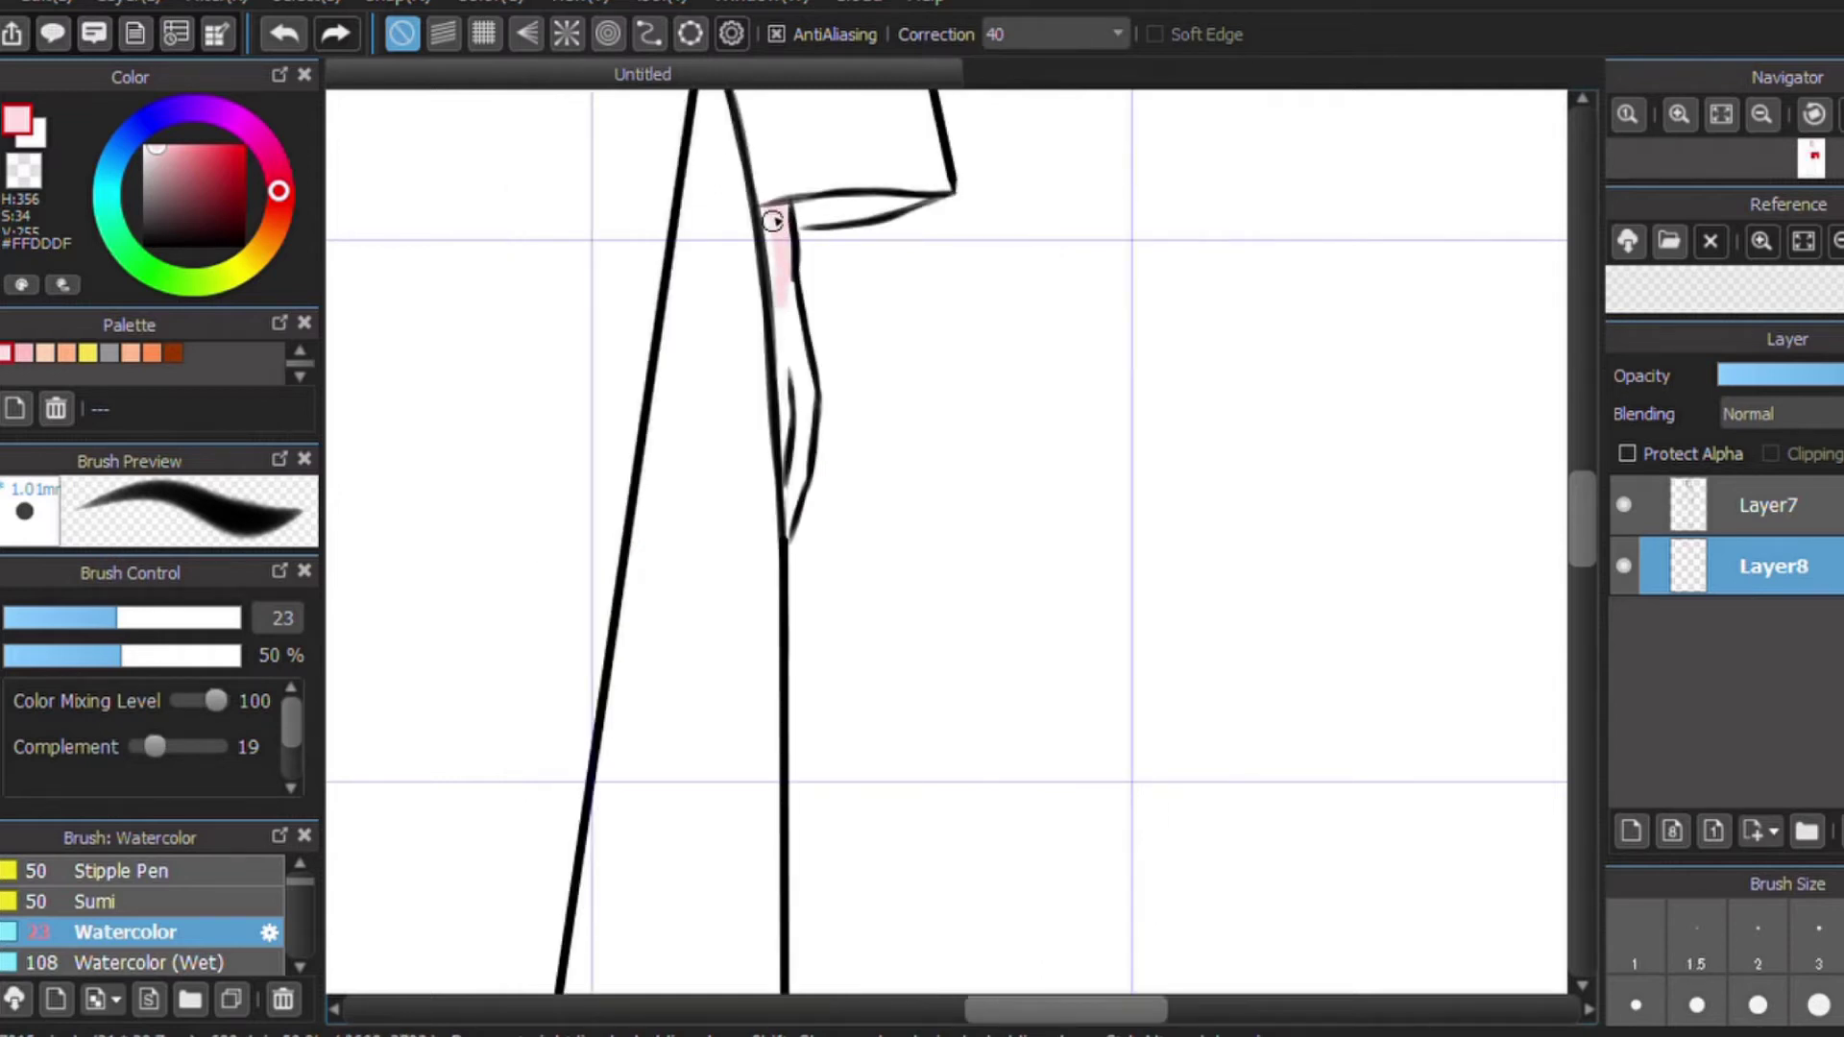
Paint pink on the second hand and both legs, then airbrush darker shading on the face edge and chin.
{"action": "left_click_drag", "start_coordinate": [780, 358], "coordinate": [785, 438]}
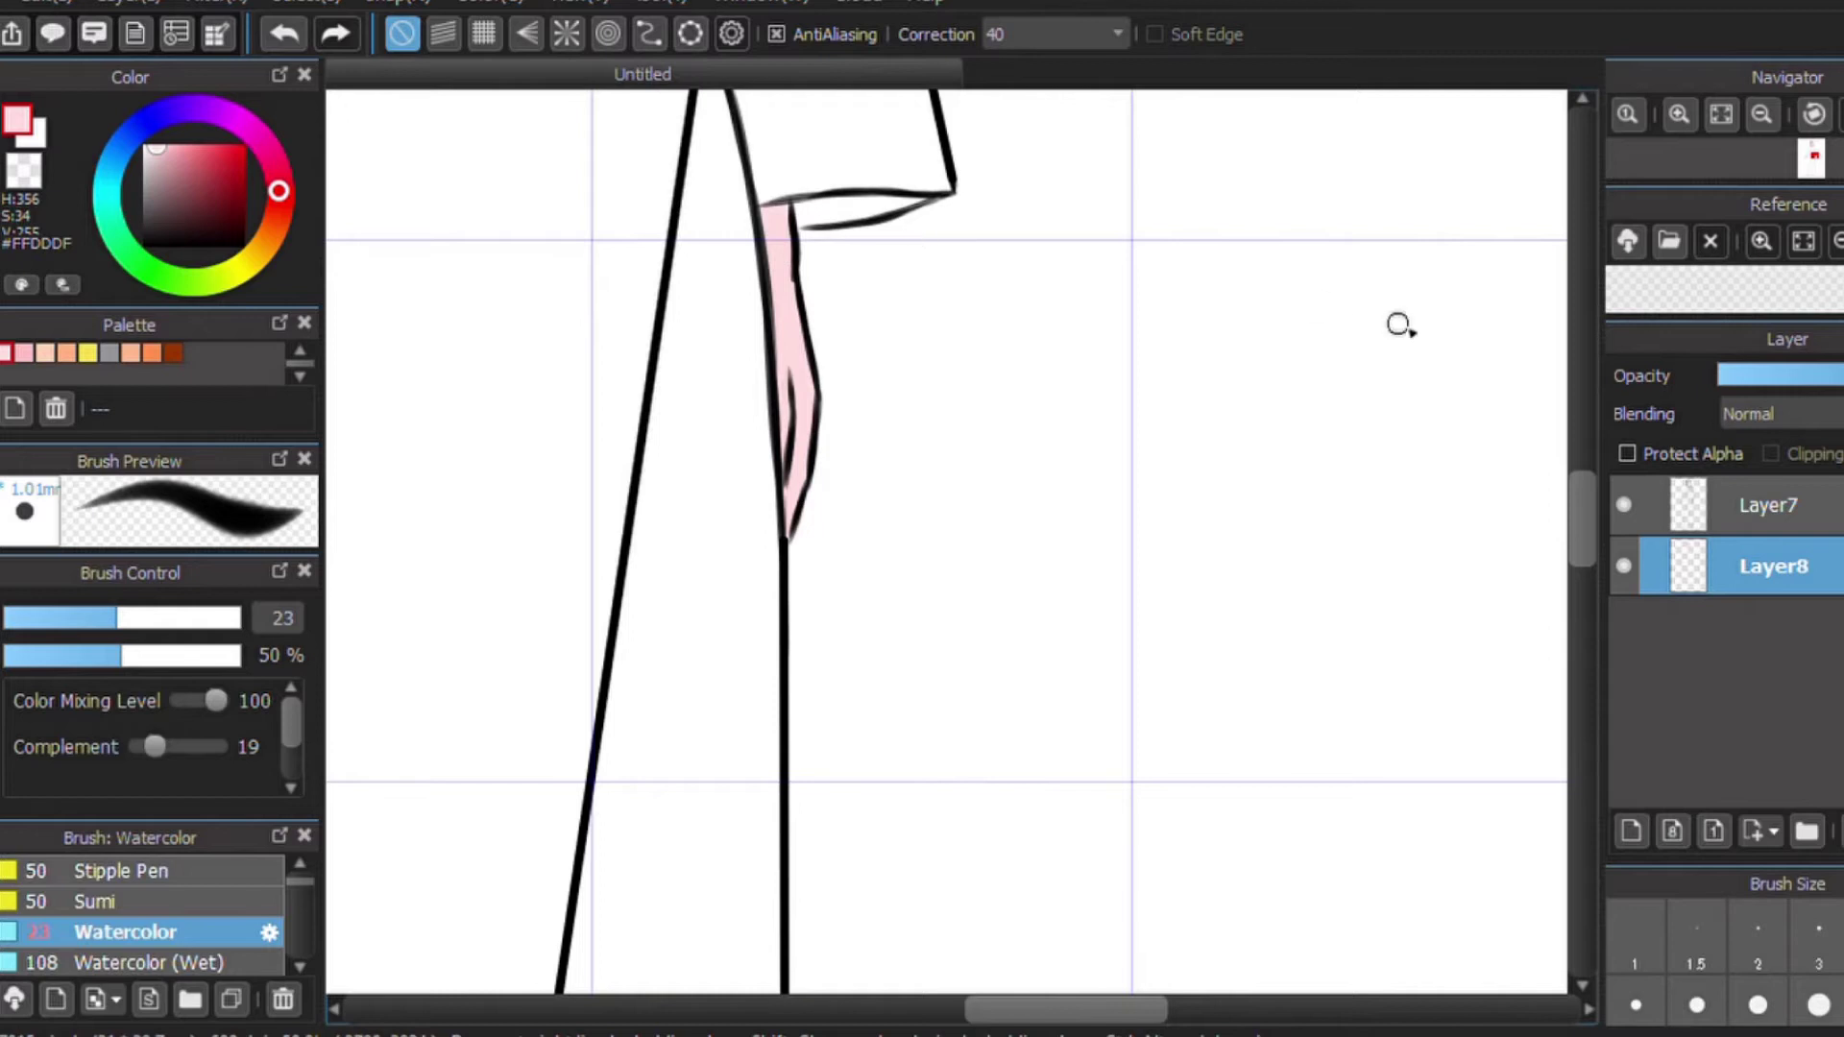
{"action": "left_click_drag", "start_coordinate": [1583, 517], "coordinate": [1583, 759]}
{"action": "mouse_move", "coordinate": [465, 398]}
{"action": "left_mouse_down"}
{"action": "mouse_move", "coordinate": [423, 528]}
{"action": "mouse_move", "coordinate": [441, 568]}
{"action": "mouse_move", "coordinate": [498, 486]}
{"action": "mouse_move", "coordinate": [506, 667]}
{"action": "mouse_move", "coordinate": [521, 491]}
{"action": "mouse_move", "coordinate": [467, 426]}
{"action": "mouse_move", "coordinate": [393, 723]}
{"action": "left_mouse_up"}
{"action": "mouse_move", "coordinate": [421, 612]}
{"action": "left_mouse_down"}
{"action": "mouse_move", "coordinate": [503, 646]}
{"action": "mouse_move", "coordinate": [522, 745]}
{"action": "mouse_move", "coordinate": [398, 723]}
{"action": "mouse_move", "coordinate": [523, 758]}
{"action": "left_mouse_up"}
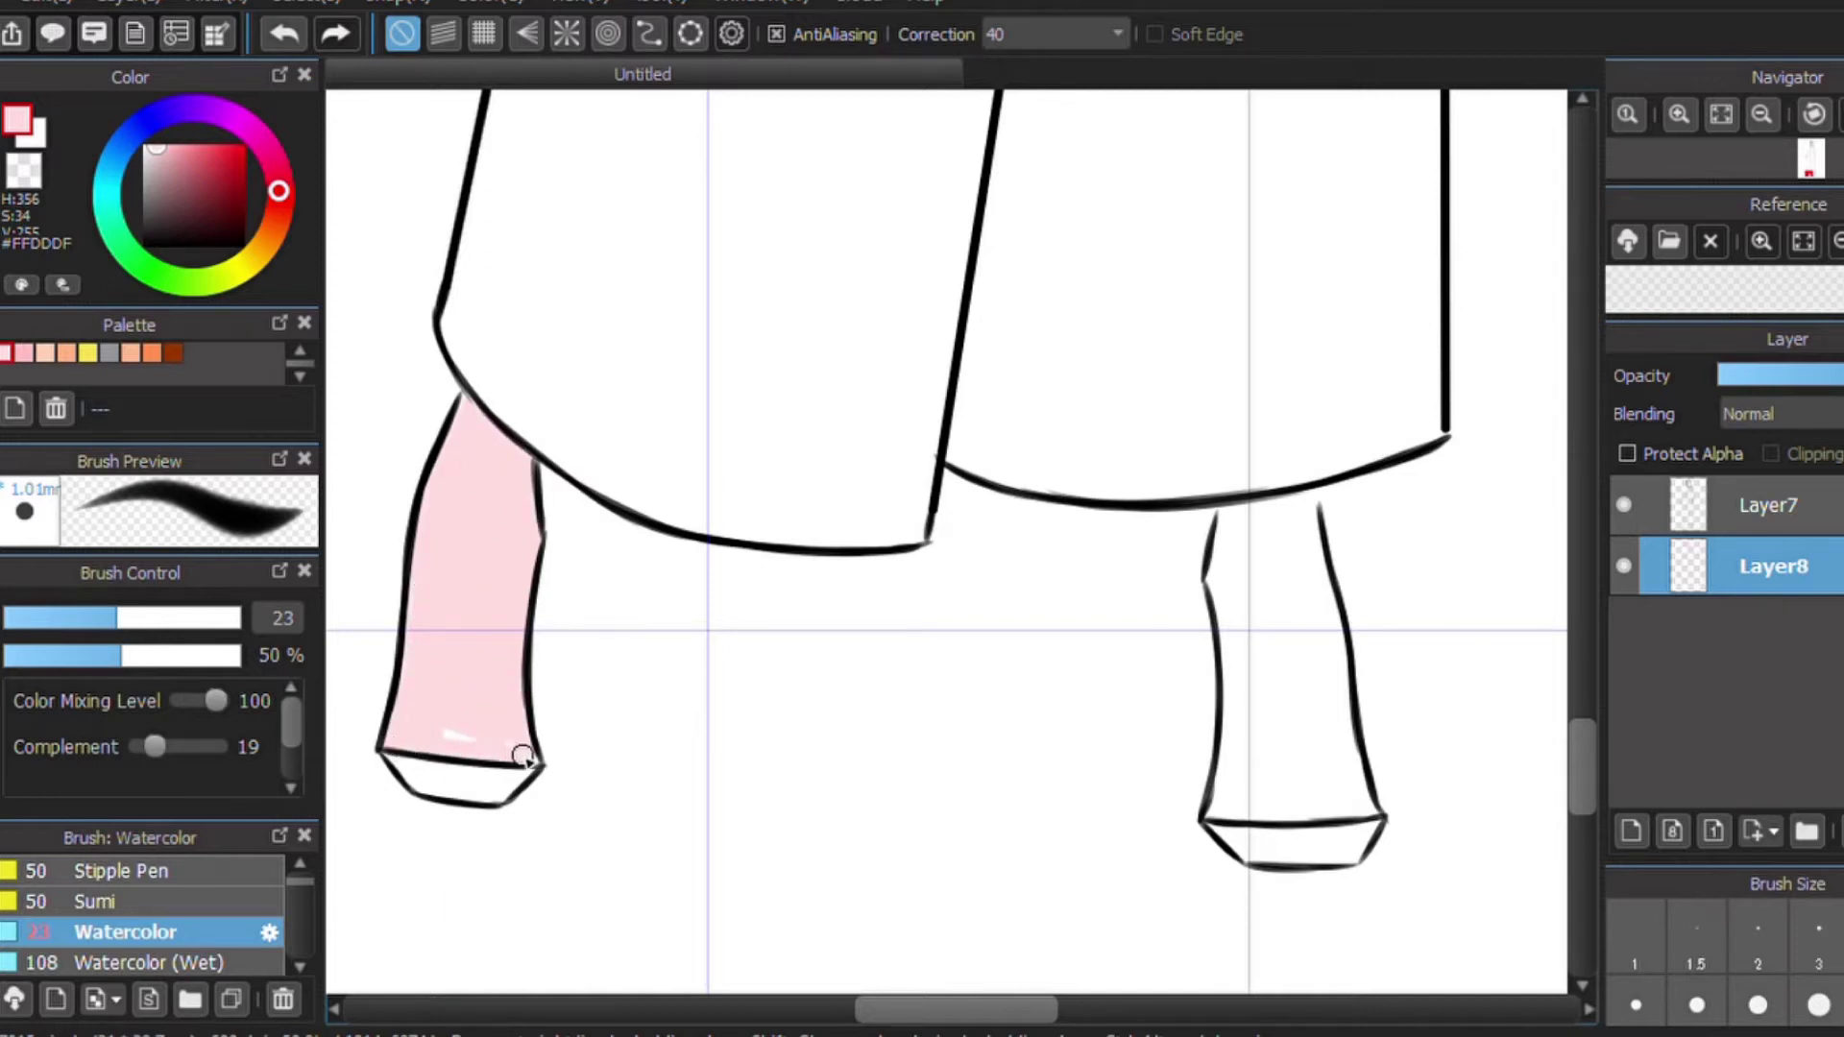
{"action": "mouse_move", "coordinate": [1239, 518]}
{"action": "left_mouse_down"}
{"action": "mouse_move", "coordinate": [1293, 519]}
{"action": "mouse_move", "coordinate": [1314, 664]}
{"action": "mouse_move", "coordinate": [1277, 683]}
{"action": "mouse_move", "coordinate": [1296, 528]}
{"action": "mouse_move", "coordinate": [1236, 536]}
{"action": "mouse_move", "coordinate": [1215, 803]}
{"action": "mouse_move", "coordinate": [1338, 811]}
{"action": "mouse_move", "coordinate": [1316, 563]}
{"action": "mouse_move", "coordinate": [1239, 762]}
{"action": "mouse_move", "coordinate": [1346, 803]}
{"action": "mouse_move", "coordinate": [1299, 699]}
{"action": "mouse_move", "coordinate": [1239, 780]}
{"action": "left_mouse_up"}
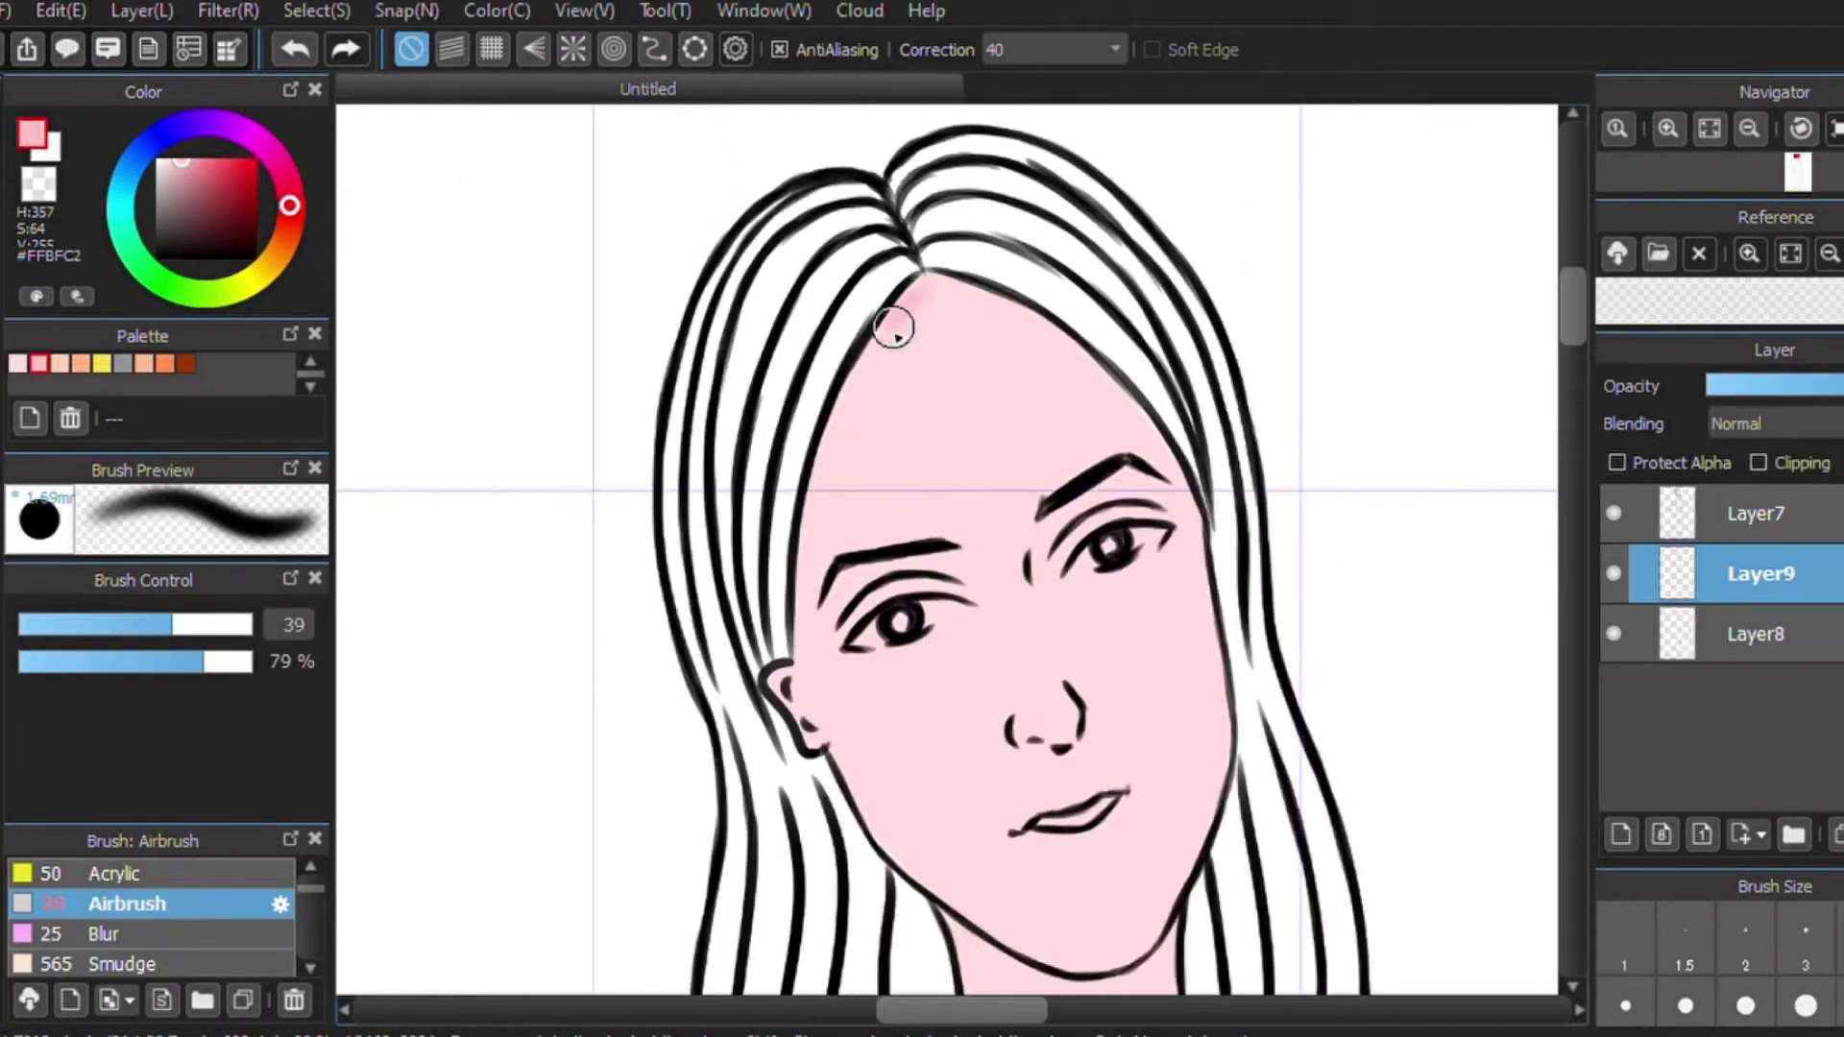
{"action": "mouse_move", "coordinate": [893, 321]}
{"action": "left_mouse_down"}
{"action": "mouse_move", "coordinate": [807, 741]}
{"action": "mouse_move", "coordinate": [1051, 913]}
{"action": "mouse_move", "coordinate": [1132, 913]}
{"action": "mouse_move", "coordinate": [1198, 580]}
{"action": "mouse_move", "coordinate": [960, 301]}
{"action": "mouse_move", "coordinate": [922, 539]}
{"action": "mouse_move", "coordinate": [993, 350]}
{"action": "mouse_move", "coordinate": [874, 381]}
{"action": "mouse_move", "coordinate": [913, 528]}
{"action": "mouse_move", "coordinate": [1054, 362]}
{"action": "mouse_move", "coordinate": [955, 308]}
{"action": "mouse_move", "coordinate": [1043, 422]}
{"action": "left_mouse_up"}
Airbrush pink shading around both eyes, the nose and nostrils, and the neck.
{"action": "scroll", "coordinate": [1362, 341], "scroll_direction": "down", "scroll_amount": 2}
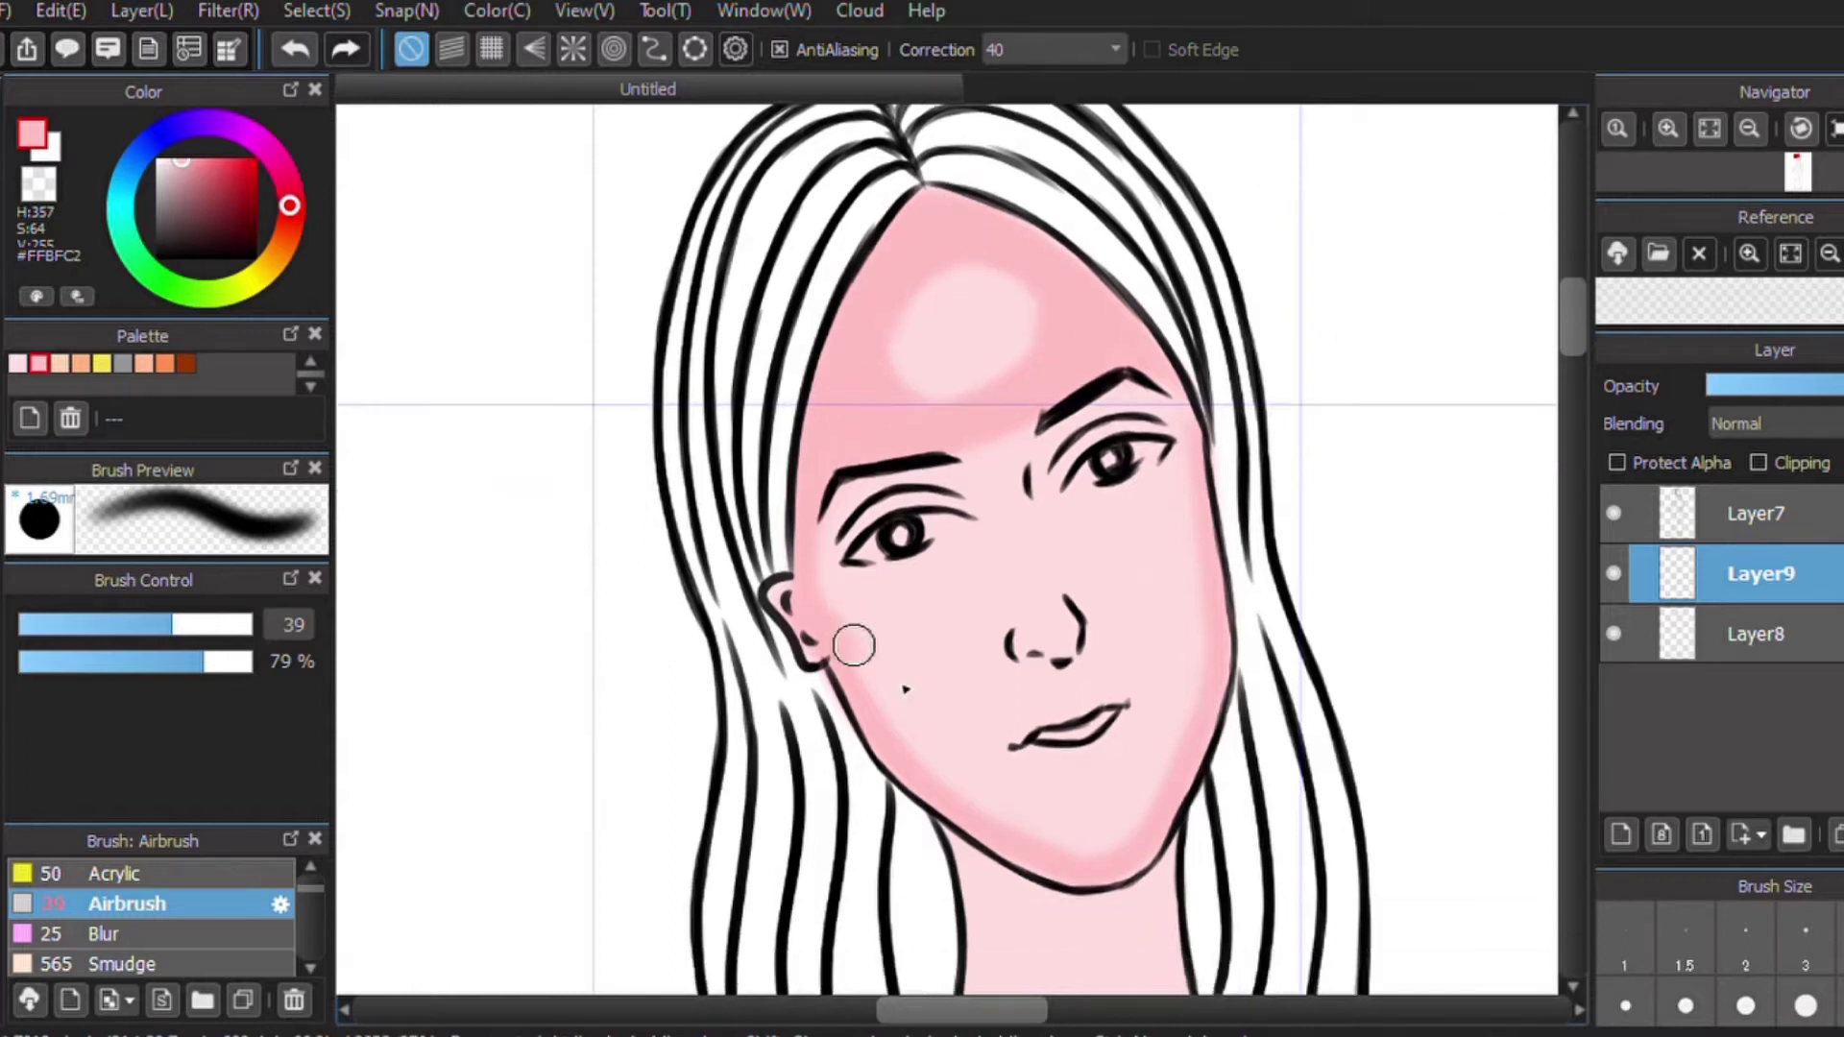
{"action": "left_click_drag", "start_coordinate": [852, 646], "coordinate": [970, 716]}
{"action": "left_click_drag", "start_coordinate": [1223, 423], "coordinate": [1181, 614]}
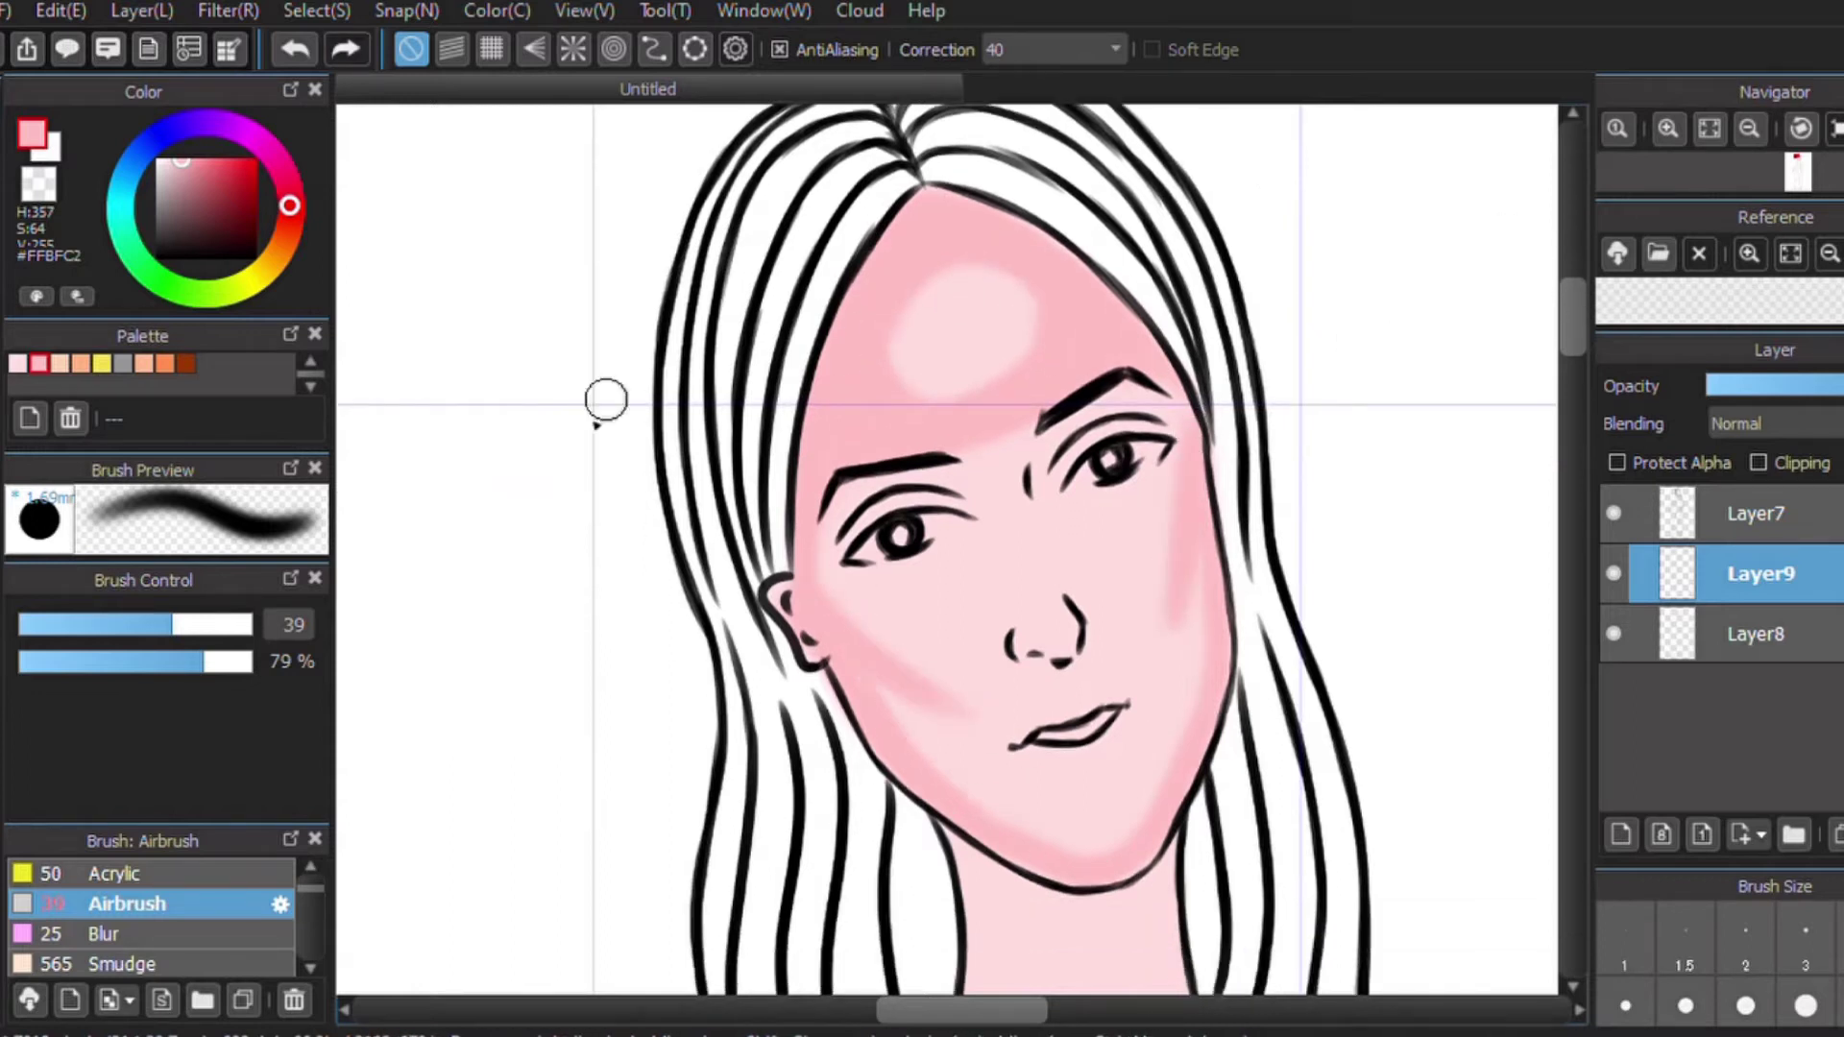
{"action": "left_click_drag", "start_coordinate": [939, 486], "coordinate": [907, 543]}
{"action": "mouse_move", "coordinate": [1110, 415]}
{"action": "left_mouse_down"}
{"action": "mouse_move", "coordinate": [1078, 476]}
{"action": "mouse_move", "coordinate": [1167, 411]}
{"action": "left_mouse_up"}
{"action": "key", "text": "bracketleft"}
{"action": "key", "text": "bracketleft"}
{"action": "key", "text": "bracketleft"}
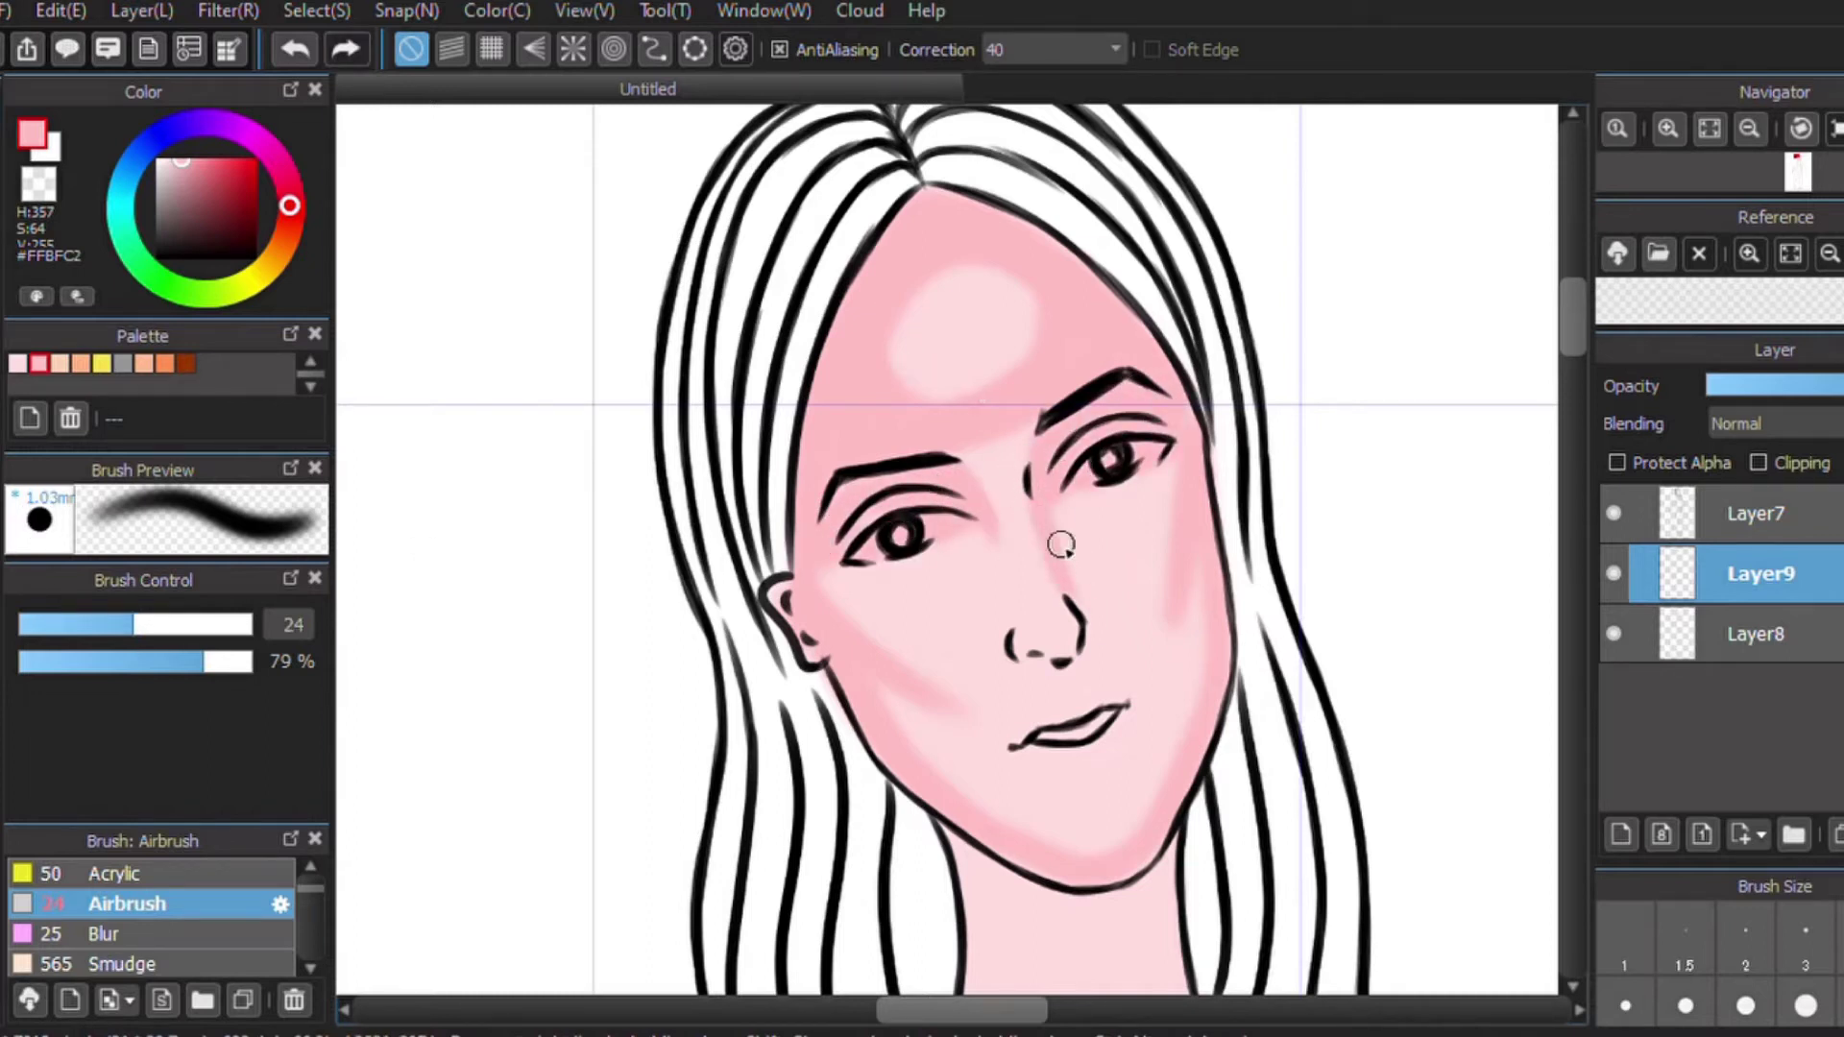
{"action": "left_click_drag", "start_coordinate": [1016, 645], "coordinate": [1016, 606]}
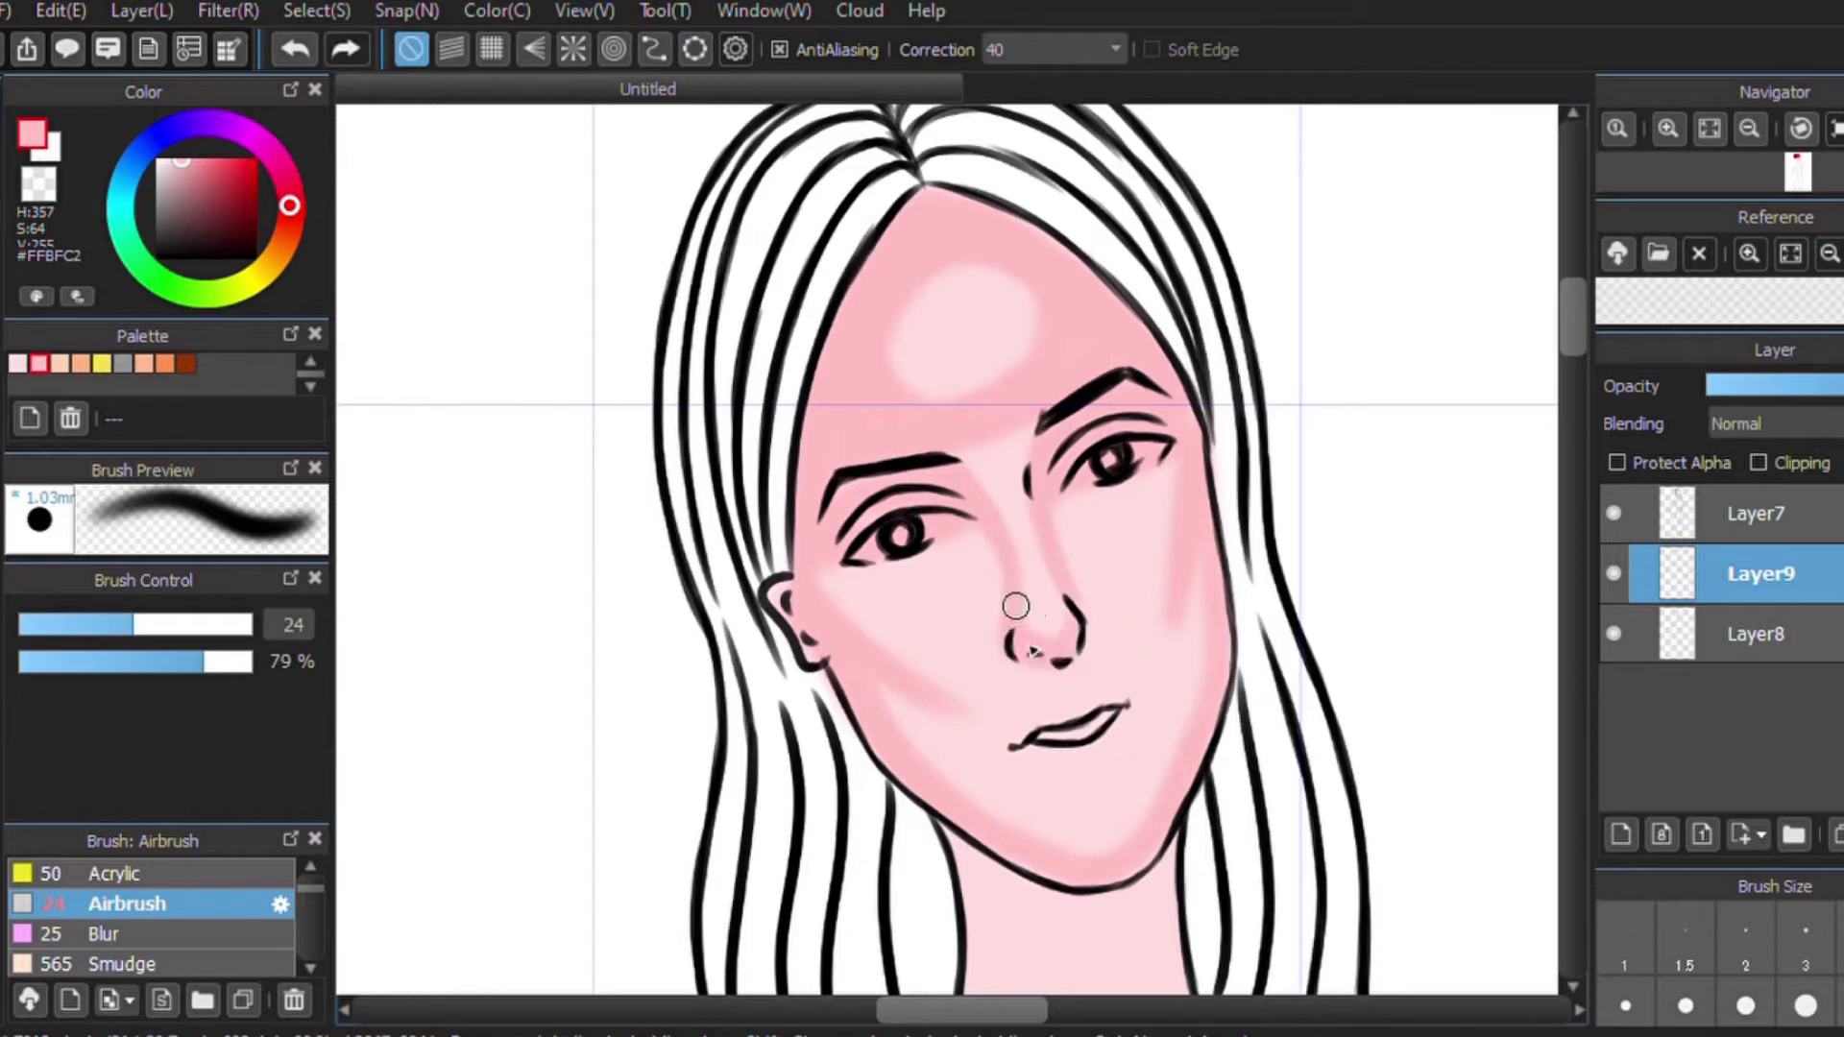
{"action": "scroll", "coordinate": [1008, 564], "scroll_direction": "down", "scroll_amount": 5}
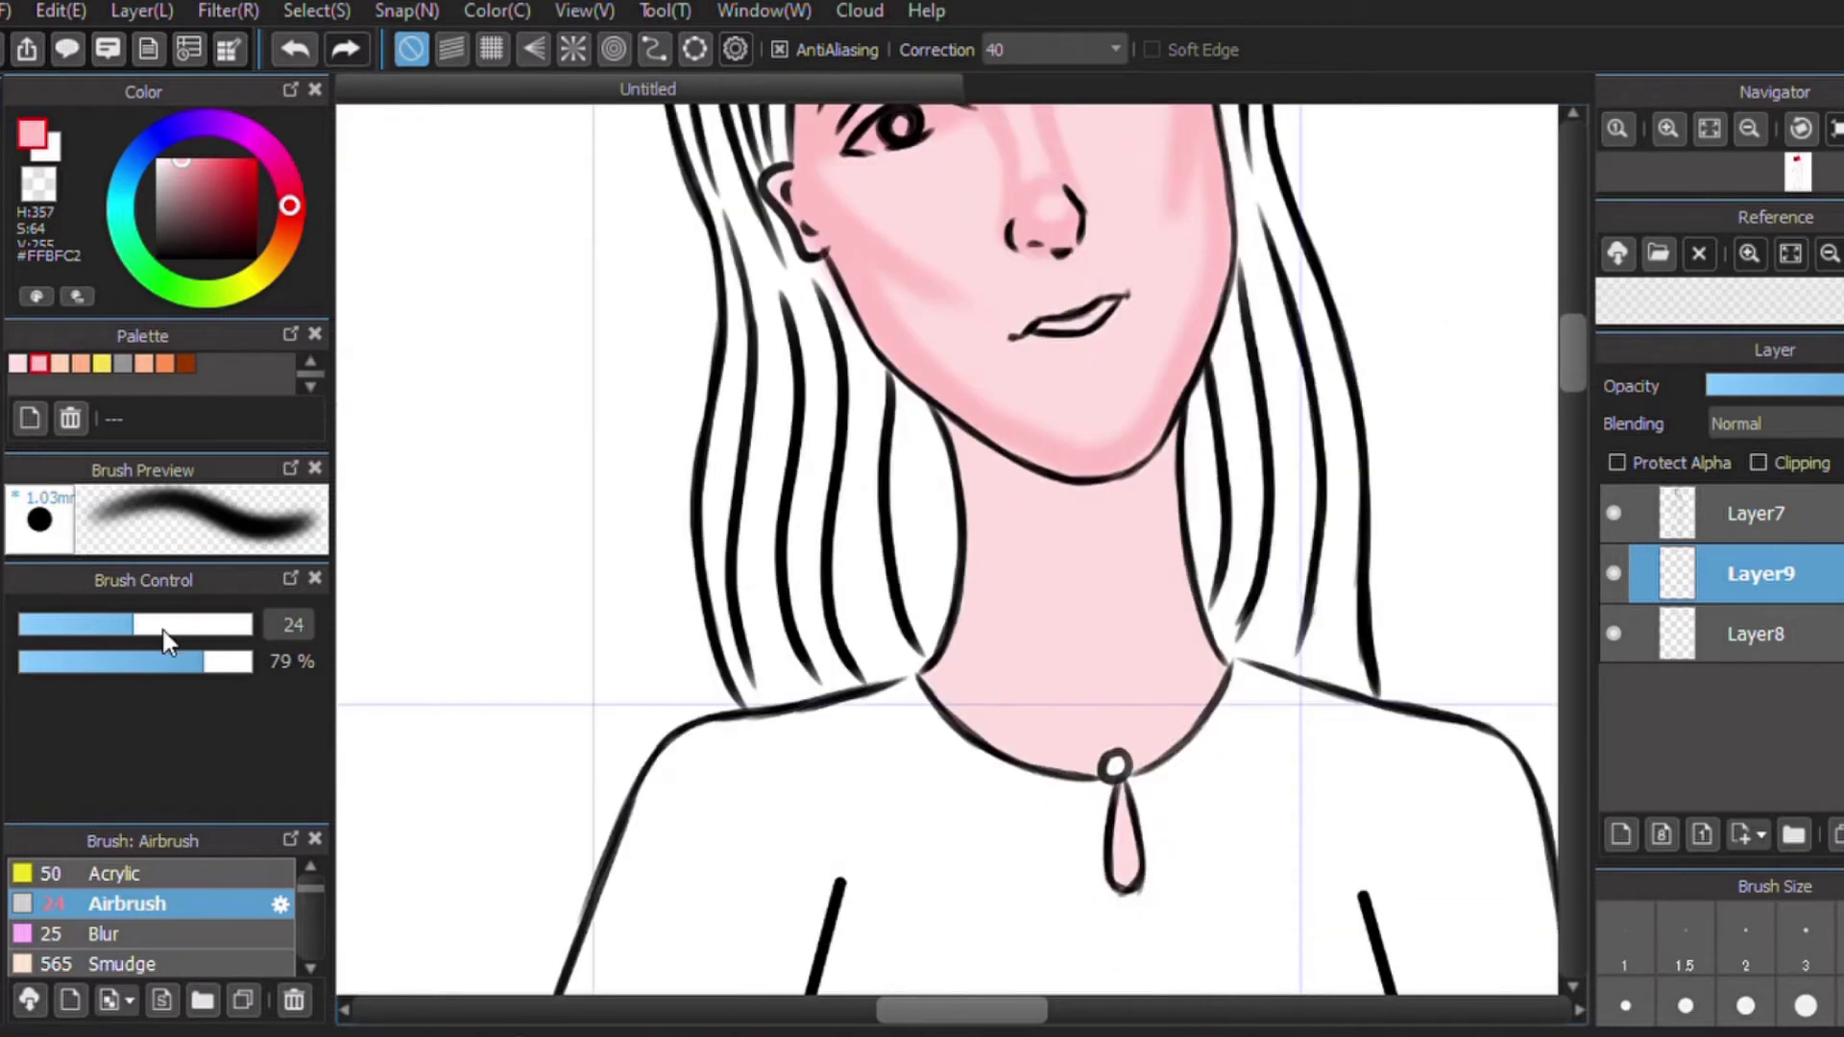
{"action": "left_click", "coordinate": [179, 625]}
{"action": "mouse_move", "coordinate": [987, 494]}
{"action": "left_mouse_down"}
{"action": "mouse_move", "coordinate": [945, 670]}
{"action": "mouse_move", "coordinate": [1144, 453]}
{"action": "mouse_move", "coordinate": [1079, 470]}
{"action": "mouse_move", "coordinate": [1169, 544]}
{"action": "mouse_move", "coordinate": [1153, 746]}
{"action": "left_mouse_up"}
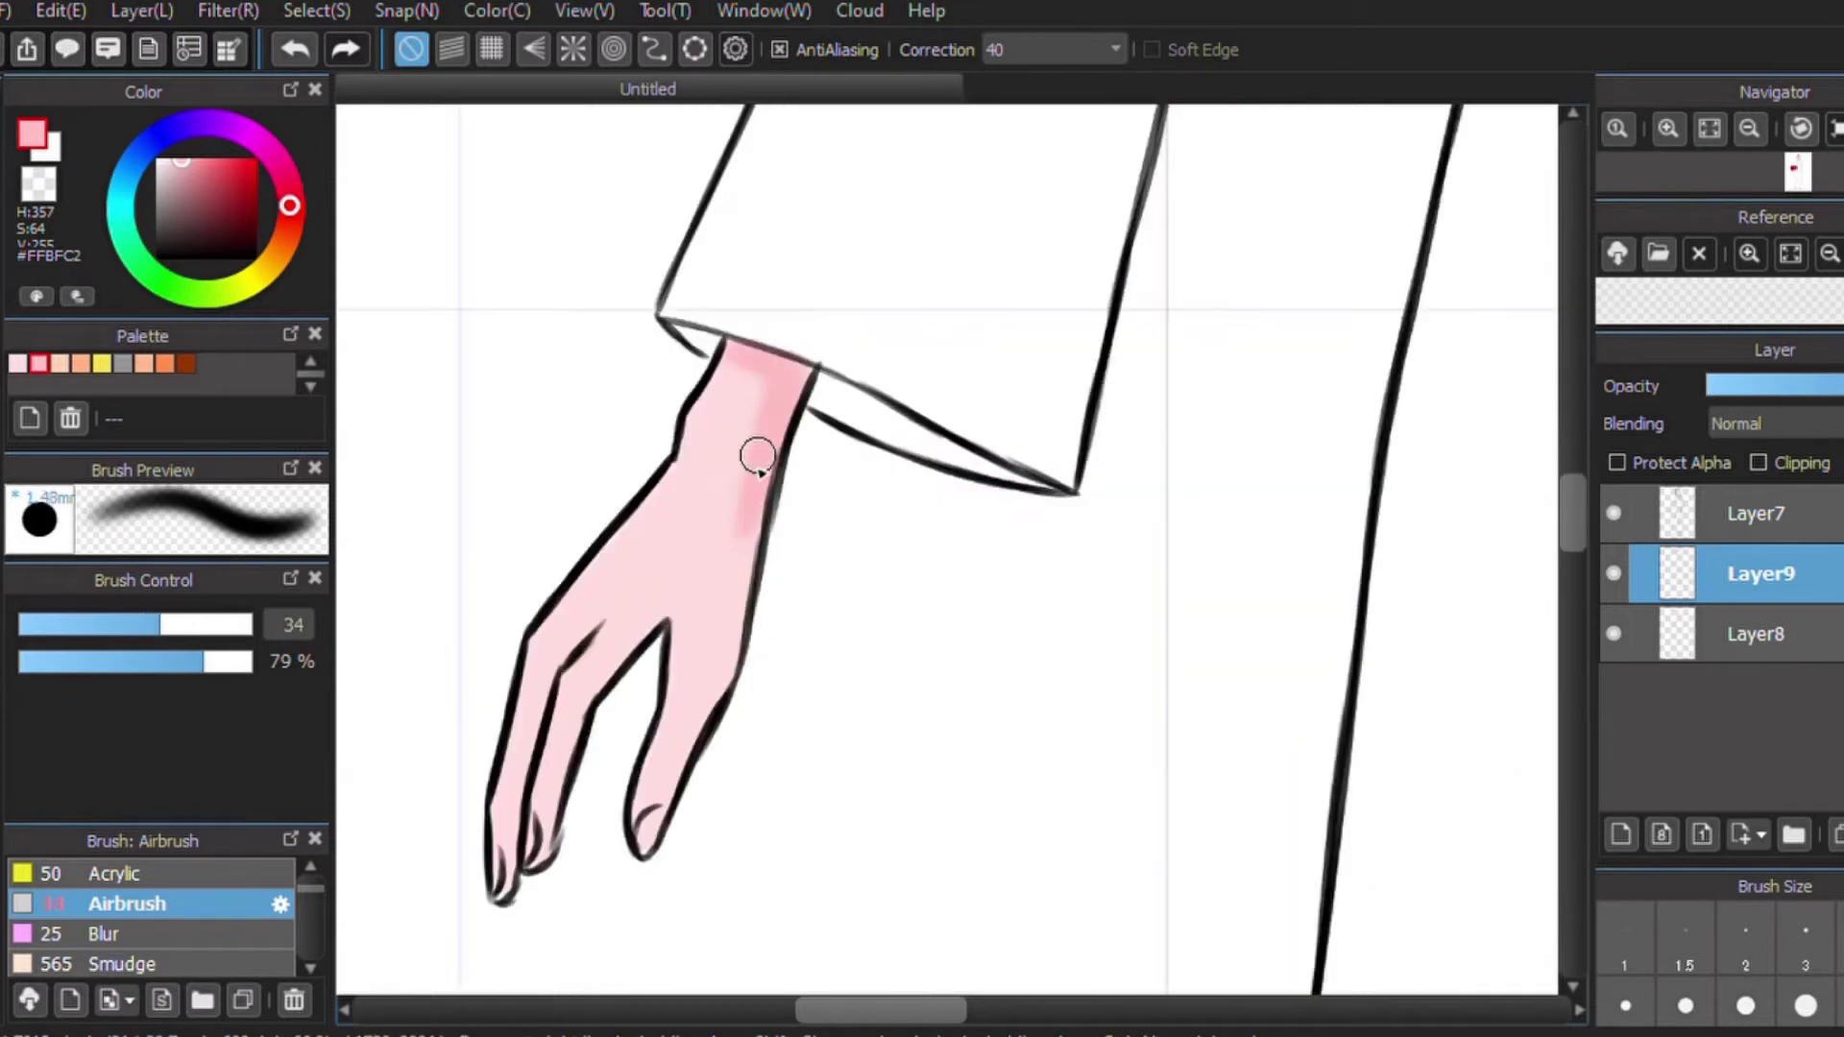
Shade the hand's edge and fingers darker pink, deepening it up toward the wrist.
{"action": "left_click_drag", "start_coordinate": [758, 456], "coordinate": [710, 722]}
{"action": "mouse_move", "coordinate": [684, 606]}
{"action": "left_mouse_down"}
{"action": "mouse_move", "coordinate": [659, 708]}
{"action": "mouse_move", "coordinate": [673, 592]}
{"action": "left_mouse_up"}
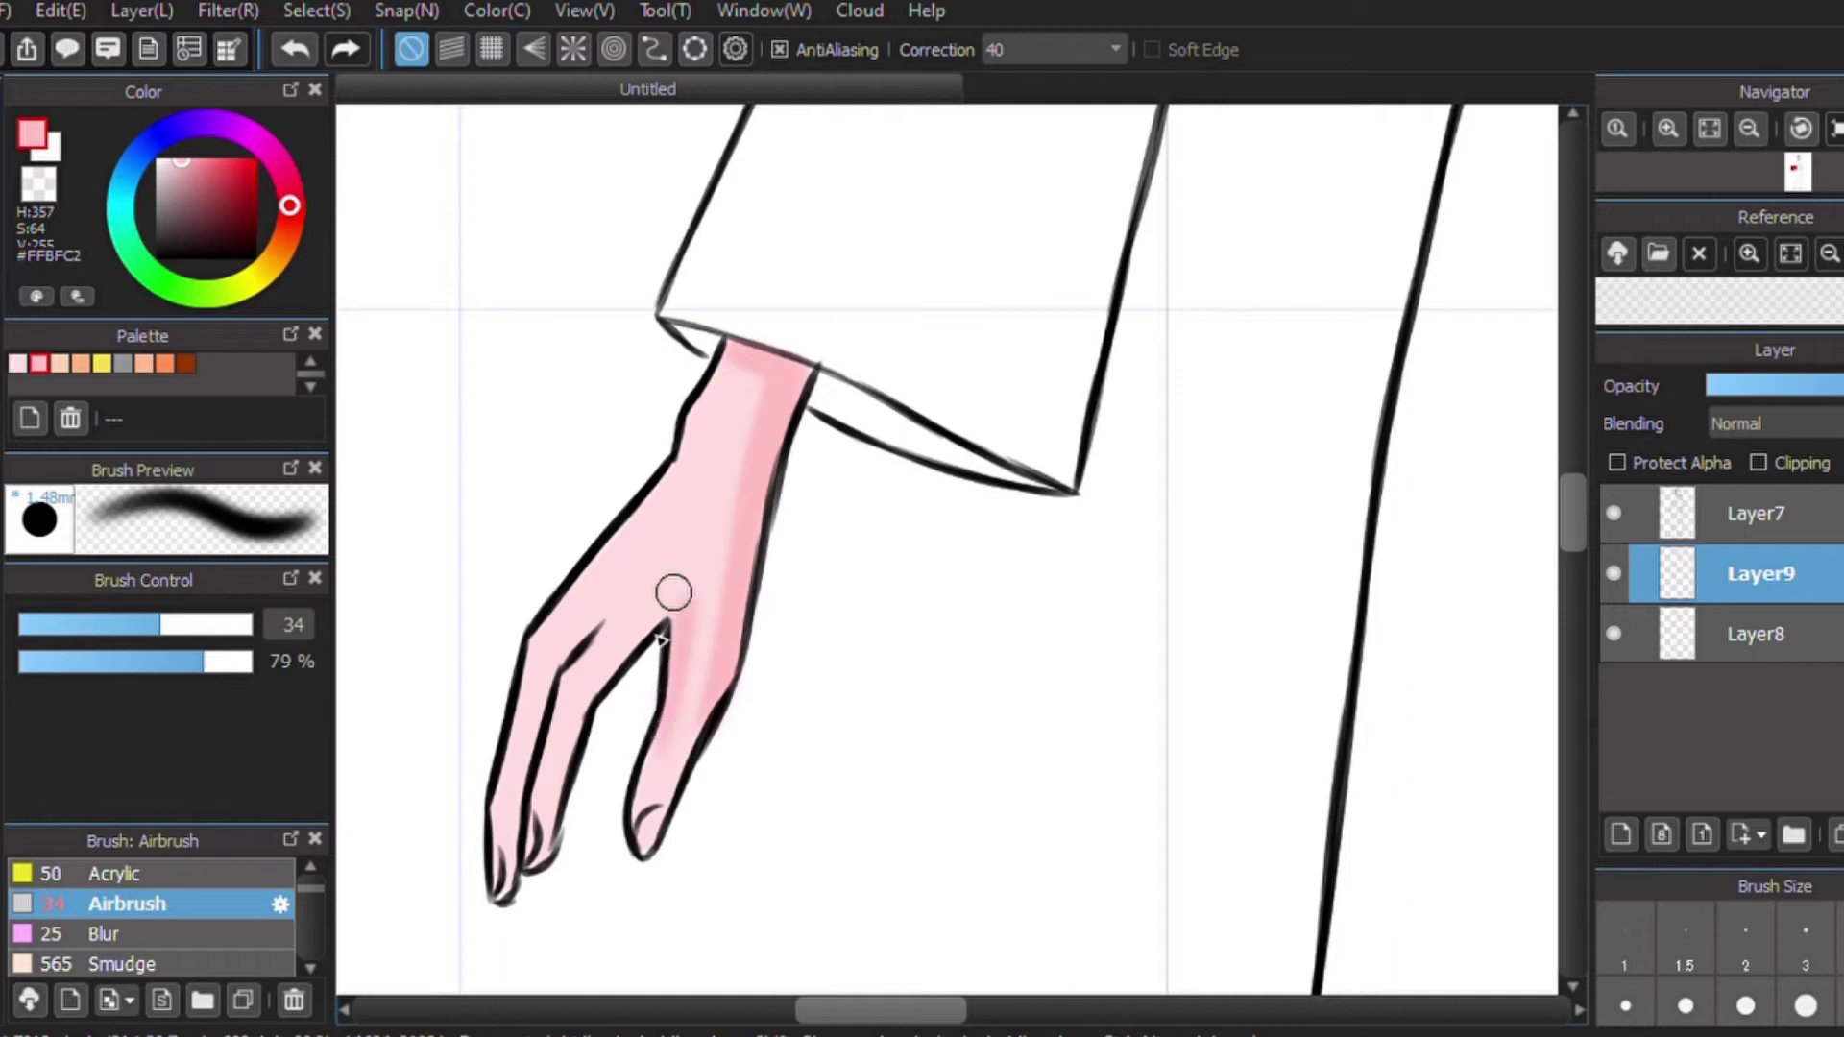
{"action": "left_click_drag", "start_coordinate": [578, 680], "coordinate": [654, 617]}
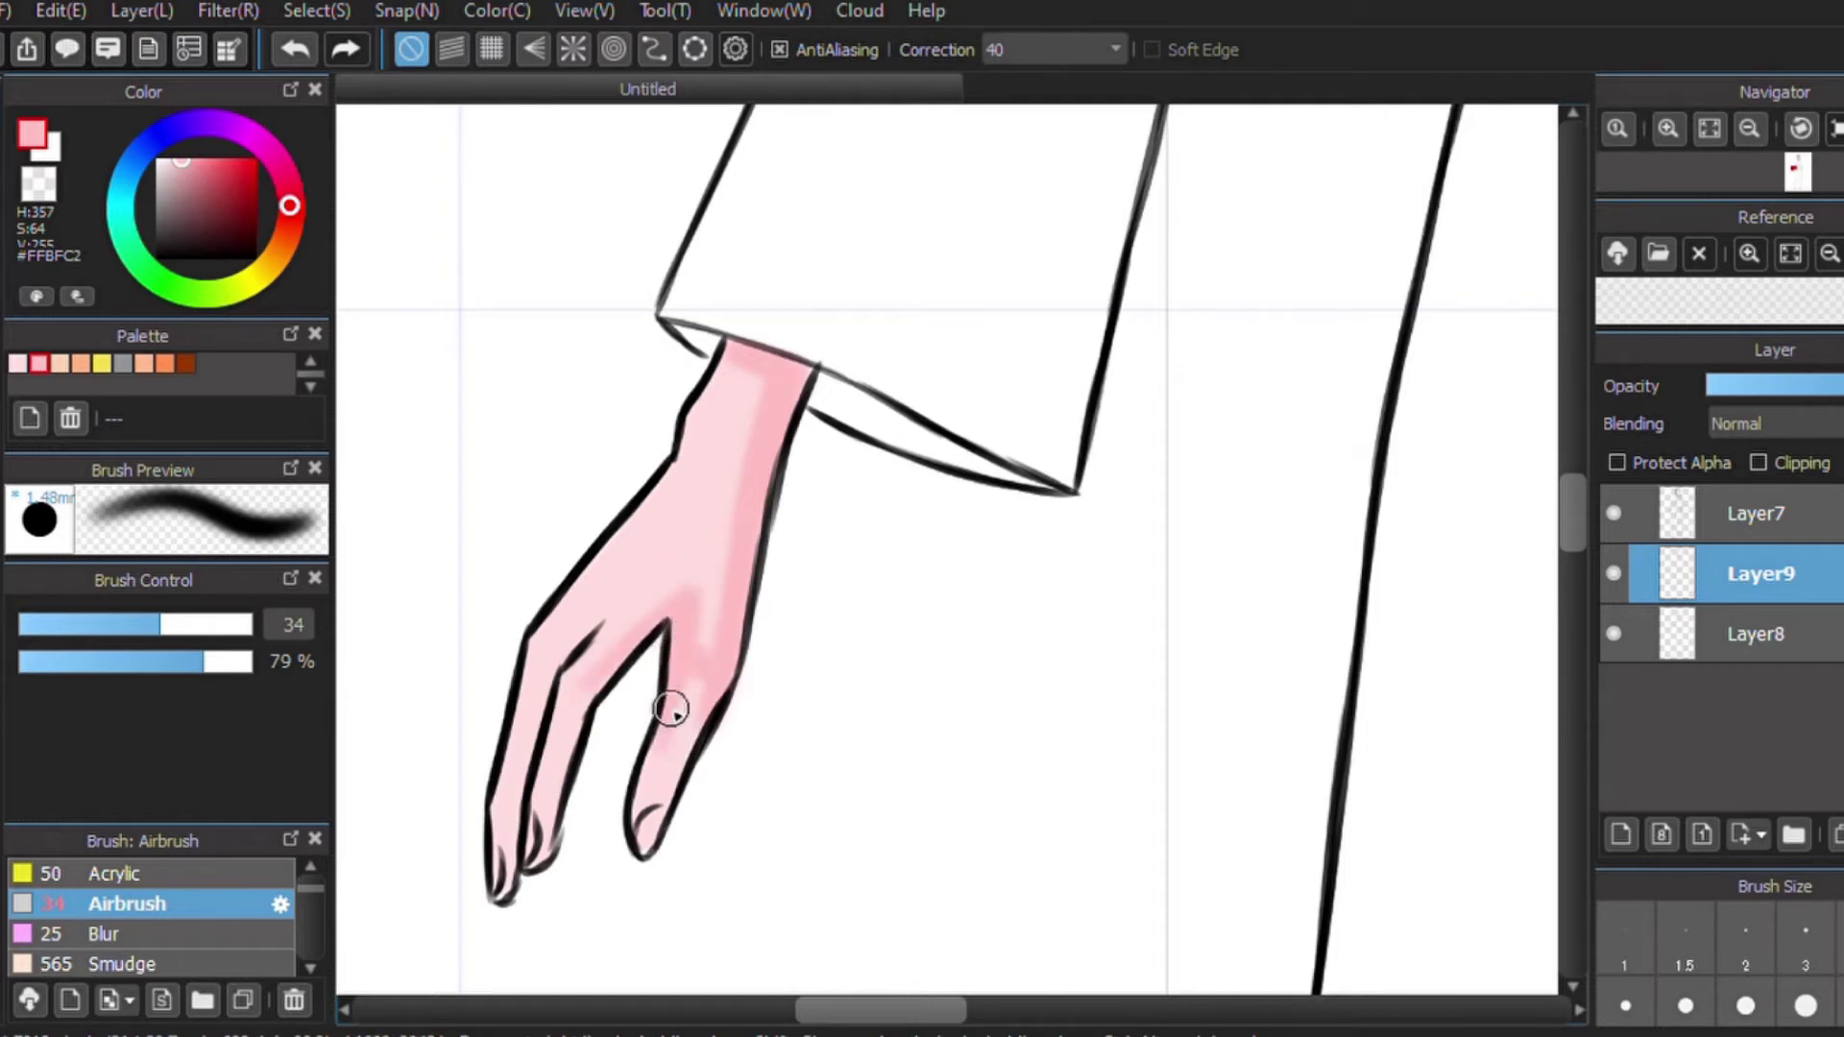
{"action": "left_click_drag", "start_coordinate": [659, 733], "coordinate": [655, 810]}
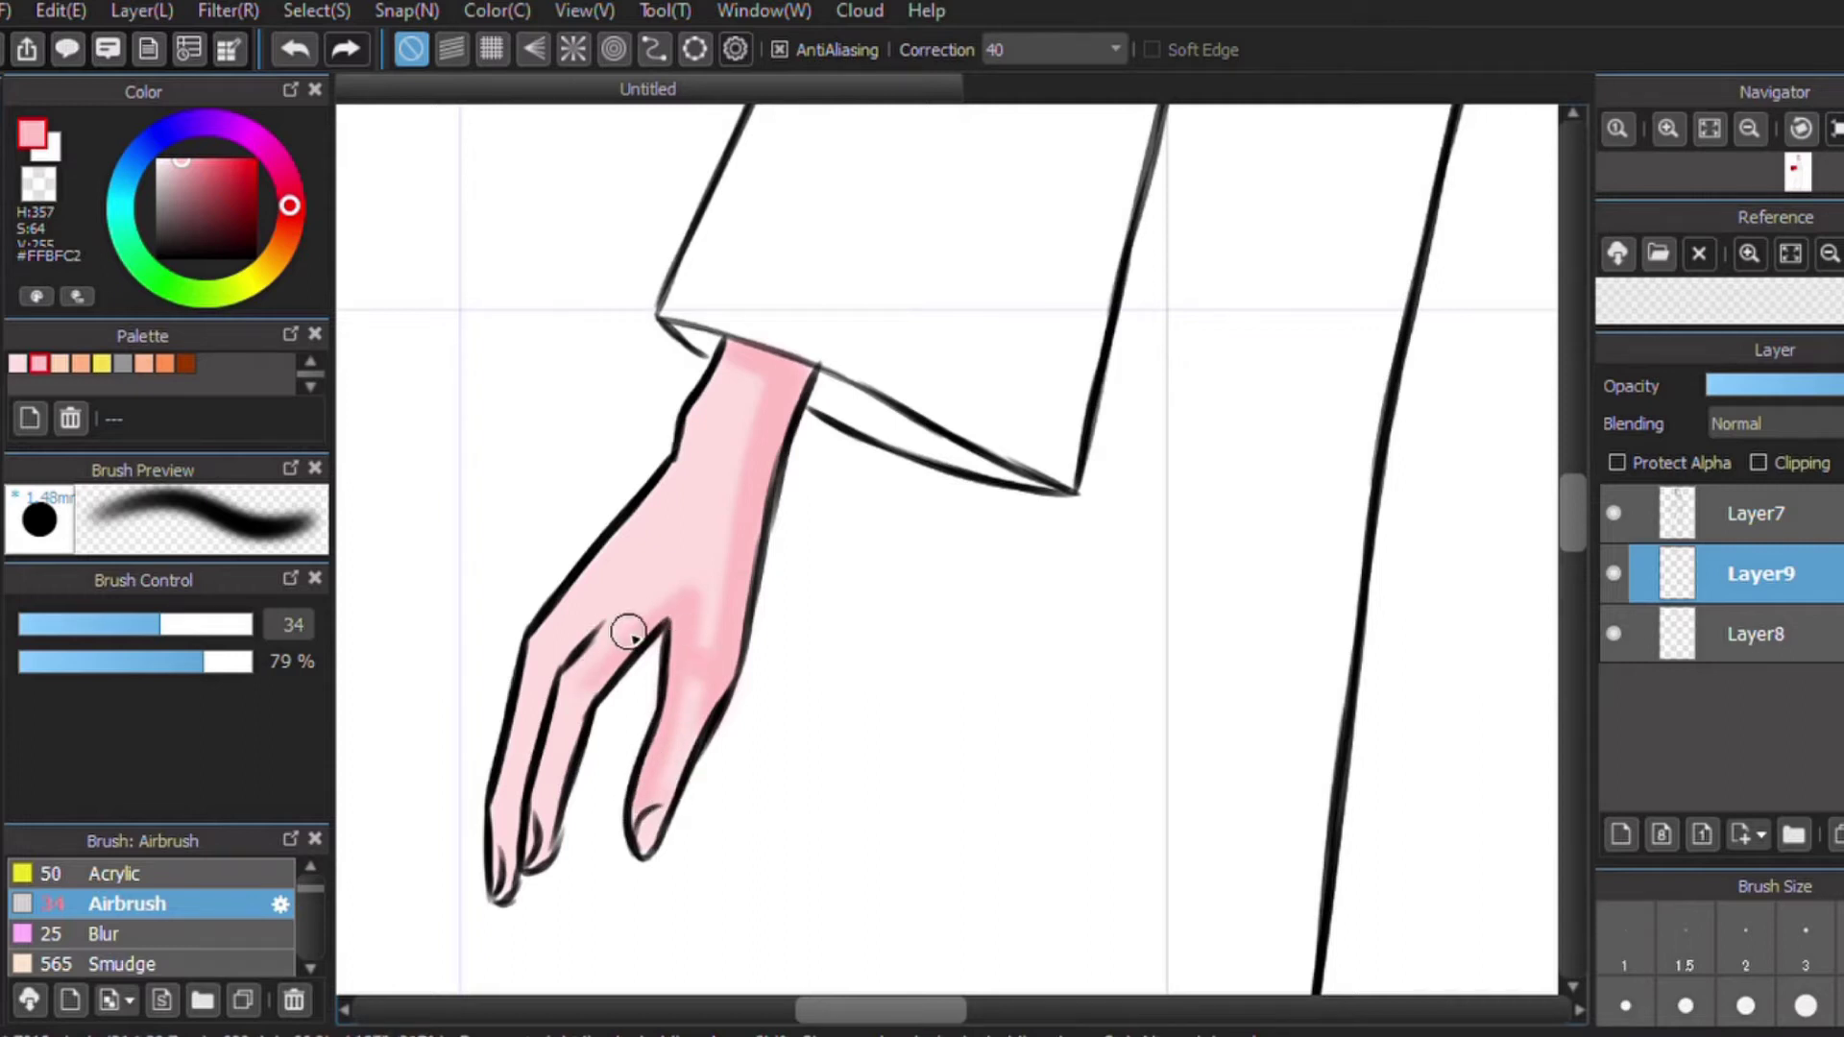
{"action": "left_click_drag", "start_coordinate": [618, 638], "coordinate": [553, 805]}
{"action": "mouse_move", "coordinate": [507, 873]}
{"action": "left_mouse_down"}
{"action": "mouse_move", "coordinate": [535, 702]}
{"action": "mouse_move", "coordinate": [613, 603]}
{"action": "left_mouse_up"}
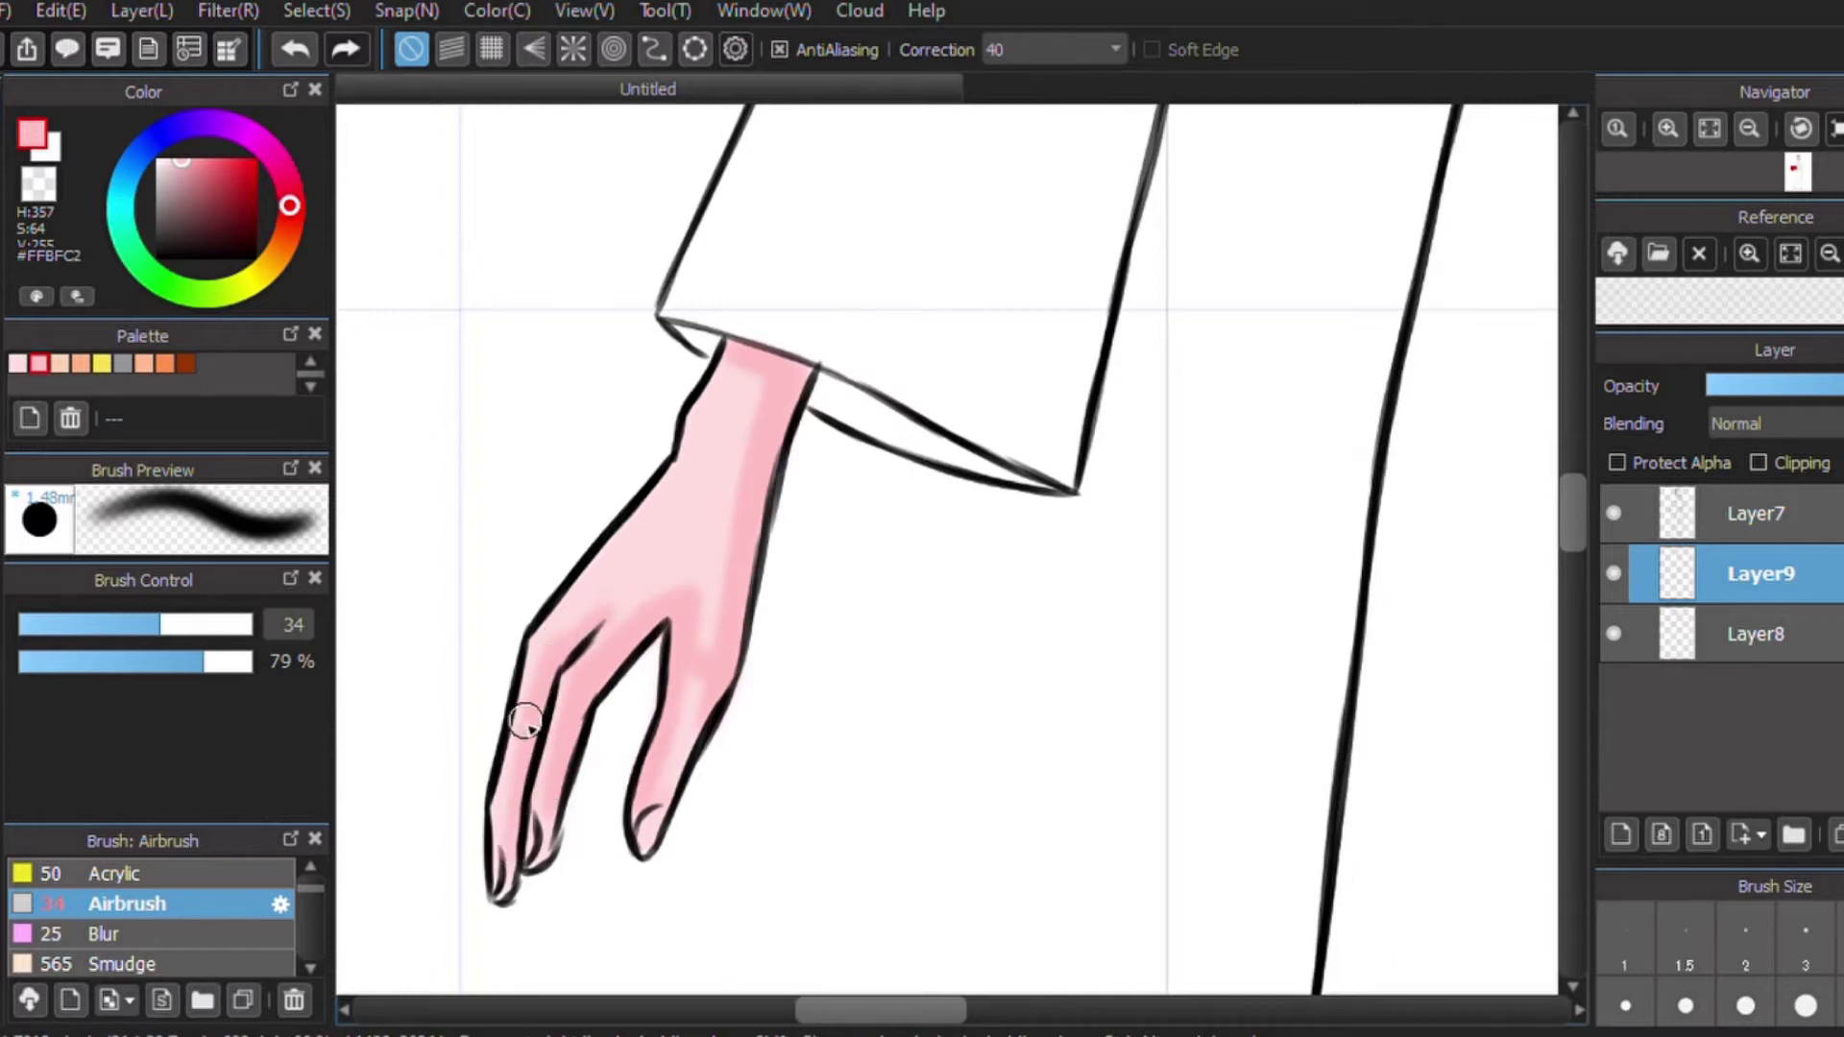
{"action": "mouse_move", "coordinate": [562, 650]}
{"action": "left_mouse_down"}
{"action": "mouse_move", "coordinate": [567, 589]}
{"action": "mouse_move", "coordinate": [689, 430]}
{"action": "left_mouse_up"}
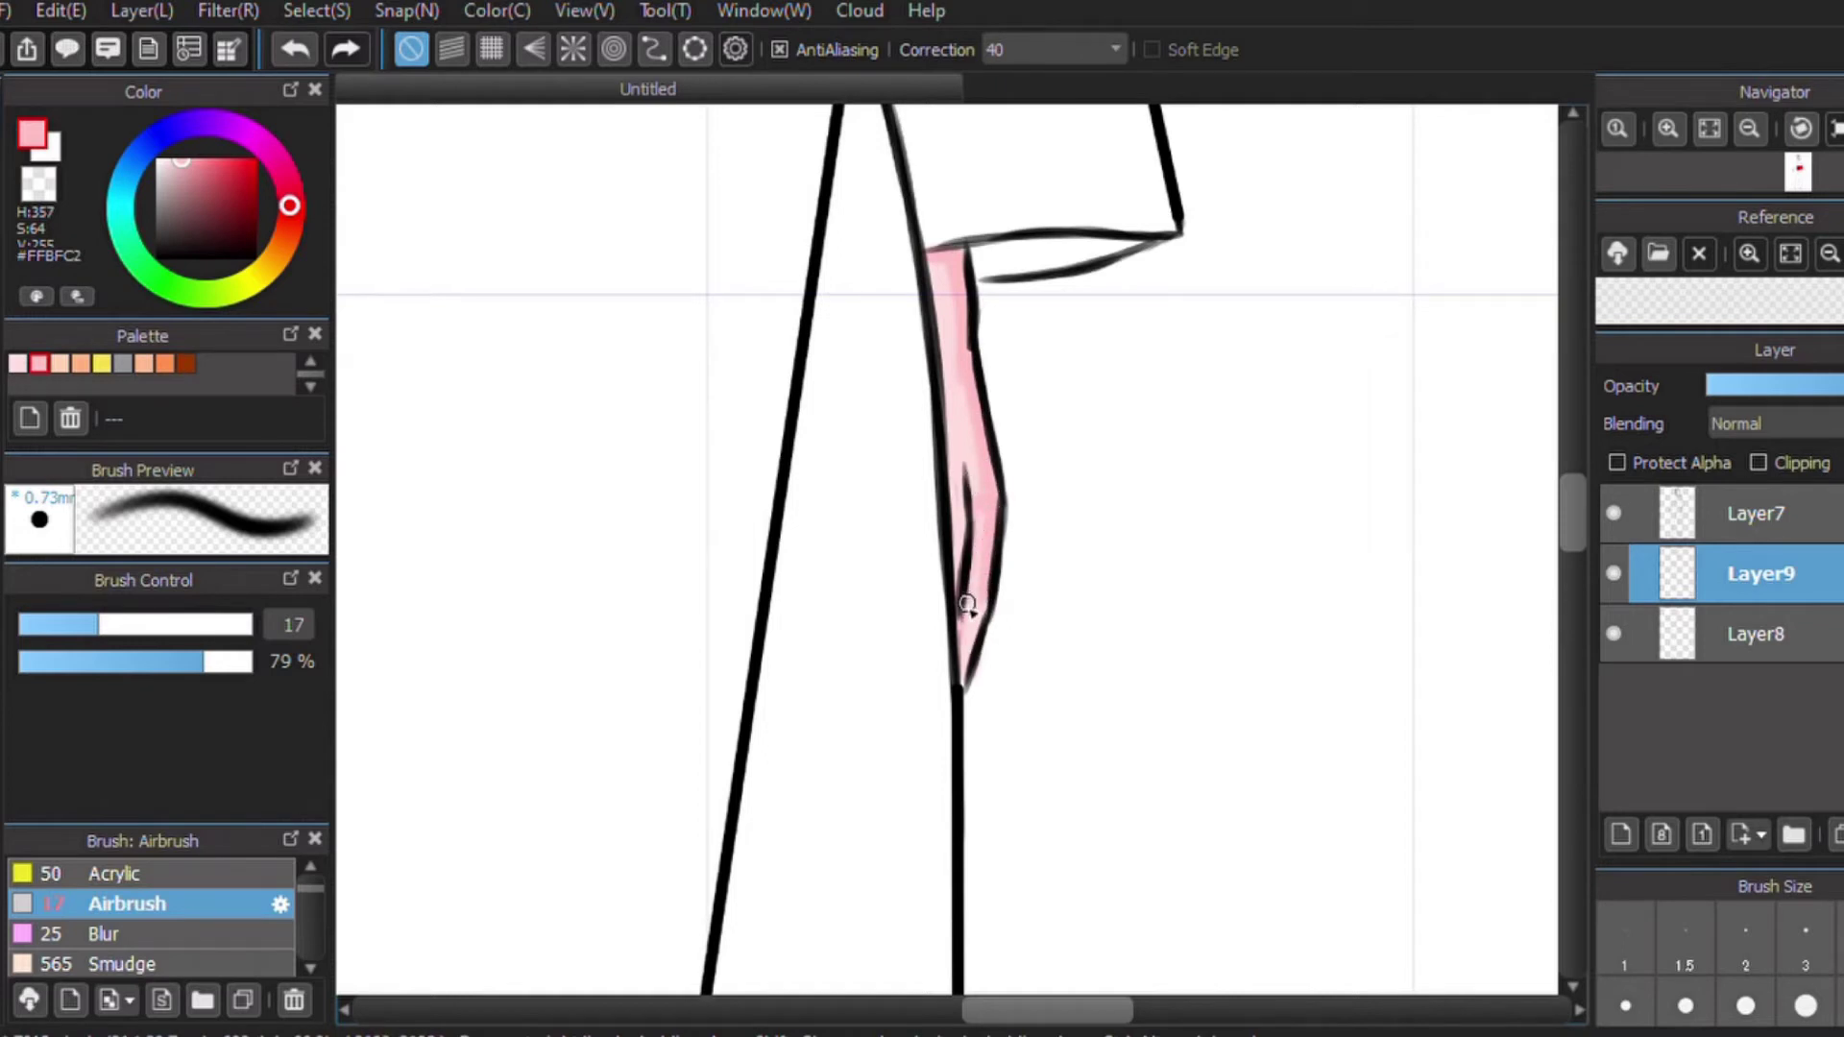
Airbrush pink over the arm's inner line and along both sides of one leg.
{"action": "left_click_drag", "start_coordinate": [961, 463], "coordinate": [961, 532]}
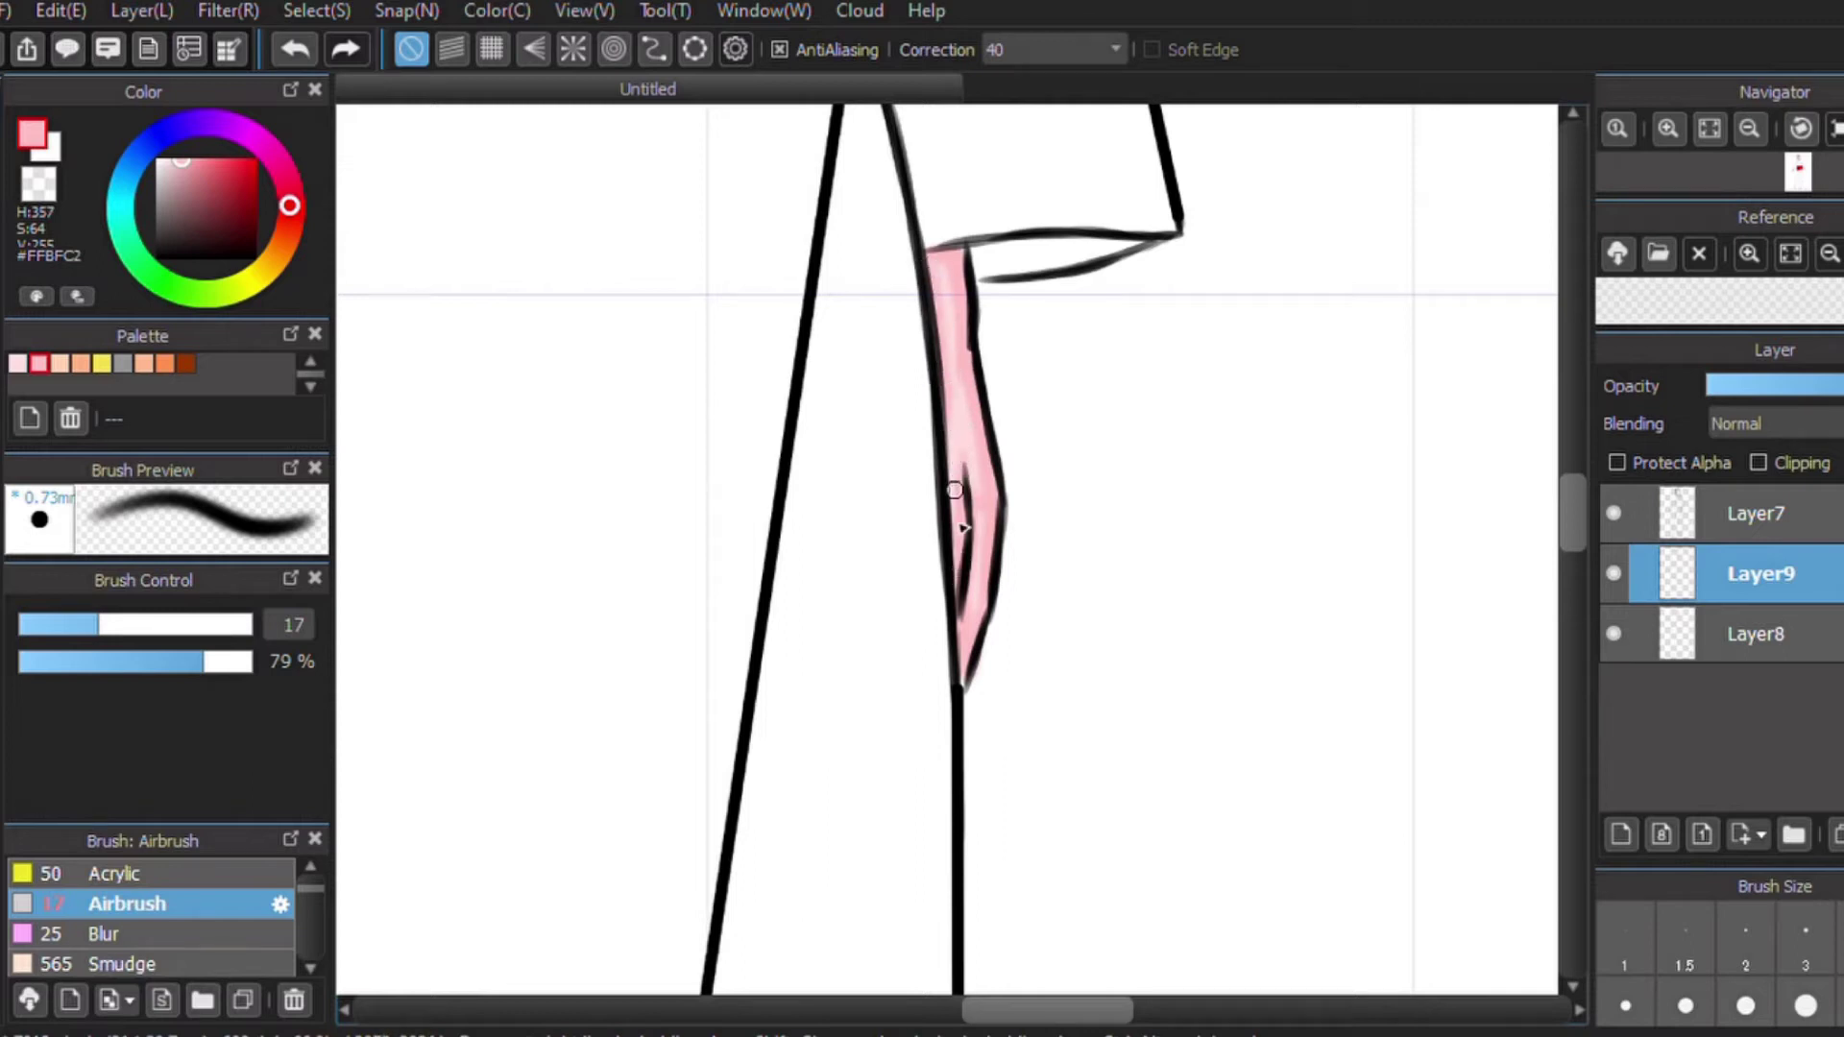
{"action": "left_click_drag", "start_coordinate": [783, 412], "coordinate": [763, 445]}
{"action": "mouse_move", "coordinate": [654, 493]}
{"action": "left_mouse_down"}
{"action": "mouse_move", "coordinate": [679, 609]}
{"action": "mouse_move", "coordinate": [663, 795]}
{"action": "mouse_move", "coordinate": [851, 803]}
{"action": "left_mouse_up"}
{"action": "left_click_drag", "start_coordinate": [803, 611], "coordinate": [803, 539]}
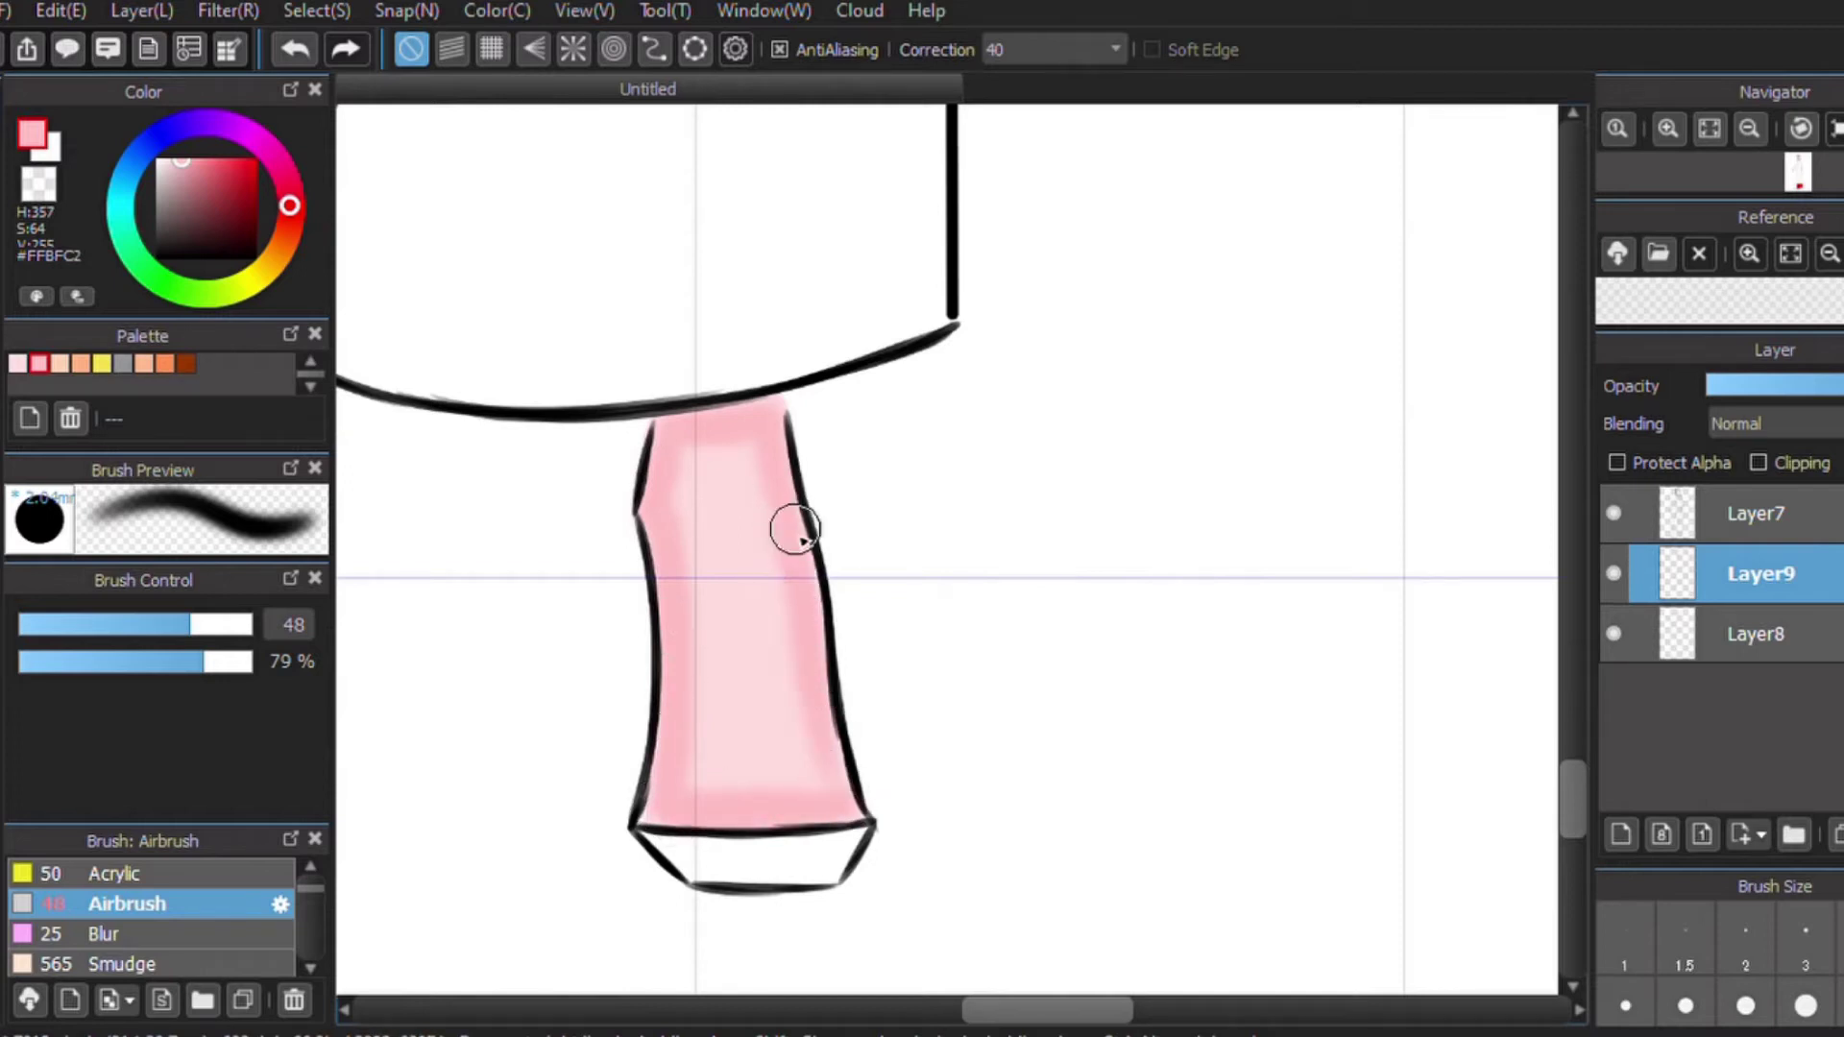
{"action": "mouse_move", "coordinate": [671, 449]}
{"action": "left_mouse_down"}
{"action": "mouse_move", "coordinate": [694, 807]}
{"action": "mouse_move", "coordinate": [824, 708]}
{"action": "mouse_move", "coordinate": [817, 805]}
{"action": "mouse_move", "coordinate": [671, 712]}
{"action": "mouse_move", "coordinate": [721, 803]}
{"action": "left_mouse_up"}
Shade the other leg's left edge, then fit the whole figure to the window.
{"action": "left_click_drag", "start_coordinate": [1028, 1018], "coordinate": [868, 1010]}
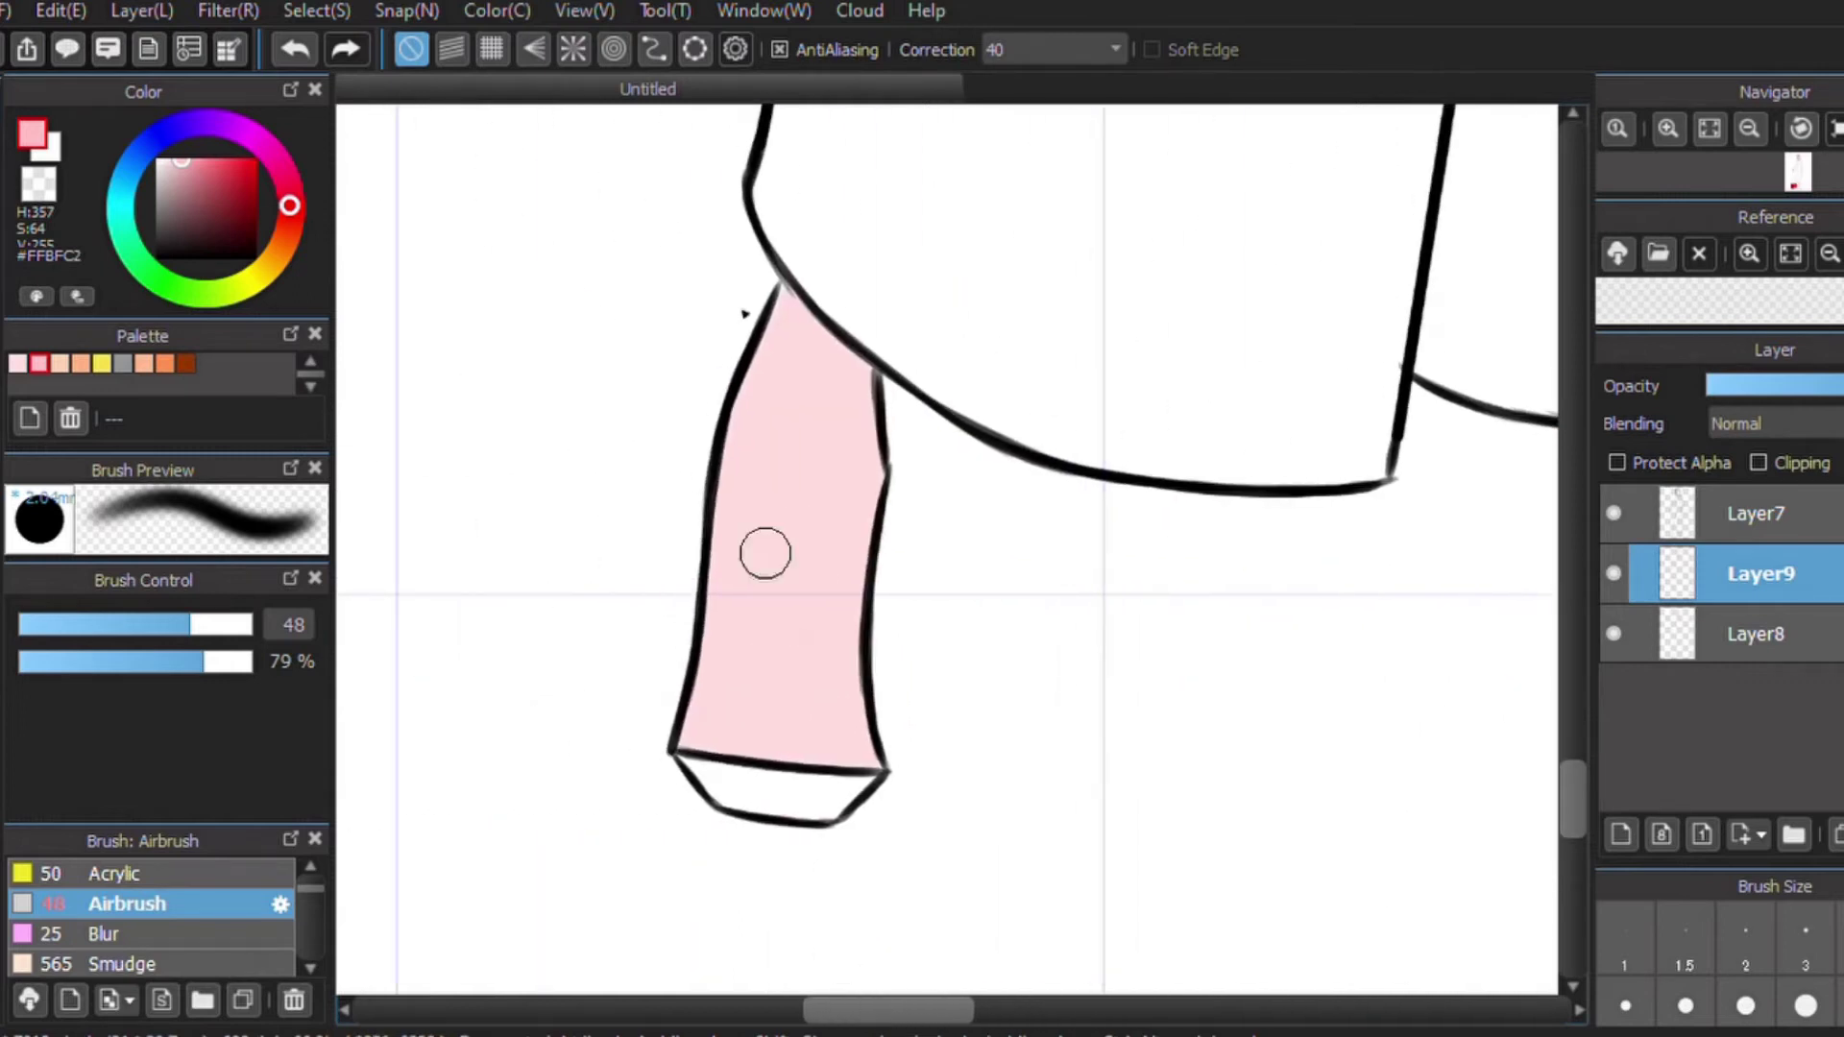
{"action": "mouse_move", "coordinate": [784, 305]}
{"action": "left_mouse_down"}
{"action": "mouse_move", "coordinate": [724, 498]}
{"action": "mouse_move", "coordinate": [708, 745]}
{"action": "mouse_move", "coordinate": [827, 654]}
{"action": "mouse_move", "coordinate": [844, 700]}
{"action": "mouse_move", "coordinate": [852, 371]}
{"action": "mouse_move", "coordinate": [786, 309]}
{"action": "mouse_move", "coordinate": [738, 470]}
{"action": "left_mouse_up"}
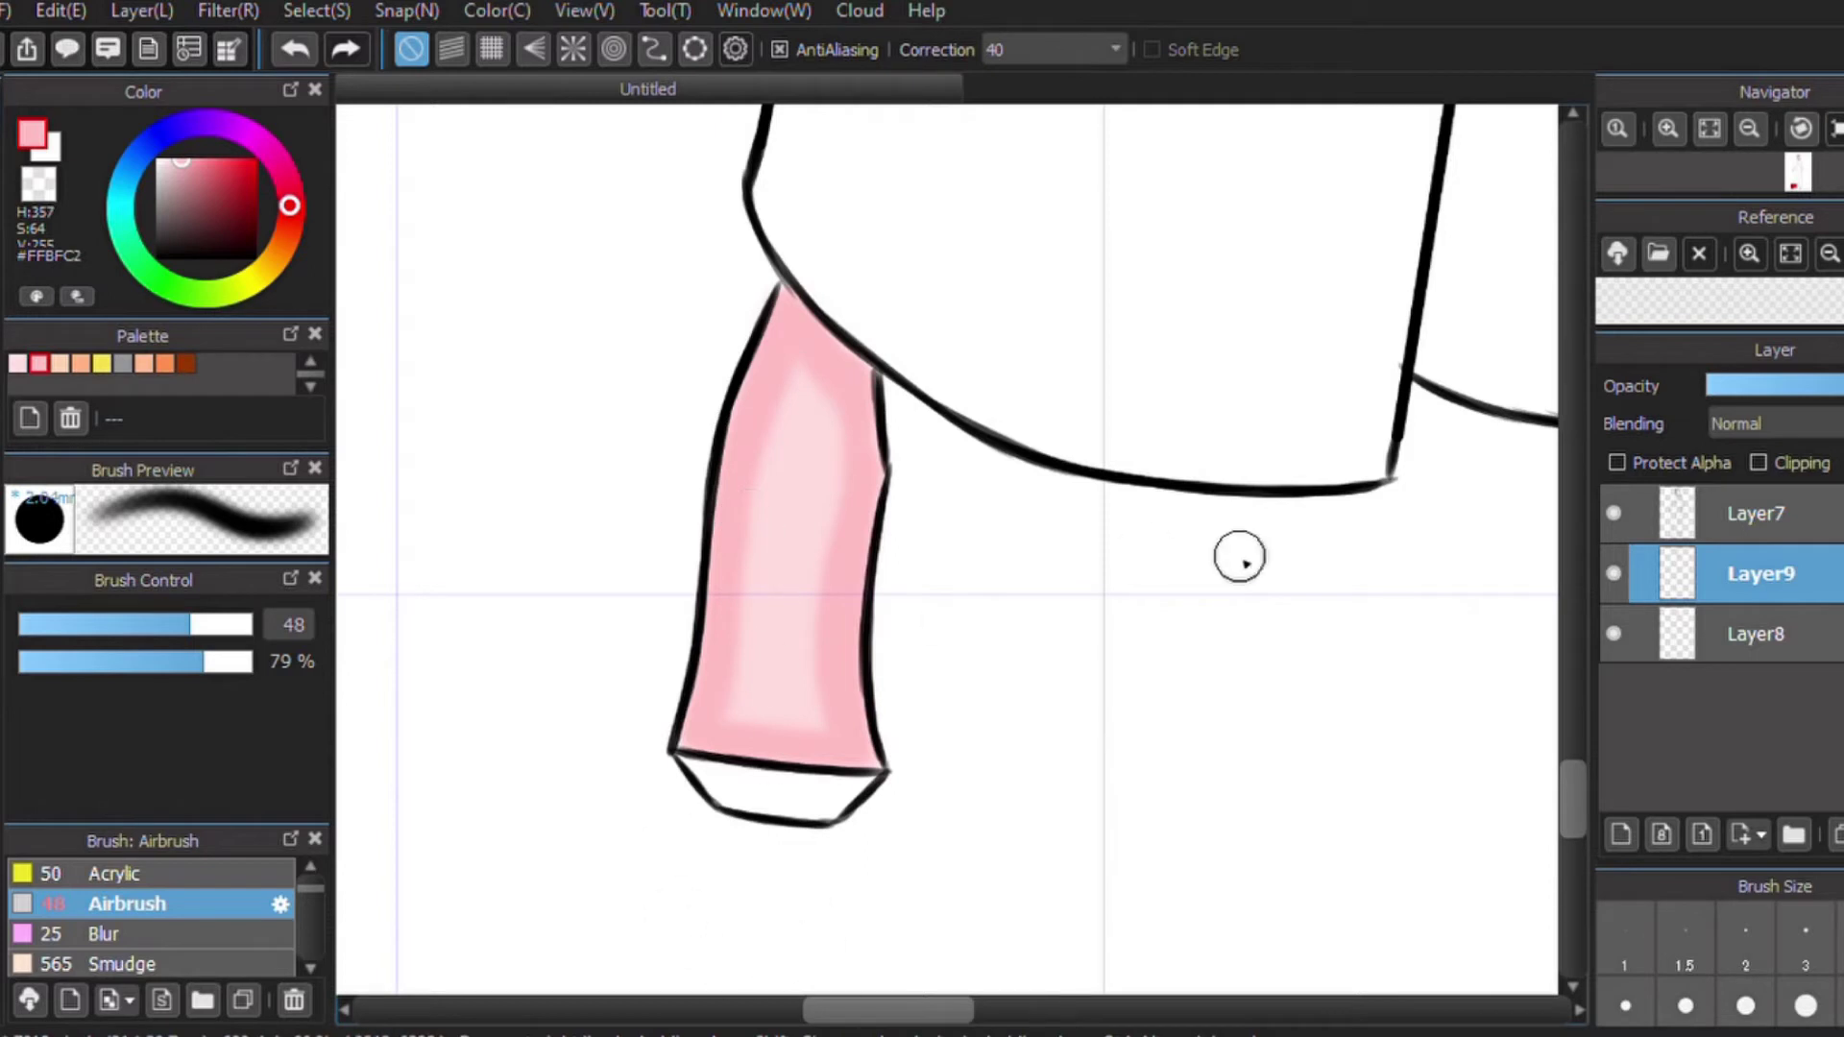
{"action": "mouse_move", "coordinate": [966, 1020]}
{"action": "left_mouse_down"}
{"action": "mouse_move", "coordinate": [1008, 1017]}
{"action": "mouse_move", "coordinate": [894, 1013]}
{"action": "left_mouse_up"}
{"action": "left_click", "coordinate": [1710, 128]}
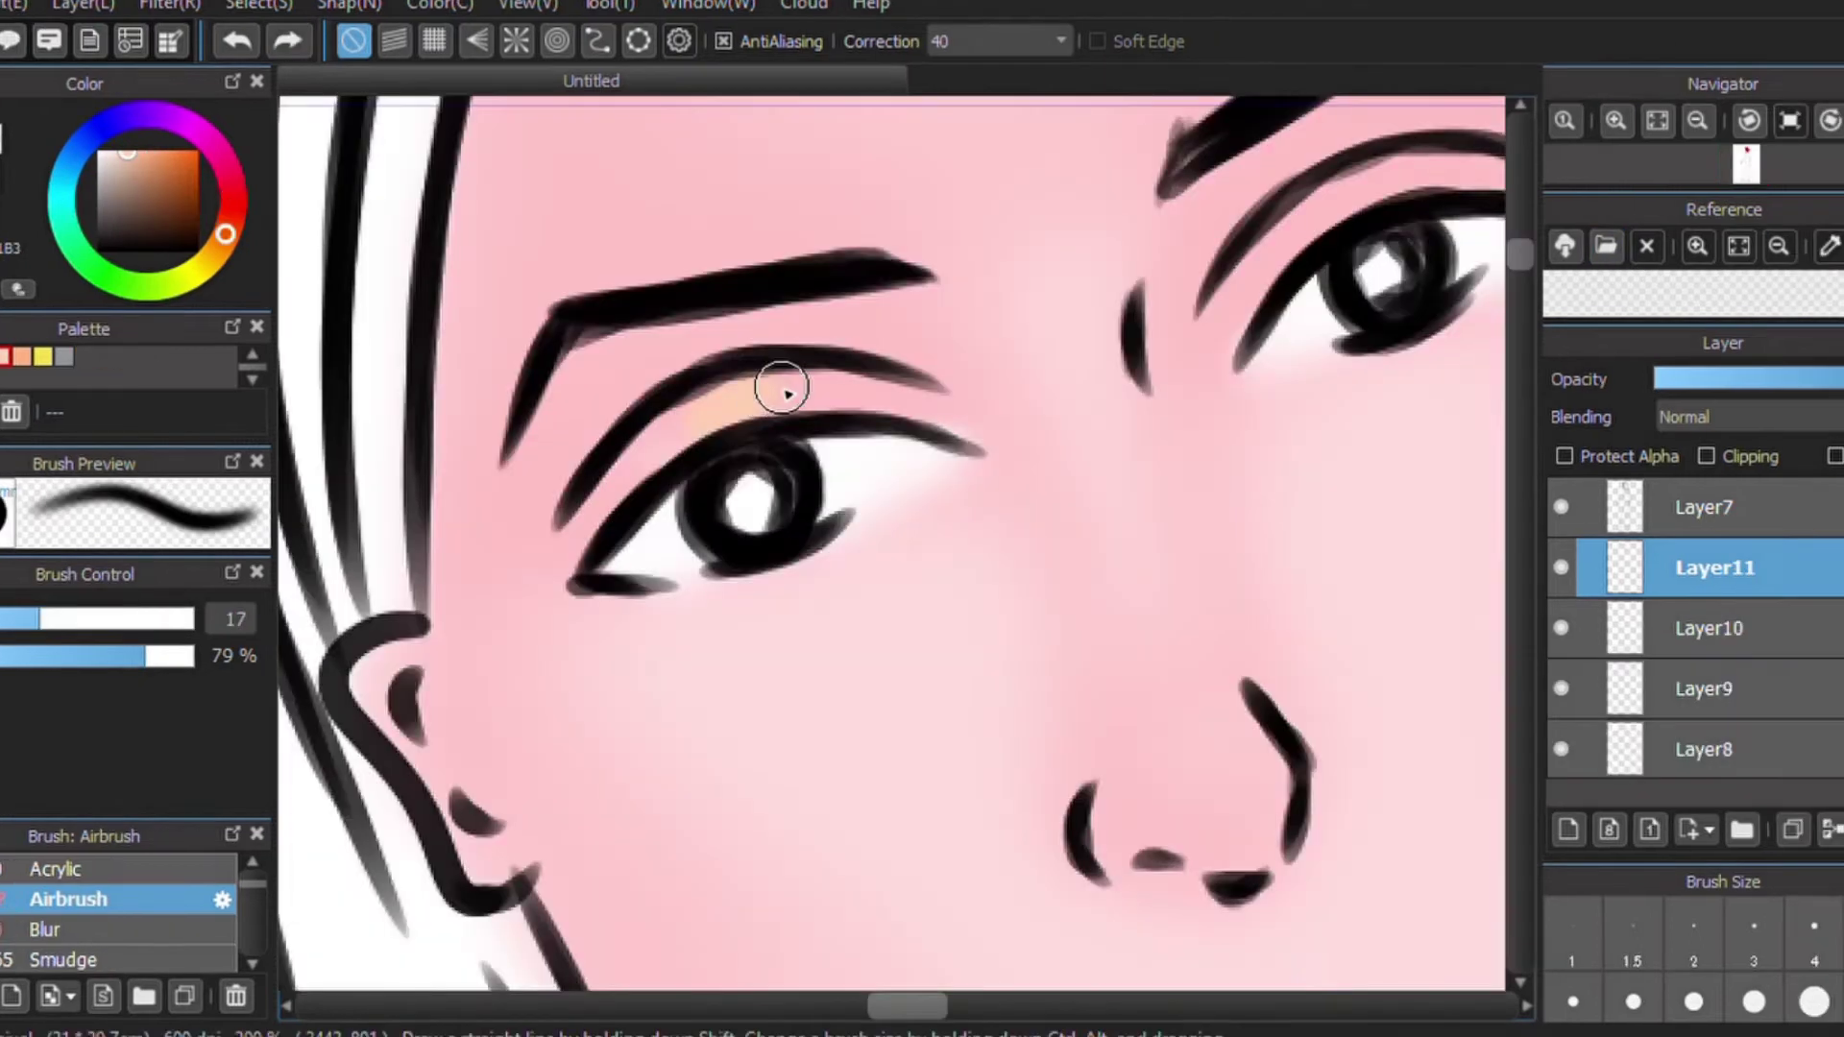
Airbrush peach eyeshadow on the upper eyelid, inner corner and crease, then set brush size 9.3.
{"action": "left_click_drag", "start_coordinate": [782, 383], "coordinate": [970, 415]}
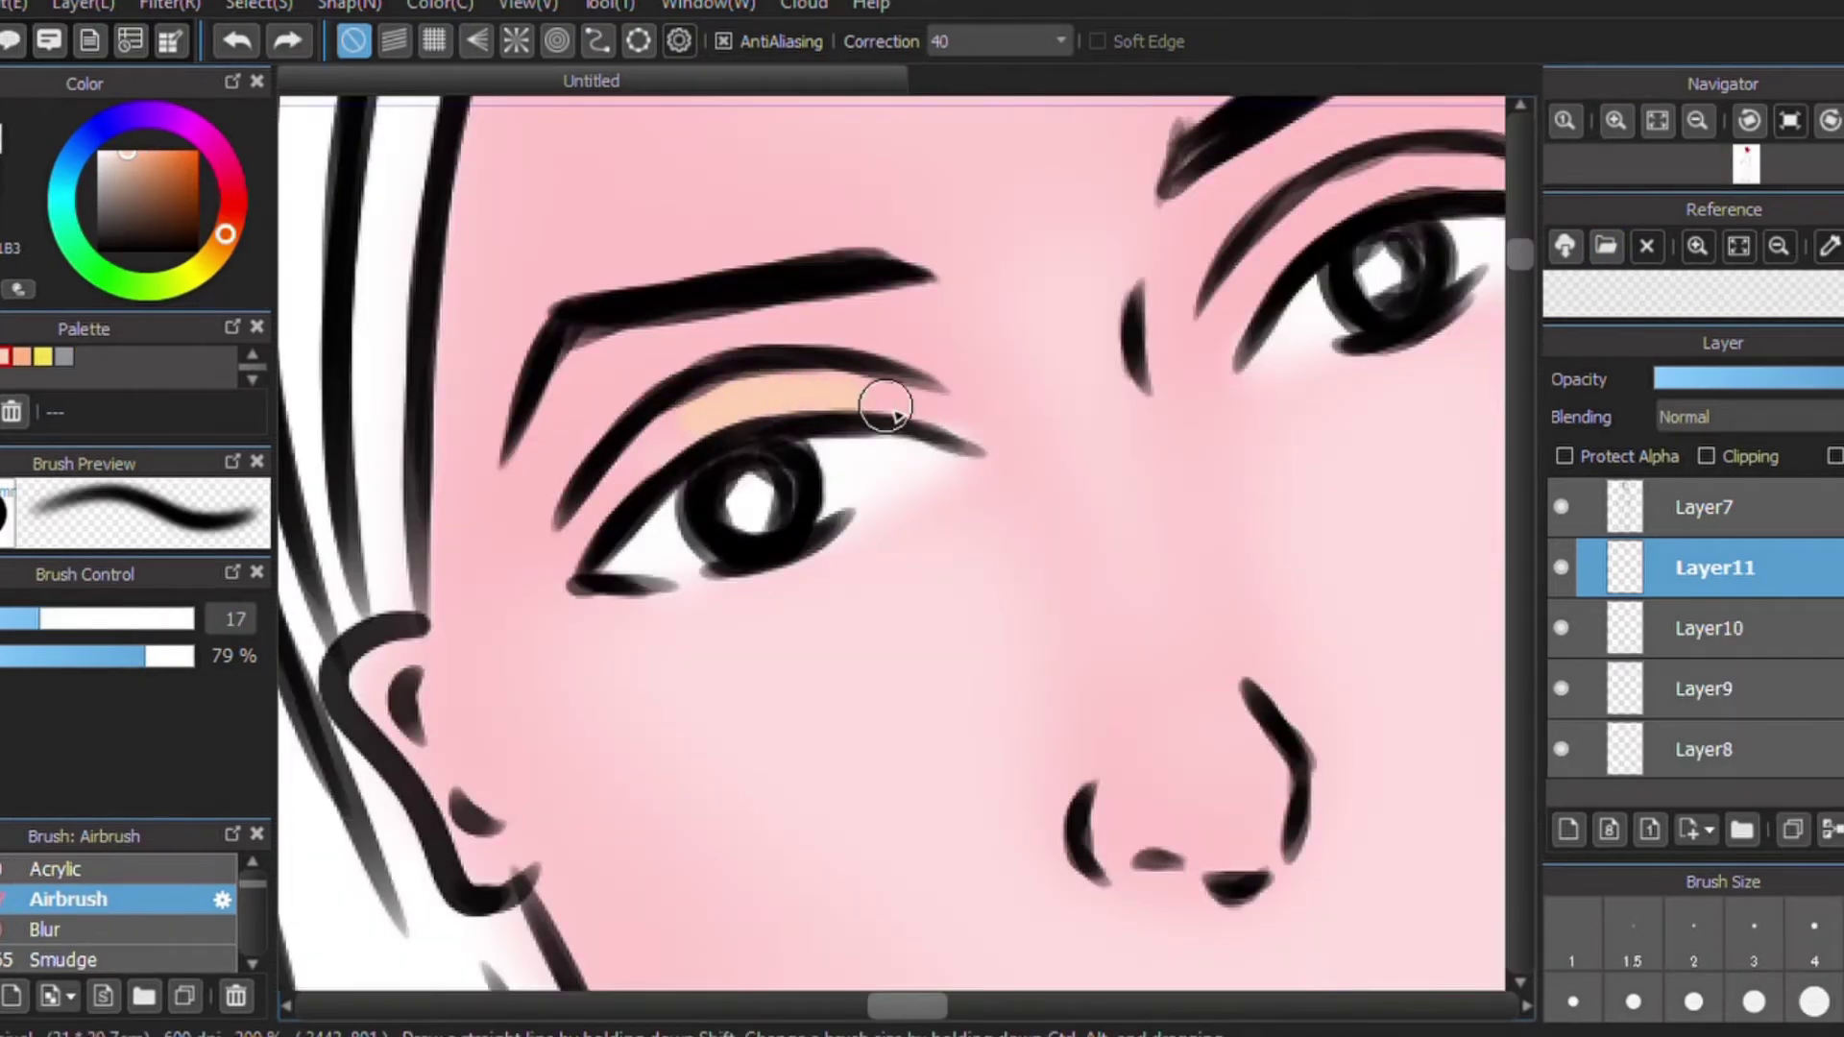
{"action": "mouse_move", "coordinate": [681, 423]}
{"action": "left_mouse_down"}
{"action": "mouse_move", "coordinate": [568, 515]}
{"action": "mouse_move", "coordinate": [567, 550]}
{"action": "left_mouse_up"}
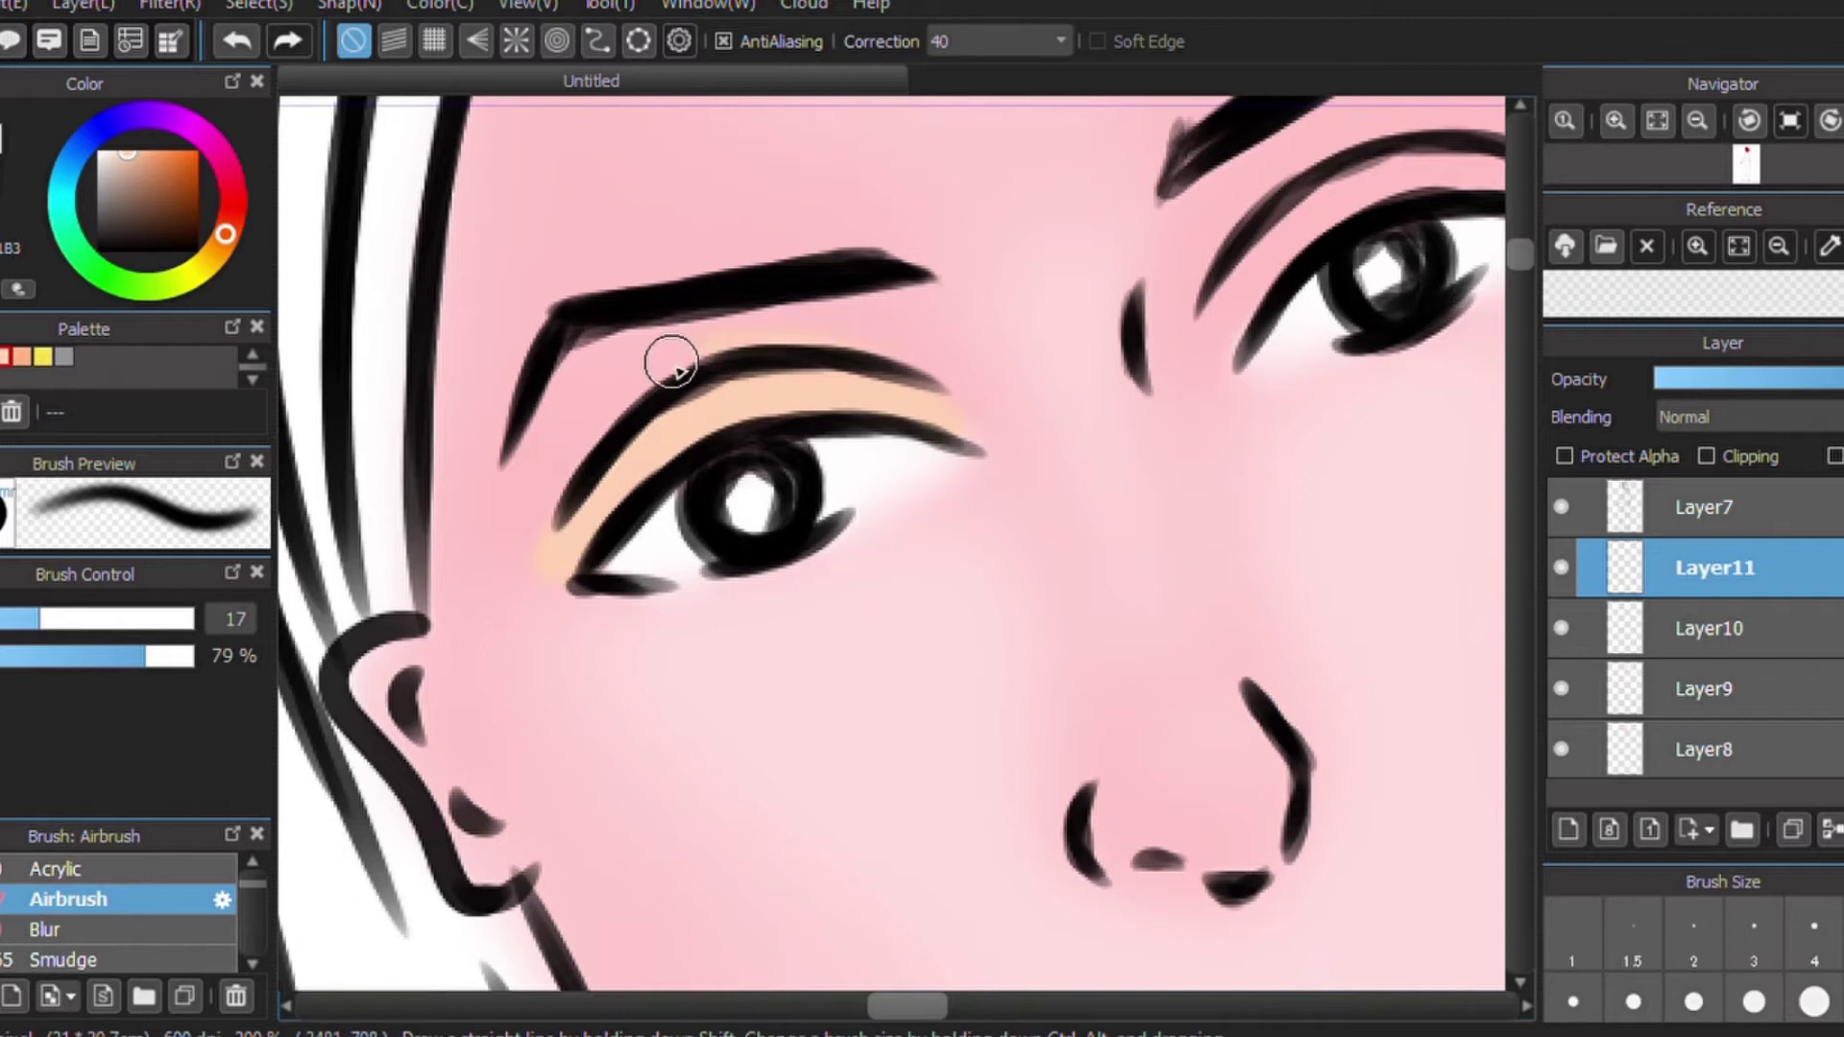
{"action": "mouse_move", "coordinate": [724, 350]}
{"action": "left_mouse_down"}
{"action": "mouse_move", "coordinate": [585, 429]}
{"action": "mouse_move", "coordinate": [707, 382]}
{"action": "mouse_move", "coordinate": [638, 400]}
{"action": "mouse_move", "coordinate": [618, 371]}
{"action": "mouse_move", "coordinate": [539, 428]}
{"action": "mouse_move", "coordinate": [555, 408]}
{"action": "mouse_move", "coordinate": [535, 486]}
{"action": "mouse_move", "coordinate": [774, 345]}
{"action": "mouse_move", "coordinate": [775, 313]}
{"action": "mouse_move", "coordinate": [873, 358]}
{"action": "mouse_move", "coordinate": [897, 412]}
{"action": "left_mouse_up"}
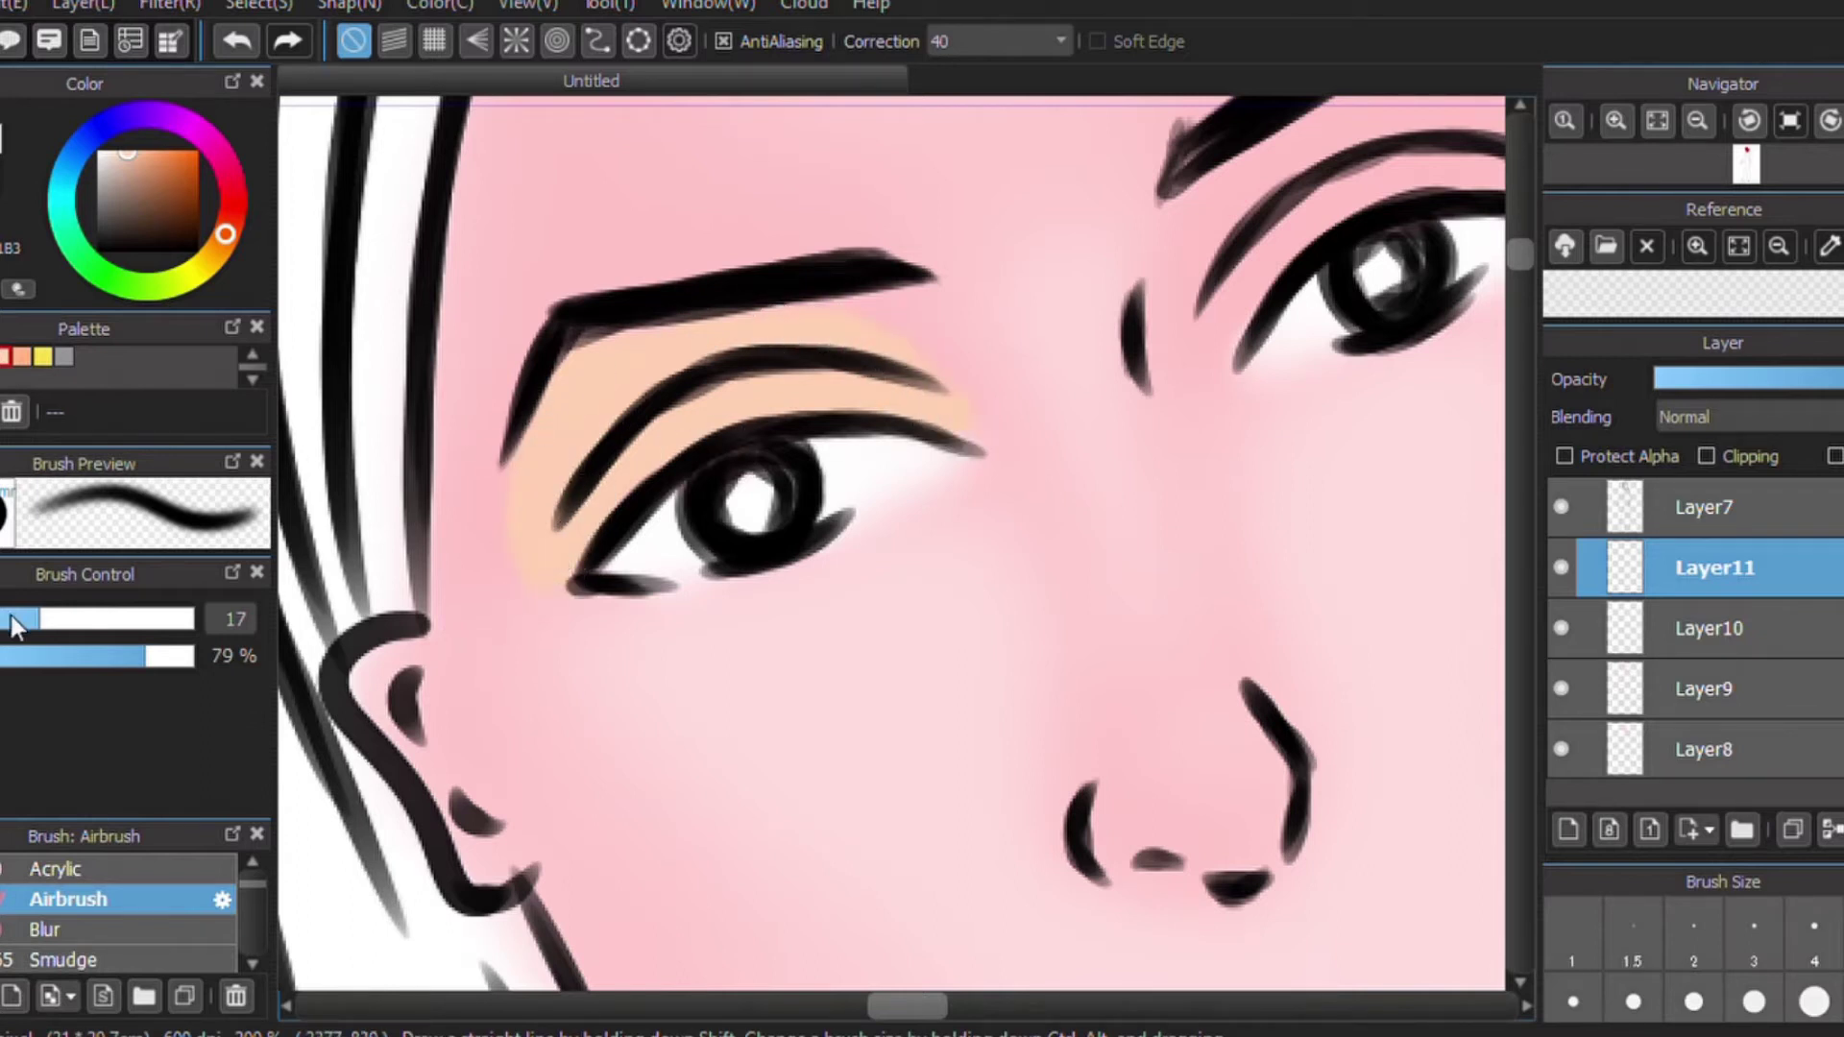
{"action": "left_click_drag", "start_coordinate": [16, 626], "coordinate": [6, 622]}
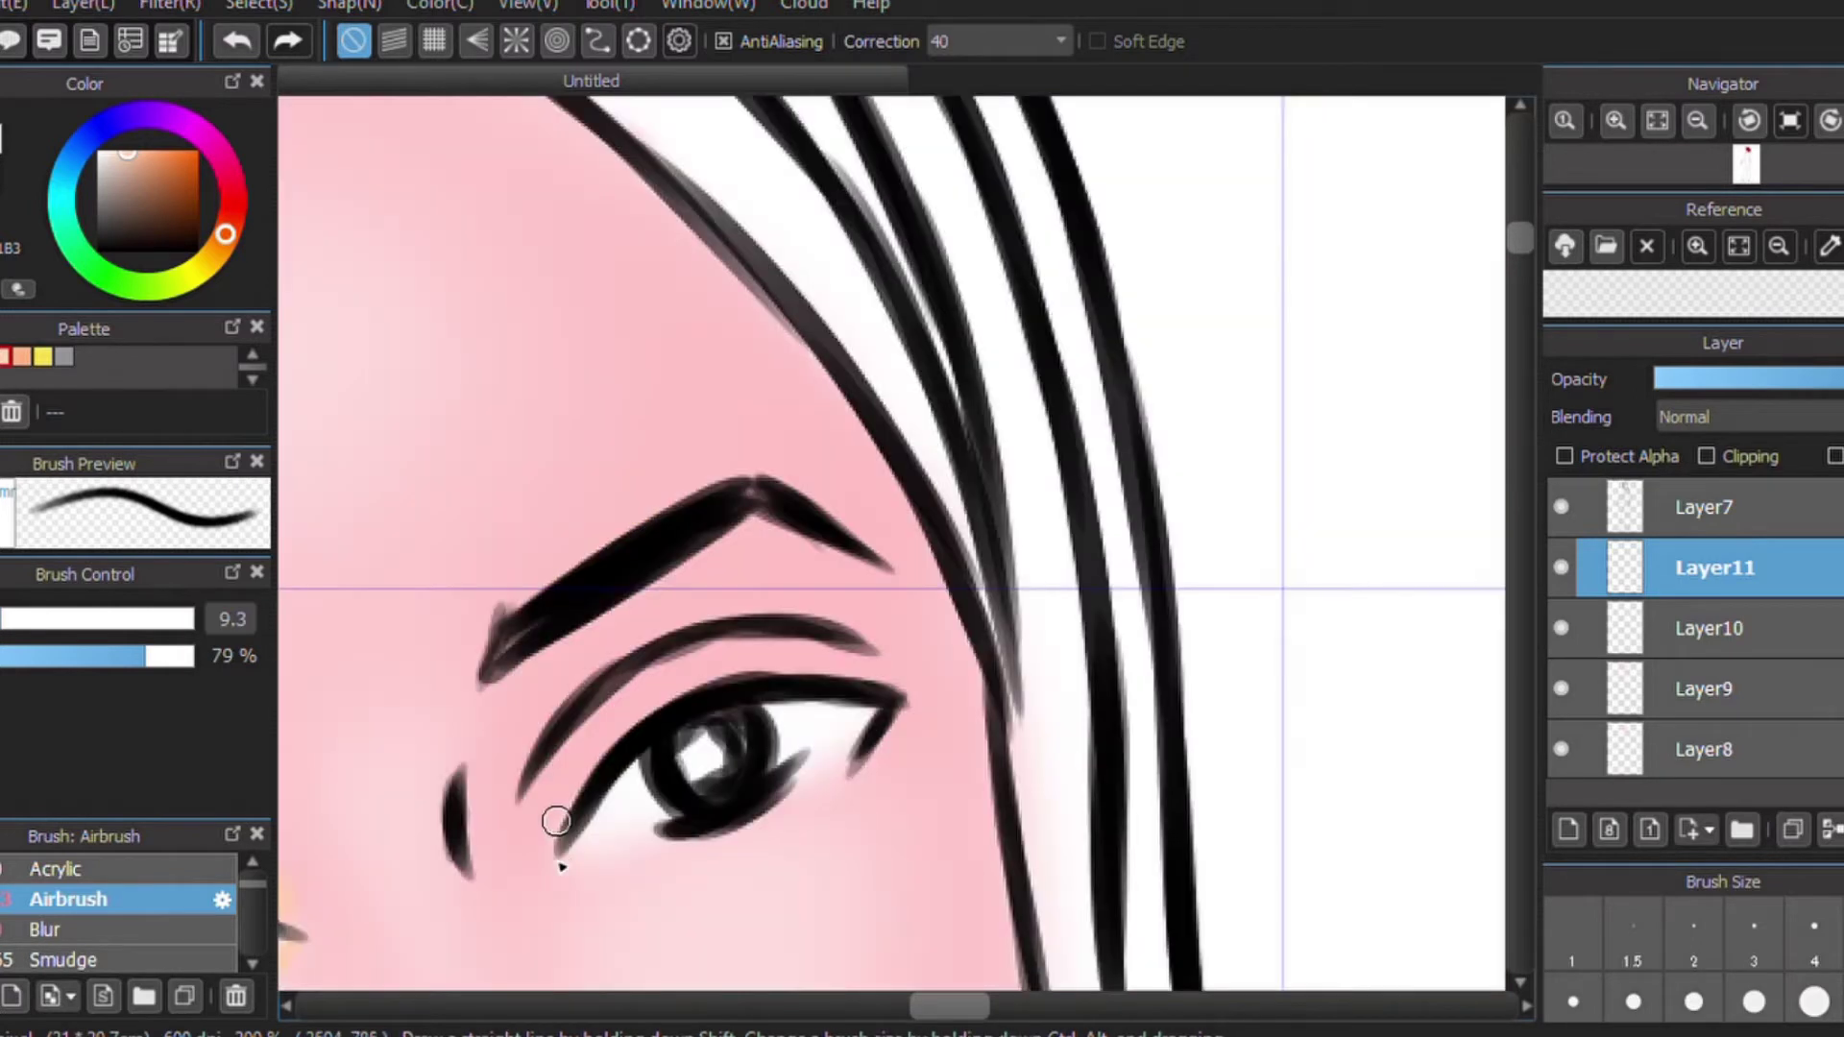
Add orange shading under and over the other eye and tint both eyes' corners.
{"action": "left_click_drag", "start_coordinate": [567, 852], "coordinate": [650, 843]}
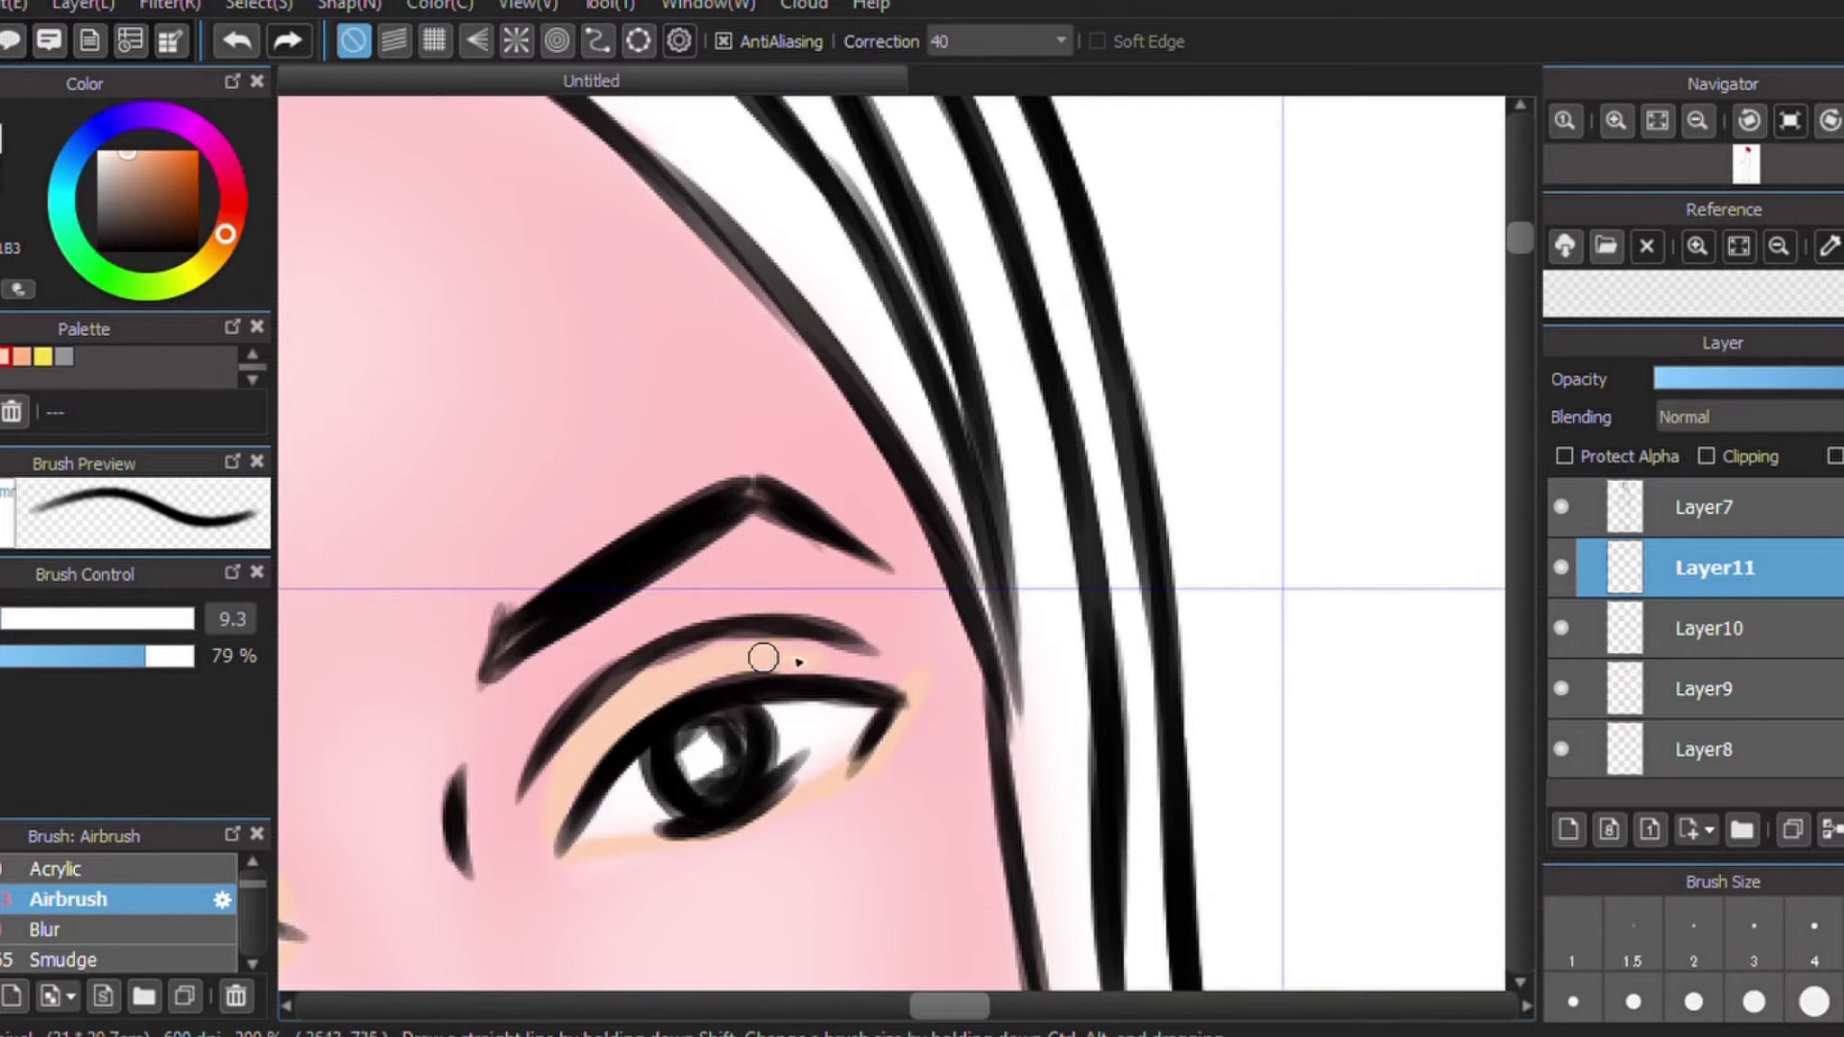
{"action": "mouse_move", "coordinate": [562, 687]}
{"action": "left_mouse_down"}
{"action": "mouse_move", "coordinate": [646, 638]}
{"action": "mouse_move", "coordinate": [830, 618]}
{"action": "mouse_move", "coordinate": [897, 626]}
{"action": "mouse_move", "coordinate": [856, 650]}
{"action": "mouse_move", "coordinate": [939, 637]}
{"action": "mouse_move", "coordinate": [920, 672]}
{"action": "mouse_move", "coordinate": [816, 605]}
{"action": "mouse_move", "coordinate": [642, 617]}
{"action": "mouse_move", "coordinate": [774, 544]}
{"action": "mouse_move", "coordinate": [892, 642]}
{"action": "mouse_move", "coordinate": [683, 580]}
{"action": "mouse_move", "coordinate": [531, 827]}
{"action": "mouse_move", "coordinate": [624, 644]}
{"action": "left_mouse_up"}
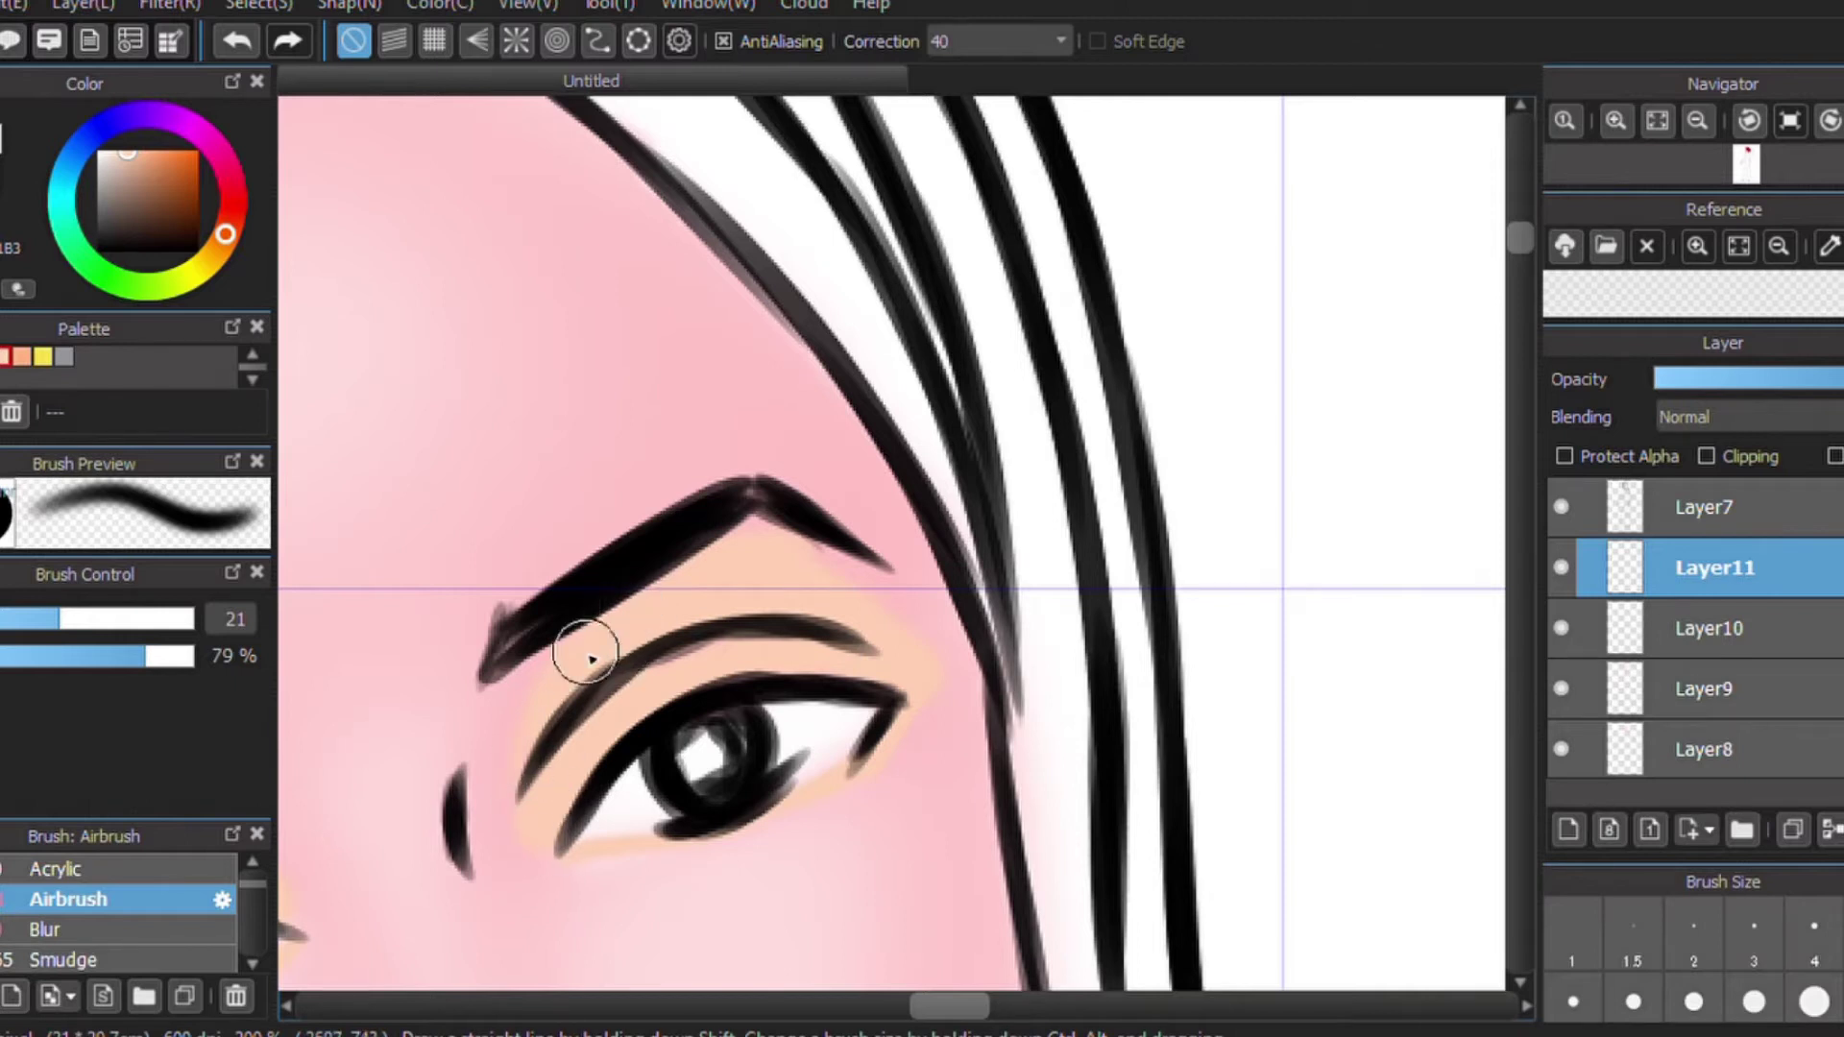
{"action": "left_click_drag", "start_coordinate": [927, 1006], "coordinate": [876, 1007]}
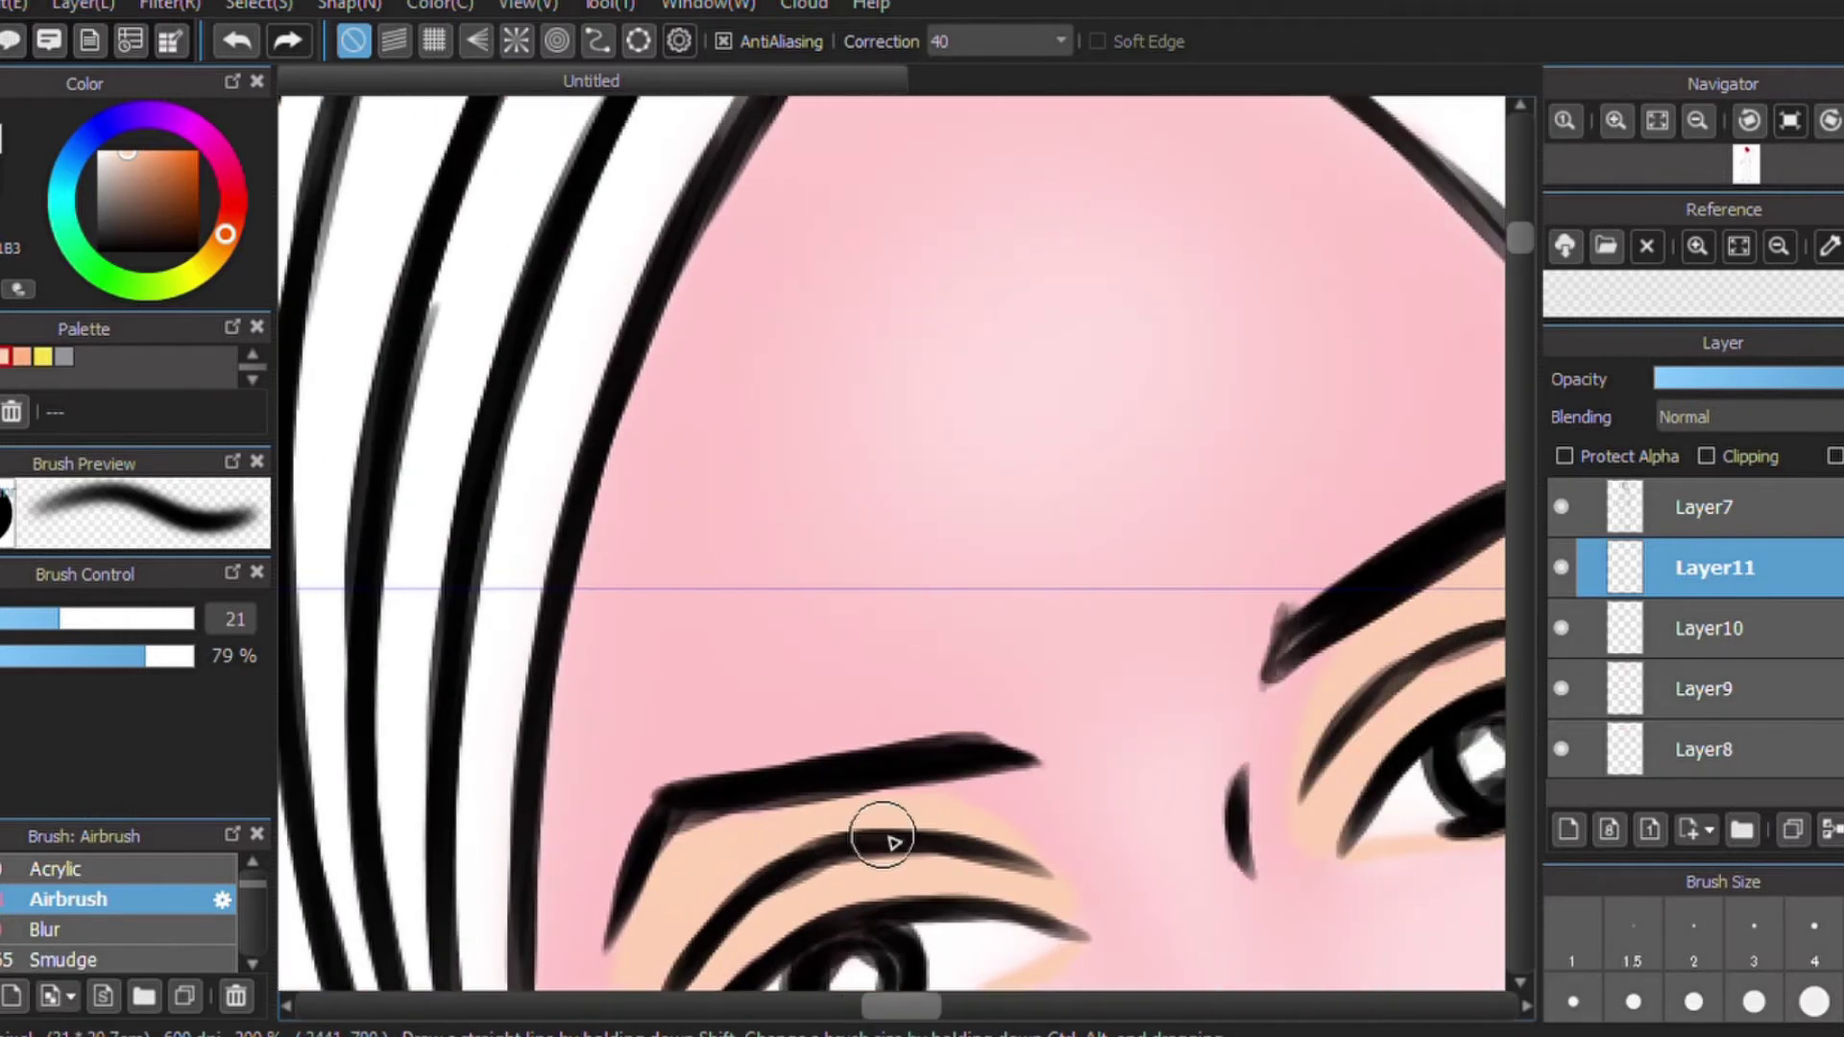
{"action": "left_click_drag", "start_coordinate": [1521, 231], "coordinate": [1524, 247]}
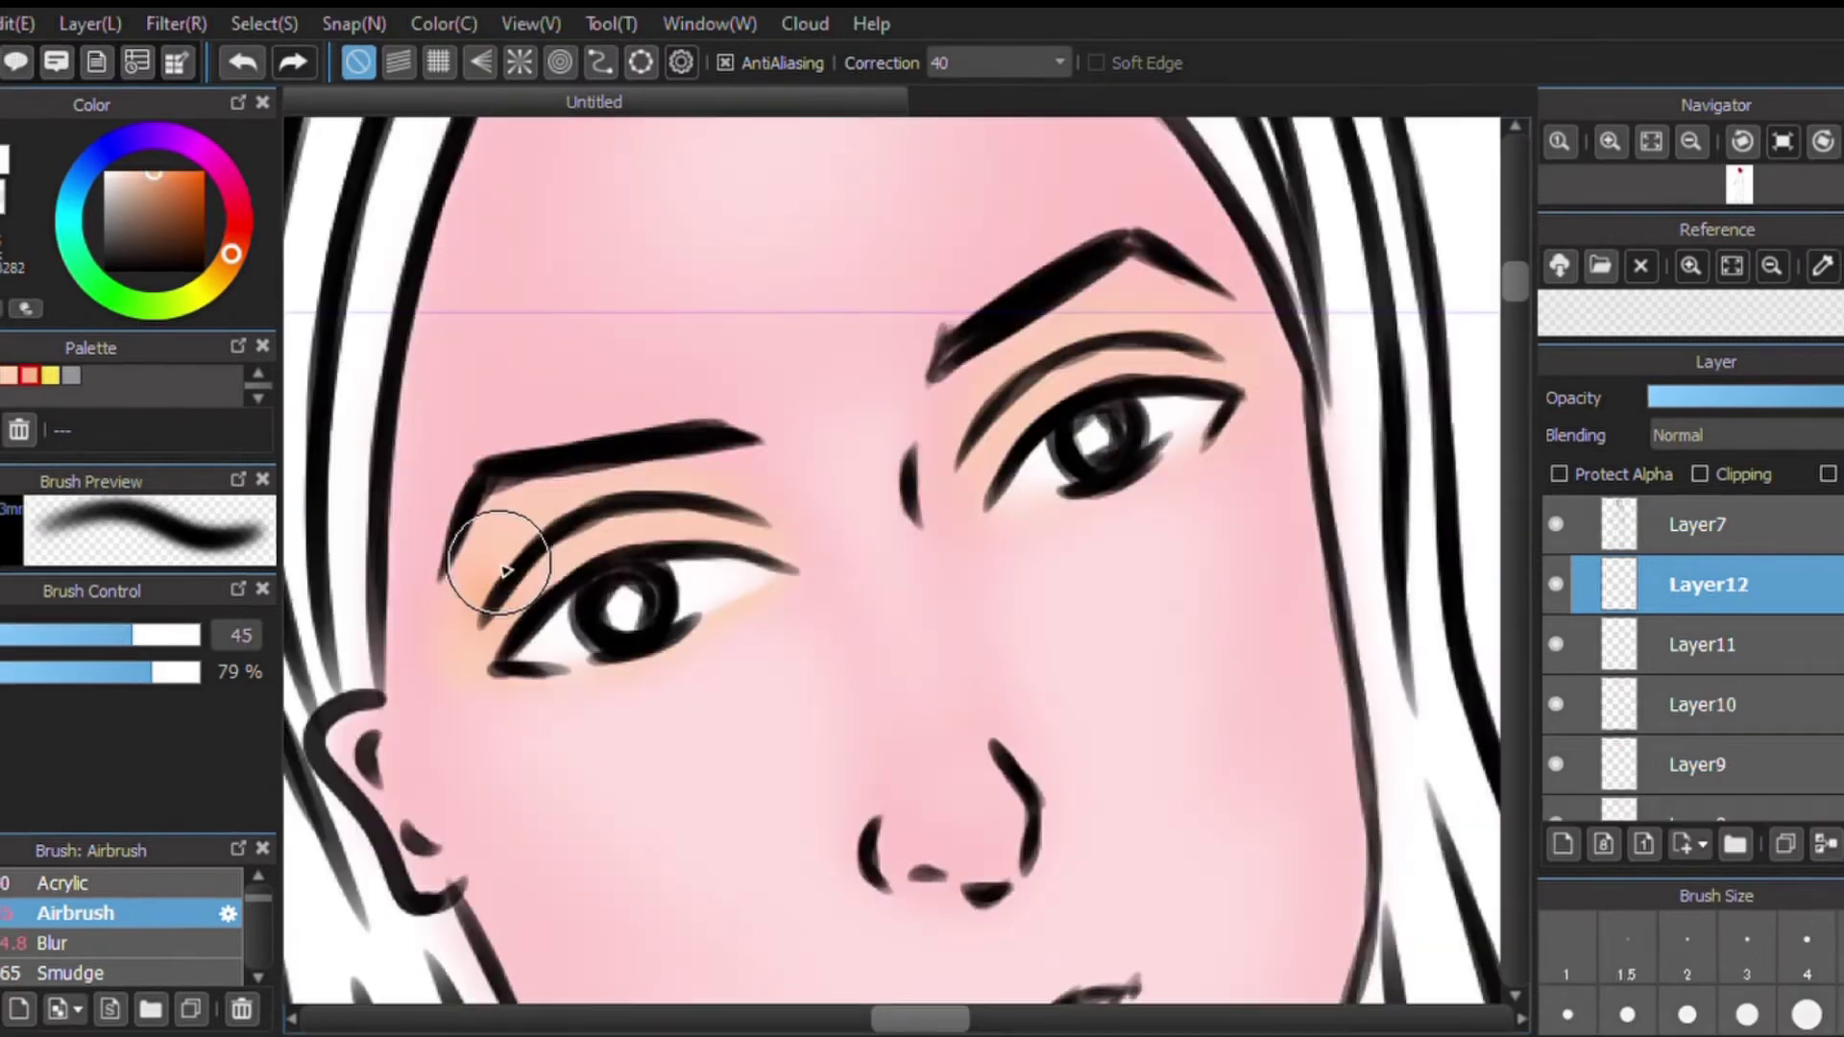
{"action": "mouse_move", "coordinate": [504, 572]}
{"action": "left_mouse_down"}
{"action": "mouse_move", "coordinate": [478, 576]}
{"action": "mouse_move", "coordinate": [445, 657]}
{"action": "mouse_move", "coordinate": [576, 515]}
{"action": "mouse_move", "coordinate": [515, 535]}
{"action": "mouse_move", "coordinate": [708, 506]}
{"action": "mouse_move", "coordinate": [782, 535]}
{"action": "left_mouse_up"}
{"action": "mouse_move", "coordinate": [970, 384]}
{"action": "left_mouse_down"}
{"action": "mouse_move", "coordinate": [951, 424]}
{"action": "mouse_move", "coordinate": [973, 473]}
{"action": "mouse_move", "coordinate": [1079, 321]}
{"action": "mouse_move", "coordinate": [989, 391]}
{"action": "mouse_move", "coordinate": [1132, 324]}
{"action": "mouse_move", "coordinate": [1243, 358]}
{"action": "mouse_move", "coordinate": [1223, 321]}
{"action": "mouse_move", "coordinate": [1210, 353]}
{"action": "mouse_move", "coordinate": [1194, 297]}
{"action": "mouse_move", "coordinate": [1165, 288]}
{"action": "mouse_move", "coordinate": [1202, 330]}
{"action": "left_mouse_up"}
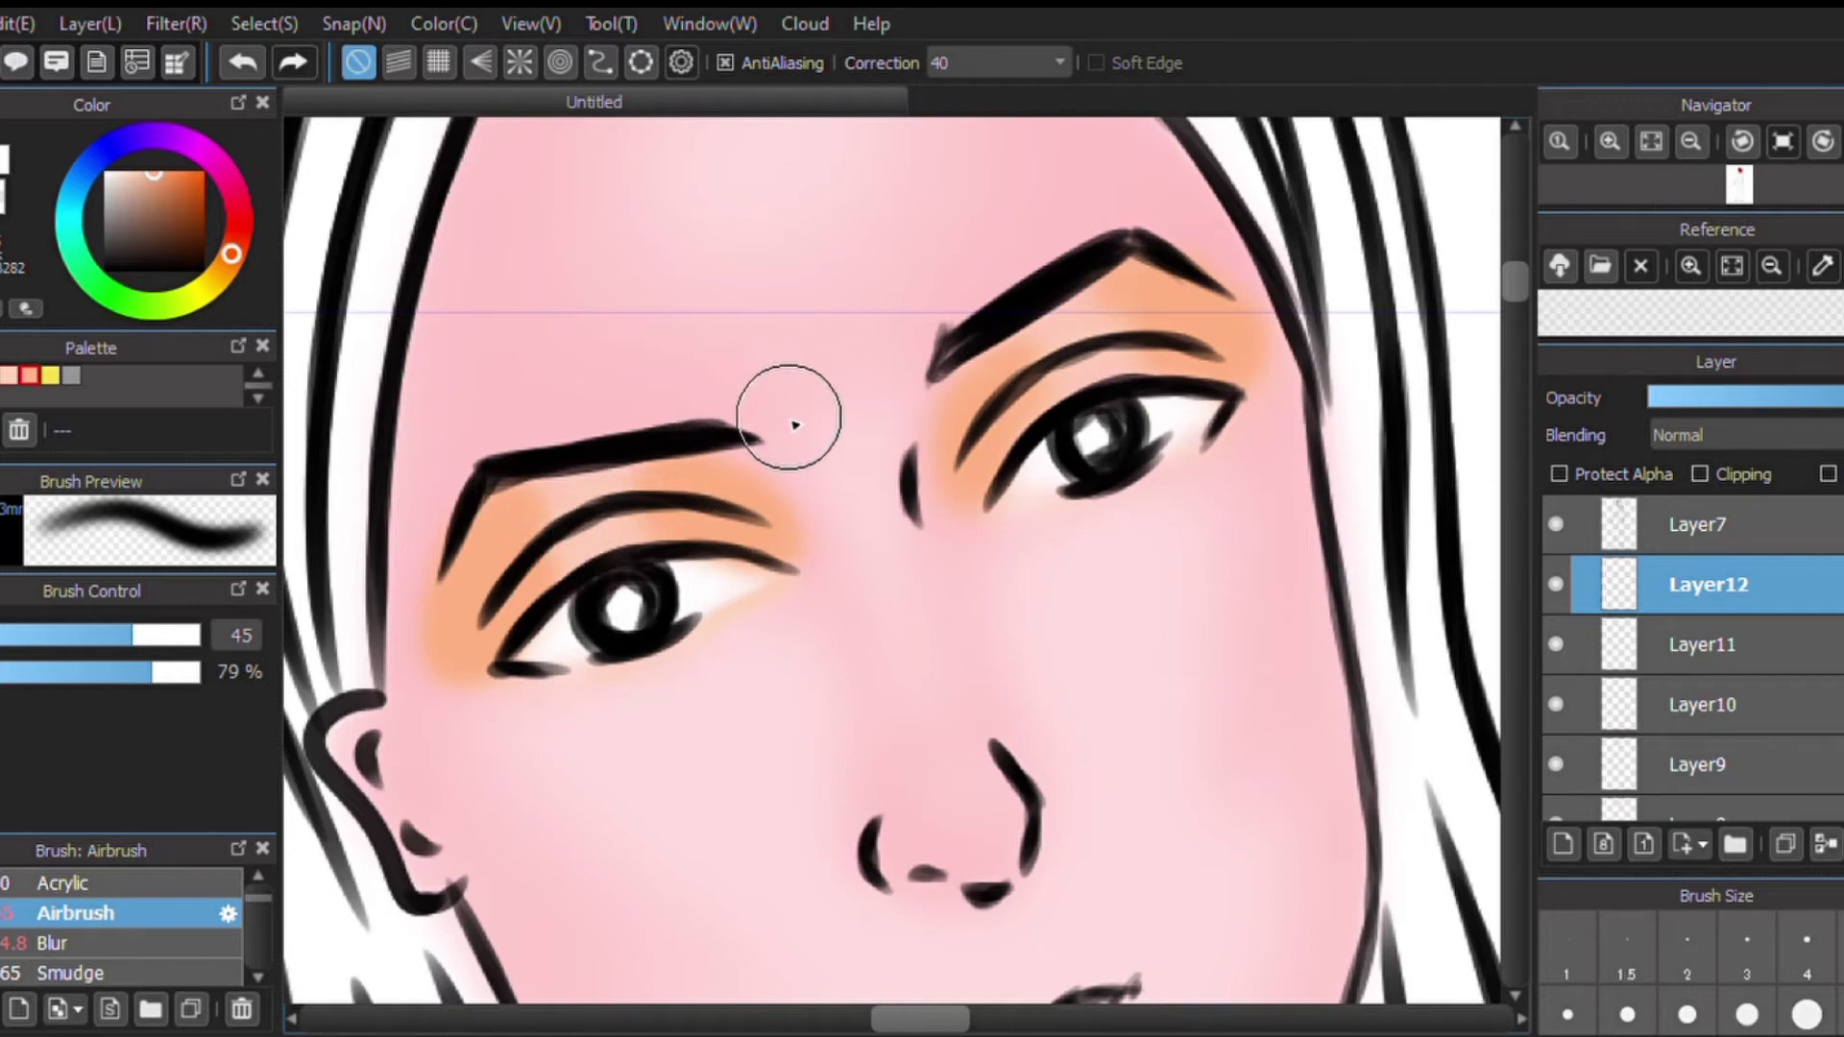
Set the brush size to 22 and paint the lower and upper lips red.
{"action": "left_click", "coordinate": [8, 638]}
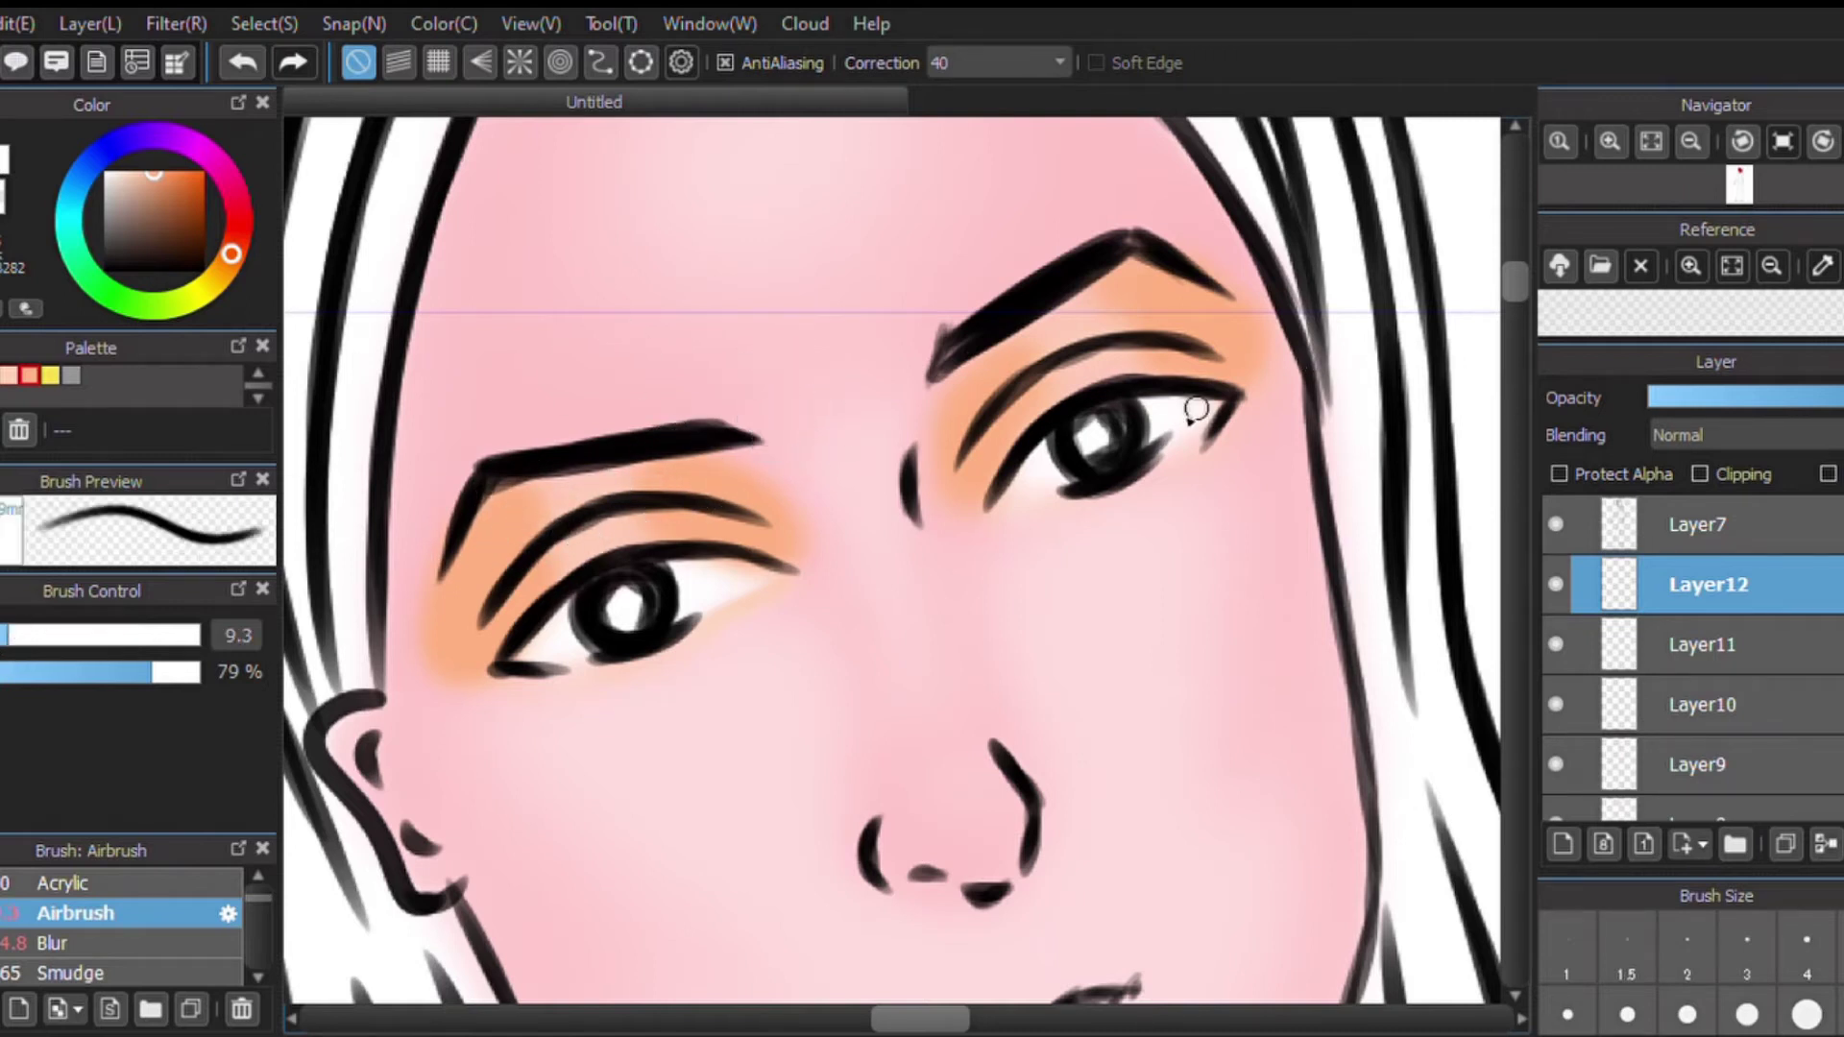
{"action": "key", "text": "]"}
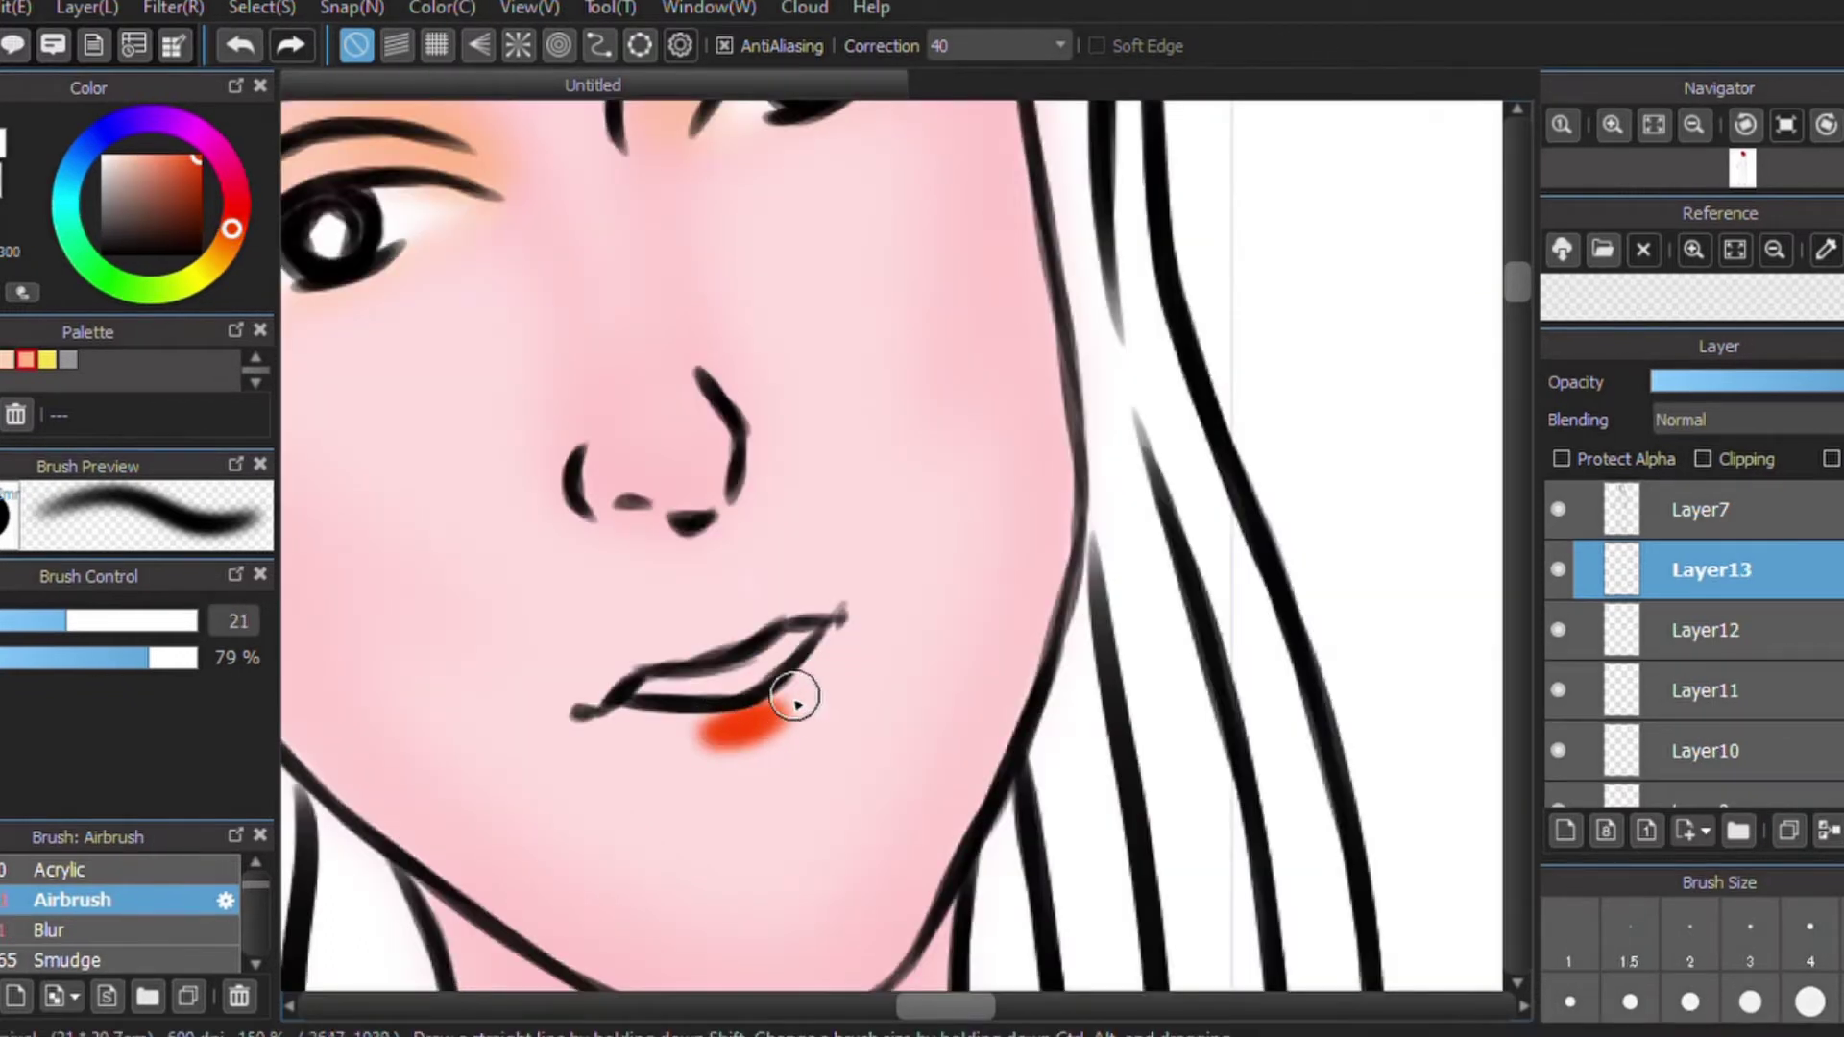
{"action": "mouse_move", "coordinate": [795, 700]}
{"action": "left_mouse_down"}
{"action": "mouse_move", "coordinate": [691, 729]}
{"action": "mouse_move", "coordinate": [836, 647]}
{"action": "mouse_move", "coordinate": [769, 729]}
{"action": "mouse_move", "coordinate": [819, 670]}
{"action": "mouse_move", "coordinate": [596, 712]}
{"action": "mouse_move", "coordinate": [841, 615]}
{"action": "left_mouse_up"}
{"action": "mouse_move", "coordinate": [694, 641]}
{"action": "left_mouse_down"}
{"action": "mouse_move", "coordinate": [720, 630]}
{"action": "mouse_move", "coordinate": [672, 650]}
{"action": "mouse_move", "coordinate": [803, 605]}
{"action": "mouse_move", "coordinate": [745, 605]}
{"action": "mouse_move", "coordinate": [740, 634]}
{"action": "mouse_move", "coordinate": [670, 651]}
{"action": "mouse_move", "coordinate": [782, 601]}
{"action": "mouse_move", "coordinate": [841, 620]}
{"action": "left_mouse_up"}
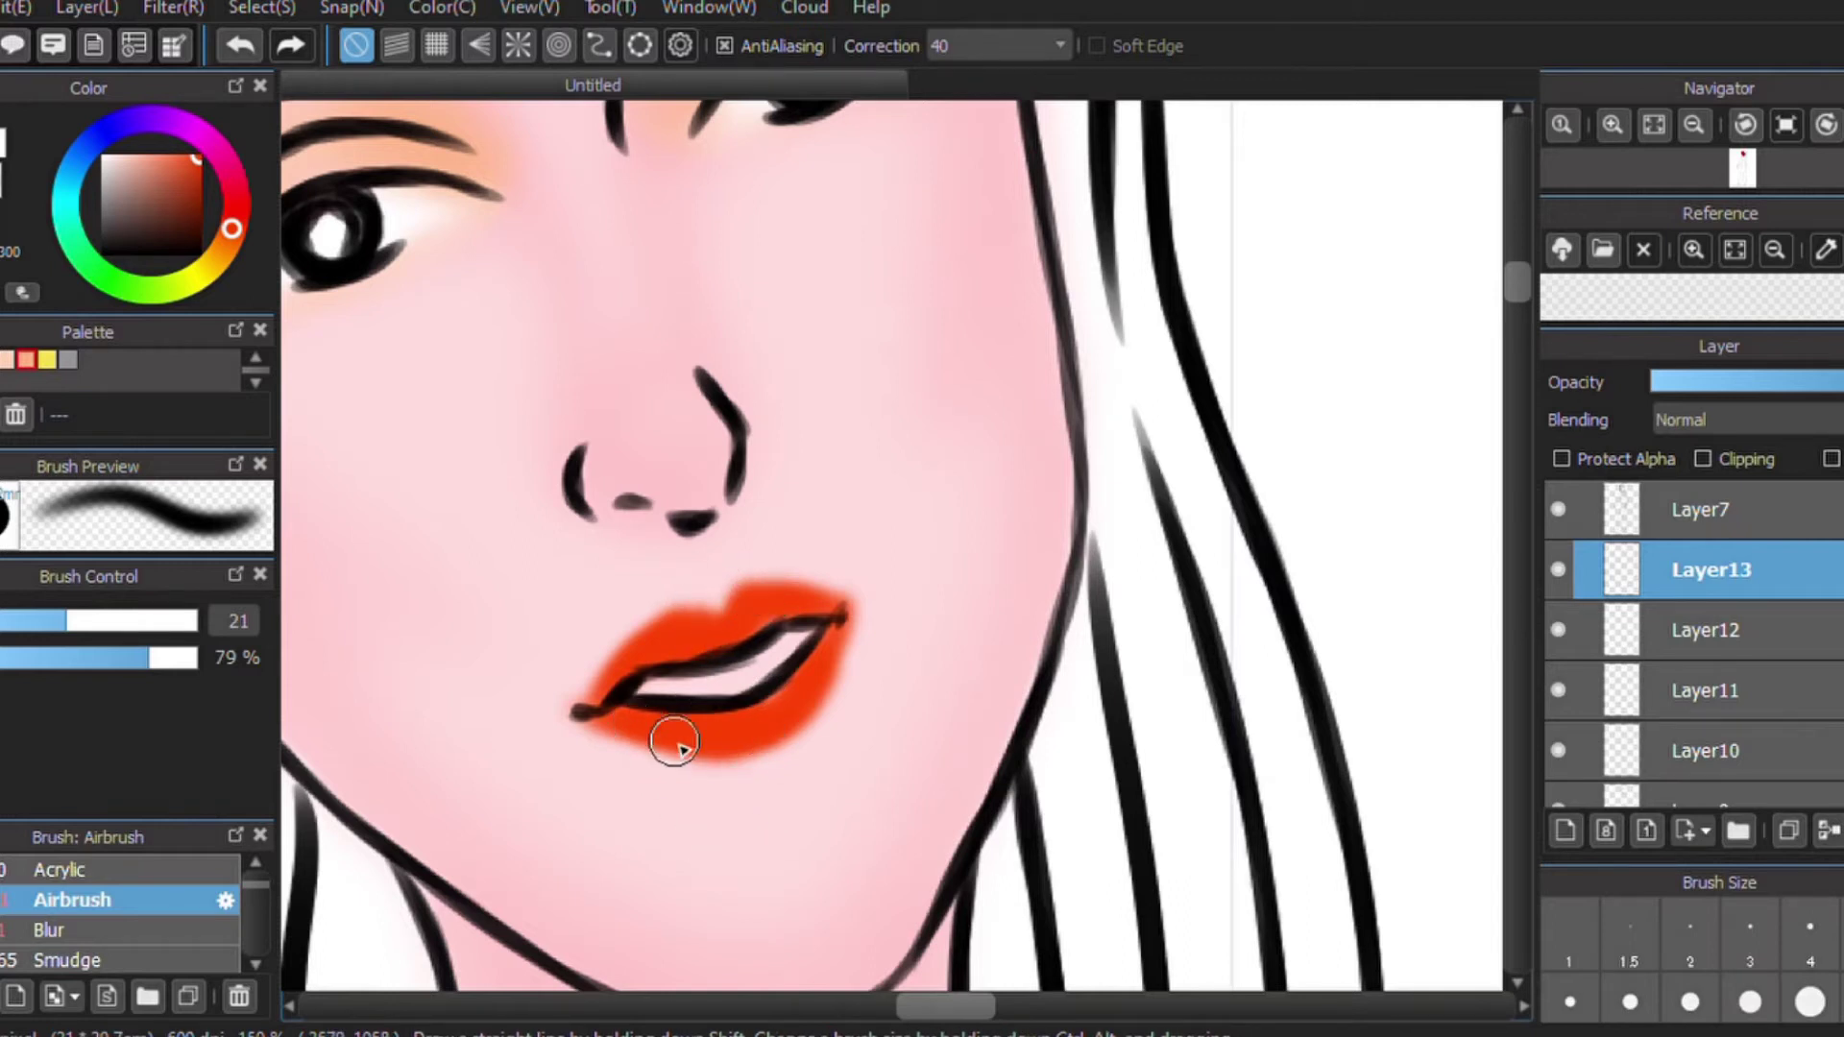
Even out and darken the red on the lower lip, then soften its edge with the Blur brush.
{"action": "mouse_move", "coordinate": [740, 736]}
{"action": "left_mouse_down"}
{"action": "mouse_move", "coordinate": [615, 747]}
{"action": "mouse_move", "coordinate": [753, 758]}
{"action": "left_mouse_up"}
{"action": "mouse_move", "coordinate": [818, 699]}
{"action": "left_mouse_down"}
{"action": "mouse_move", "coordinate": [823, 679]}
{"action": "mouse_move", "coordinate": [753, 745]}
{"action": "left_mouse_up"}
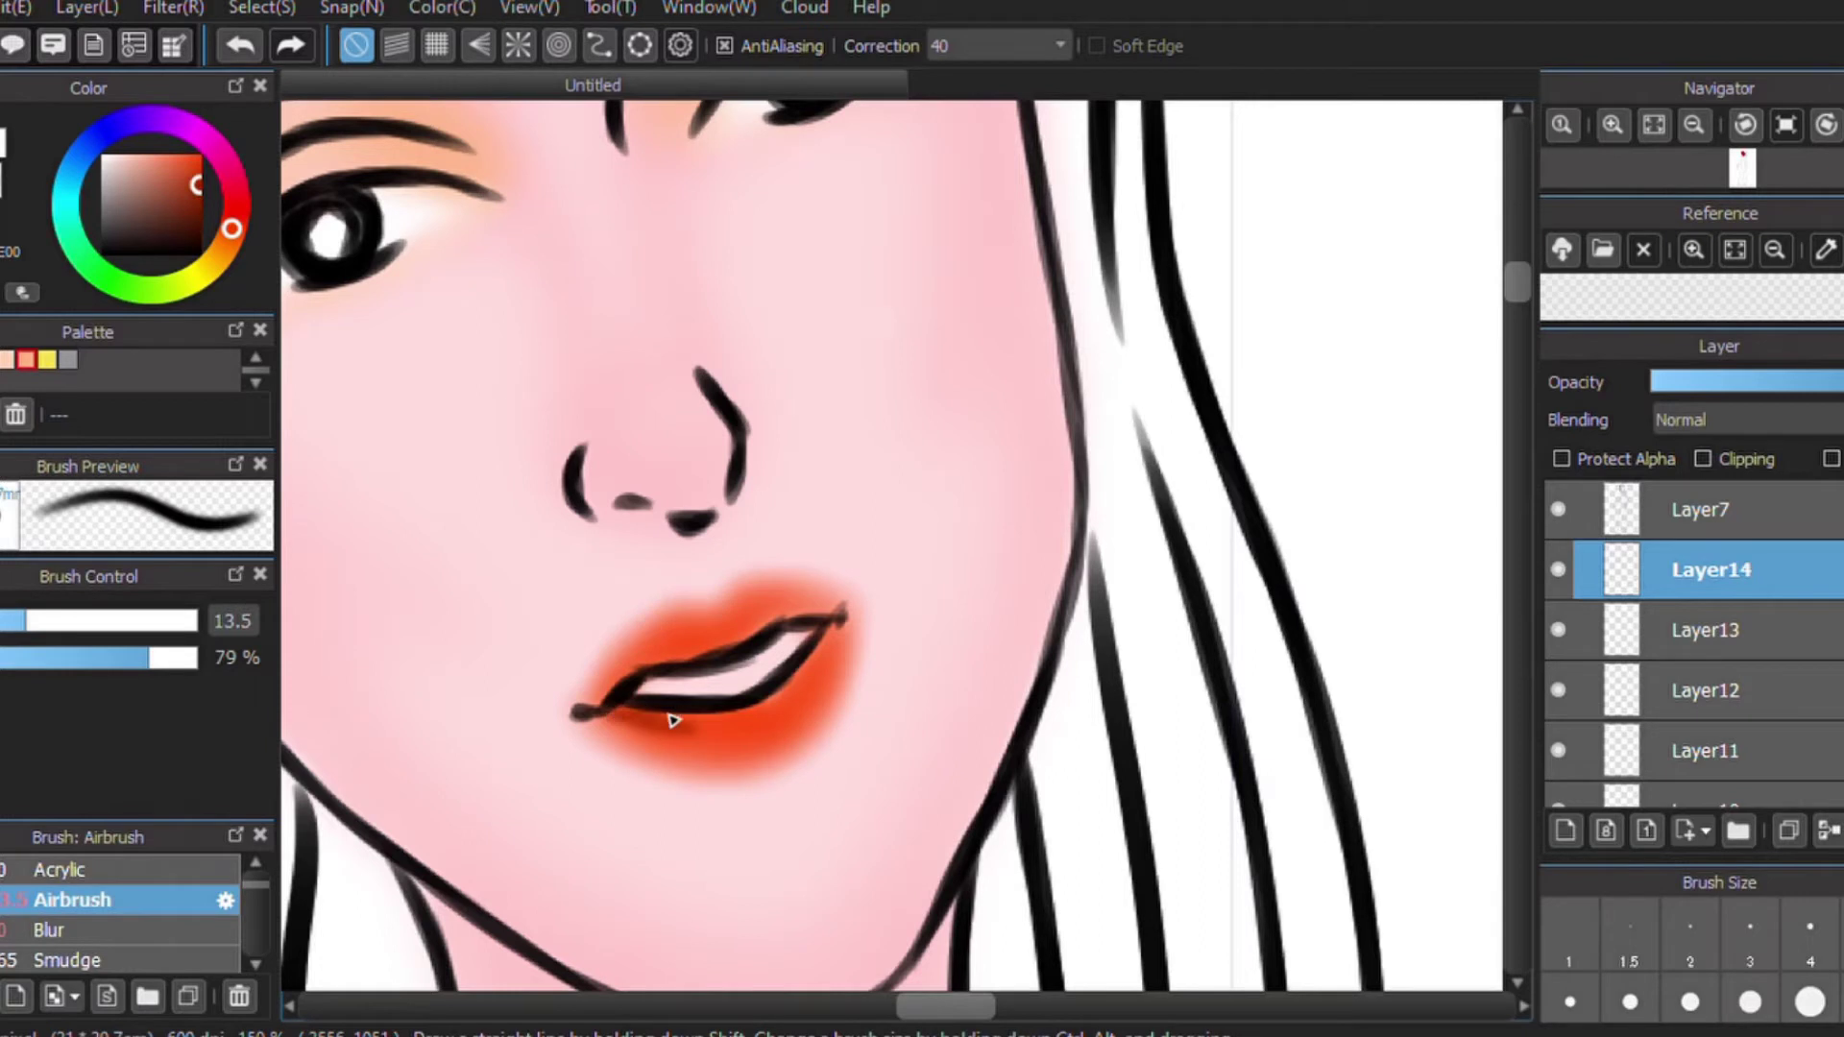
{"action": "left_click_drag", "start_coordinate": [592, 714], "coordinate": [738, 712]}
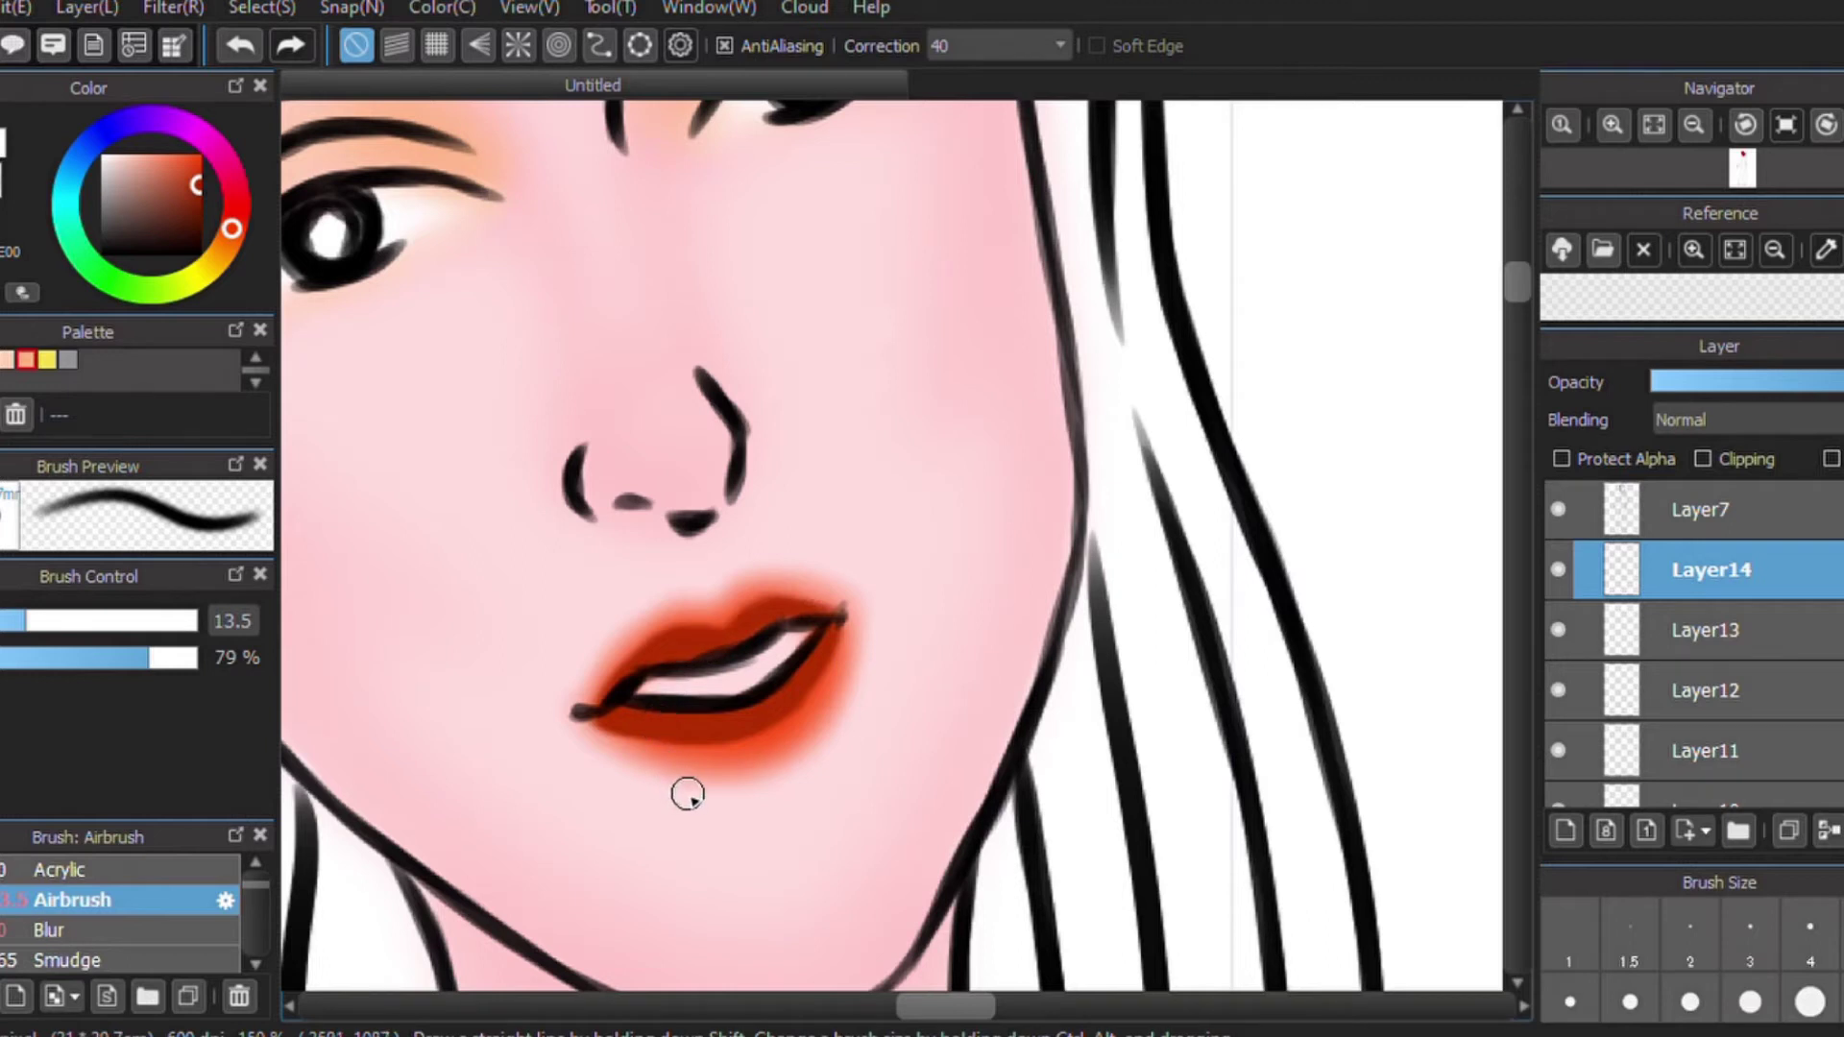
{"action": "left_click", "coordinate": [130, 930]}
{"action": "mouse_move", "coordinate": [600, 713]}
{"action": "left_mouse_down"}
{"action": "mouse_move", "coordinate": [764, 742]}
{"action": "mouse_move", "coordinate": [765, 724]}
{"action": "mouse_move", "coordinate": [719, 739]}
{"action": "mouse_move", "coordinate": [770, 731]}
{"action": "mouse_move", "coordinate": [762, 712]}
{"action": "mouse_move", "coordinate": [741, 725]}
{"action": "mouse_move", "coordinate": [815, 680]}
{"action": "mouse_move", "coordinate": [843, 635]}
{"action": "mouse_move", "coordinate": [782, 708]}
{"action": "mouse_move", "coordinate": [720, 740]}
{"action": "mouse_move", "coordinate": [596, 707]}
{"action": "mouse_move", "coordinate": [732, 724]}
{"action": "mouse_move", "coordinate": [836, 626]}
{"action": "mouse_move", "coordinate": [762, 733]}
{"action": "mouse_move", "coordinate": [647, 740]}
{"action": "mouse_move", "coordinate": [706, 748]}
{"action": "mouse_move", "coordinate": [617, 729]}
{"action": "mouse_move", "coordinate": [753, 741]}
{"action": "mouse_move", "coordinate": [811, 708]}
{"action": "mouse_move", "coordinate": [642, 748]}
{"action": "mouse_move", "coordinate": [620, 661]}
{"action": "mouse_move", "coordinate": [591, 694]}
{"action": "mouse_move", "coordinate": [652, 633]}
{"action": "mouse_move", "coordinate": [734, 628]}
{"action": "mouse_move", "coordinate": [672, 647]}
{"action": "mouse_move", "coordinate": [745, 610]}
{"action": "mouse_move", "coordinate": [835, 609]}
{"action": "mouse_move", "coordinate": [774, 602]}
{"action": "mouse_move", "coordinate": [652, 657]}
{"action": "mouse_move", "coordinate": [753, 605]}
{"action": "mouse_move", "coordinate": [836, 609]}
{"action": "mouse_move", "coordinate": [770, 596]}
{"action": "mouse_move", "coordinate": [630, 646]}
{"action": "mouse_move", "coordinate": [609, 708]}
{"action": "left_mouse_up"}
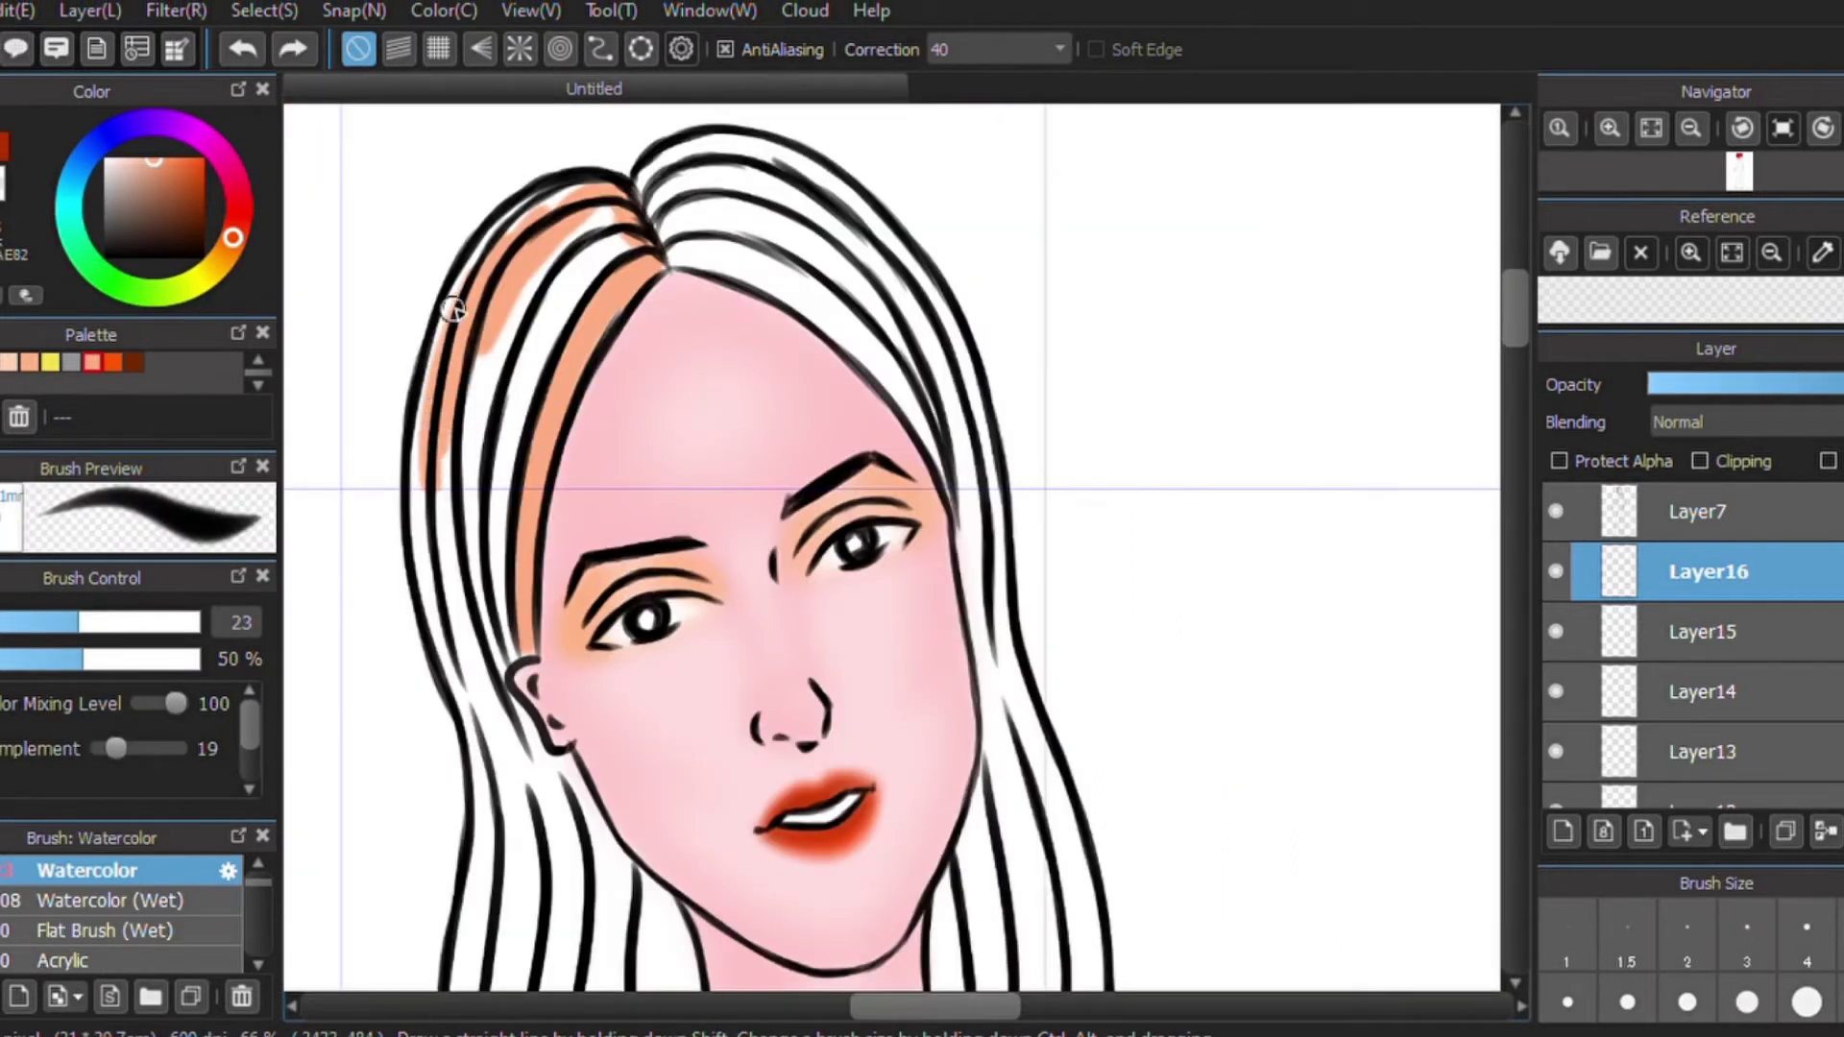
Paint orange down the left hair strand from the part, covering its white highlight.
{"action": "left_click_drag", "start_coordinate": [454, 309], "coordinate": [434, 371]}
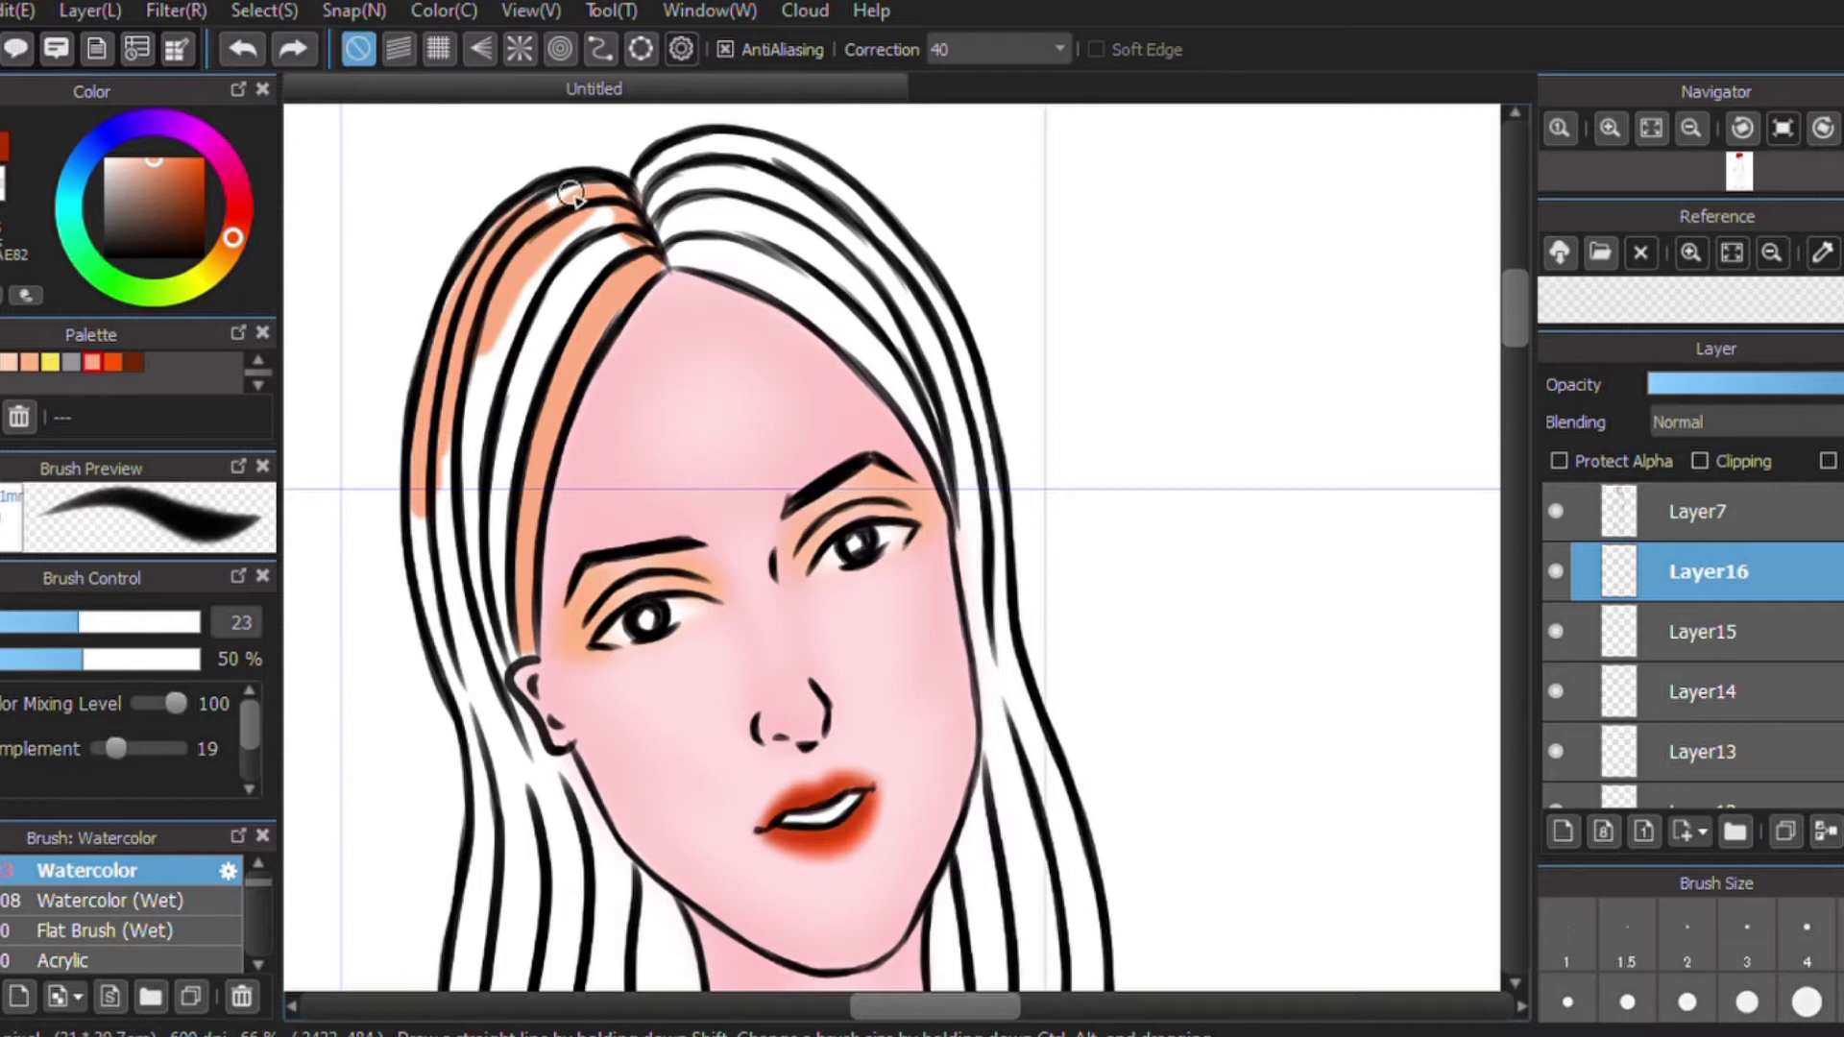
{"action": "mouse_move", "coordinate": [620, 207]}
{"action": "left_mouse_down"}
{"action": "mouse_move", "coordinate": [567, 259]}
{"action": "mouse_move", "coordinate": [624, 269]}
{"action": "mouse_move", "coordinate": [499, 420]}
{"action": "mouse_move", "coordinate": [493, 549]}
{"action": "left_mouse_up"}
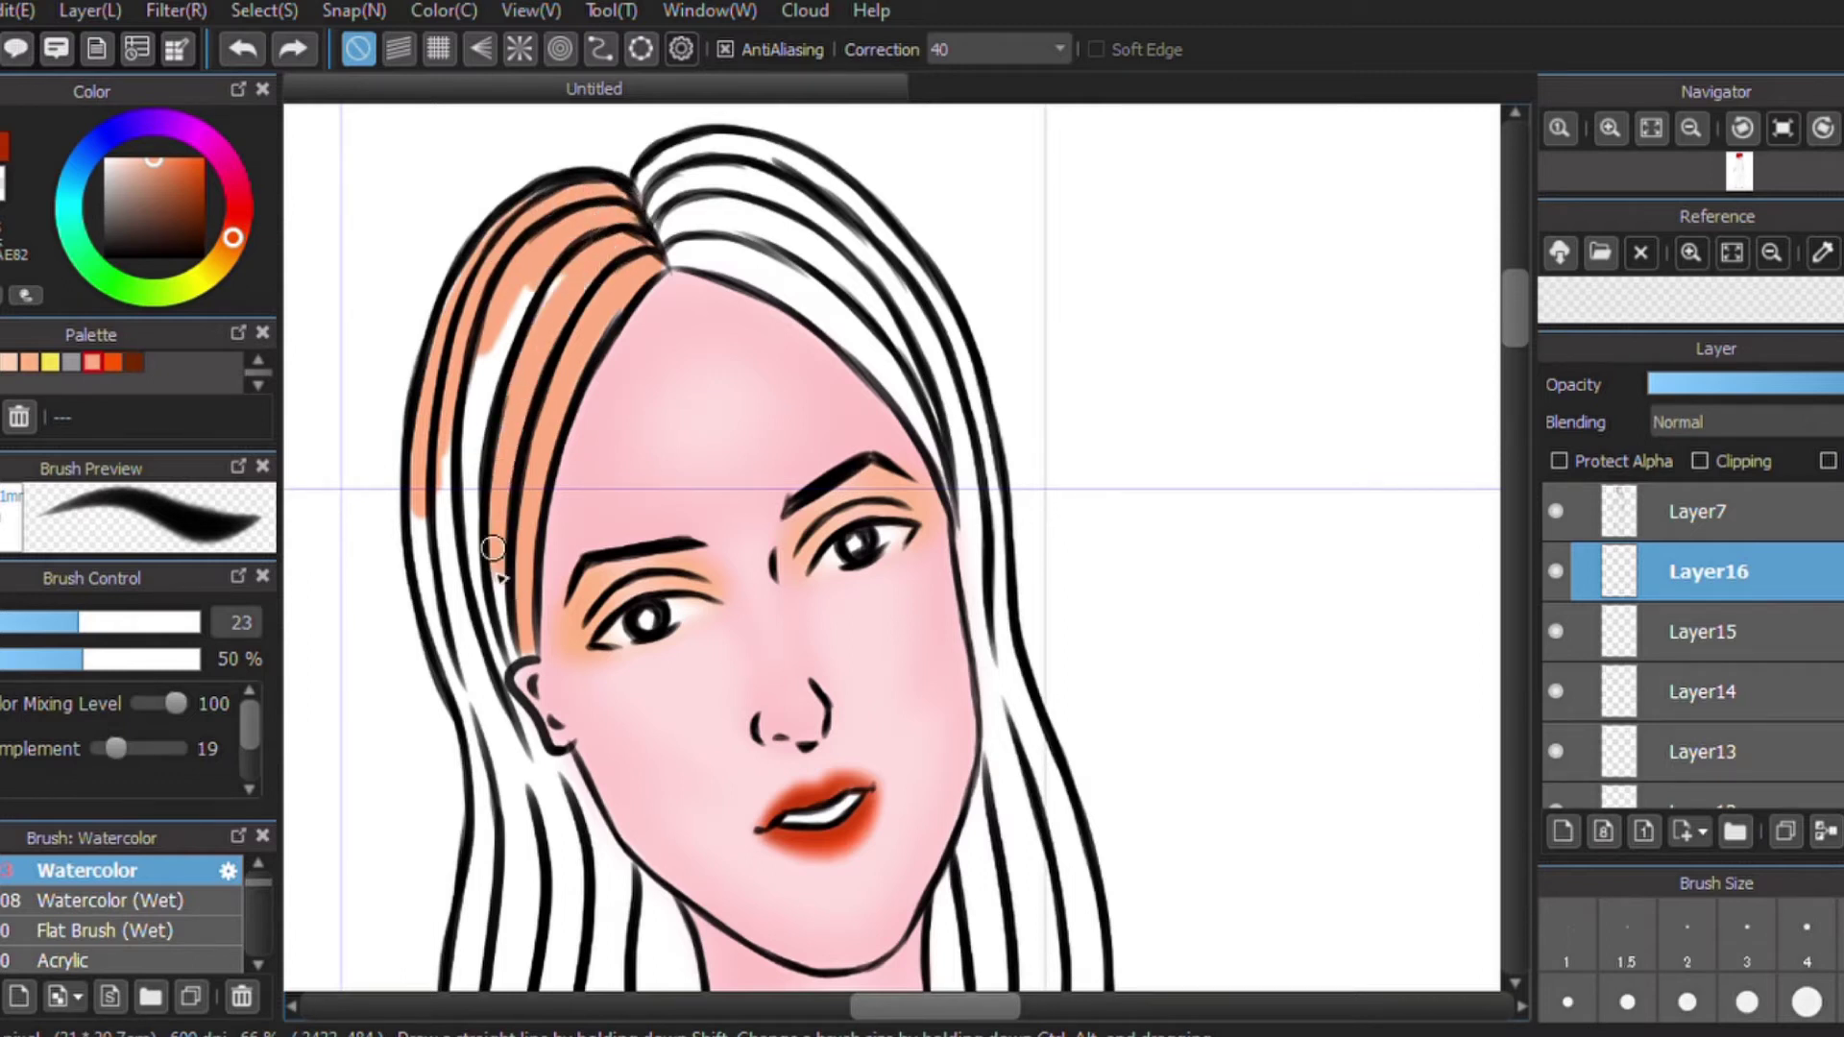
{"action": "mouse_move", "coordinate": [503, 646]}
{"action": "left_mouse_down"}
{"action": "mouse_move", "coordinate": [437, 476]}
{"action": "mouse_move", "coordinate": [415, 497]}
{"action": "left_mouse_up"}
{"action": "mouse_move", "coordinate": [433, 638]}
{"action": "left_mouse_down"}
{"action": "mouse_move", "coordinate": [499, 744]}
{"action": "mouse_move", "coordinate": [495, 693]}
{"action": "left_mouse_up"}
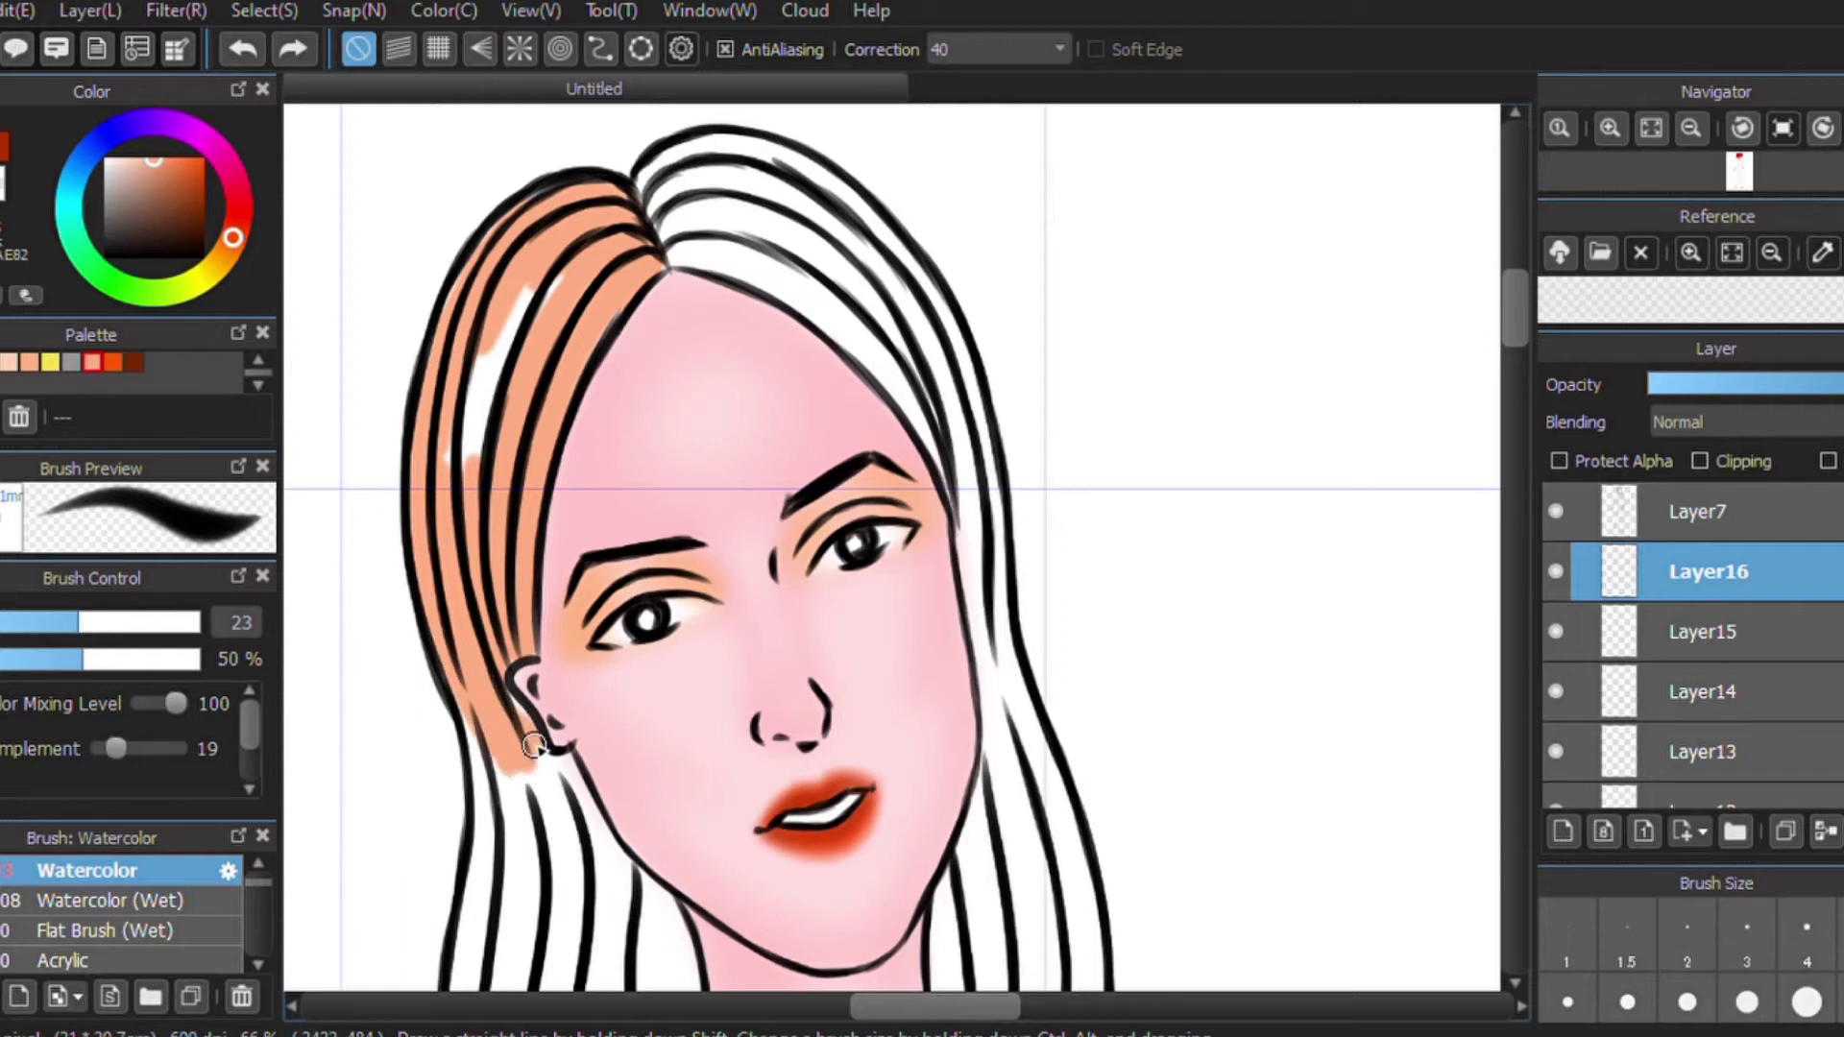
{"action": "mouse_move", "coordinate": [480, 466]}
{"action": "left_mouse_down"}
{"action": "mouse_move", "coordinate": [535, 327]}
{"action": "mouse_move", "coordinate": [451, 432]}
{"action": "mouse_move", "coordinate": [443, 516]}
{"action": "left_mouse_up"}
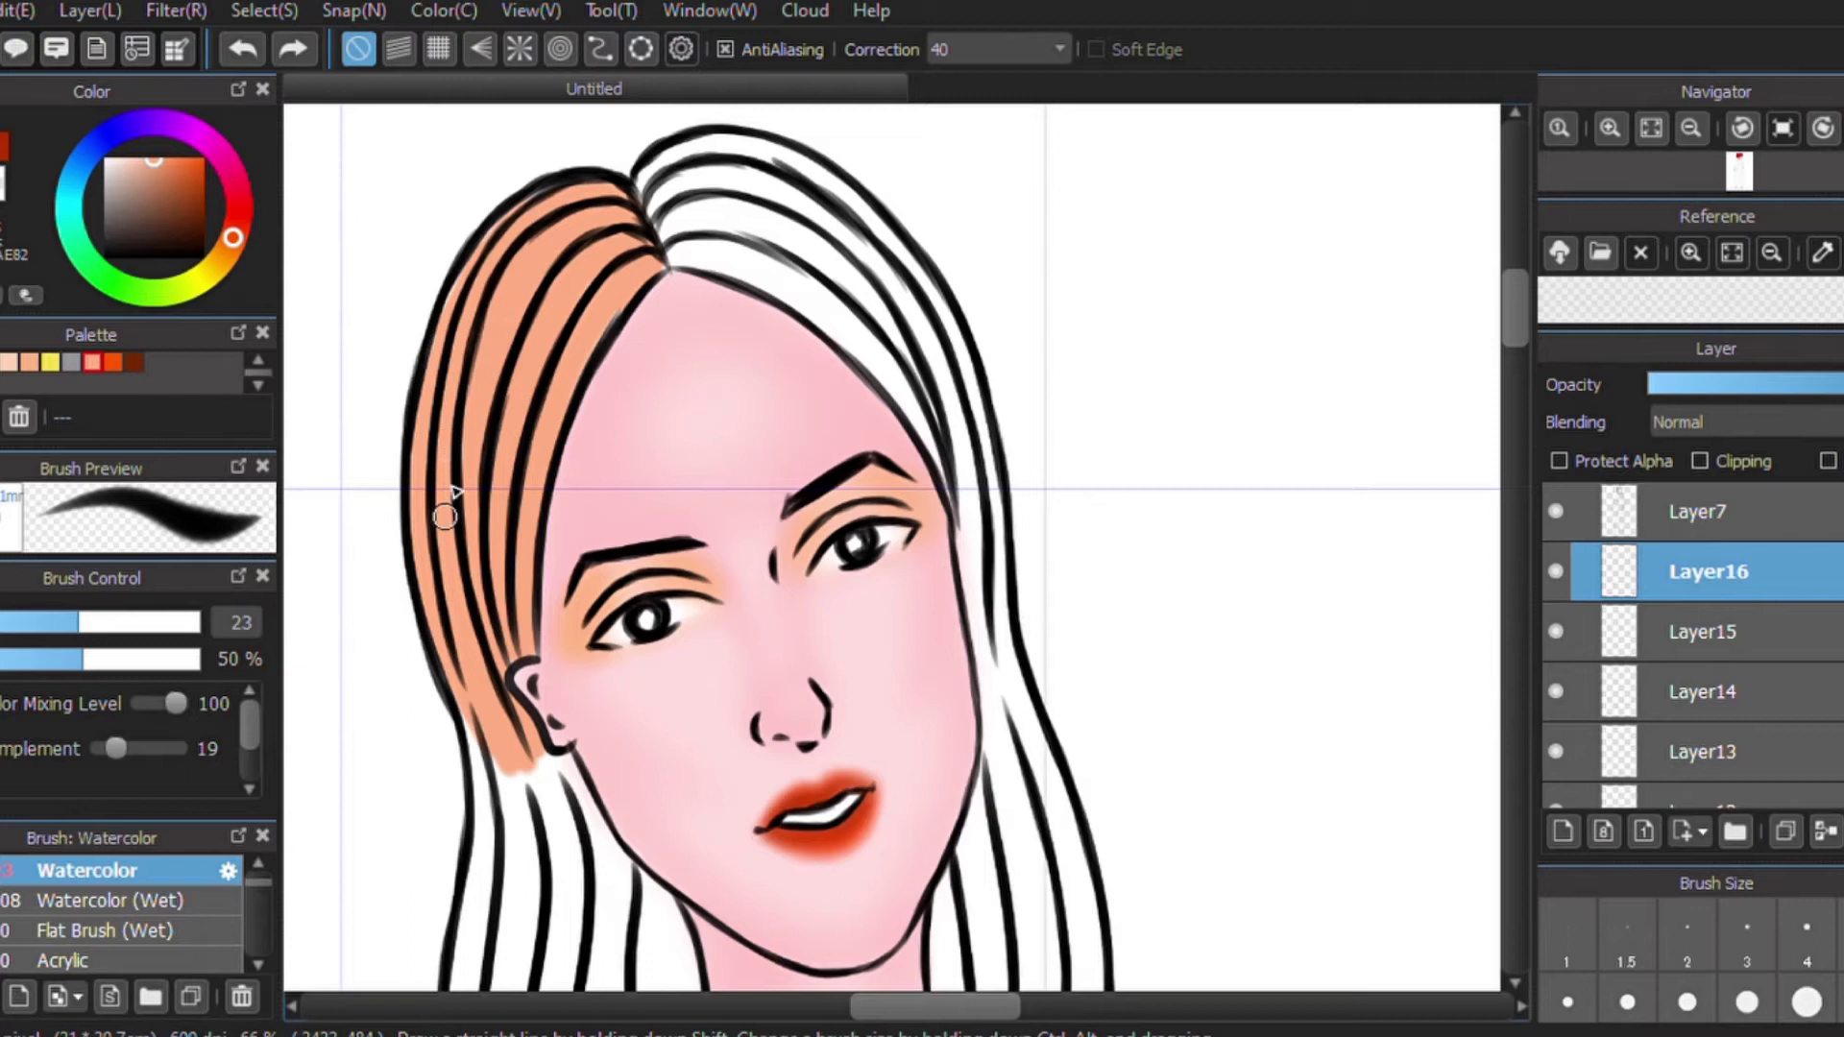
Colour the upper hair strands orange, filling white gaps, and extend it down beside the neck.
{"action": "mouse_move", "coordinate": [663, 154]}
{"action": "left_mouse_down"}
{"action": "mouse_move", "coordinate": [900, 305]}
{"action": "mouse_move", "coordinate": [882, 343]}
{"action": "left_mouse_up"}
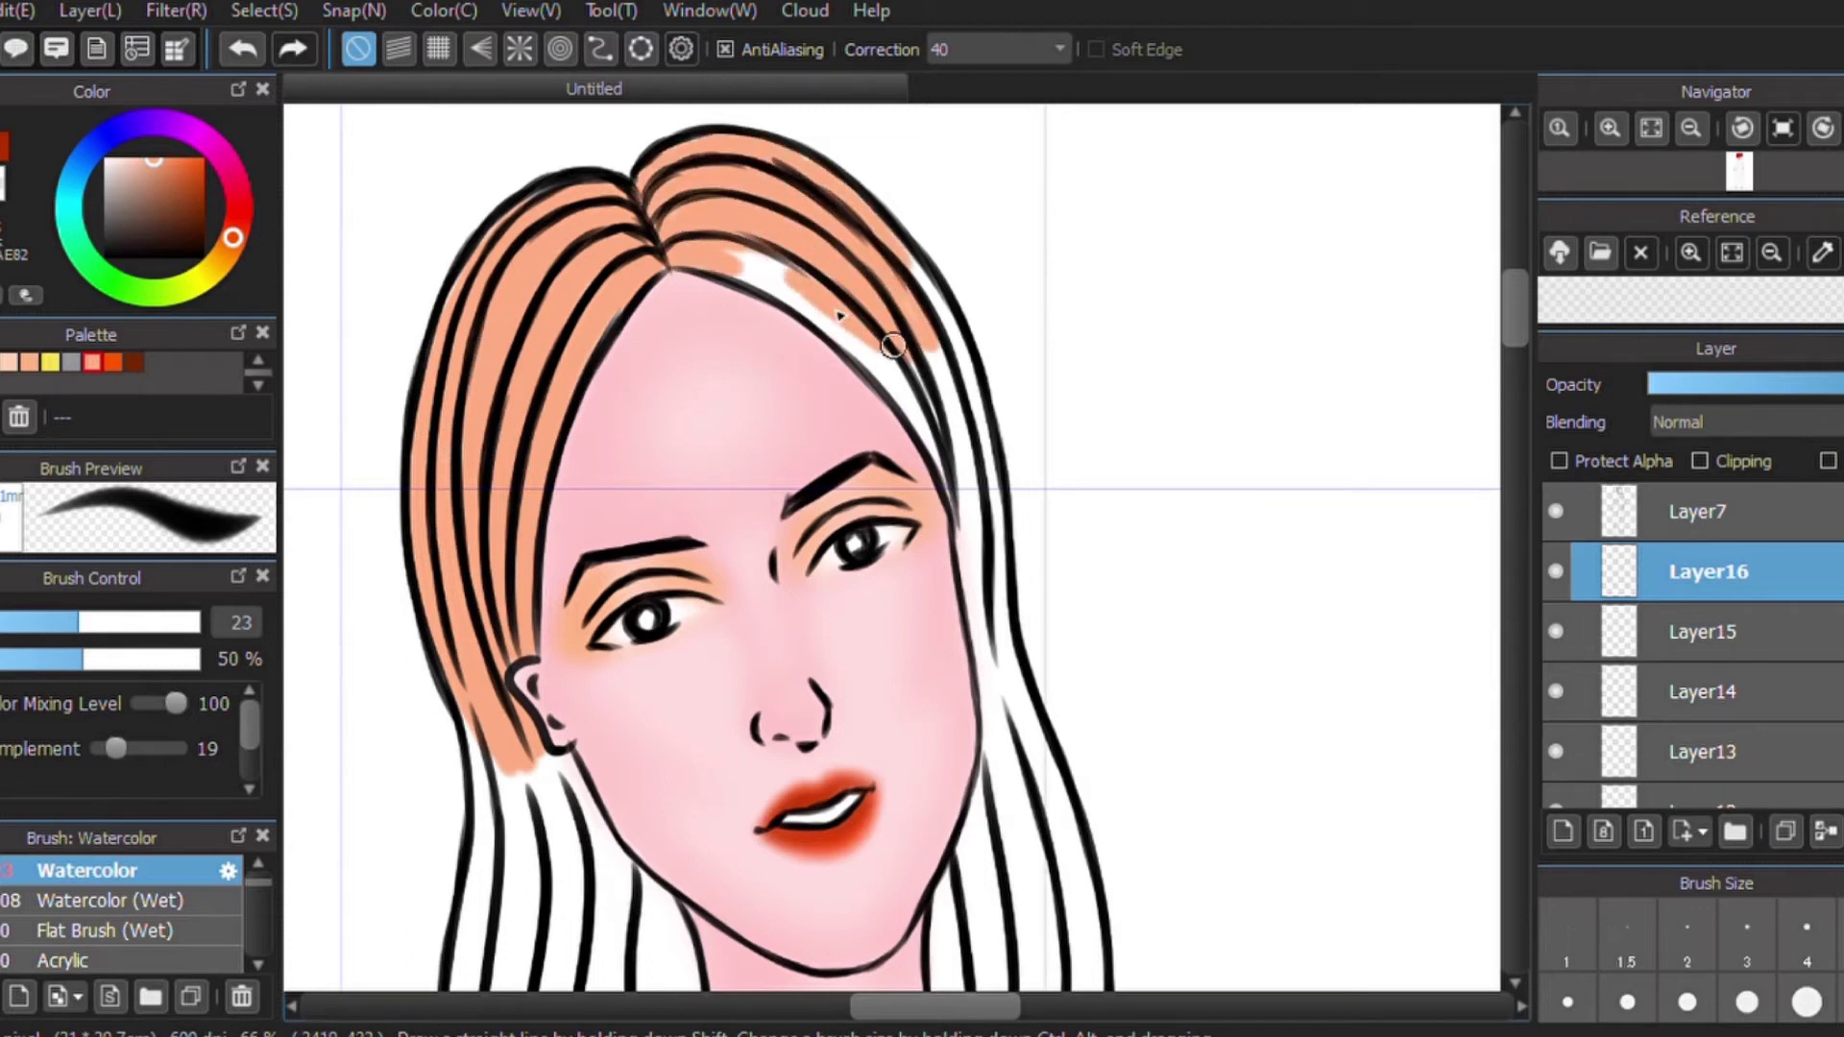
{"action": "left_click_drag", "start_coordinate": [726, 263], "coordinate": [739, 253]}
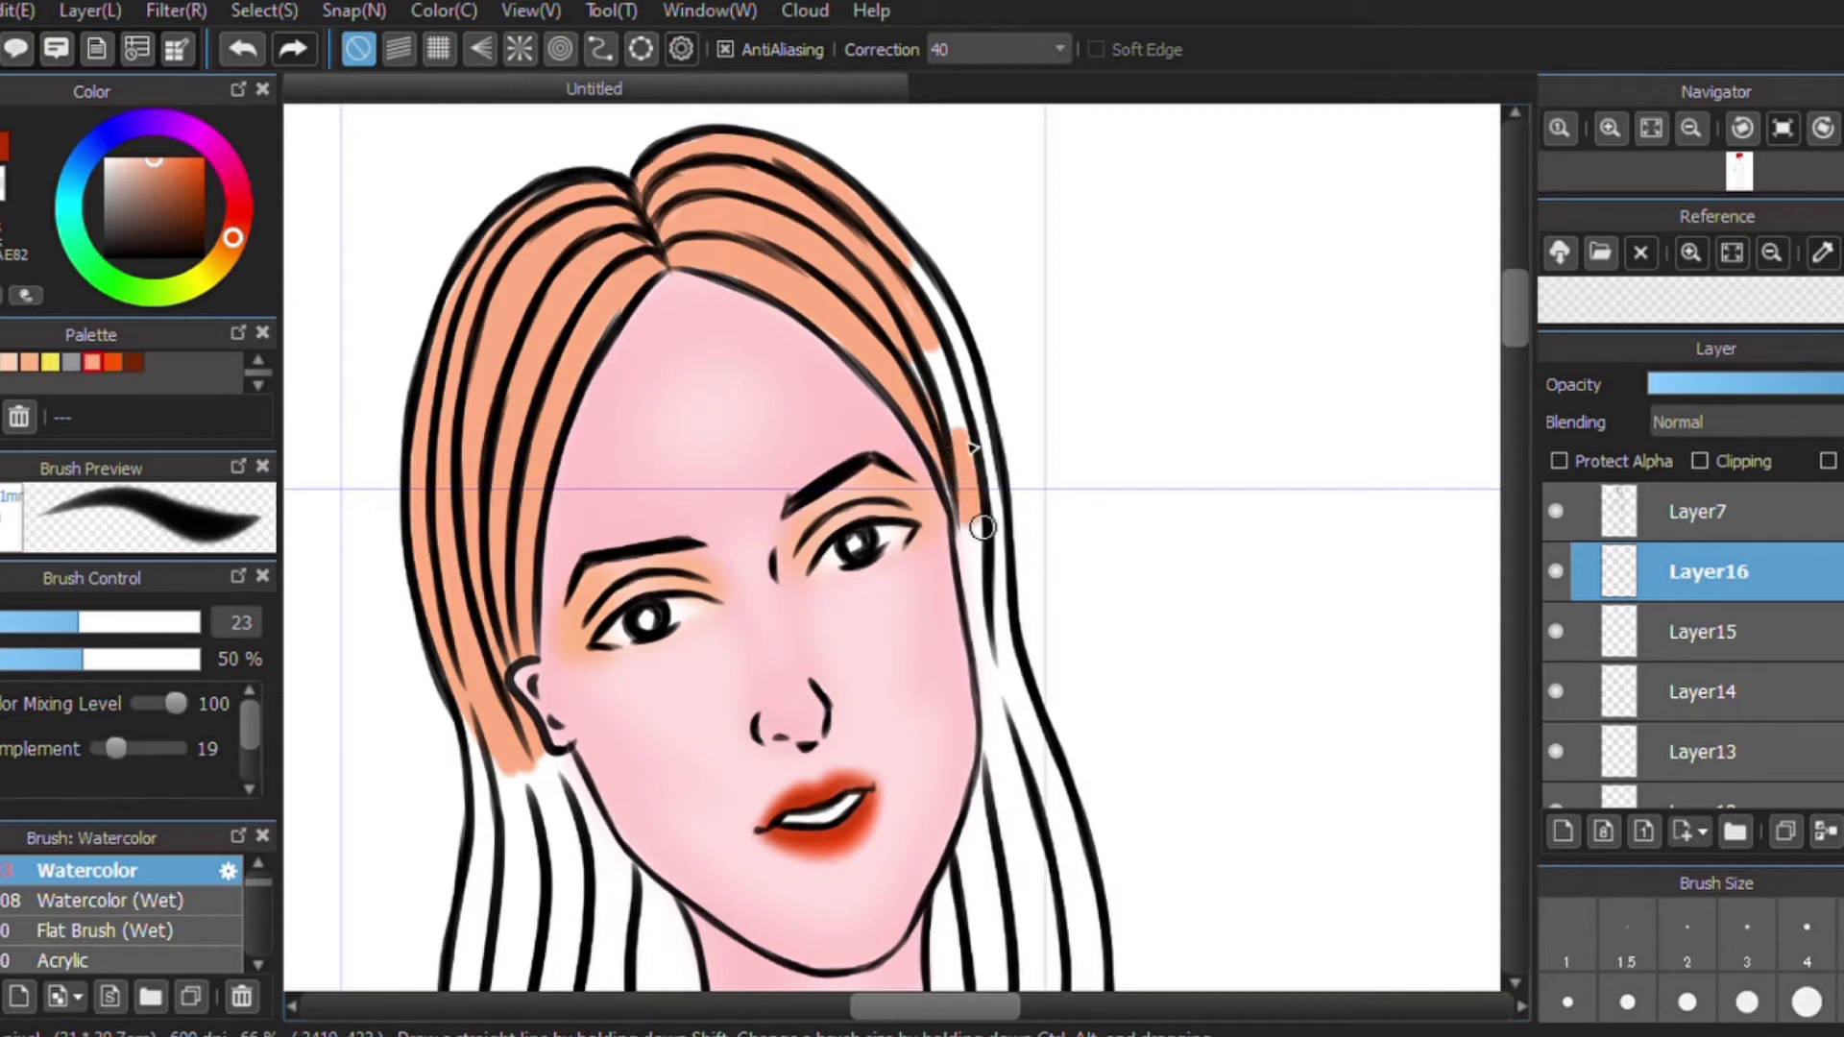
{"action": "left_click_drag", "start_coordinate": [973, 444], "coordinate": [924, 310]}
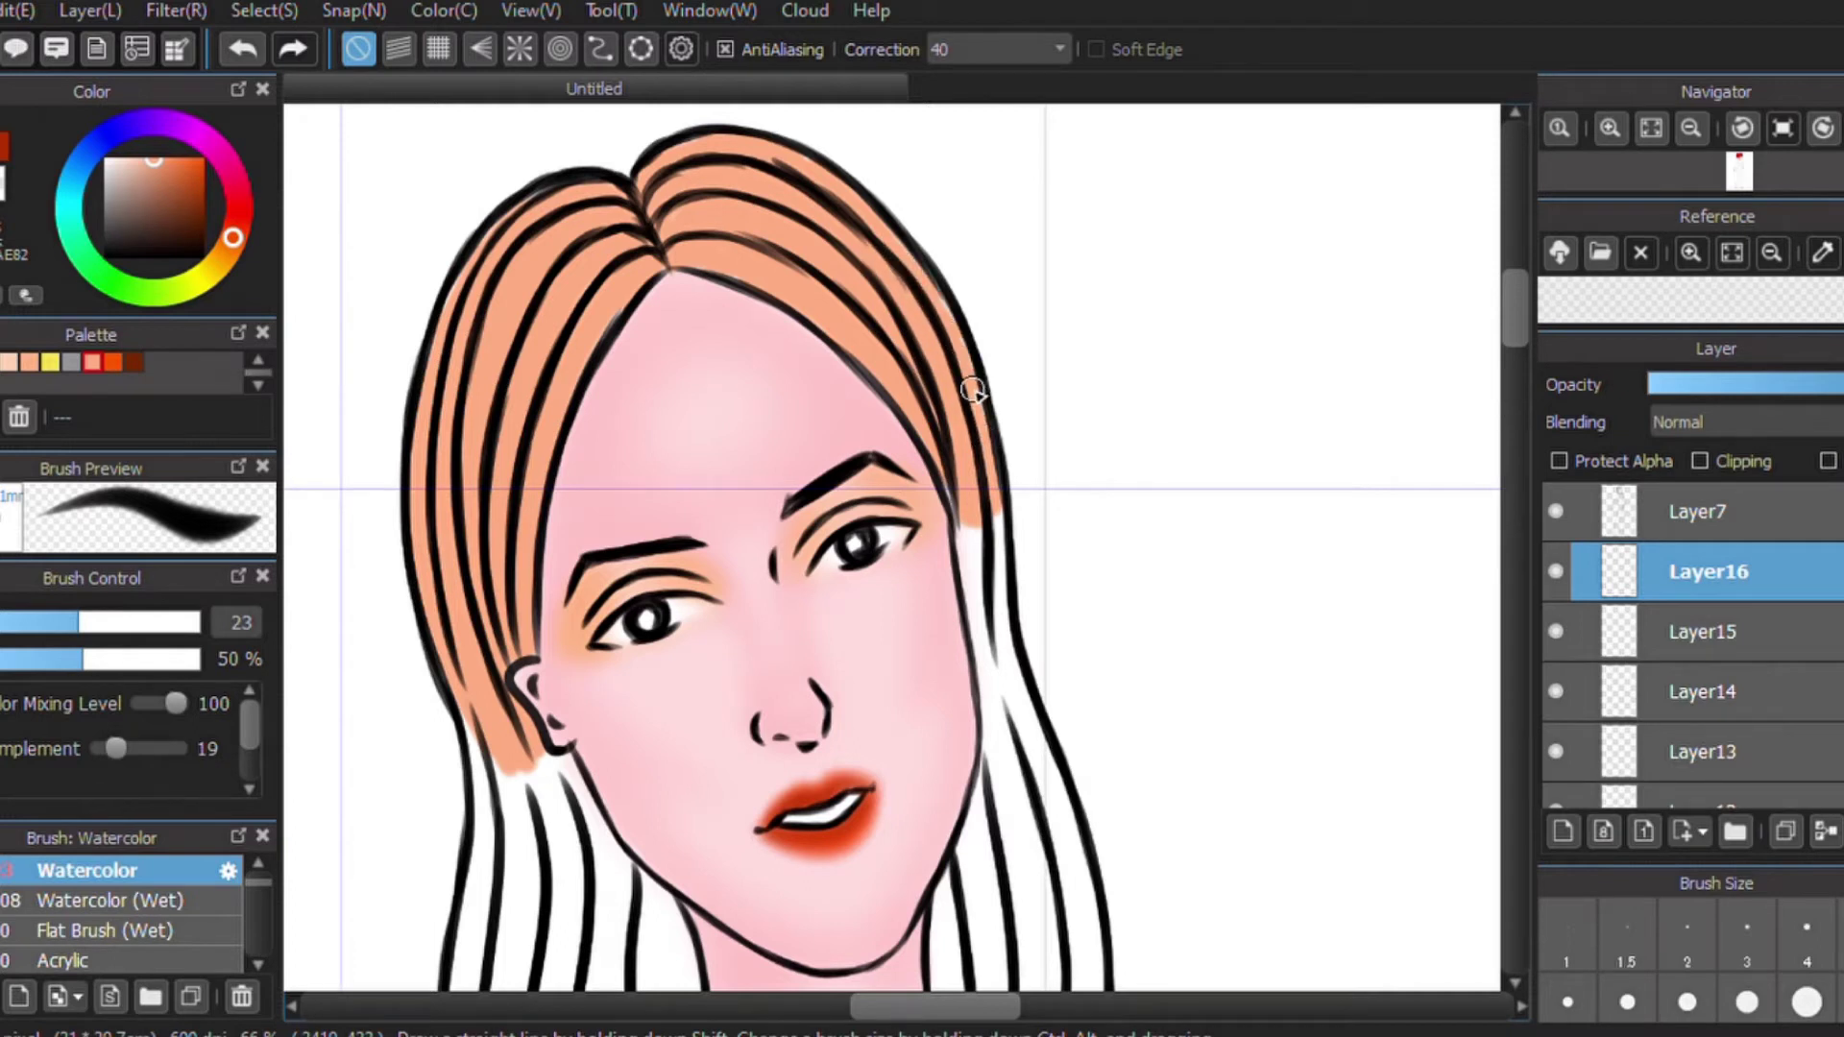
{"action": "scroll", "coordinate": [979, 491], "scroll_direction": "down", "scroll_amount": 4}
{"action": "left_click_drag", "start_coordinate": [663, 538], "coordinate": [693, 679]}
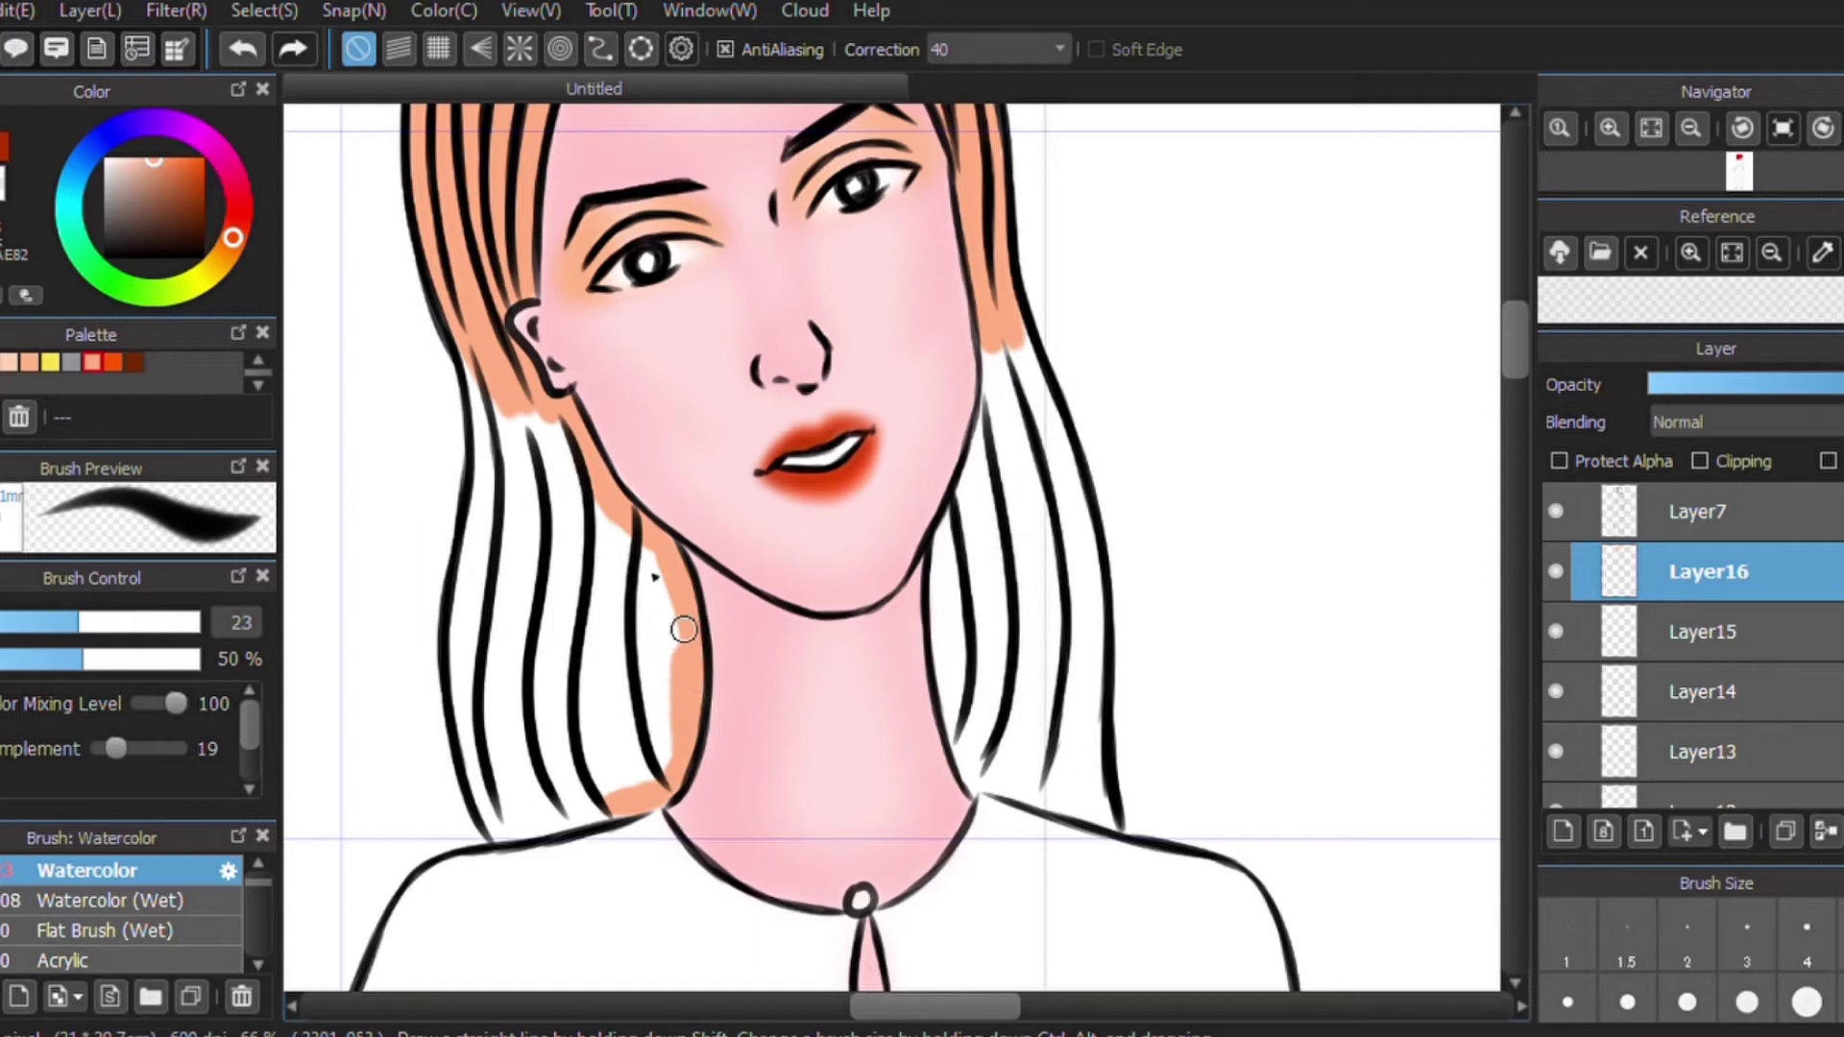
Paint orange into the white gaps of the hair strands beside the neck, below the ear, and on the right side.
{"action": "left_click_drag", "start_coordinate": [615, 556], "coordinate": [595, 710]}
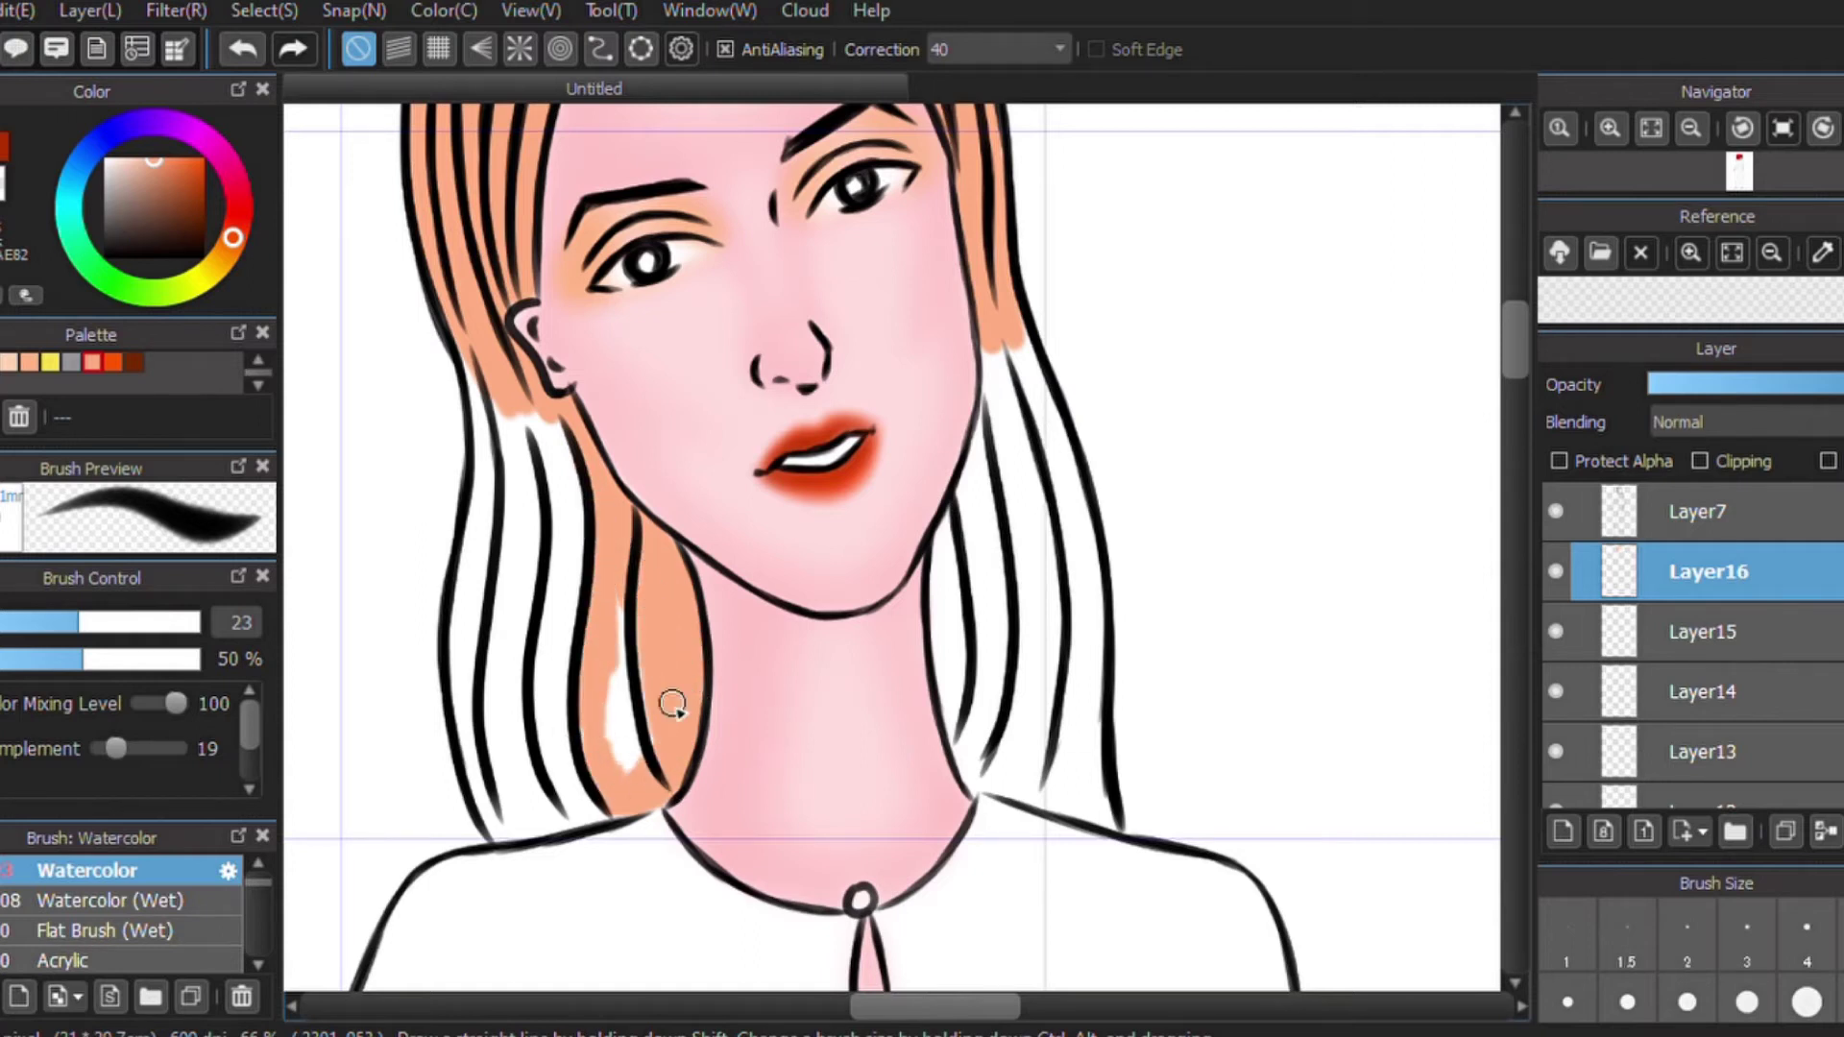
{"action": "left_click_drag", "start_coordinate": [642, 620], "coordinate": [627, 748]}
{"action": "left_click_drag", "start_coordinate": [570, 692], "coordinate": [536, 662]}
{"action": "left_click_drag", "start_coordinate": [521, 538], "coordinate": [517, 559]}
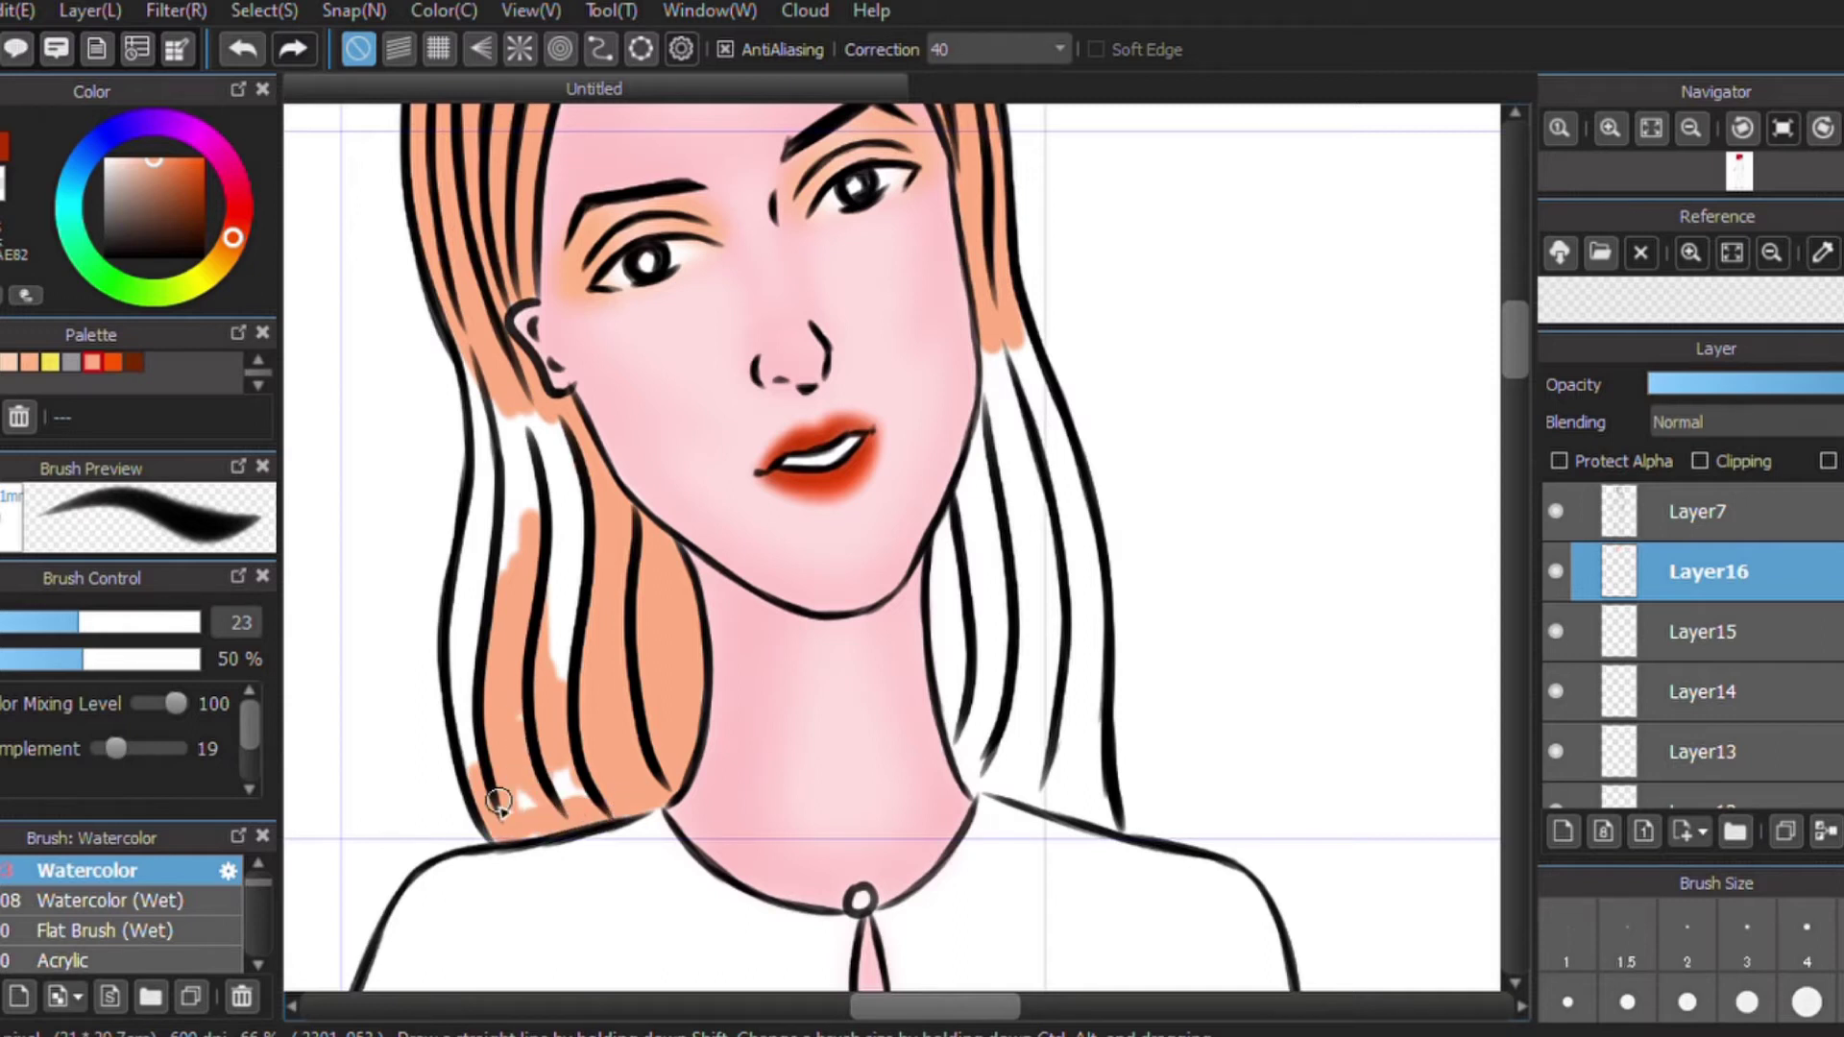
{"action": "left_click_drag", "start_coordinate": [488, 746], "coordinate": [482, 786]}
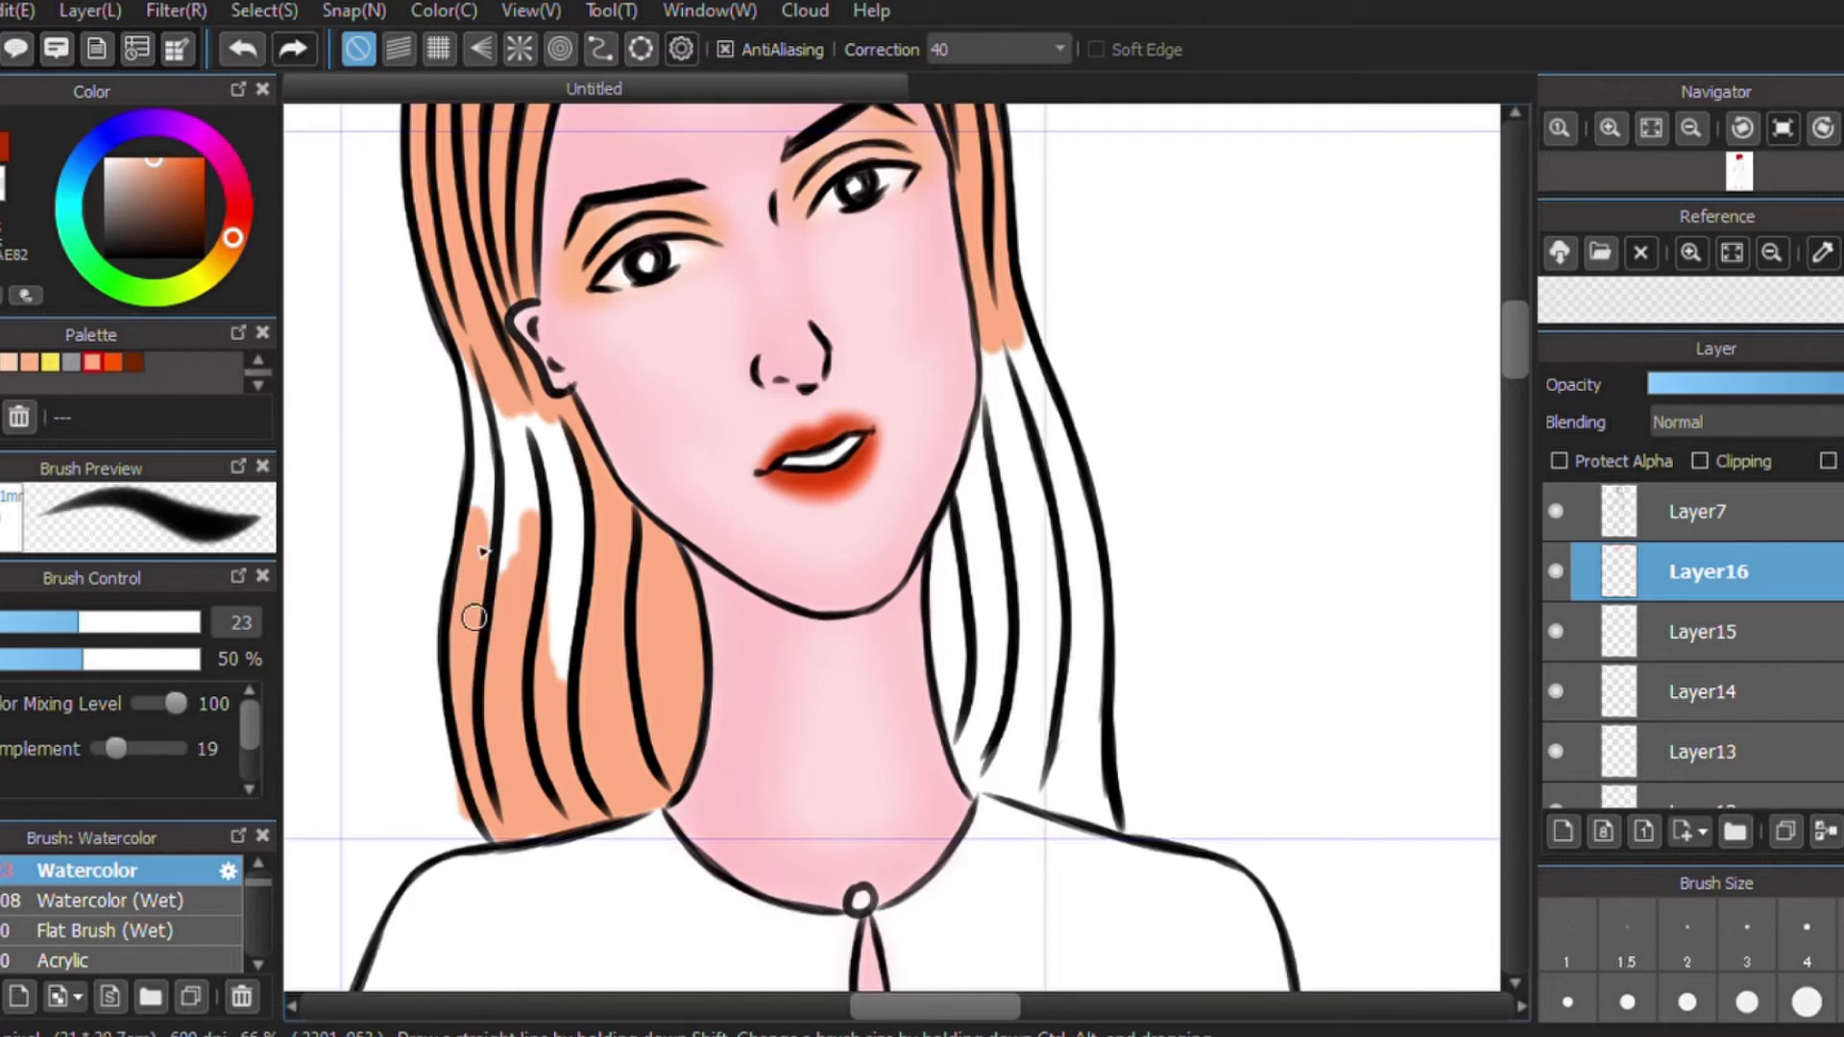
{"action": "left_click_drag", "start_coordinate": [509, 390], "coordinate": [573, 483]}
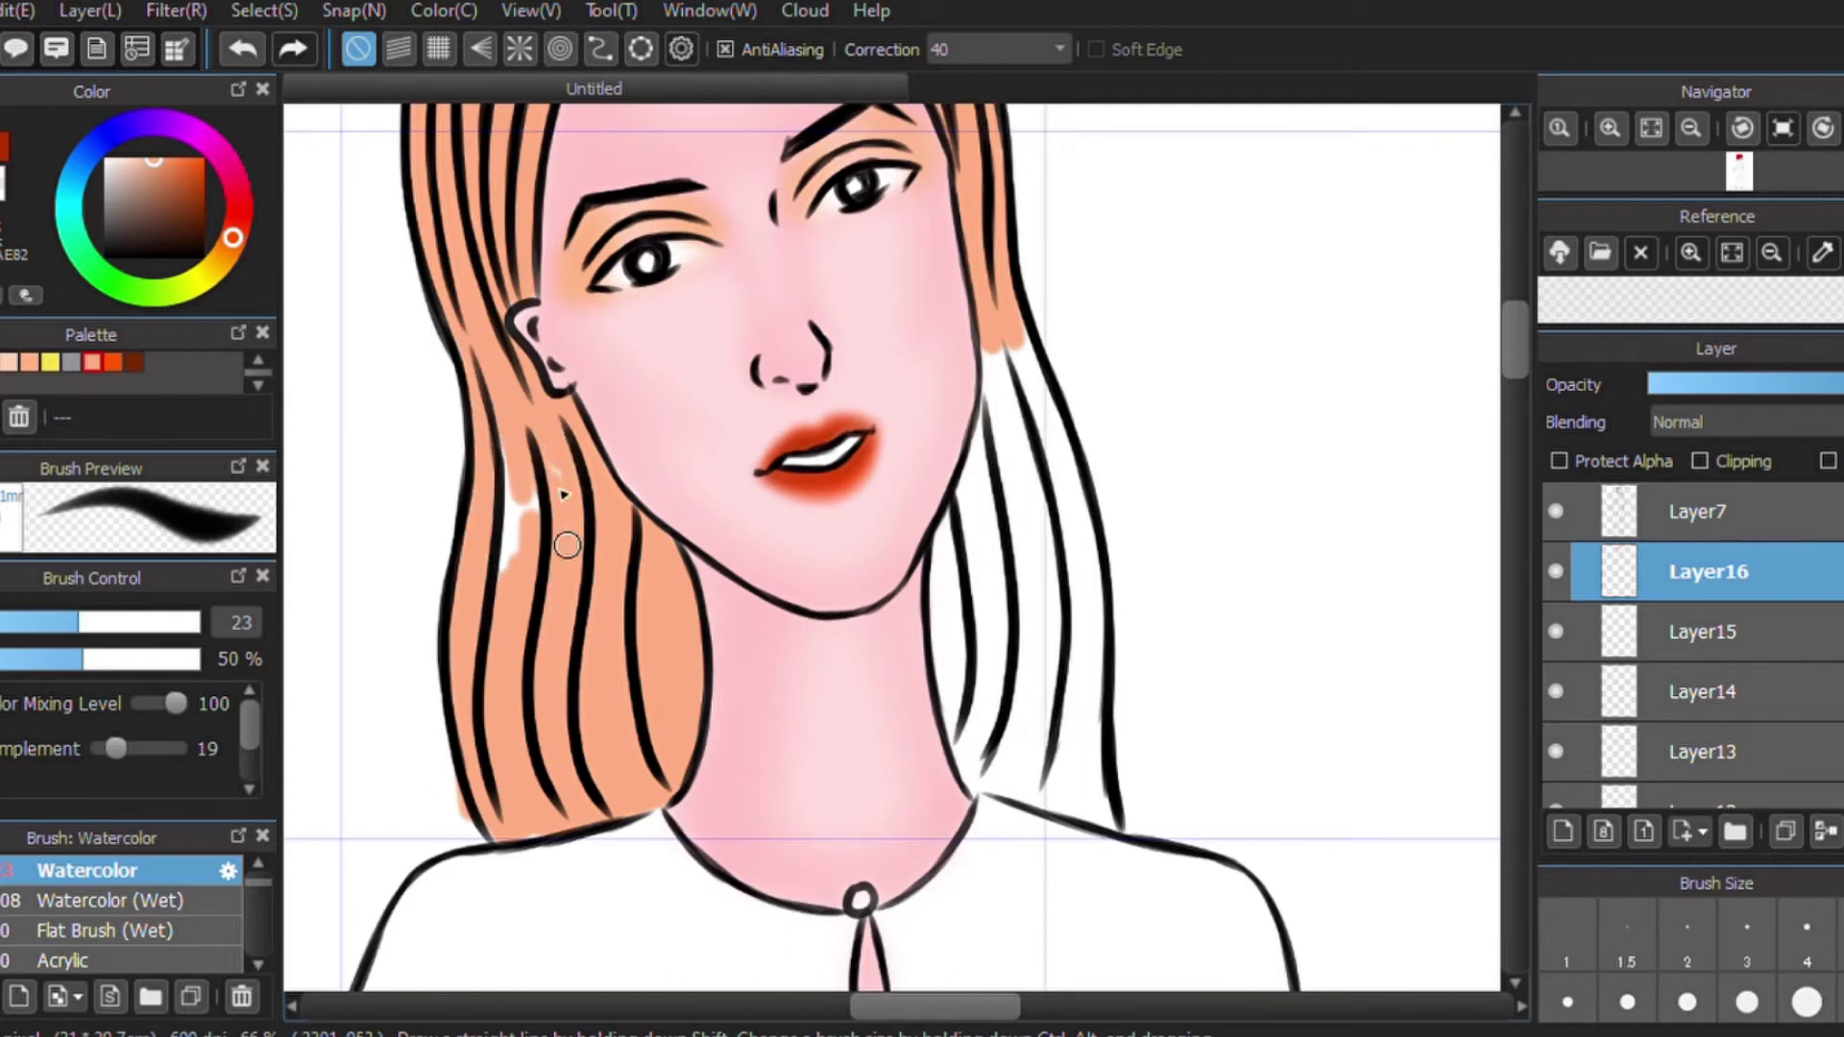
{"action": "mouse_move", "coordinate": [999, 336]}
{"action": "left_mouse_down"}
{"action": "mouse_move", "coordinate": [1033, 452]}
{"action": "mouse_move", "coordinate": [1021, 700]}
{"action": "mouse_move", "coordinate": [979, 502]}
{"action": "mouse_move", "coordinate": [979, 693]}
{"action": "left_mouse_up"}
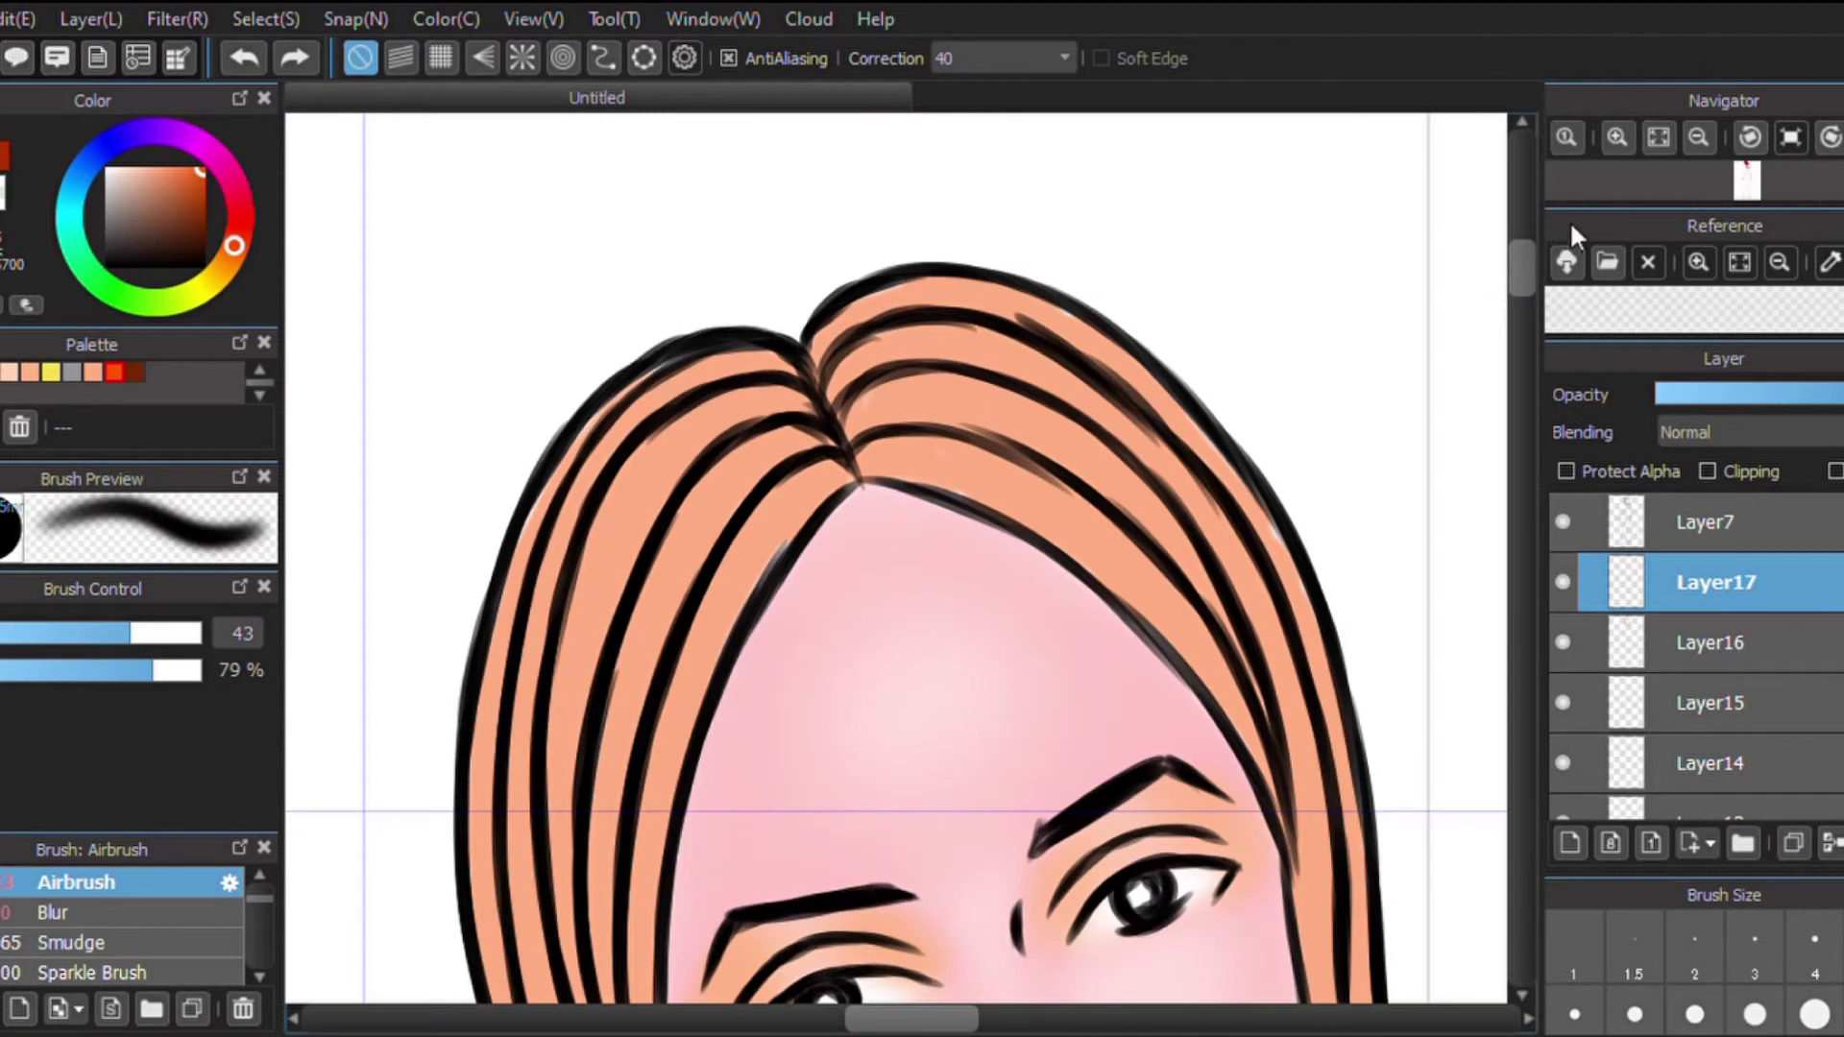
Airbrush deeper orange over the hair from the parting down the left strands and both neck strands.
{"action": "mouse_move", "coordinate": [877, 329]}
{"action": "left_mouse_down"}
{"action": "mouse_move", "coordinate": [848, 346]}
{"action": "mouse_move", "coordinate": [844, 391]}
{"action": "mouse_move", "coordinate": [892, 420]}
{"action": "mouse_move", "coordinate": [844, 474]}
{"action": "mouse_move", "coordinate": [793, 437]}
{"action": "mouse_move", "coordinate": [807, 371]}
{"action": "mouse_move", "coordinate": [708, 362]}
{"action": "mouse_move", "coordinate": [794, 408]}
{"action": "mouse_move", "coordinate": [741, 474]}
{"action": "mouse_move", "coordinate": [811, 486]}
{"action": "mouse_move", "coordinate": [873, 441]}
{"action": "mouse_move", "coordinate": [903, 451]}
{"action": "mouse_move", "coordinate": [858, 417]}
{"action": "mouse_move", "coordinate": [901, 405]}
{"action": "mouse_move", "coordinate": [897, 424]}
{"action": "mouse_move", "coordinate": [856, 321]}
{"action": "mouse_move", "coordinate": [769, 527]}
{"action": "left_mouse_up"}
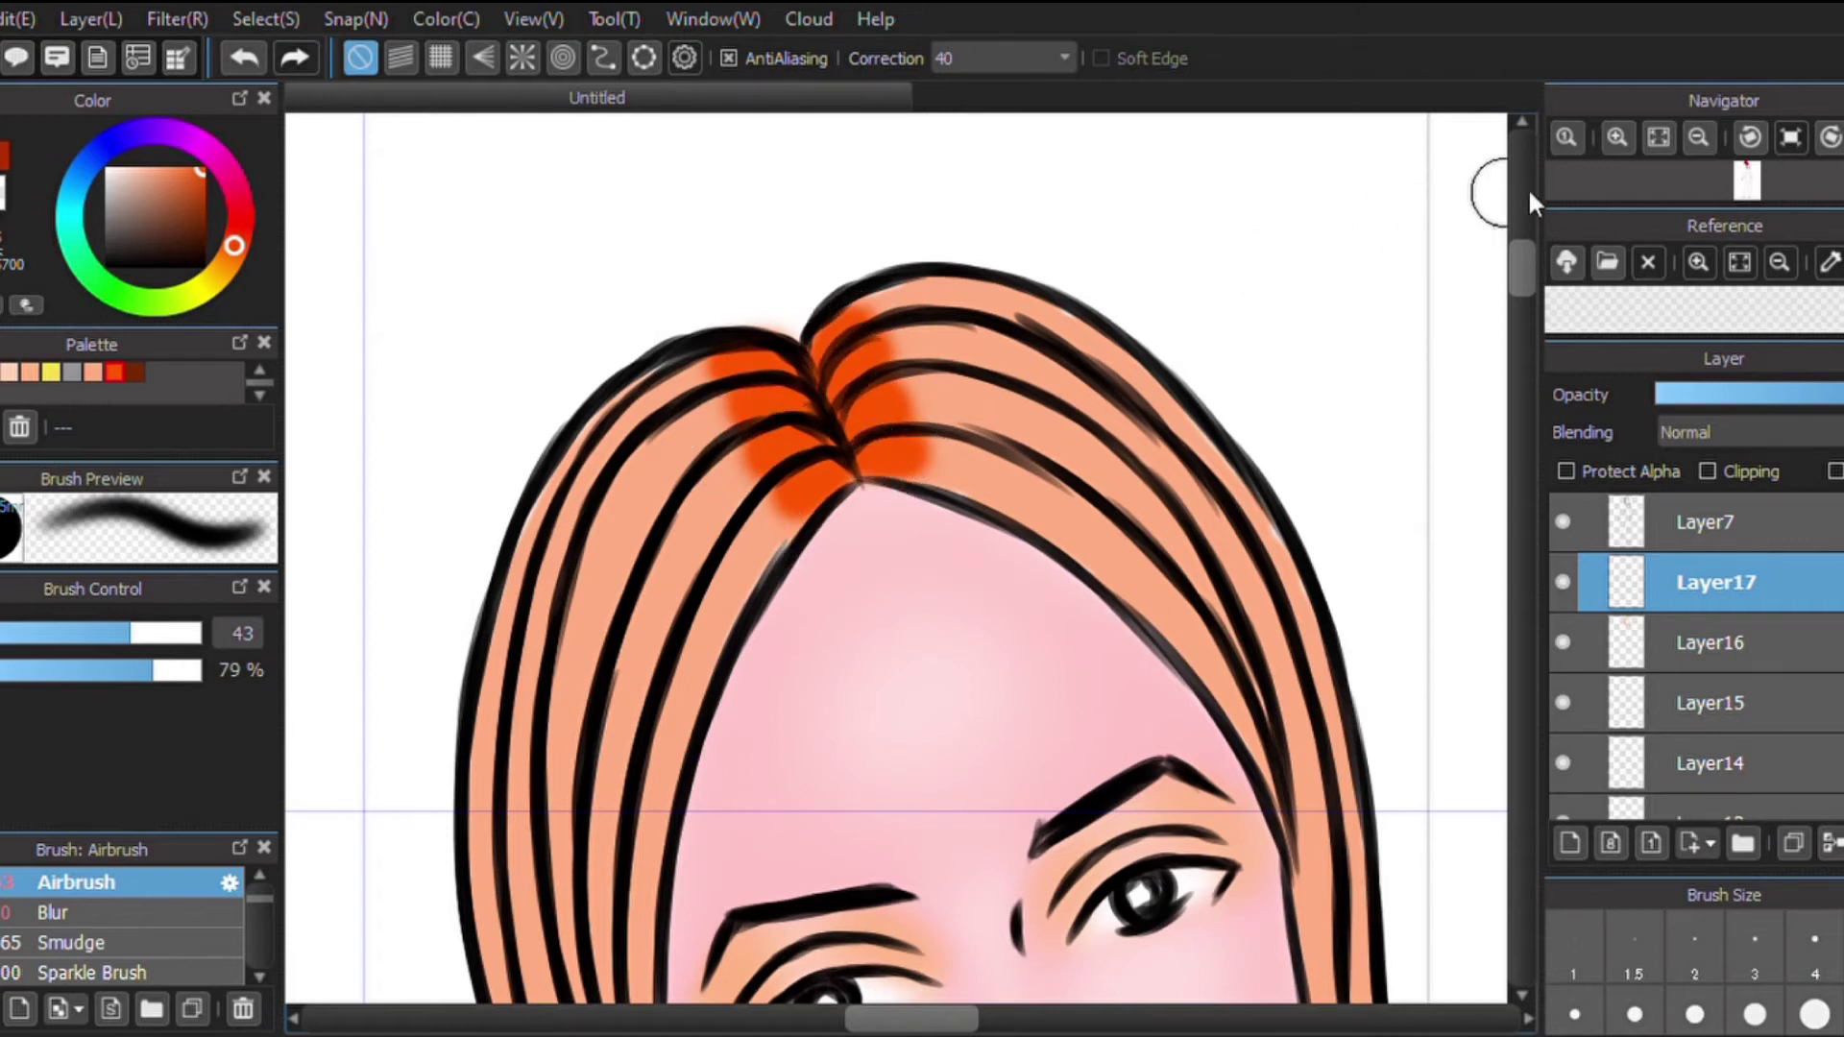
{"action": "left_click_drag", "start_coordinate": [1523, 268], "coordinate": [1527, 288]}
{"action": "mouse_move", "coordinate": [630, 182]}
{"action": "left_mouse_down"}
{"action": "mouse_move", "coordinate": [626, 164]}
{"action": "mouse_move", "coordinate": [647, 185]}
{"action": "mouse_move", "coordinate": [618, 275]}
{"action": "mouse_move", "coordinate": [659, 383]}
{"action": "mouse_move", "coordinate": [733, 354]}
{"action": "mouse_move", "coordinate": [638, 510]}
{"action": "mouse_move", "coordinate": [535, 522]}
{"action": "mouse_move", "coordinate": [510, 412]}
{"action": "mouse_move", "coordinate": [564, 330]}
{"action": "mouse_move", "coordinate": [501, 549]}
{"action": "mouse_move", "coordinate": [605, 453]}
{"action": "mouse_move", "coordinate": [646, 556]}
{"action": "mouse_move", "coordinate": [605, 481]}
{"action": "mouse_move", "coordinate": [507, 445]}
{"action": "left_mouse_up"}
{"action": "scroll", "coordinate": [501, 445], "scroll_direction": "up", "scroll_amount": 3}
{"action": "mouse_move", "coordinate": [1076, 461]}
{"action": "left_mouse_down"}
{"action": "mouse_move", "coordinate": [988, 379]}
{"action": "mouse_move", "coordinate": [1144, 412]}
{"action": "mouse_move", "coordinate": [1099, 564]}
{"action": "mouse_move", "coordinate": [1162, 500]}
{"action": "left_mouse_up"}
{"action": "scroll", "coordinate": [1529, 312], "scroll_direction": "down", "scroll_amount": 5}
{"action": "mouse_move", "coordinate": [471, 576]}
{"action": "left_mouse_down"}
{"action": "mouse_move", "coordinate": [494, 522]}
{"action": "mouse_move", "coordinate": [638, 547]}
{"action": "mouse_move", "coordinate": [534, 674]}
{"action": "mouse_move", "coordinate": [609, 803]}
{"action": "mouse_move", "coordinate": [708, 874]}
{"action": "mouse_move", "coordinate": [650, 885]}
{"action": "mouse_move", "coordinate": [673, 913]}
{"action": "left_mouse_up"}
{"action": "scroll", "coordinate": [1114, 394], "scroll_direction": "down", "scroll_amount": 5}
{"action": "mouse_move", "coordinate": [762, 494]}
{"action": "left_mouse_down"}
{"action": "mouse_move", "coordinate": [810, 897]}
{"action": "mouse_move", "coordinate": [877, 659]}
{"action": "mouse_move", "coordinate": [881, 810]}
{"action": "mouse_move", "coordinate": [637, 362]}
{"action": "mouse_move", "coordinate": [683, 807]}
{"action": "mouse_move", "coordinate": [609, 733]}
{"action": "mouse_move", "coordinate": [615, 697]}
{"action": "mouse_move", "coordinate": [617, 939]}
{"action": "mouse_move", "coordinate": [782, 938]}
{"action": "mouse_move", "coordinate": [762, 506]}
{"action": "mouse_move", "coordinate": [654, 465]}
{"action": "mouse_move", "coordinate": [506, 556]}
{"action": "left_mouse_up"}
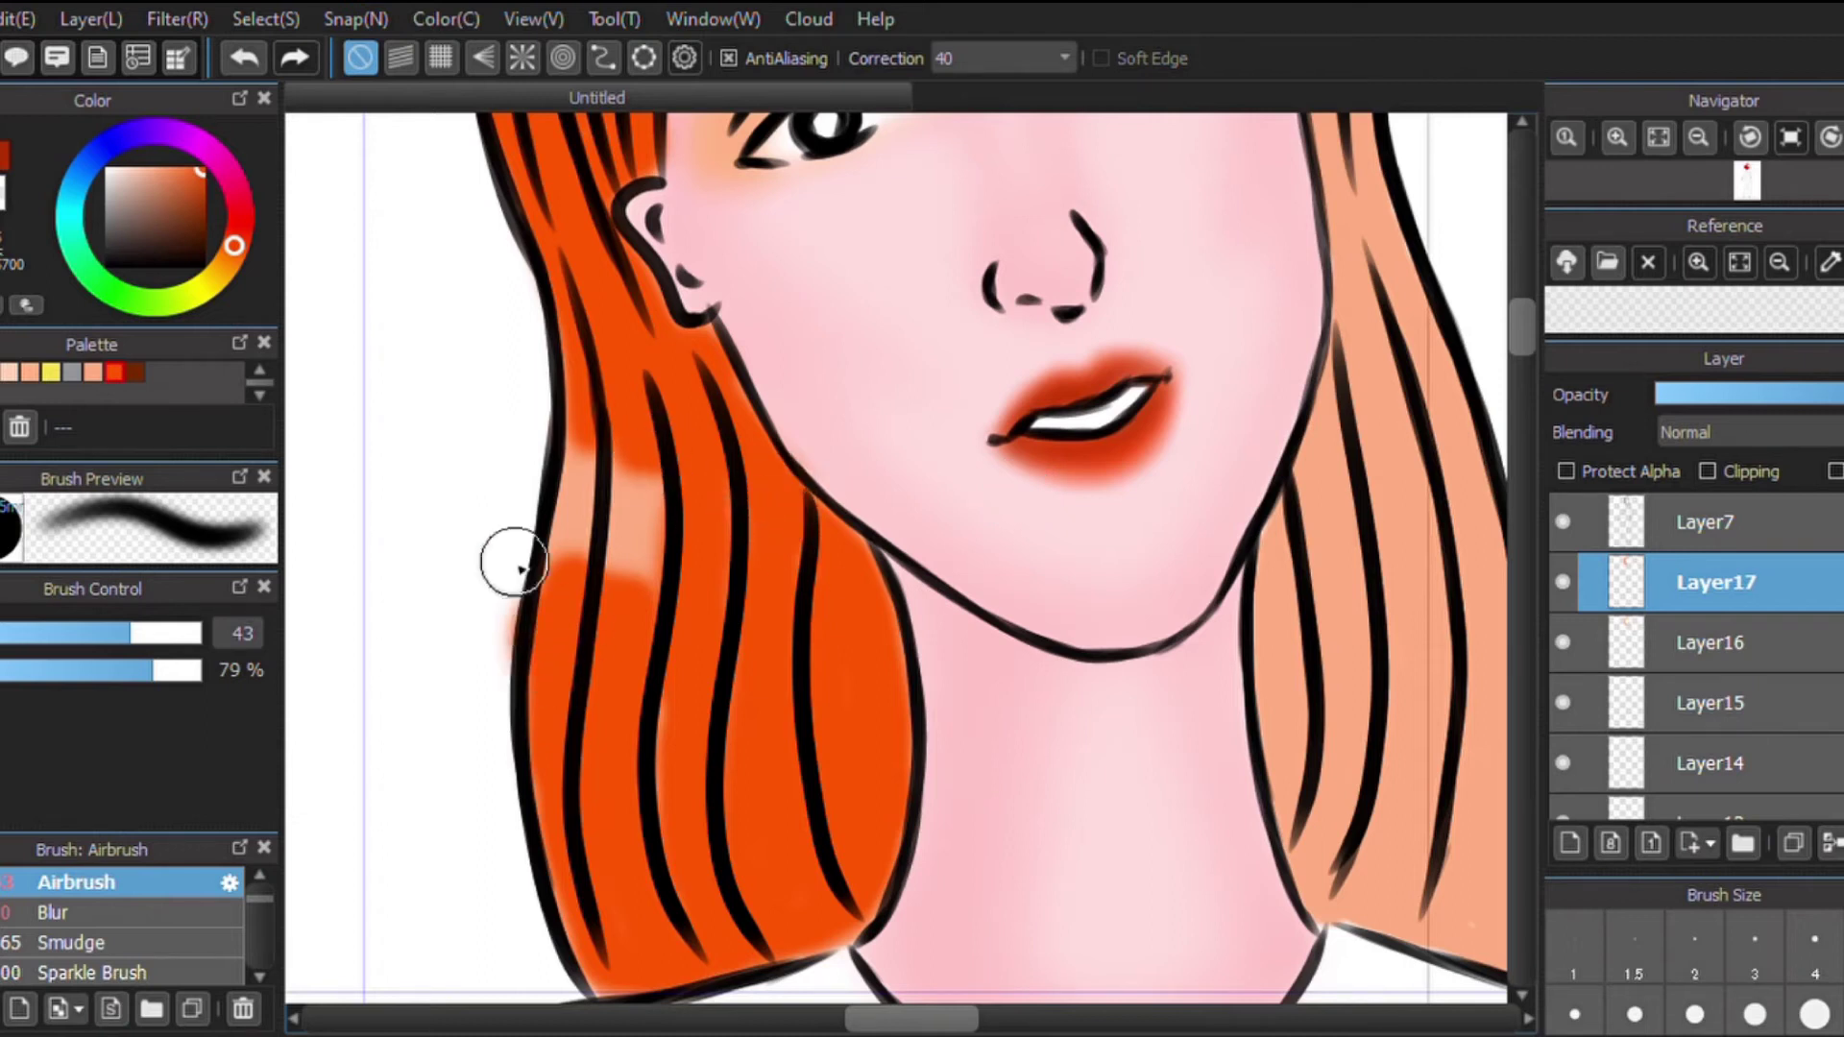
{"action": "scroll", "coordinate": [877, 979], "scroll_direction": "right", "scroll_amount": 3}
{"action": "mouse_move", "coordinate": [1133, 424]}
{"action": "left_mouse_down"}
{"action": "mouse_move", "coordinate": [1122, 884]}
{"action": "mouse_move", "coordinate": [1078, 535]}
{"action": "mouse_move", "coordinate": [1277, 938]}
{"action": "mouse_move", "coordinate": [1194, 742]}
{"action": "mouse_move", "coordinate": [1215, 700]}
{"action": "mouse_move", "coordinate": [1174, 877]}
{"action": "mouse_move", "coordinate": [1326, 961]}
{"action": "left_mouse_up"}
Finish orange shading on the right strand, then start dark shadows along the left strand on a new layer.
{"action": "left_click_drag", "start_coordinate": [1528, 320], "coordinate": [1525, 279]}
{"action": "mouse_move", "coordinate": [1062, 503]}
{"action": "left_mouse_down"}
{"action": "mouse_move", "coordinate": [1127, 712]}
{"action": "mouse_move", "coordinate": [1150, 975]}
{"action": "left_mouse_up"}
{"action": "scroll", "coordinate": [1143, 972], "scroll_direction": "down", "scroll_amount": 5}
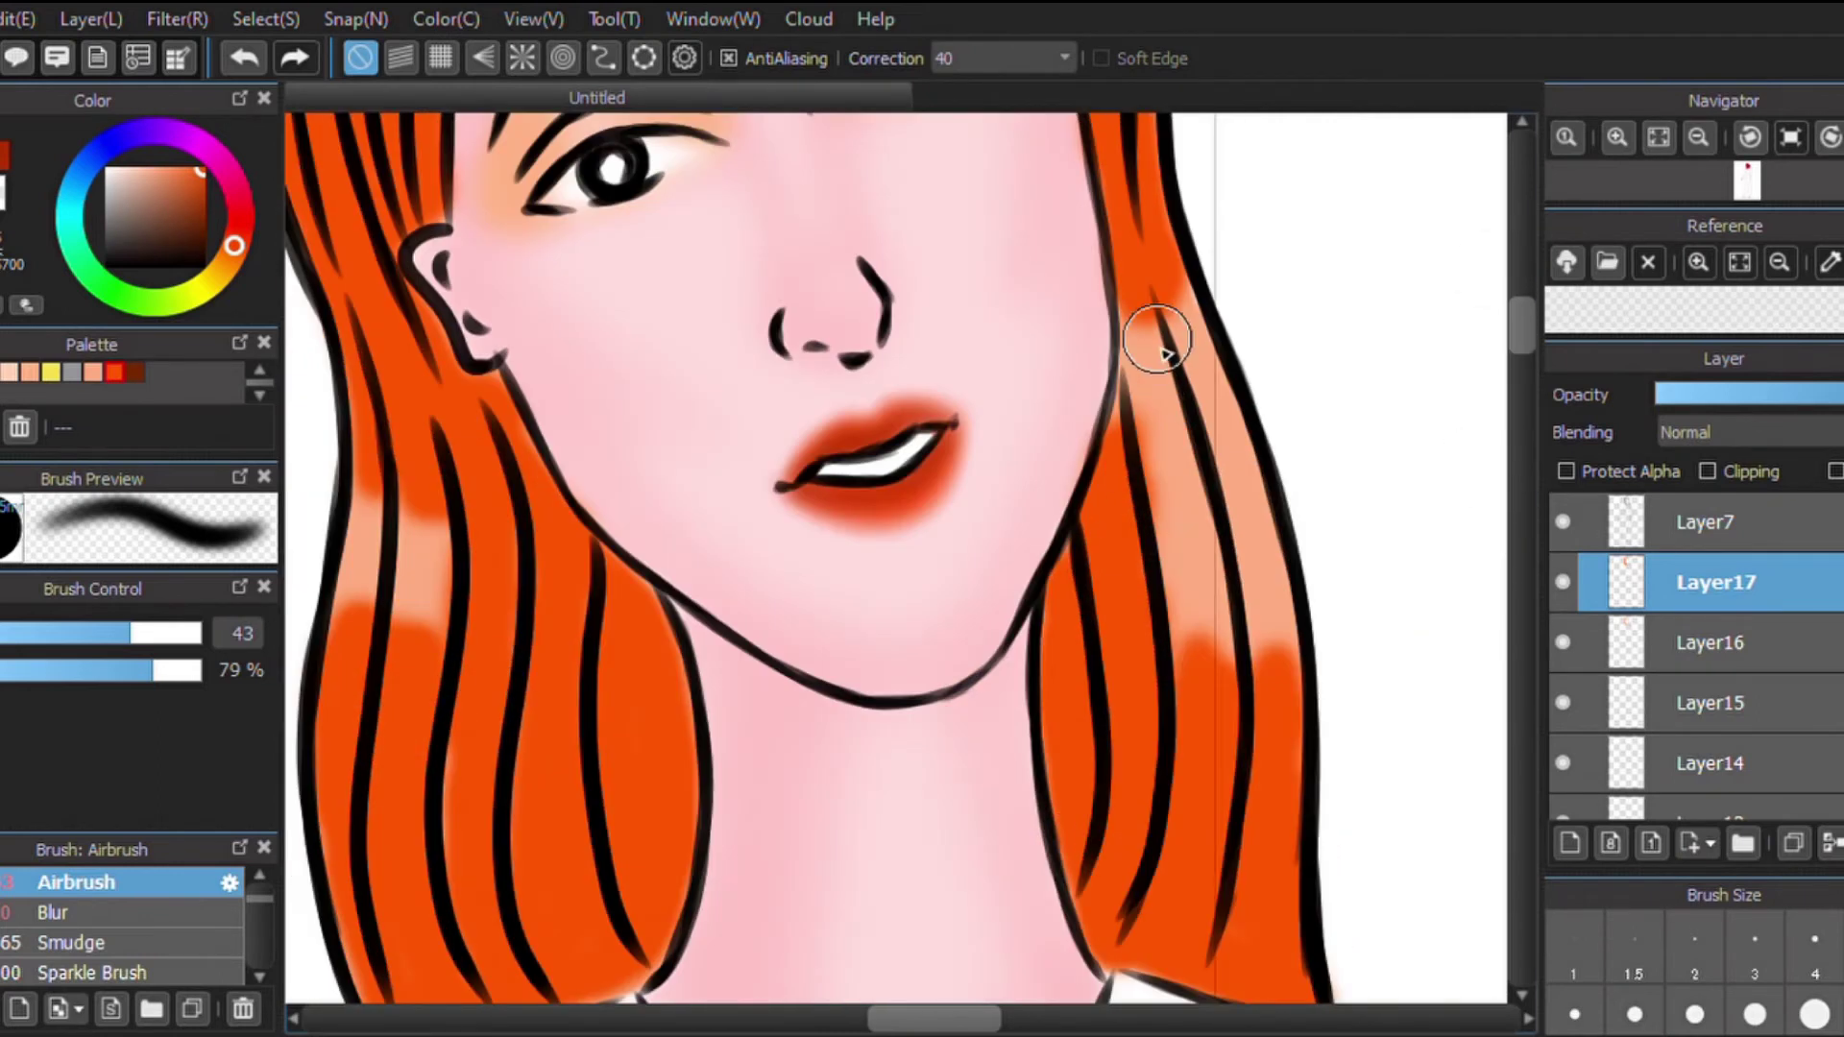
{"action": "left_click_drag", "start_coordinate": [1181, 609], "coordinate": [1259, 500]}
{"action": "key", "text": "e"}
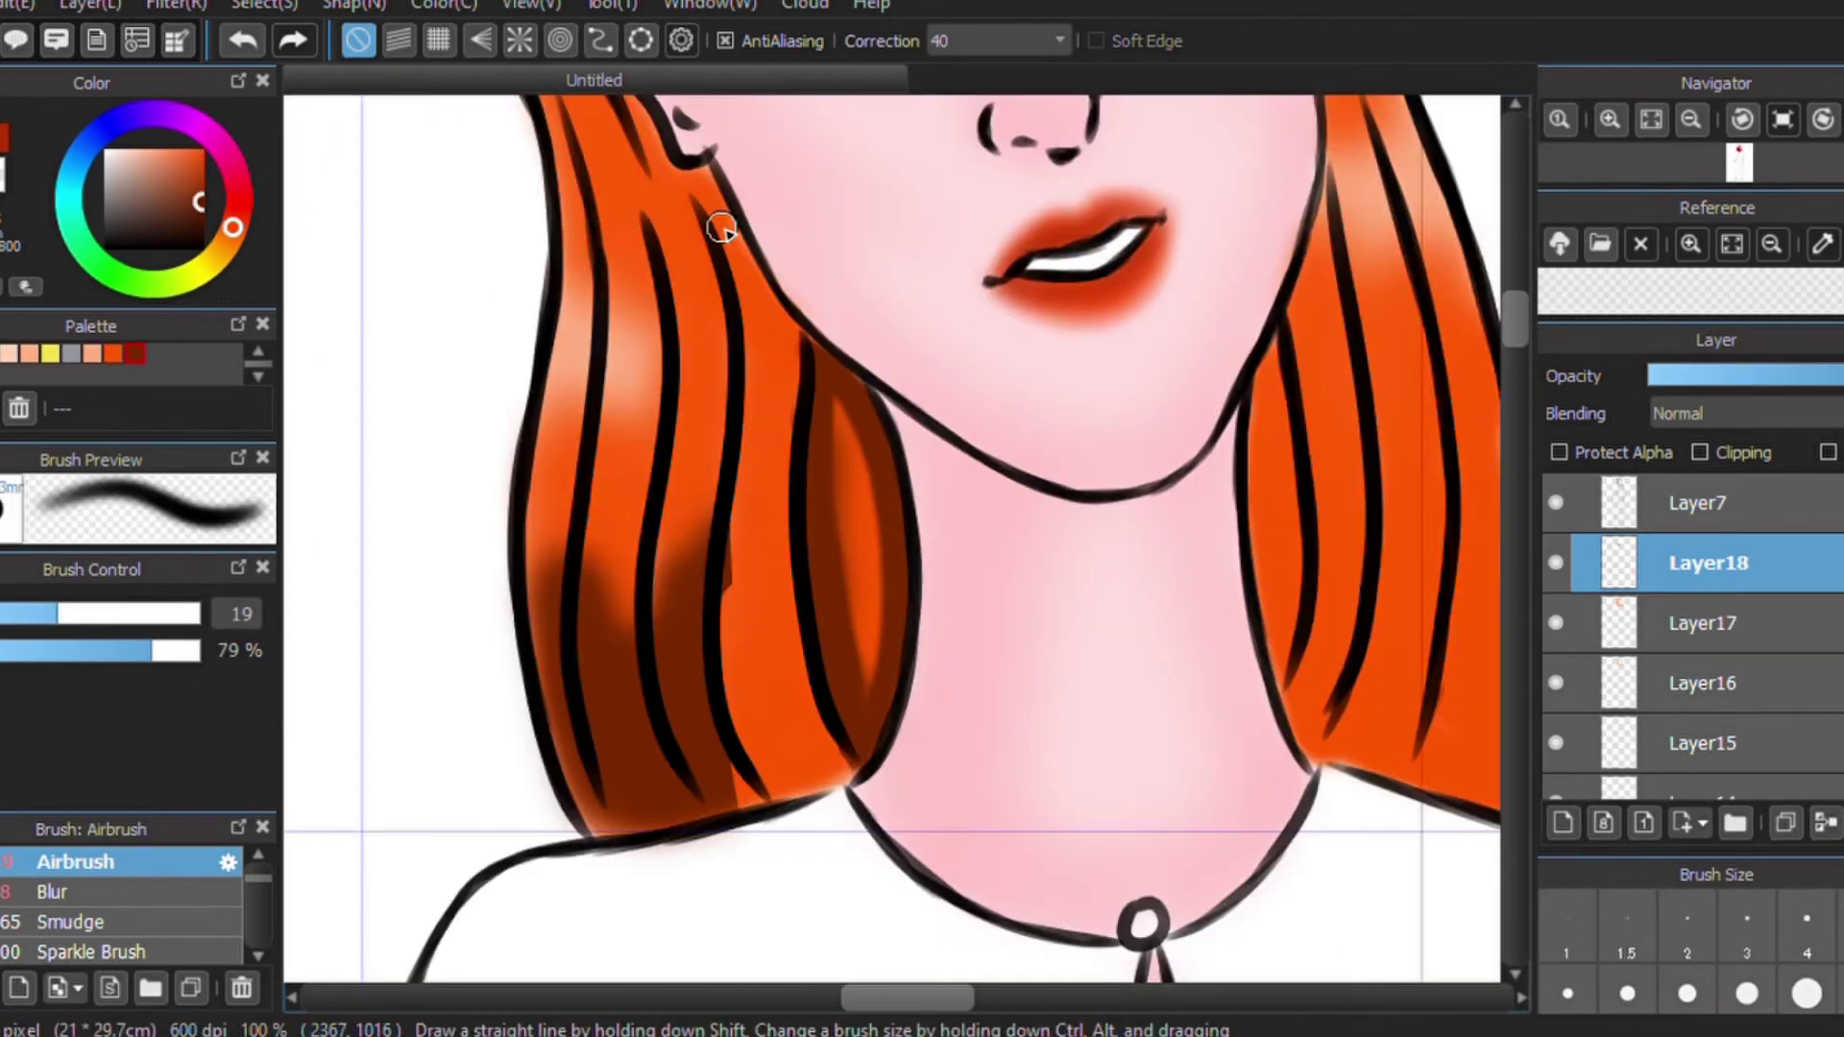
{"action": "left_click_drag", "start_coordinate": [722, 228], "coordinate": [761, 288]}
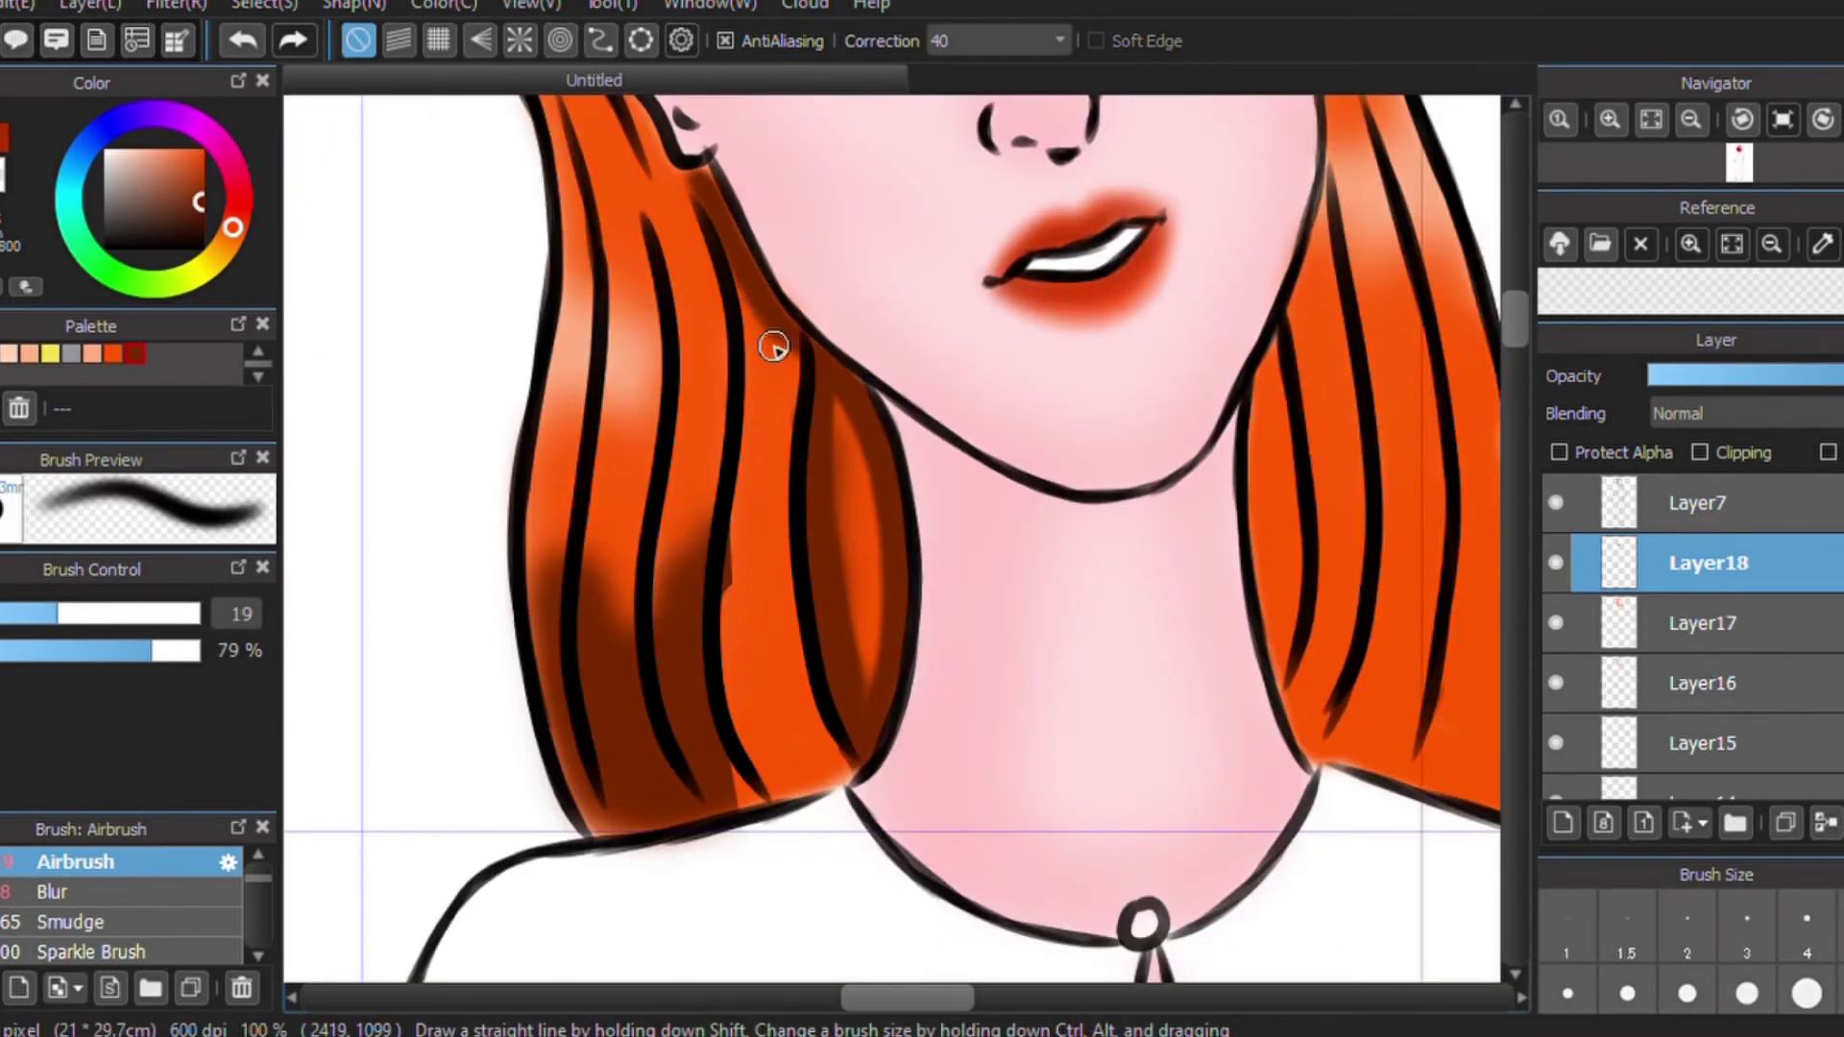
Darken the central and lower-left hair strands with brown shading at brush size 25.
{"action": "mouse_move", "coordinate": [750, 459]}
{"action": "left_mouse_down"}
{"action": "mouse_move", "coordinate": [740, 510]}
{"action": "mouse_move", "coordinate": [758, 408]}
{"action": "mouse_move", "coordinate": [729, 605]}
{"action": "mouse_move", "coordinate": [747, 721]}
{"action": "left_mouse_up"}
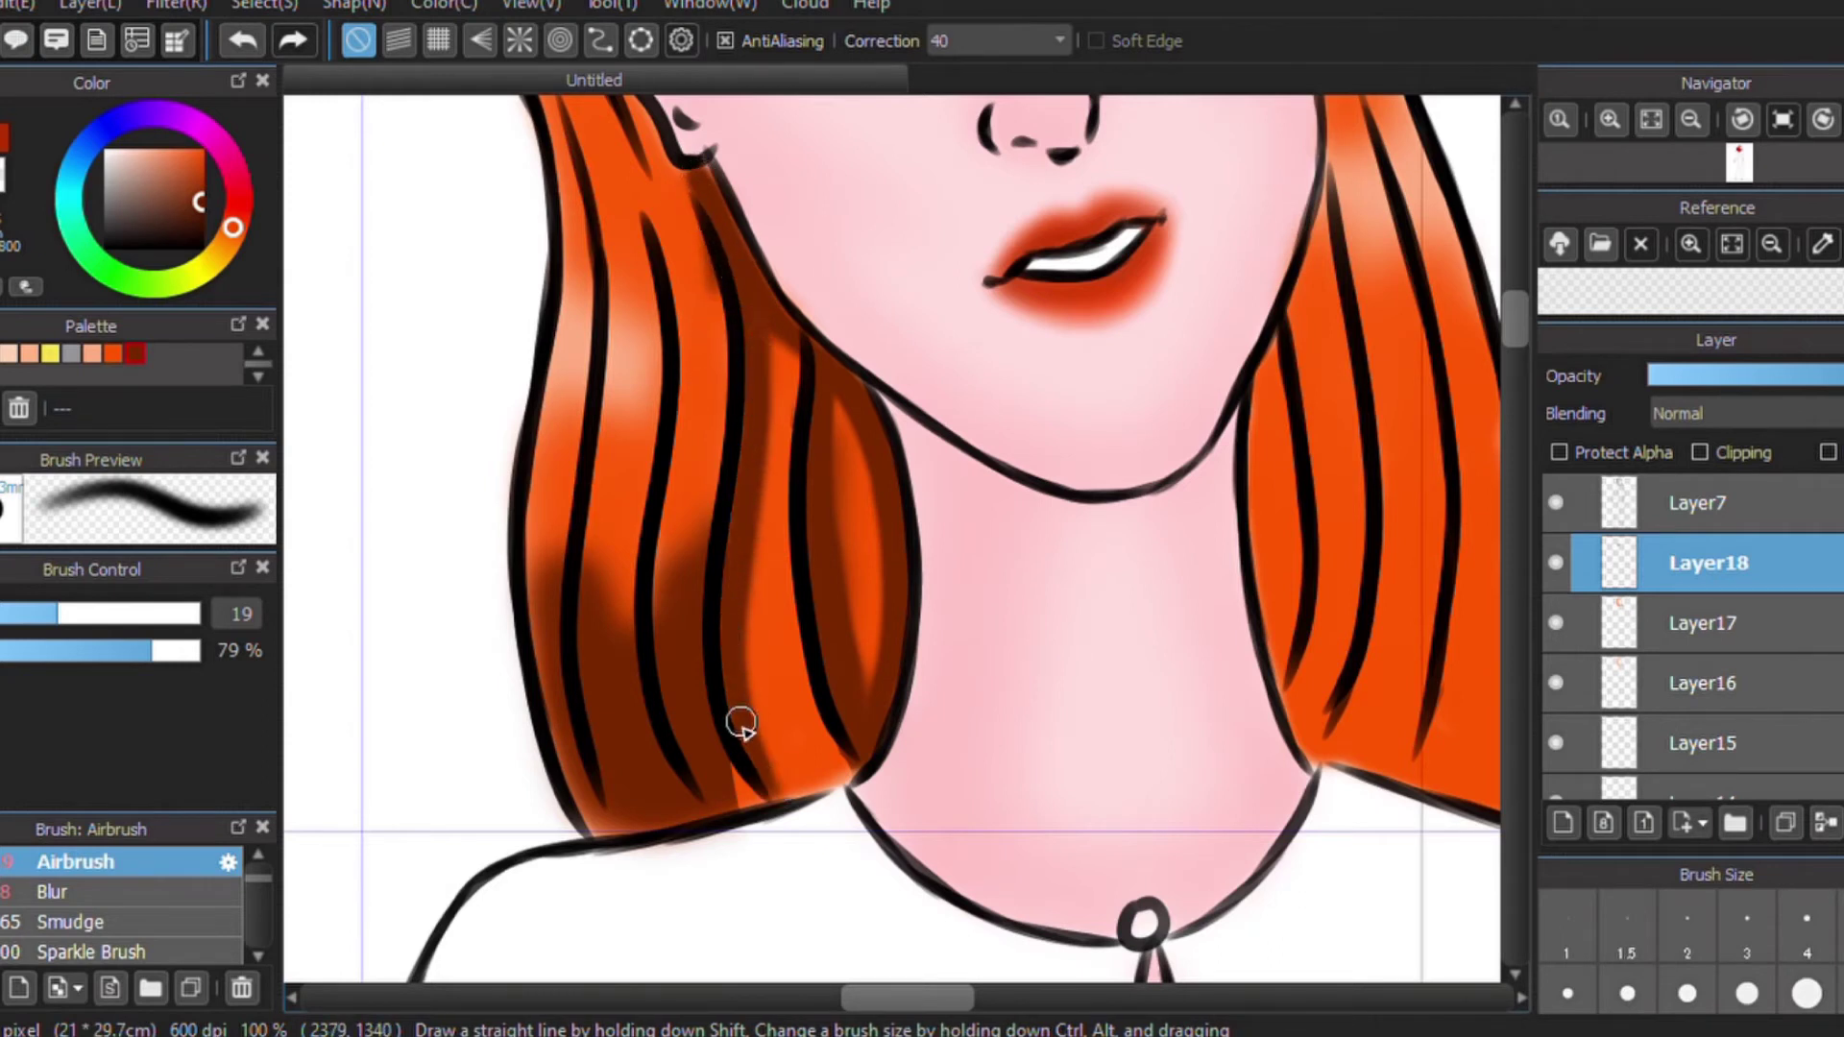
{"action": "mouse_move", "coordinate": [781, 601]}
{"action": "left_mouse_down"}
{"action": "mouse_move", "coordinate": [795, 589]}
{"action": "mouse_move", "coordinate": [836, 748]}
{"action": "left_mouse_up"}
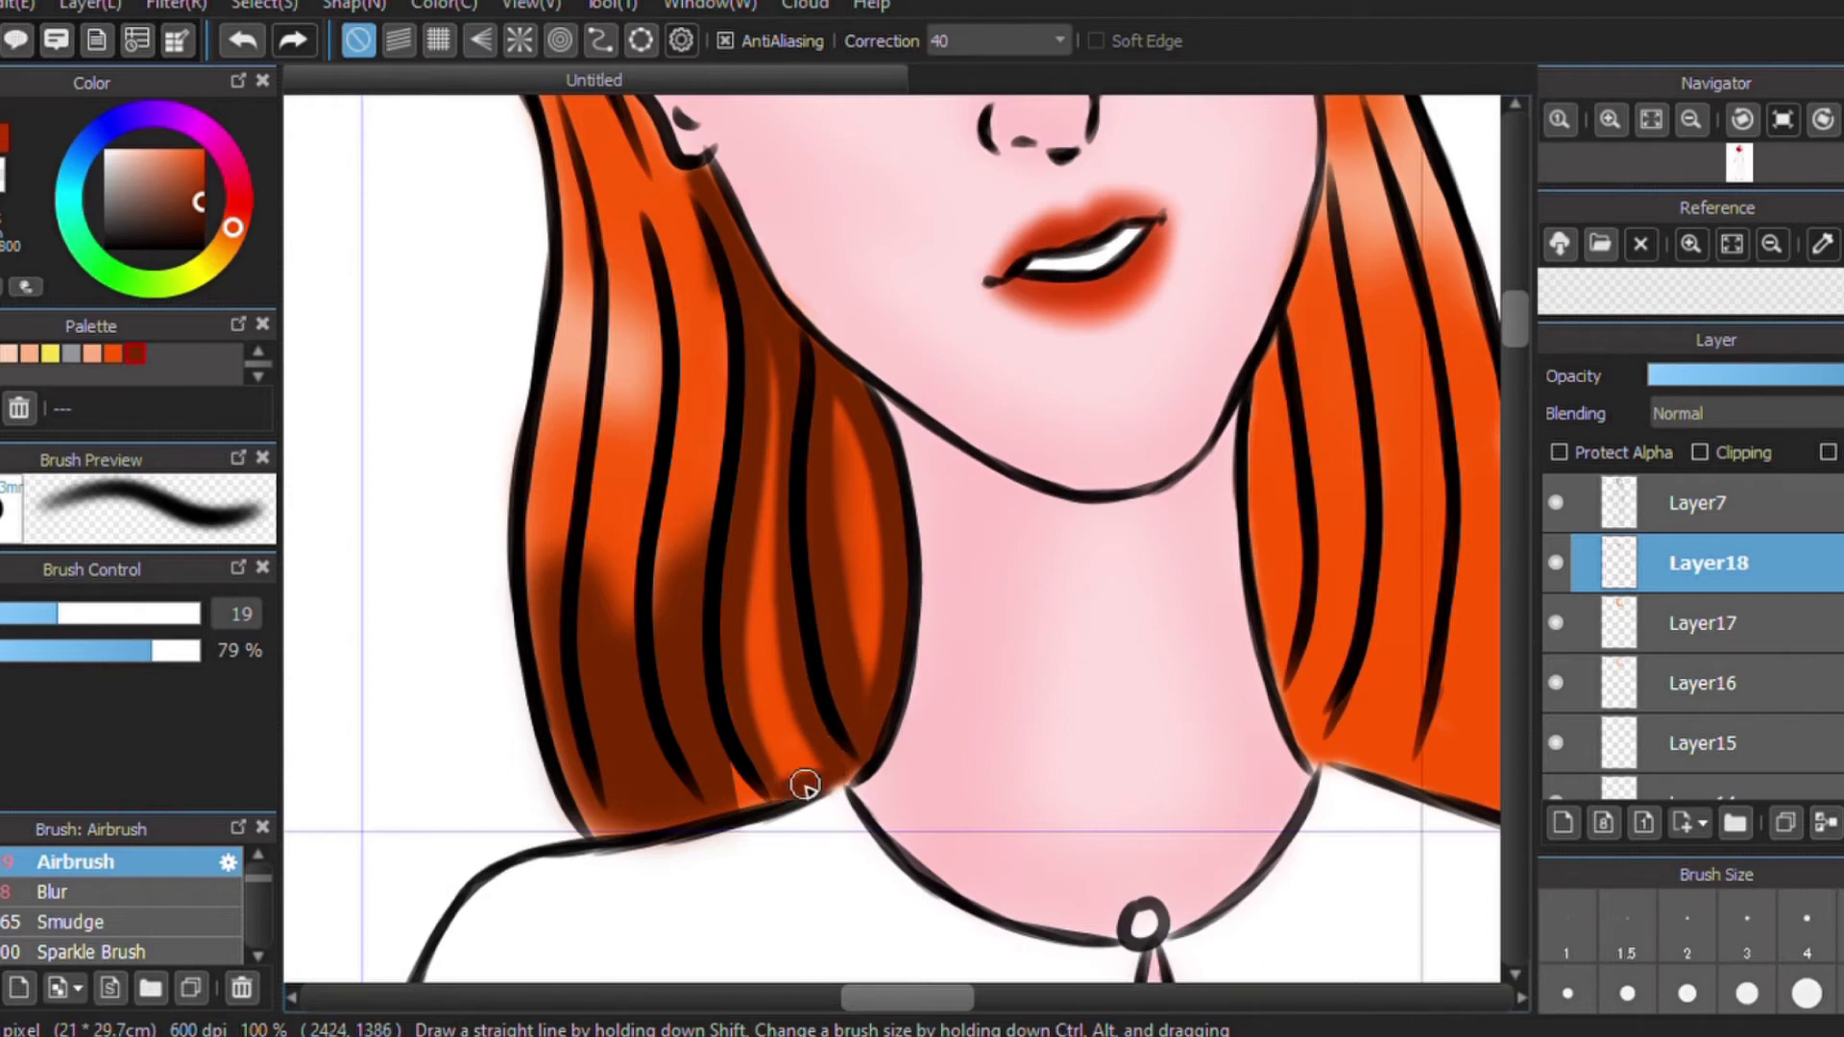
{"action": "left_click", "coordinate": [87, 614]}
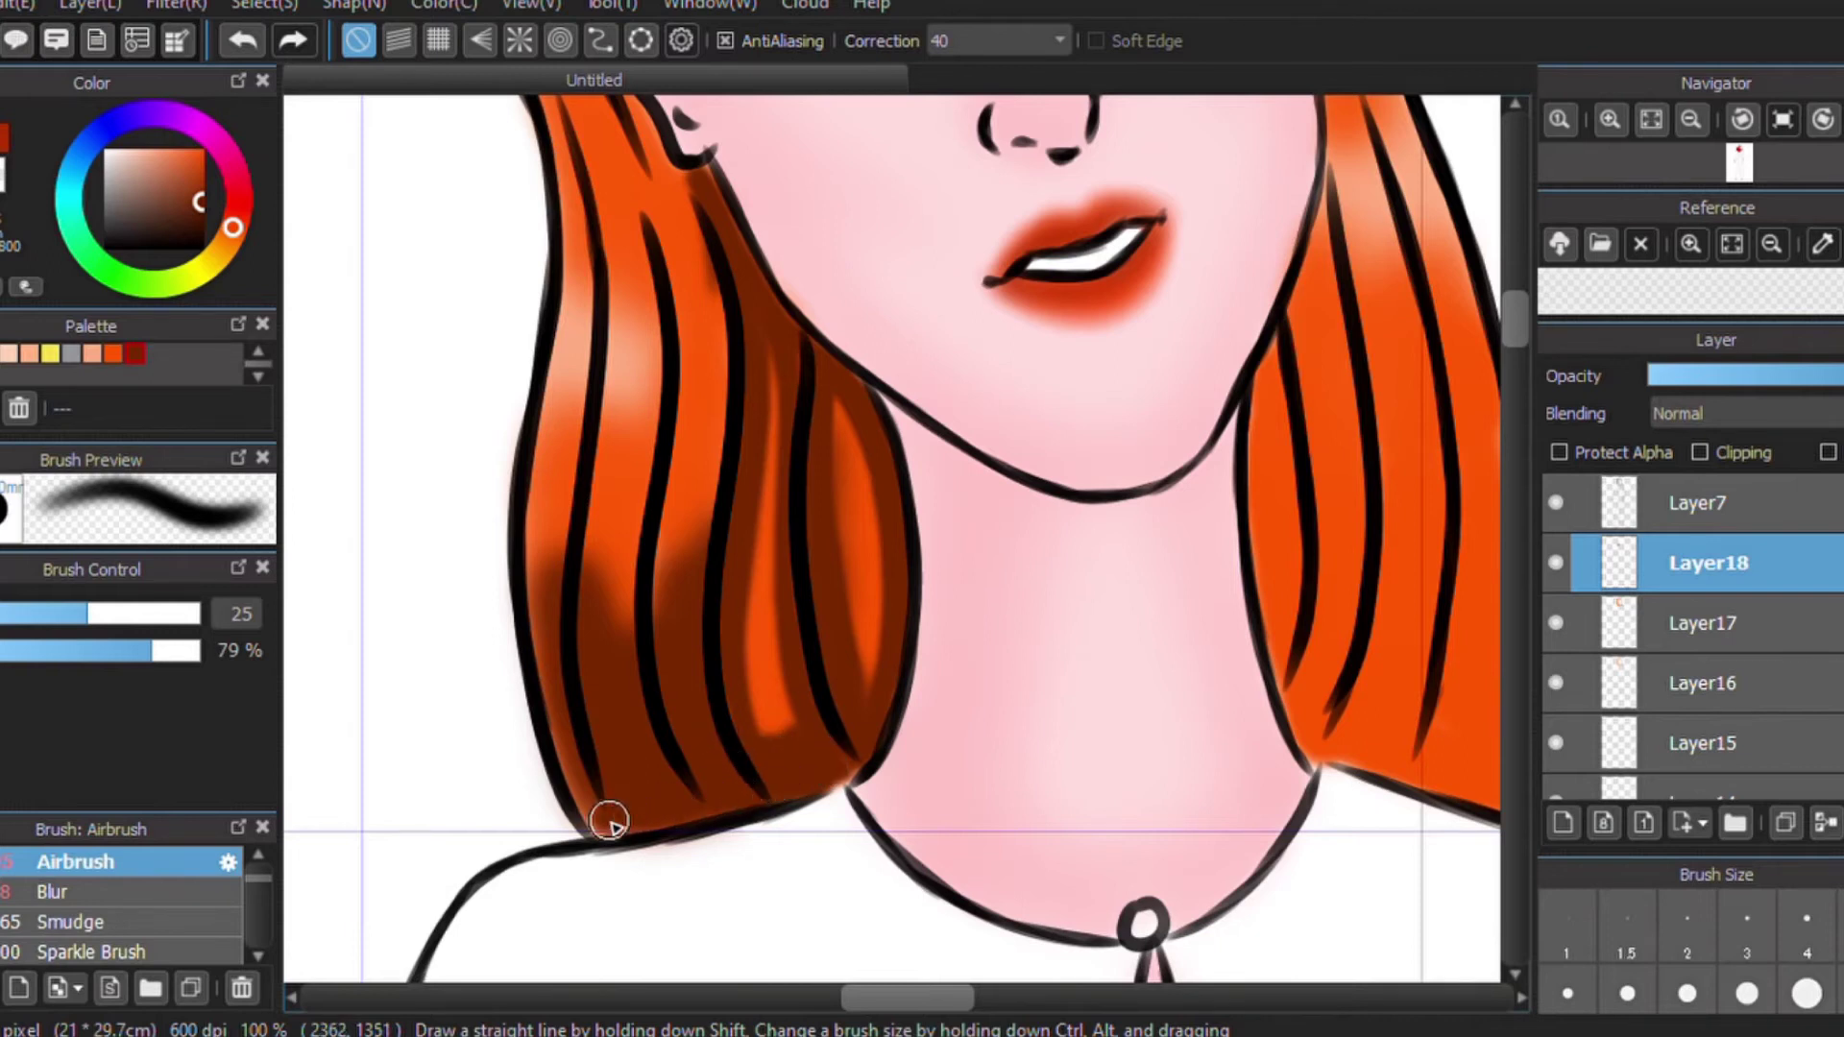
{"action": "left_click_drag", "start_coordinate": [1514, 310], "coordinate": [1514, 294]}
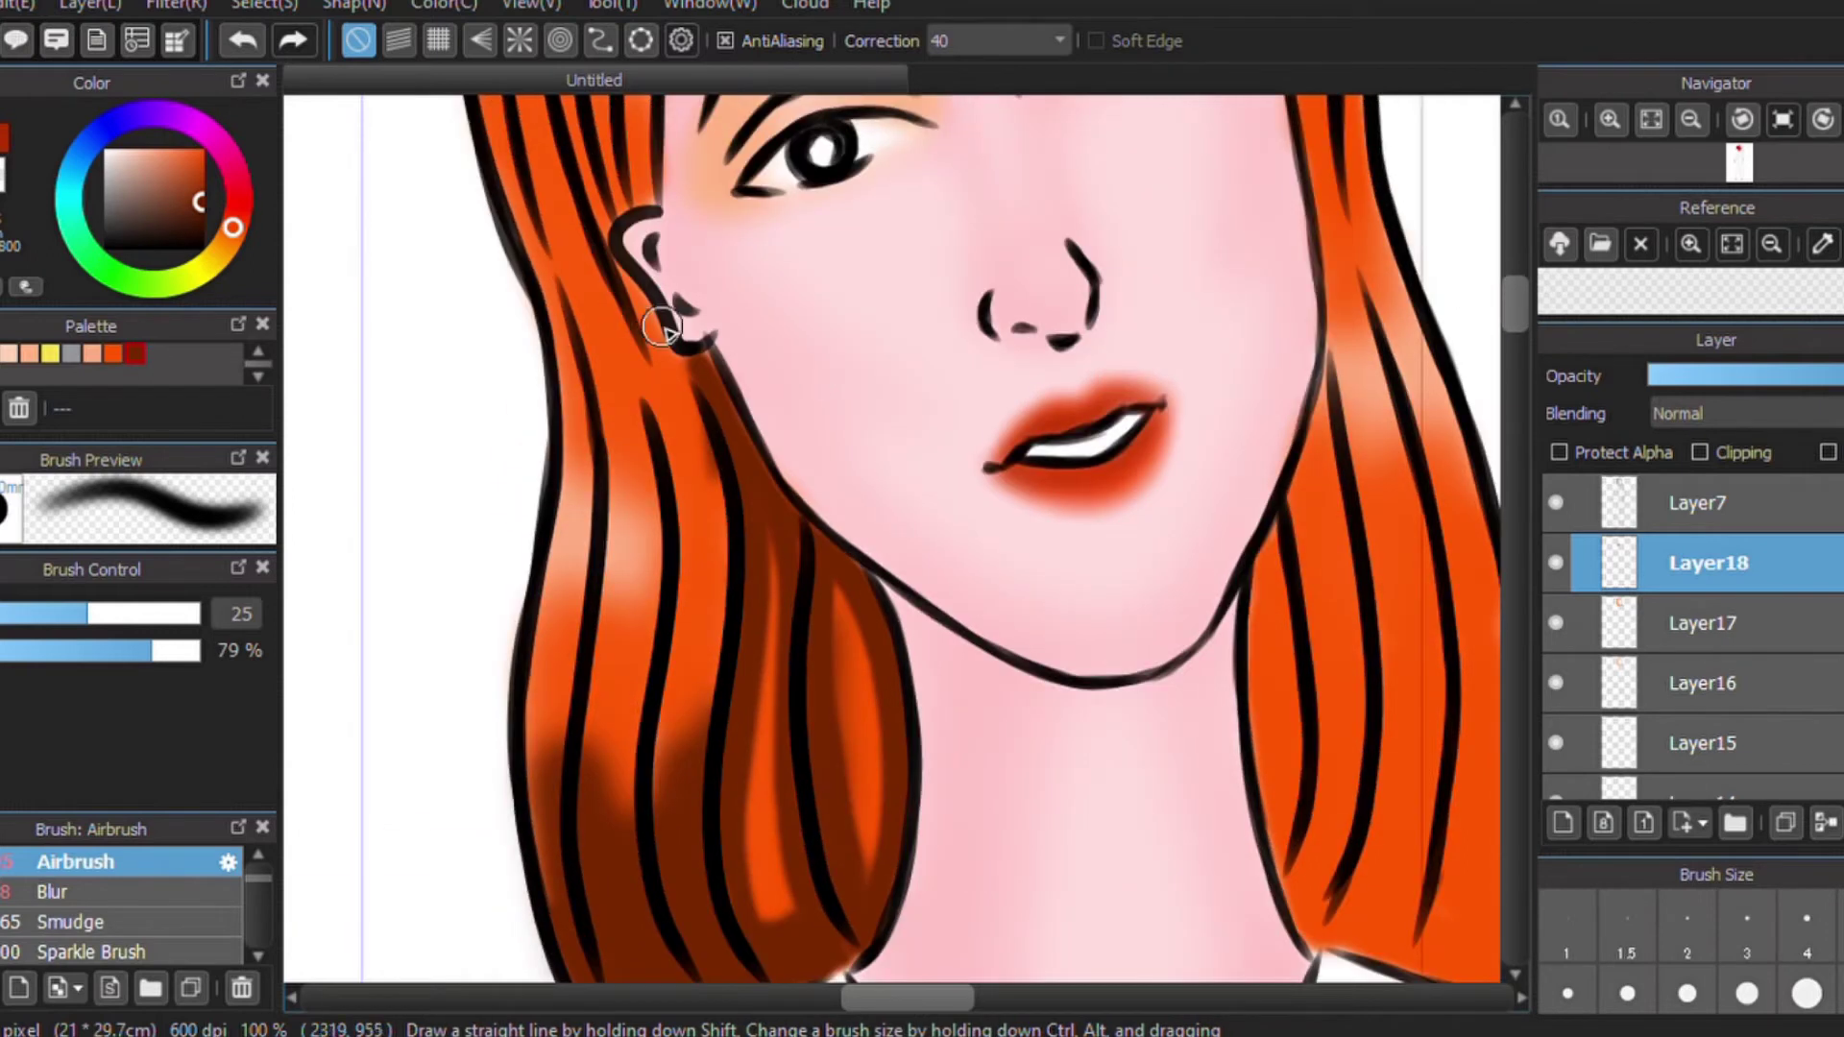
{"action": "left_click_drag", "start_coordinate": [715, 590], "coordinate": [701, 629]}
{"action": "left_click_drag", "start_coordinate": [666, 843], "coordinate": [644, 356]}
{"action": "mouse_move", "coordinate": [629, 831]}
{"action": "left_mouse_down"}
{"action": "mouse_move", "coordinate": [625, 774]}
{"action": "mouse_move", "coordinate": [581, 721]}
{"action": "mouse_move", "coordinate": [531, 720]}
{"action": "left_mouse_up"}
{"action": "scroll", "coordinate": [531, 719], "scroll_direction": "up", "scroll_amount": 10}
{"action": "mouse_move", "coordinate": [740, 411]}
{"action": "left_mouse_down"}
{"action": "mouse_move", "coordinate": [823, 411]}
{"action": "mouse_move", "coordinate": [538, 515]}
{"action": "mouse_move", "coordinate": [683, 733]}
{"action": "mouse_move", "coordinate": [653, 846]}
{"action": "left_mouse_up"}
Add brown shadows to the strands at the top of the head and the right-side strands near the jaw.
{"action": "left_click_drag", "start_coordinate": [988, 503], "coordinate": [1140, 475]}
{"action": "scroll", "coordinate": [1140, 475], "scroll_direction": "down", "scroll_amount": 3}
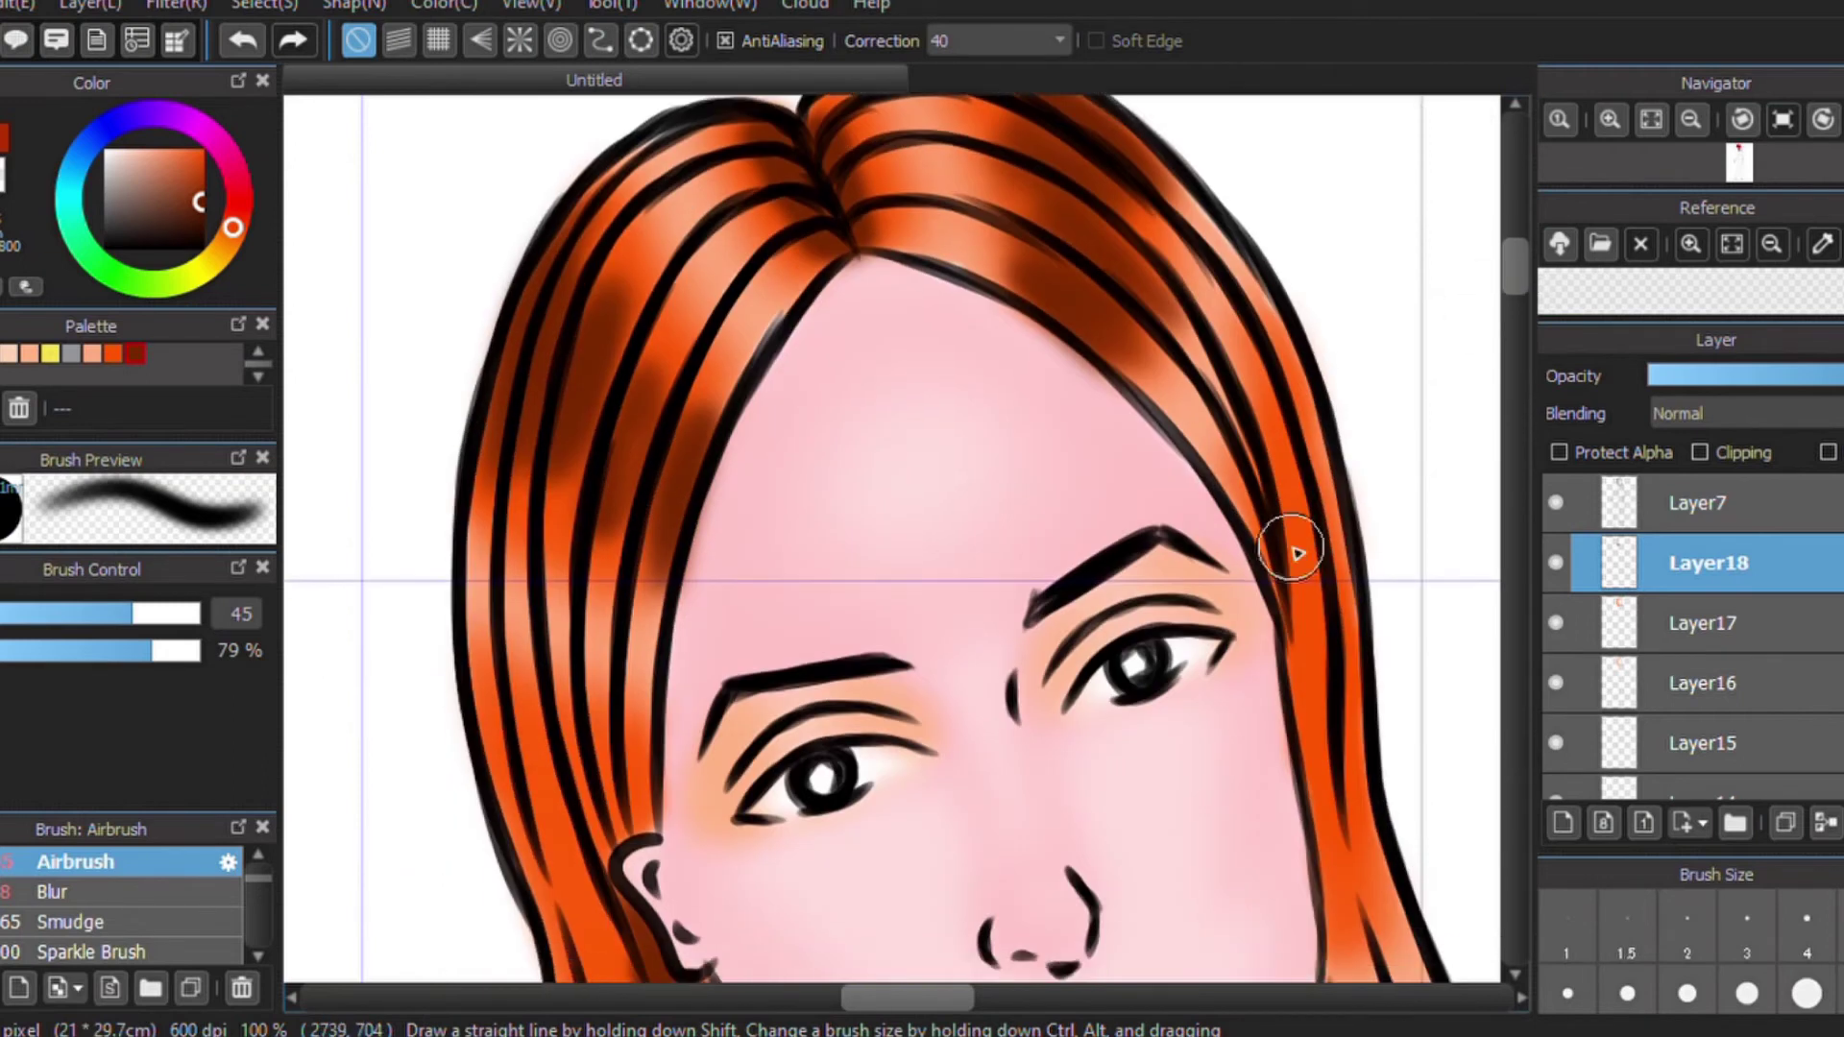
{"action": "mouse_move", "coordinate": [1305, 647]}
{"action": "left_mouse_down"}
{"action": "mouse_move", "coordinate": [1321, 623]}
{"action": "mouse_move", "coordinate": [1265, 478]}
{"action": "mouse_move", "coordinate": [1359, 712]}
{"action": "mouse_move", "coordinate": [1326, 721]}
{"action": "left_mouse_up"}
{"action": "scroll", "coordinate": [1534, 310], "scroll_direction": "down", "scroll_amount": 5}
{"action": "scroll", "coordinate": [1534, 310], "scroll_direction": "down", "scroll_amount": 1}
{"action": "mouse_move", "coordinate": [1292, 480]}
{"action": "left_mouse_down"}
{"action": "mouse_move", "coordinate": [1265, 709]}
{"action": "mouse_move", "coordinate": [1277, 975]}
{"action": "left_mouse_up"}
{"action": "left_click_drag", "start_coordinate": [1326, 453], "coordinate": [1324, 622]}
{"action": "scroll", "coordinate": [1323, 623], "scroll_direction": "down", "scroll_amount": 2}
{"action": "mouse_move", "coordinate": [1359, 556]}
{"action": "left_mouse_down"}
{"action": "mouse_move", "coordinate": [1288, 659]}
{"action": "mouse_move", "coordinate": [1335, 730]}
{"action": "left_mouse_up"}
{"action": "scroll", "coordinate": [1239, 403], "scroll_direction": "up", "scroll_amount": 2}
{"action": "scroll", "coordinate": [1239, 403], "scroll_direction": "right", "scroll_amount": 1}
Shade the left-side hair strands near the ear dark brown, undoing stray strokes.
{"action": "left_click_drag", "start_coordinate": [459, 384], "coordinate": [444, 823]}
{"action": "key", "text": "ctrl+z"}
{"action": "left_click_drag", "start_coordinate": [452, 442], "coordinate": [432, 762]}
{"action": "left_click_drag", "start_coordinate": [466, 634], "coordinate": [467, 743]}
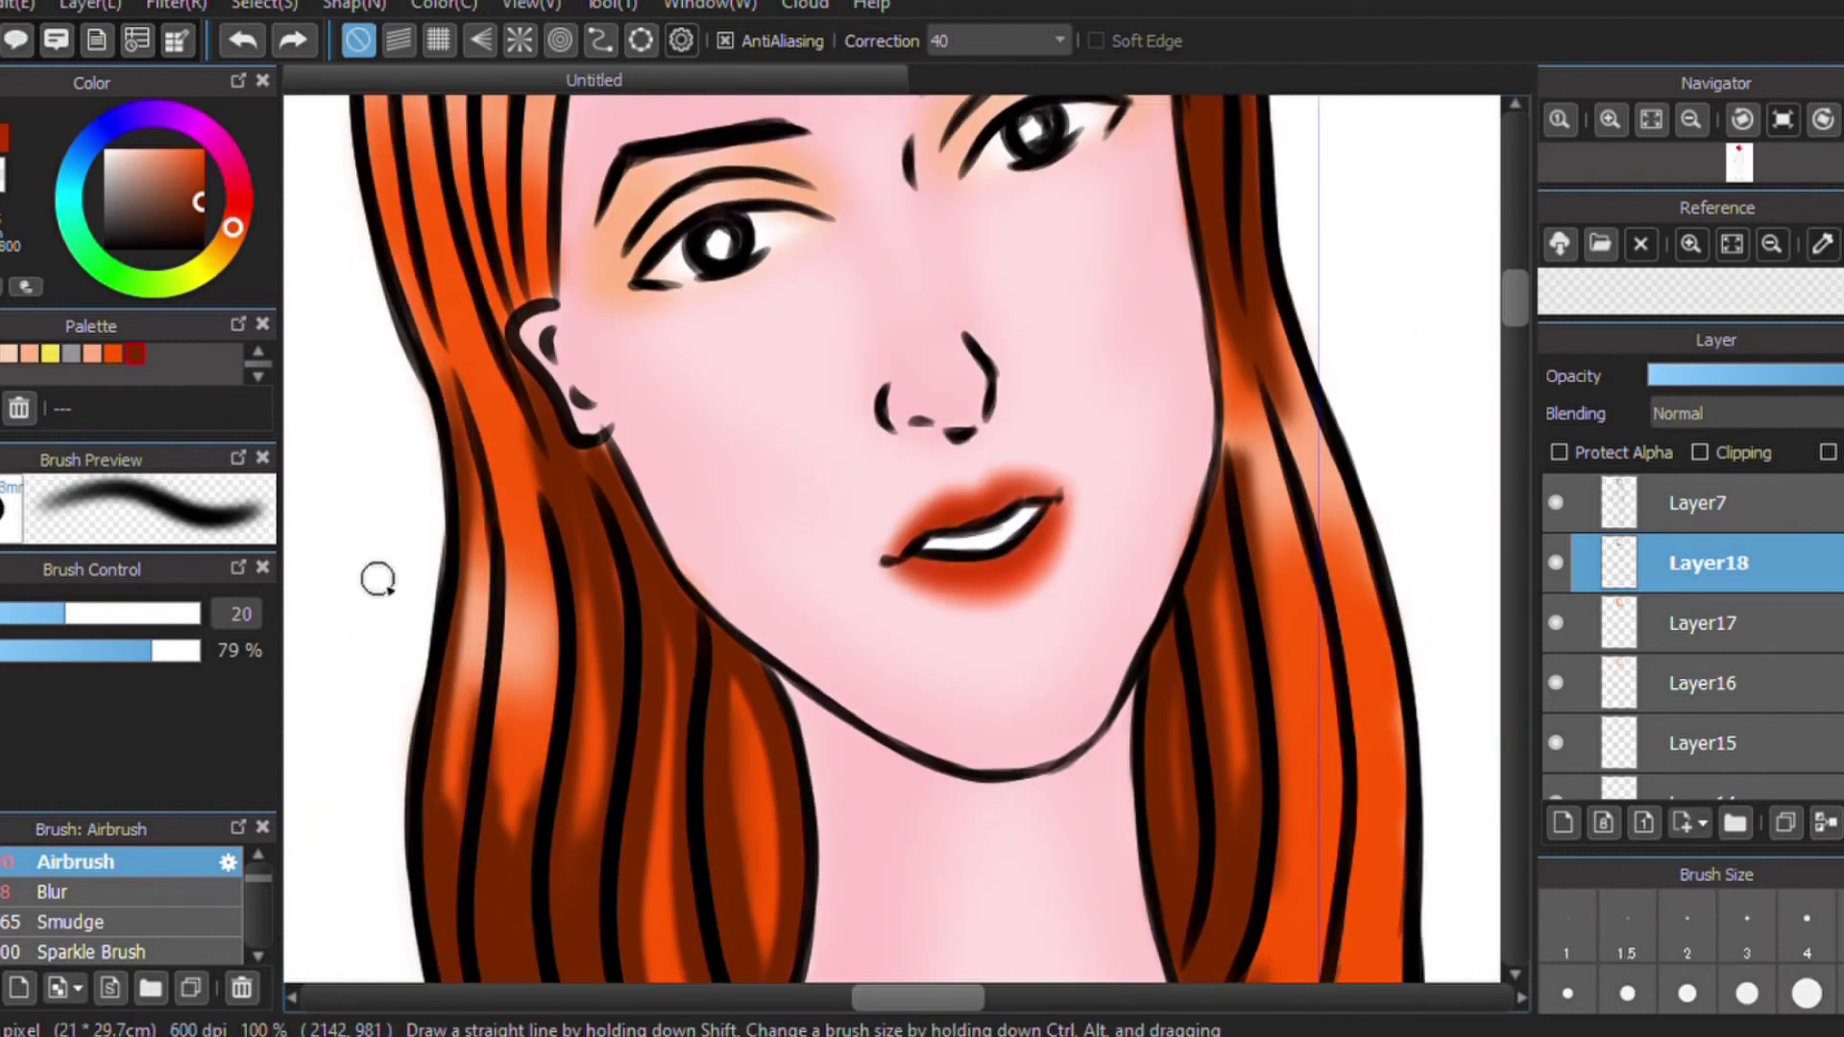
{"action": "scroll", "coordinate": [461, 768], "scroll_direction": "up", "scroll_amount": 5}
{"action": "left_click_drag", "start_coordinate": [445, 852], "coordinate": [372, 632]}
{"action": "key", "text": "ctrl+z"}
{"action": "mouse_move", "coordinate": [452, 807]}
{"action": "left_mouse_down"}
{"action": "mouse_move", "coordinate": [515, 742]}
{"action": "mouse_move", "coordinate": [412, 617]}
{"action": "mouse_move", "coordinate": [477, 774]}
{"action": "mouse_move", "coordinate": [486, 914]}
{"action": "left_mouse_up"}
Add more dark shadow to the right-side hair with a smaller brush.
{"action": "scroll", "coordinate": [495, 865], "scroll_direction": "down", "scroll_amount": 4}
{"action": "scroll", "coordinate": [1276, 707], "scroll_direction": "down", "scroll_amount": 4}
{"action": "mouse_move", "coordinate": [1276, 708]}
{"action": "left_mouse_down"}
{"action": "mouse_move", "coordinate": [1395, 880]}
{"action": "mouse_move", "coordinate": [1255, 679]}
{"action": "mouse_move", "coordinate": [1359, 659]}
{"action": "mouse_move", "coordinate": [1326, 451]}
{"action": "left_mouse_up"}
{"action": "scroll", "coordinate": [1490, 239], "scroll_direction": "up", "scroll_amount": 3}
{"action": "left_click", "coordinate": [75, 614]}
{"action": "mouse_move", "coordinate": [1335, 778]}
{"action": "left_mouse_down"}
{"action": "mouse_move", "coordinate": [1284, 394]}
{"action": "mouse_move", "coordinate": [1301, 609]}
{"action": "left_mouse_up"}
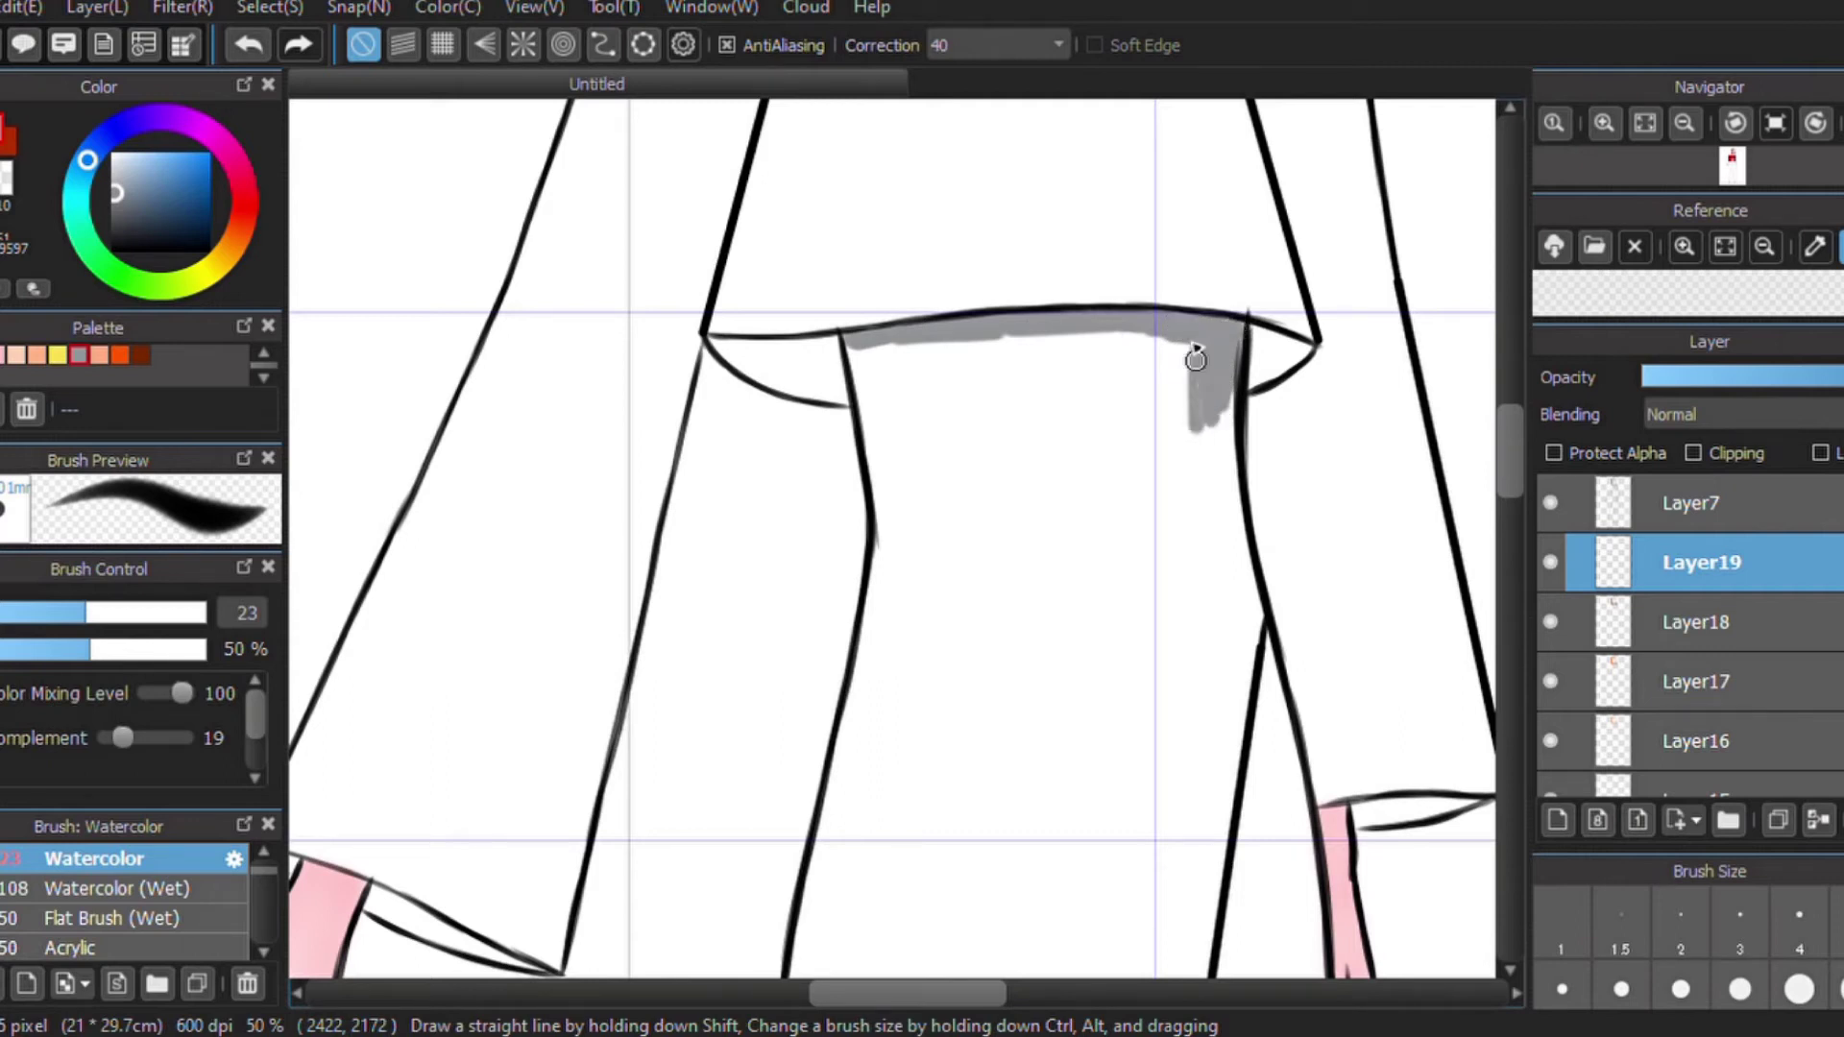
At brush size 81, lay a broad grey wash over the upper dress up to its right outline.
{"action": "left_click_drag", "start_coordinate": [87, 613], "coordinate": [169, 613]}
{"action": "mouse_move", "coordinate": [1168, 356]}
{"action": "left_mouse_down"}
{"action": "mouse_move", "coordinate": [1165, 394]}
{"action": "mouse_move", "coordinate": [1108, 357]}
{"action": "mouse_move", "coordinate": [958, 362]}
{"action": "mouse_move", "coordinate": [1029, 358]}
{"action": "mouse_move", "coordinate": [918, 401]}
{"action": "mouse_move", "coordinate": [856, 350]}
{"action": "mouse_move", "coordinate": [934, 626]}
{"action": "mouse_move", "coordinate": [1023, 534]}
{"action": "mouse_move", "coordinate": [1162, 634]}
{"action": "mouse_move", "coordinate": [1218, 452]}
{"action": "left_mouse_up"}
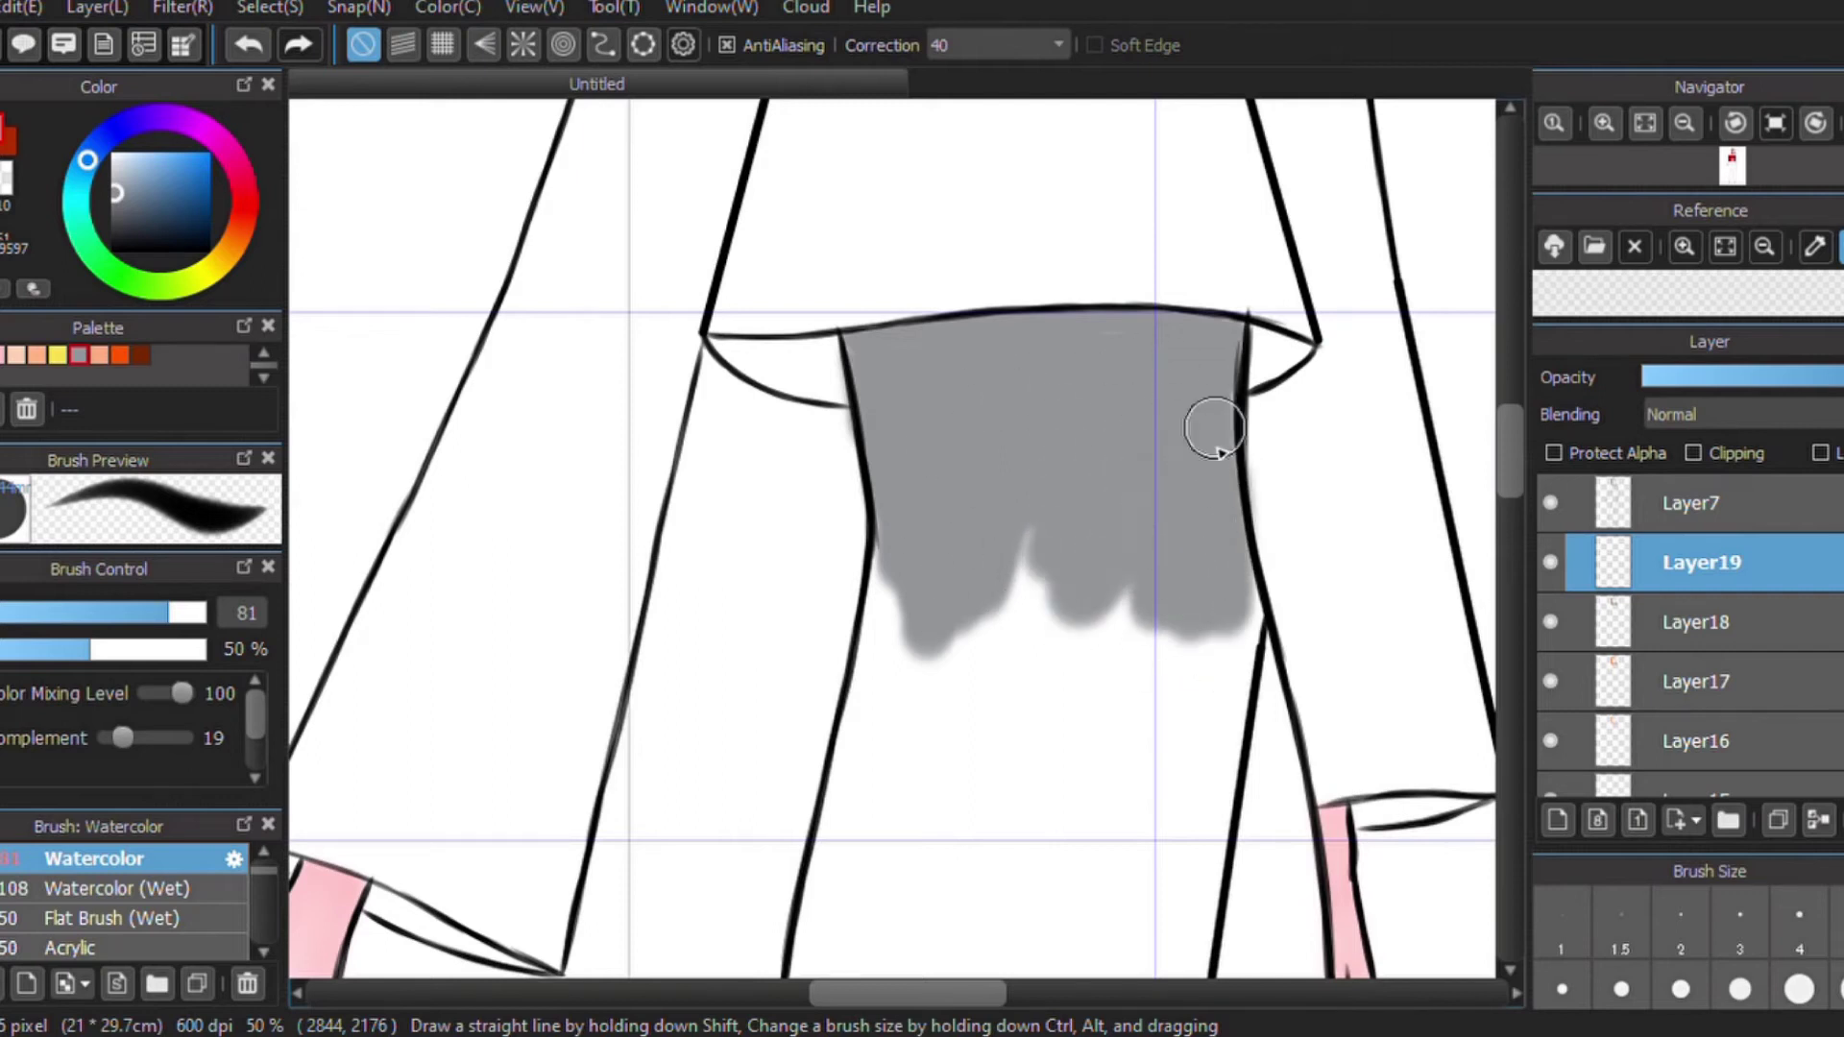
{"action": "mouse_move", "coordinate": [1243, 610]}
{"action": "left_mouse_down"}
{"action": "mouse_move", "coordinate": [1186, 836]}
{"action": "mouse_move", "coordinate": [1194, 926]}
{"action": "mouse_move", "coordinate": [1172, 960]}
{"action": "mouse_move", "coordinate": [1133, 856]}
{"action": "mouse_move", "coordinate": [1124, 629]}
{"action": "mouse_move", "coordinate": [1033, 970]}
{"action": "left_mouse_up"}
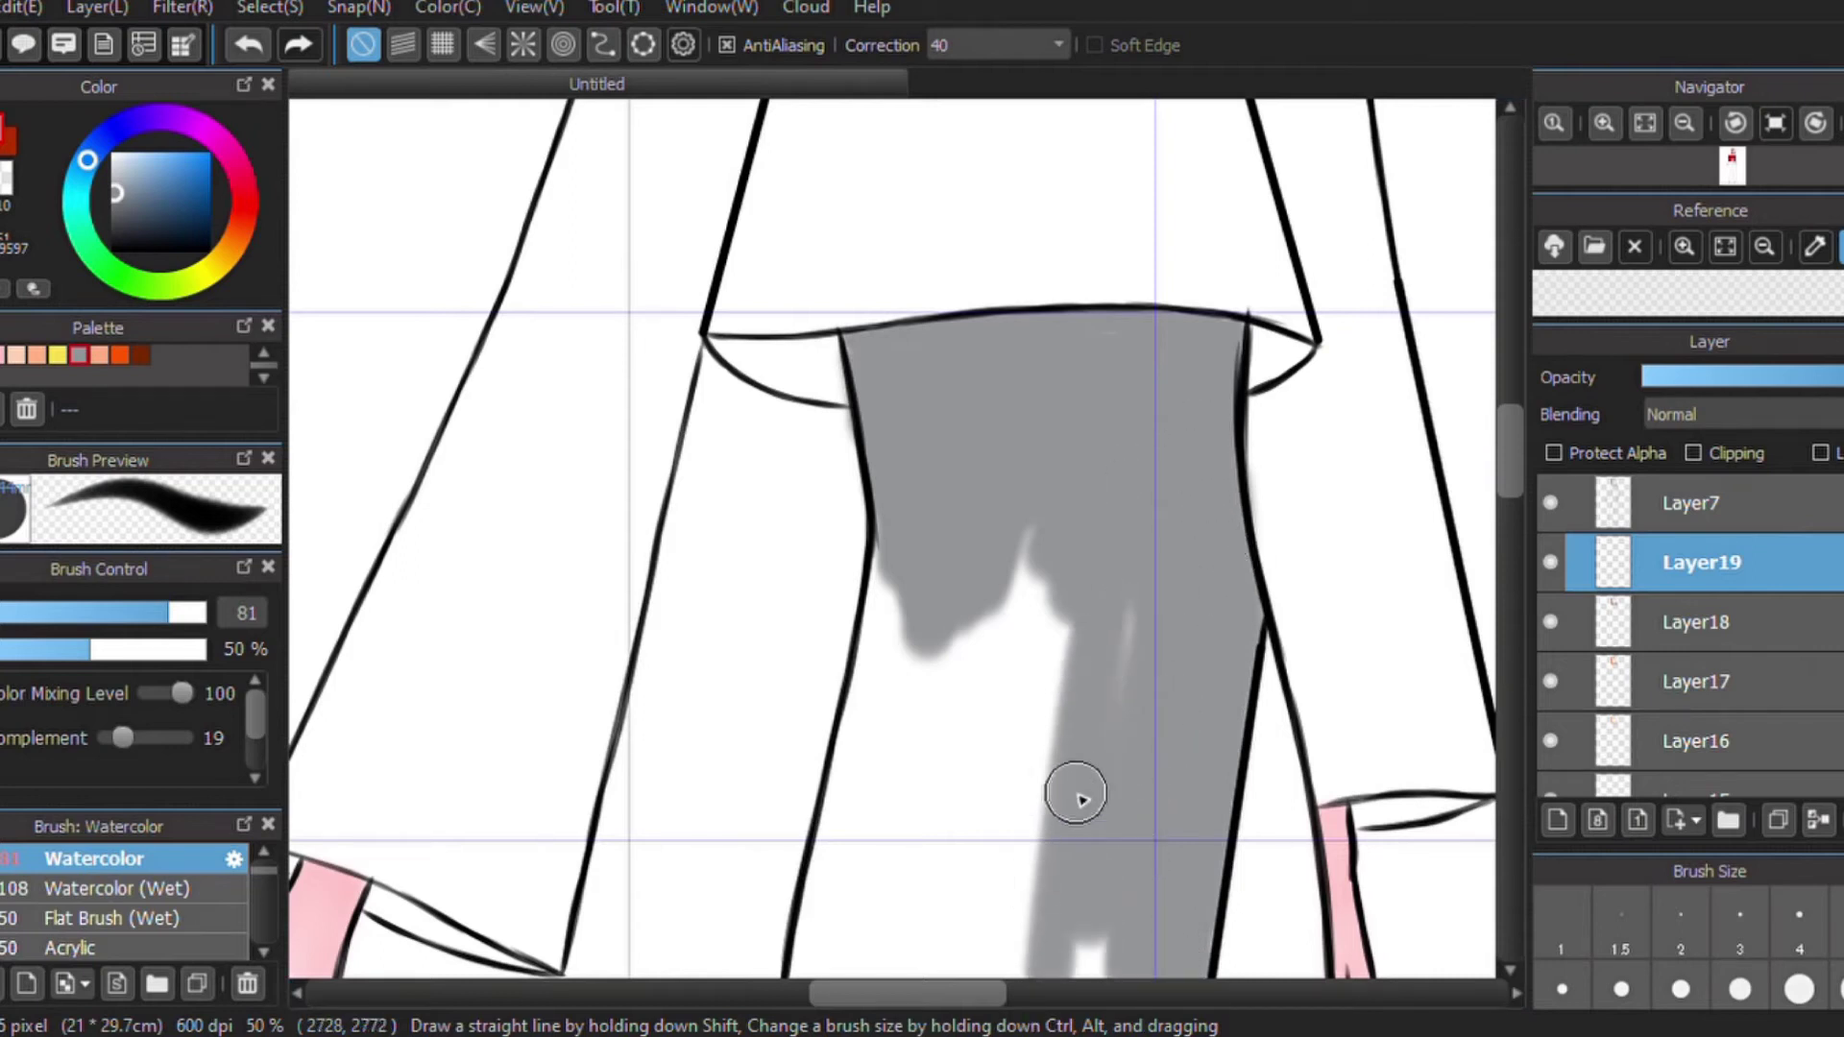
{"action": "mouse_move", "coordinate": [1081, 736]}
{"action": "left_mouse_down"}
{"action": "mouse_move", "coordinate": [1137, 547]}
{"action": "mouse_move", "coordinate": [1078, 539]}
{"action": "mouse_move", "coordinate": [989, 646]}
{"action": "mouse_move", "coordinate": [938, 803]}
{"action": "mouse_move", "coordinate": [1011, 498]}
{"action": "left_mouse_up"}
{"action": "scroll", "coordinate": [1054, 776], "scroll_direction": "down", "scroll_amount": 5}
{"action": "mouse_move", "coordinate": [812, 359]}
{"action": "left_mouse_down"}
{"action": "mouse_move", "coordinate": [795, 552]}
{"action": "mouse_move", "coordinate": [827, 298]}
{"action": "mouse_move", "coordinate": [813, 363]}
{"action": "left_mouse_up"}
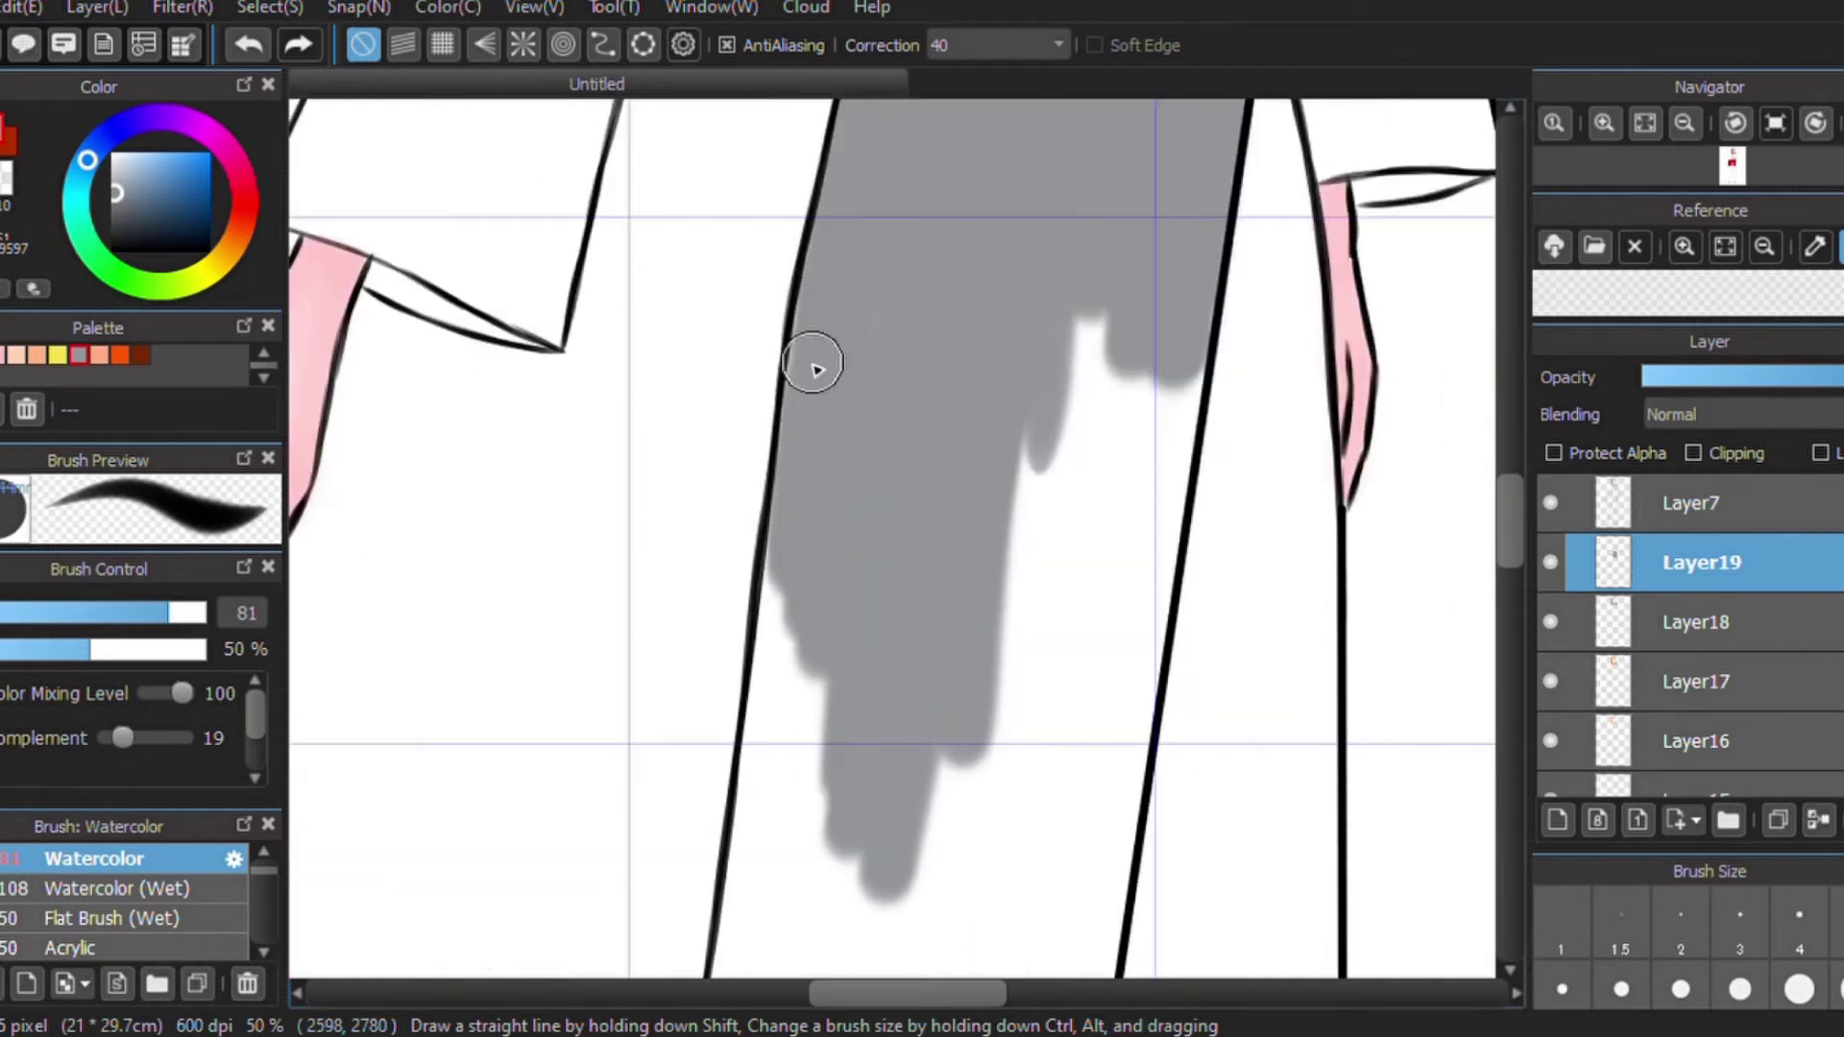
{"action": "mouse_move", "coordinate": [1022, 346]}
{"action": "left_mouse_down"}
{"action": "mouse_move", "coordinate": [1091, 279]}
{"action": "mouse_move", "coordinate": [1104, 391]}
{"action": "mouse_move", "coordinate": [1066, 470]}
{"action": "mouse_move", "coordinate": [1062, 605]}
{"action": "mouse_move", "coordinate": [989, 839]}
{"action": "mouse_move", "coordinate": [1012, 894]}
{"action": "mouse_move", "coordinate": [1076, 372]}
{"action": "left_mouse_up"}
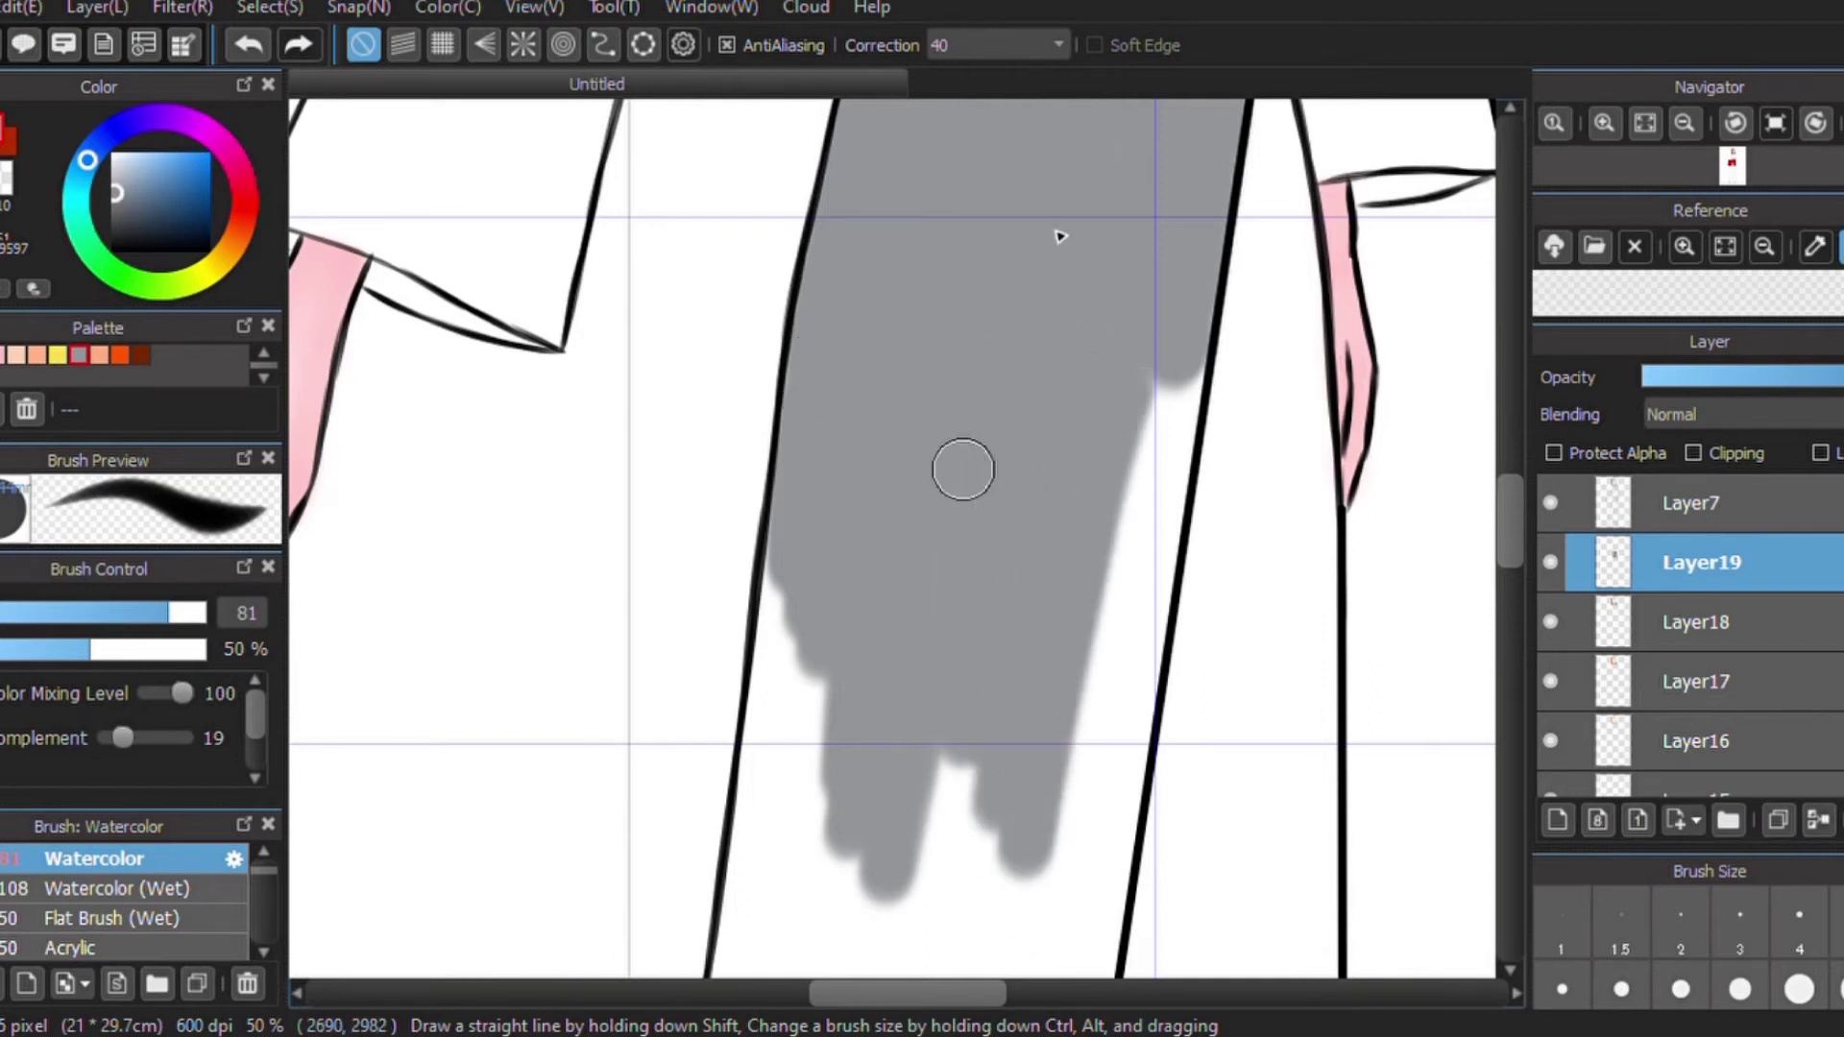
{"action": "mouse_move", "coordinate": [1090, 525]}
{"action": "left_mouse_down"}
{"action": "mouse_move", "coordinate": [1066, 730]}
{"action": "mouse_move", "coordinate": [1185, 348]}
{"action": "left_mouse_up"}
Extend the grey down the lower dress, filling white gaps between the drips up to the left outline.
{"action": "left_click_drag", "start_coordinate": [1156, 509], "coordinate": [1070, 914]}
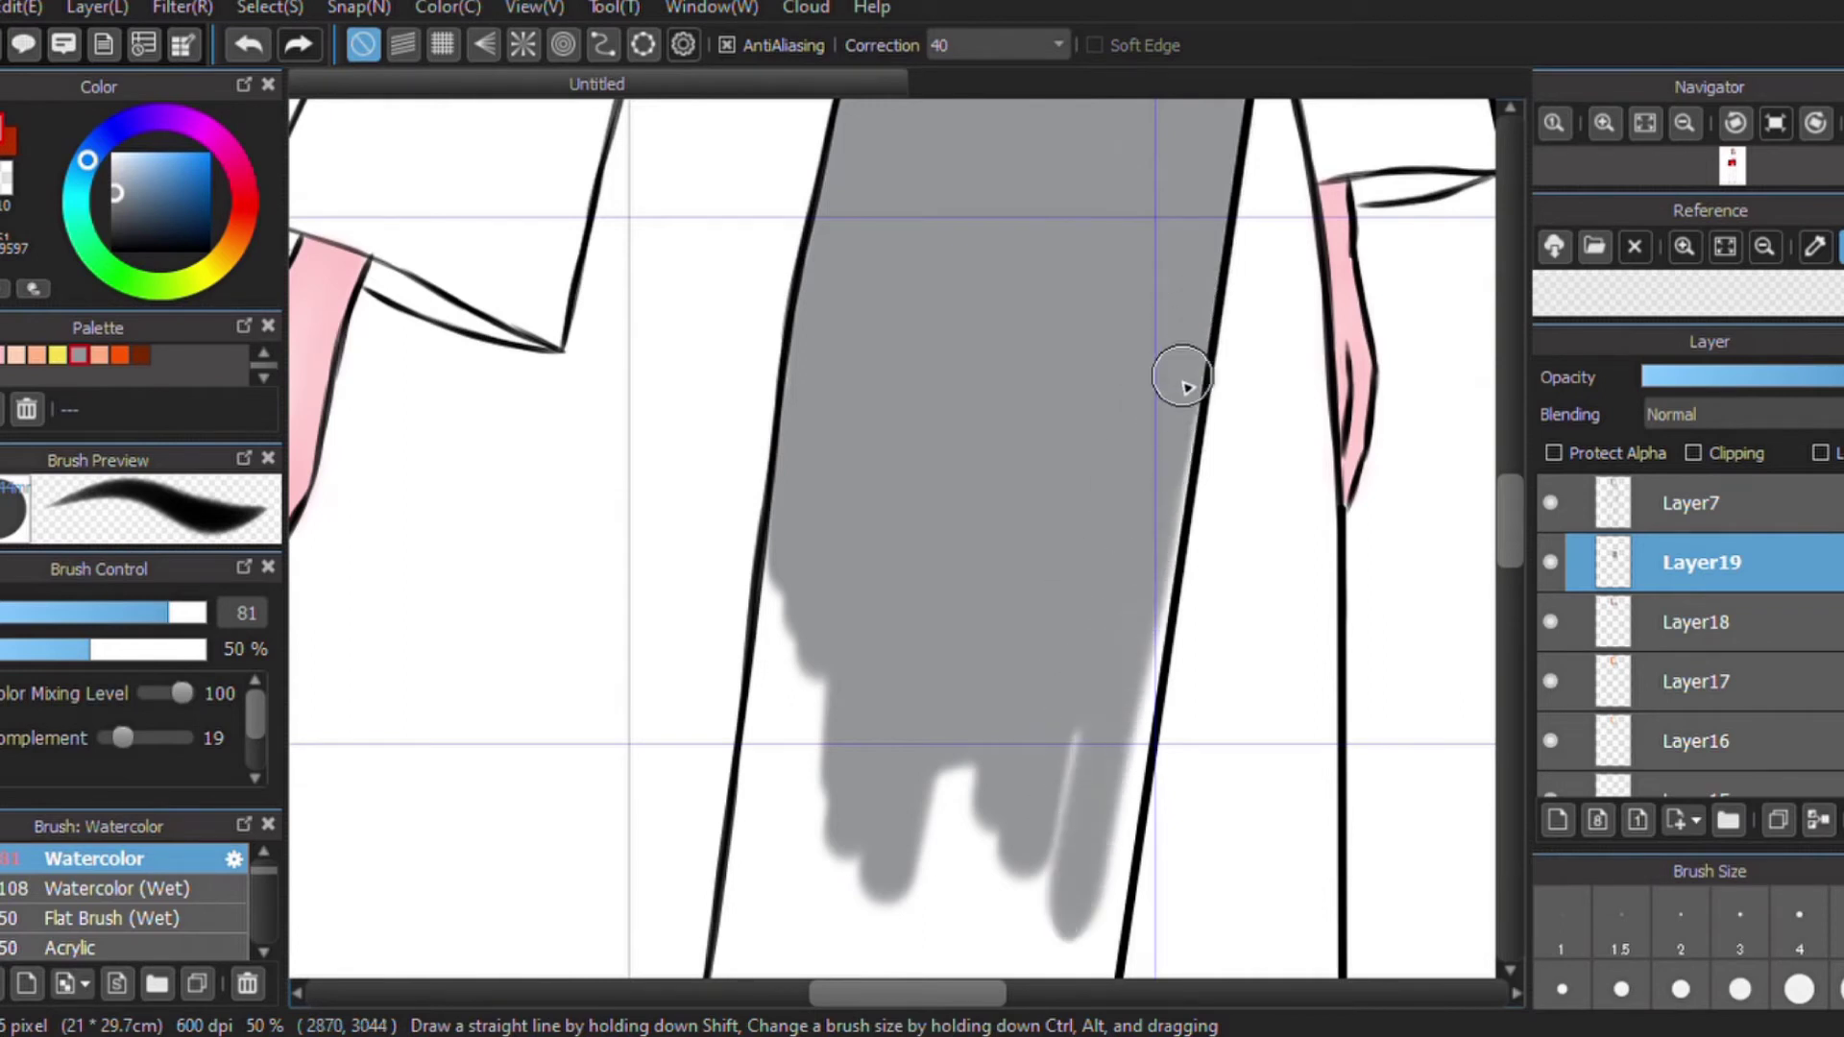
{"action": "left_click_drag", "start_coordinate": [1185, 374], "coordinate": [1083, 869]}
{"action": "left_click_drag", "start_coordinate": [1159, 514], "coordinate": [1078, 807]}
{"action": "left_click_drag", "start_coordinate": [1185, 400], "coordinate": [1083, 922]}
{"action": "left_click_drag", "start_coordinate": [1104, 778], "coordinate": [1104, 960]}
{"action": "mouse_move", "coordinate": [1098, 684]}
{"action": "left_mouse_down"}
{"action": "mouse_move", "coordinate": [1057, 893]}
{"action": "mouse_move", "coordinate": [1004, 960]}
{"action": "left_mouse_up"}
{"action": "left_click_drag", "start_coordinate": [1039, 736], "coordinate": [966, 961]}
{"action": "left_click_drag", "start_coordinate": [960, 766], "coordinate": [906, 938]}
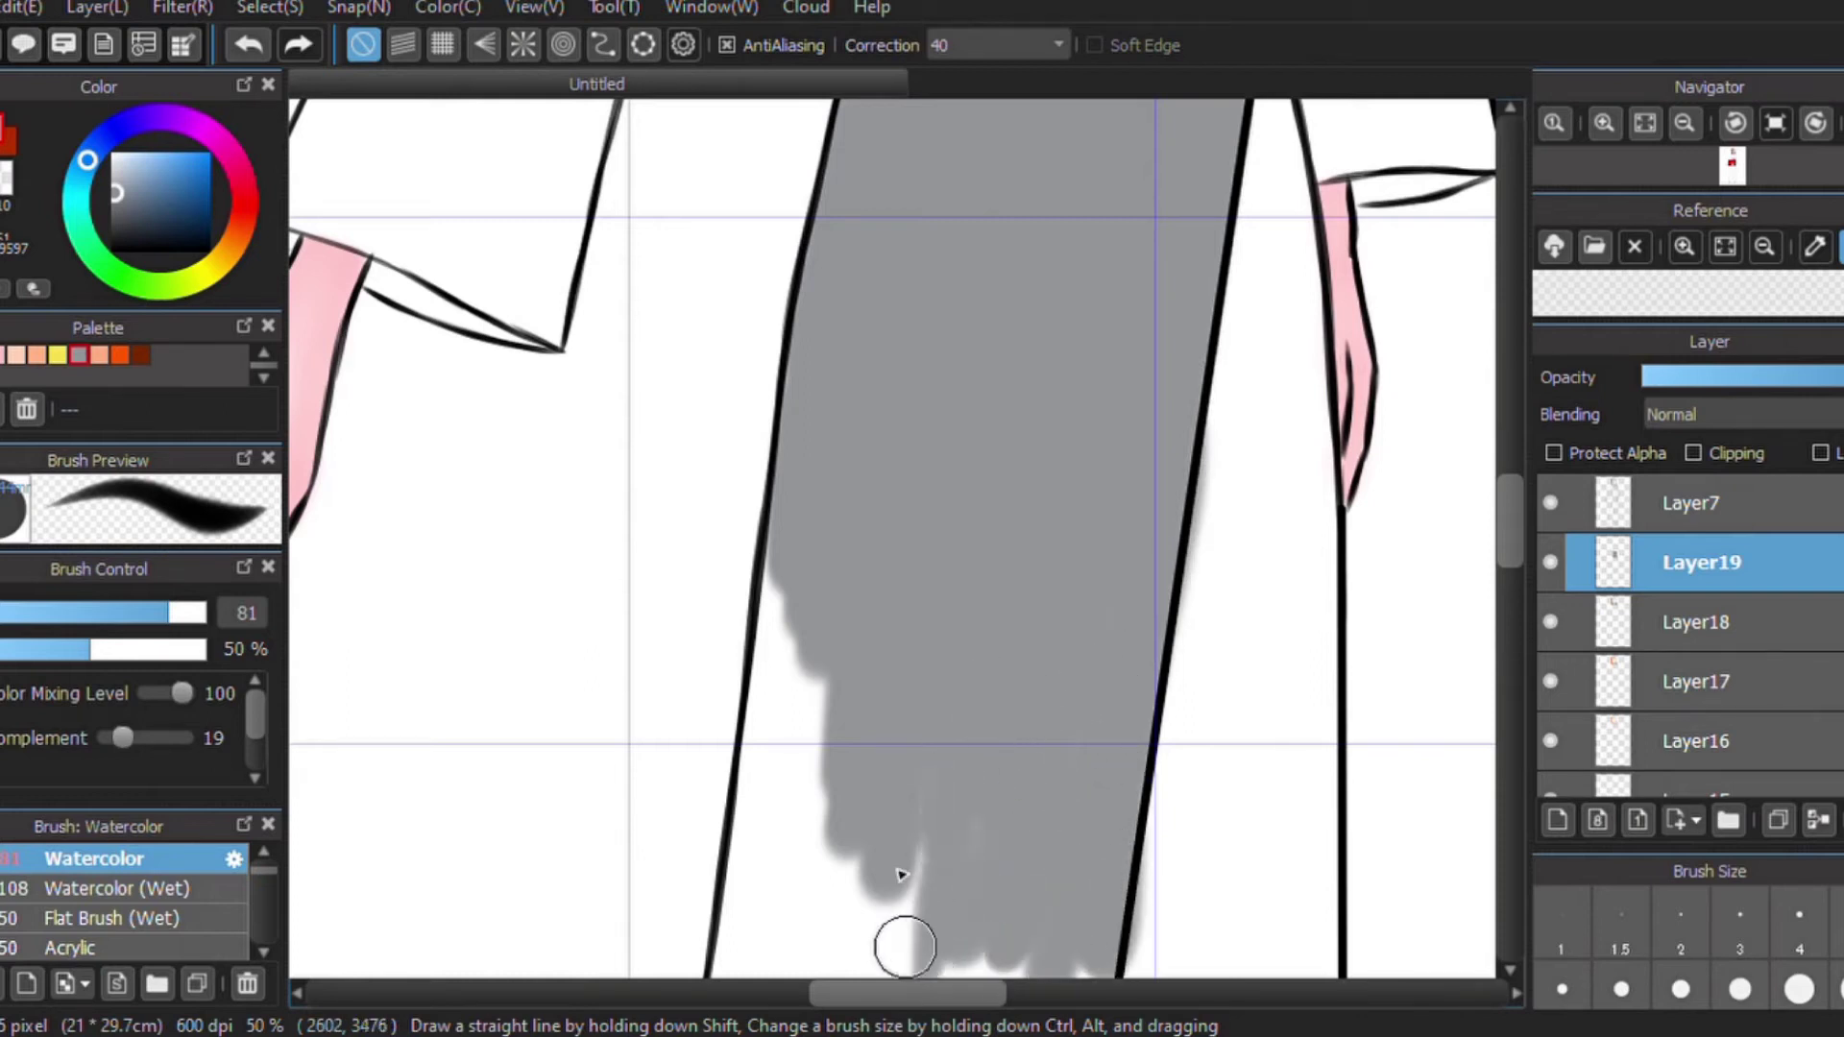
{"action": "left_click_drag", "start_coordinate": [943, 729], "coordinate": [918, 909]}
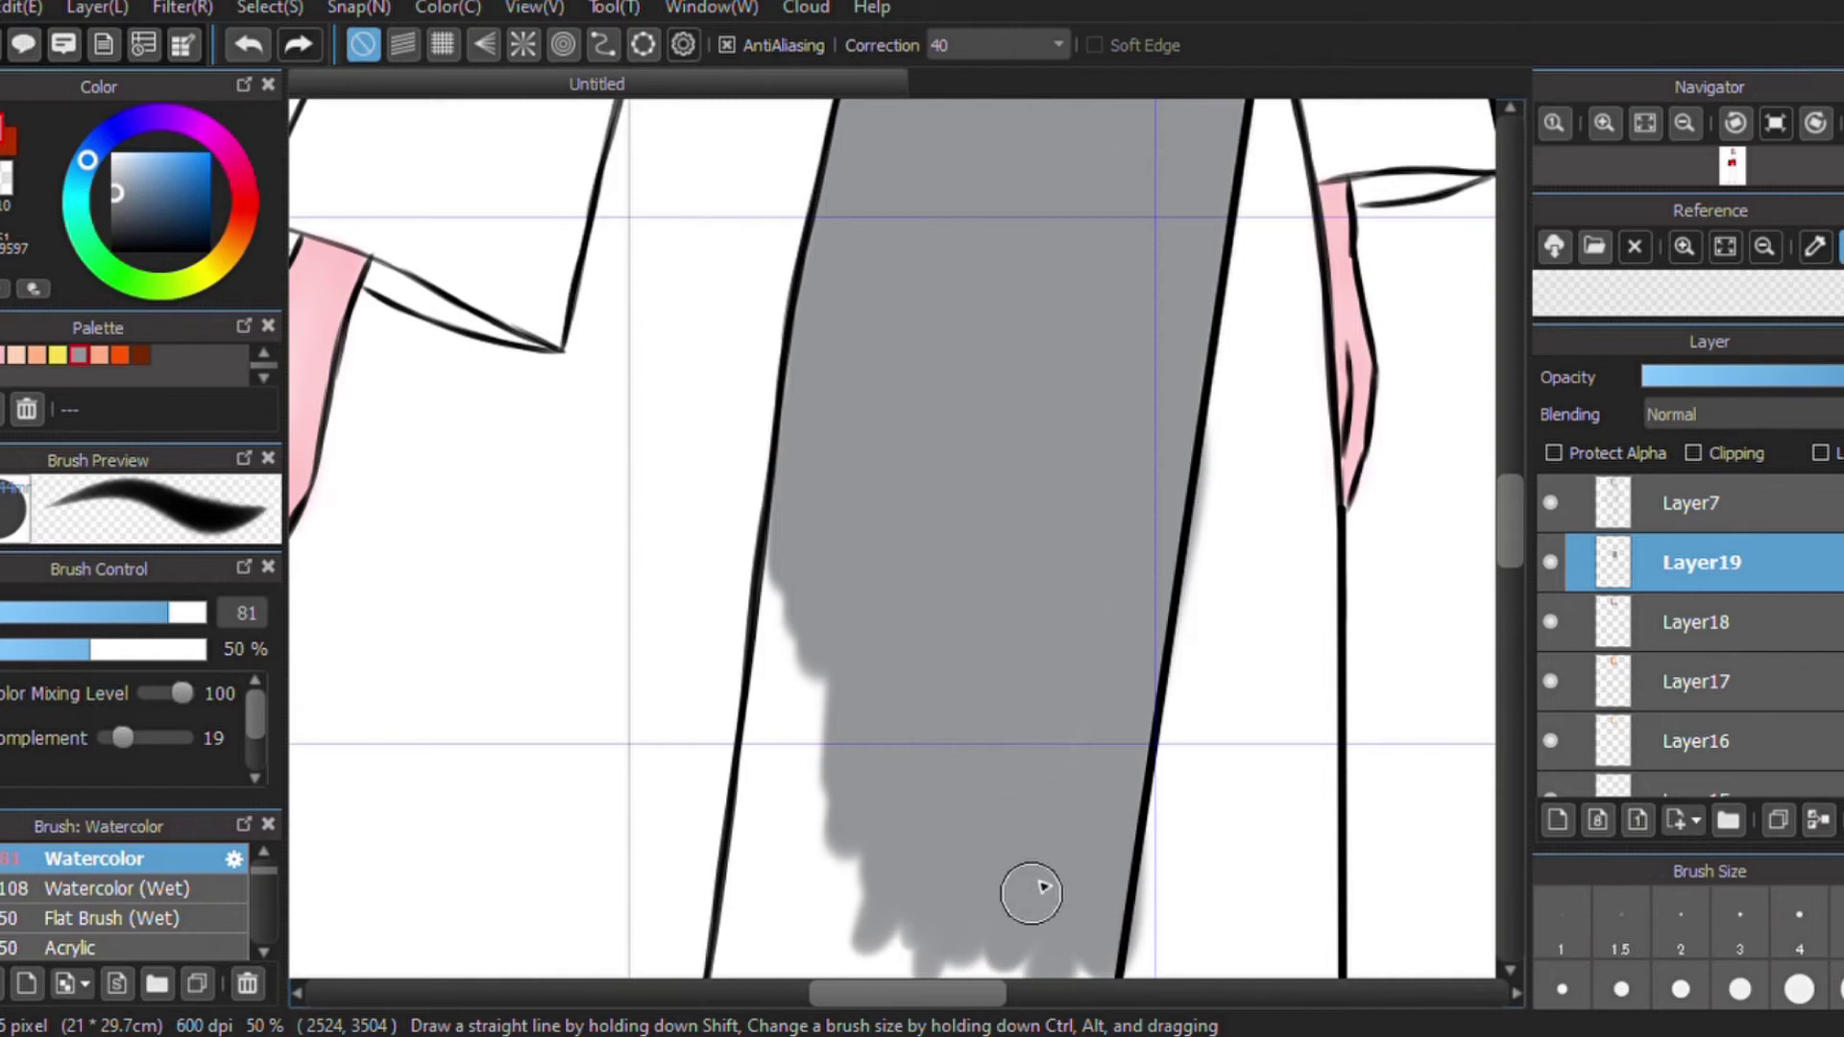
{"action": "left_click_drag", "start_coordinate": [980, 657], "coordinate": [819, 989]}
{"action": "mouse_move", "coordinate": [785, 874]}
{"action": "left_mouse_down"}
{"action": "mouse_move", "coordinate": [762, 836]}
{"action": "mouse_move", "coordinate": [787, 722]}
{"action": "left_mouse_up"}
{"action": "left_click_drag", "start_coordinate": [751, 959], "coordinate": [769, 724]}
{"action": "scroll", "coordinate": [1029, 708], "scroll_direction": "down", "scroll_amount": 5}
Close the white gaps and notches along the dress's right outline and middle with grey.
{"action": "mouse_move", "coordinate": [1082, 468]}
{"action": "left_mouse_down"}
{"action": "mouse_move", "coordinate": [996, 843]}
{"action": "mouse_move", "coordinate": [1016, 965]}
{"action": "mouse_move", "coordinate": [919, 971]}
{"action": "mouse_move", "coordinate": [951, 836]}
{"action": "mouse_move", "coordinate": [995, 788]}
{"action": "left_mouse_up"}
{"action": "mouse_move", "coordinate": [987, 881]}
{"action": "left_mouse_down"}
{"action": "mouse_move", "coordinate": [840, 753]}
{"action": "mouse_move", "coordinate": [868, 609]}
{"action": "mouse_move", "coordinate": [942, 503]}
{"action": "mouse_move", "coordinate": [892, 710]}
{"action": "left_mouse_up"}
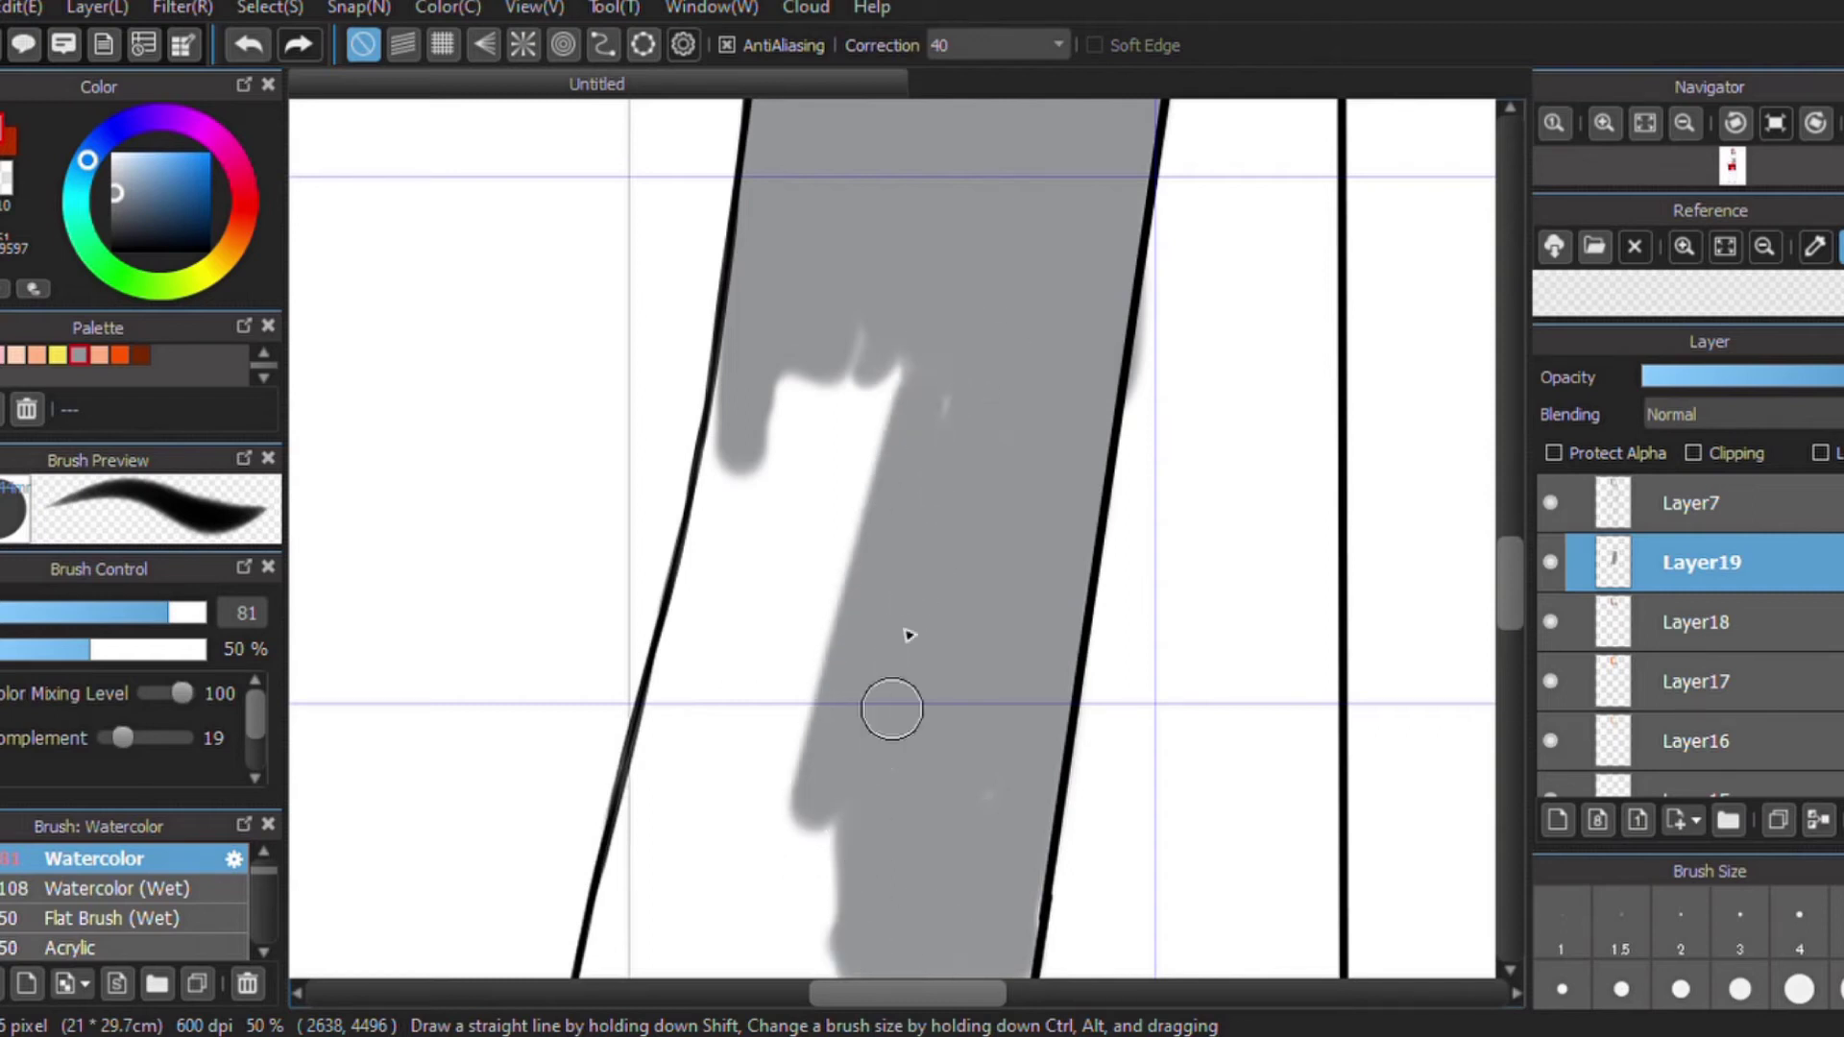
{"action": "mouse_move", "coordinate": [924, 346]}
{"action": "left_mouse_down"}
{"action": "mouse_move", "coordinate": [794, 650]}
{"action": "mouse_move", "coordinate": [765, 778]}
{"action": "mouse_move", "coordinate": [768, 595]}
{"action": "left_mouse_up"}
{"action": "mouse_move", "coordinate": [861, 471]}
{"action": "left_mouse_down"}
{"action": "mouse_move", "coordinate": [883, 363]}
{"action": "mouse_move", "coordinate": [840, 769]}
{"action": "left_mouse_up"}
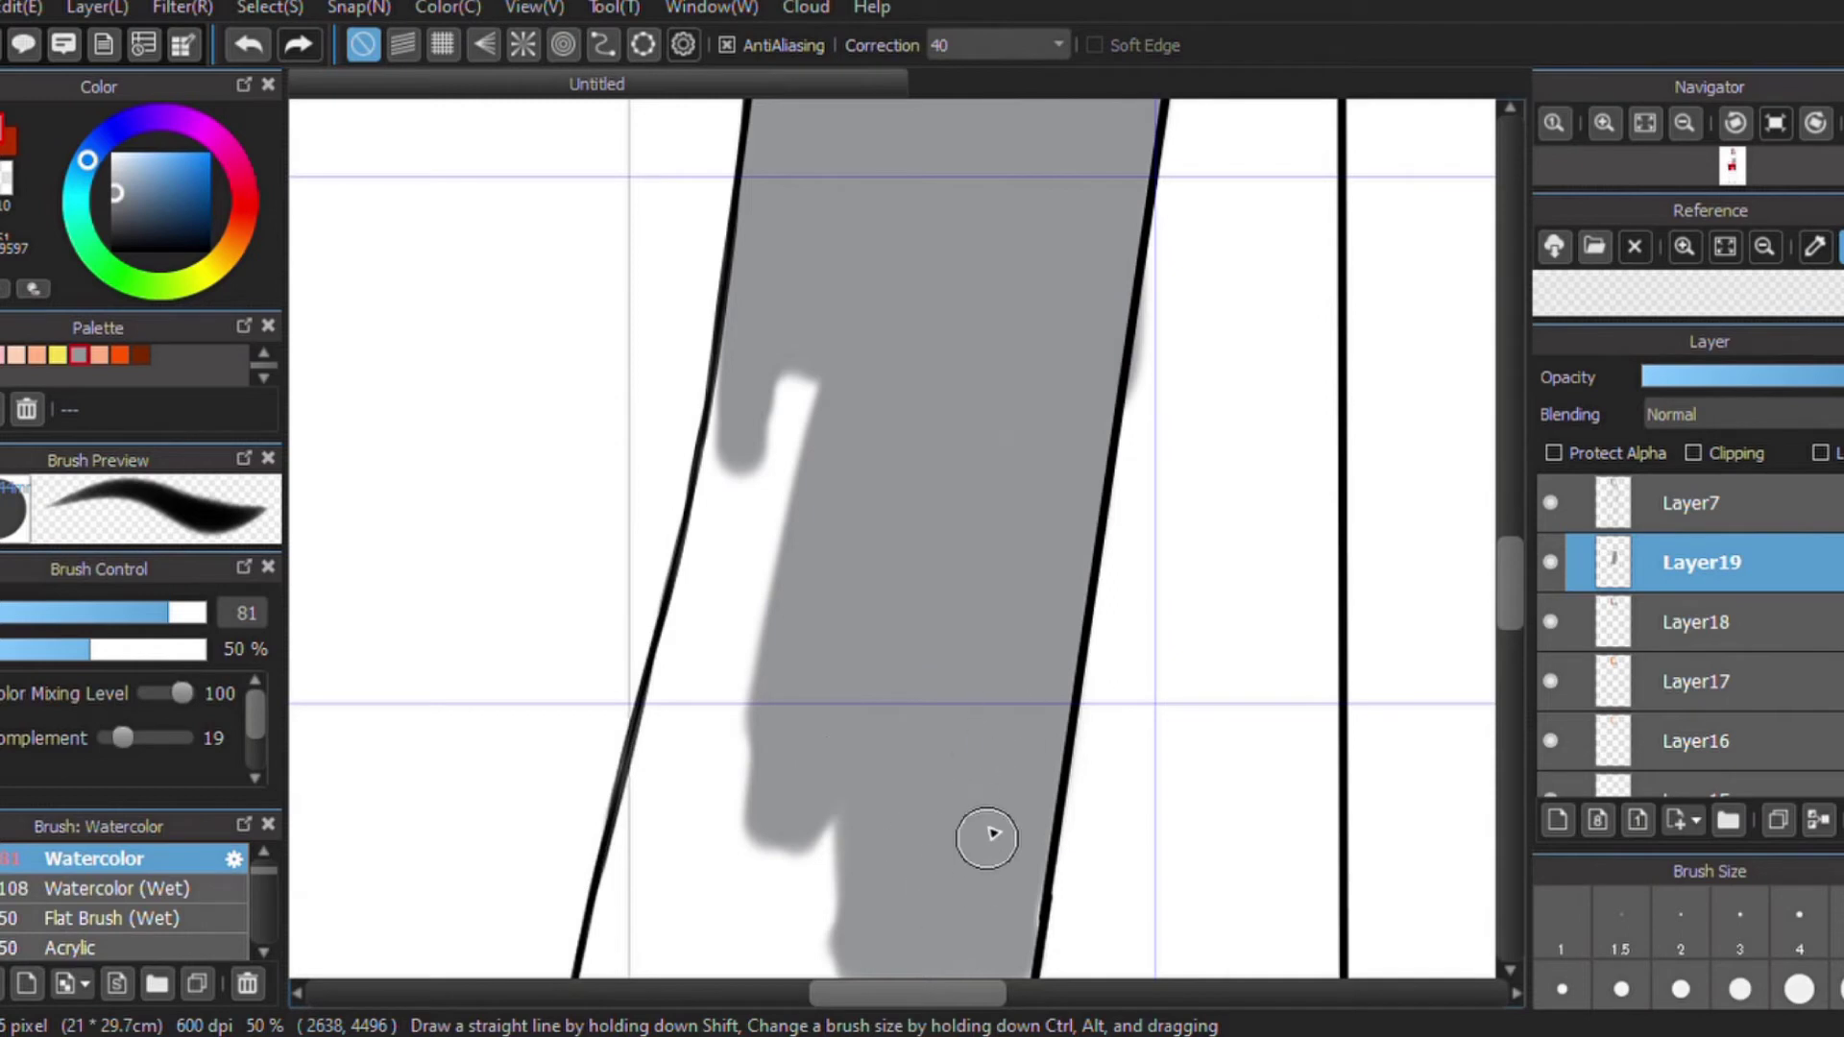
{"action": "mouse_move", "coordinate": [865, 411]}
{"action": "left_mouse_down"}
{"action": "mouse_move", "coordinate": [721, 606]}
{"action": "mouse_move", "coordinate": [704, 700]}
{"action": "mouse_move", "coordinate": [832, 297]}
{"action": "left_mouse_up"}
{"action": "mouse_move", "coordinate": [723, 584]}
{"action": "left_mouse_down"}
{"action": "mouse_move", "coordinate": [758, 346]}
{"action": "mouse_move", "coordinate": [740, 344]}
{"action": "mouse_move", "coordinate": [691, 663]}
{"action": "mouse_move", "coordinate": [638, 914]}
{"action": "mouse_move", "coordinate": [638, 878]}
{"action": "mouse_move", "coordinate": [619, 922]}
{"action": "mouse_move", "coordinate": [639, 865]}
{"action": "left_mouse_up"}
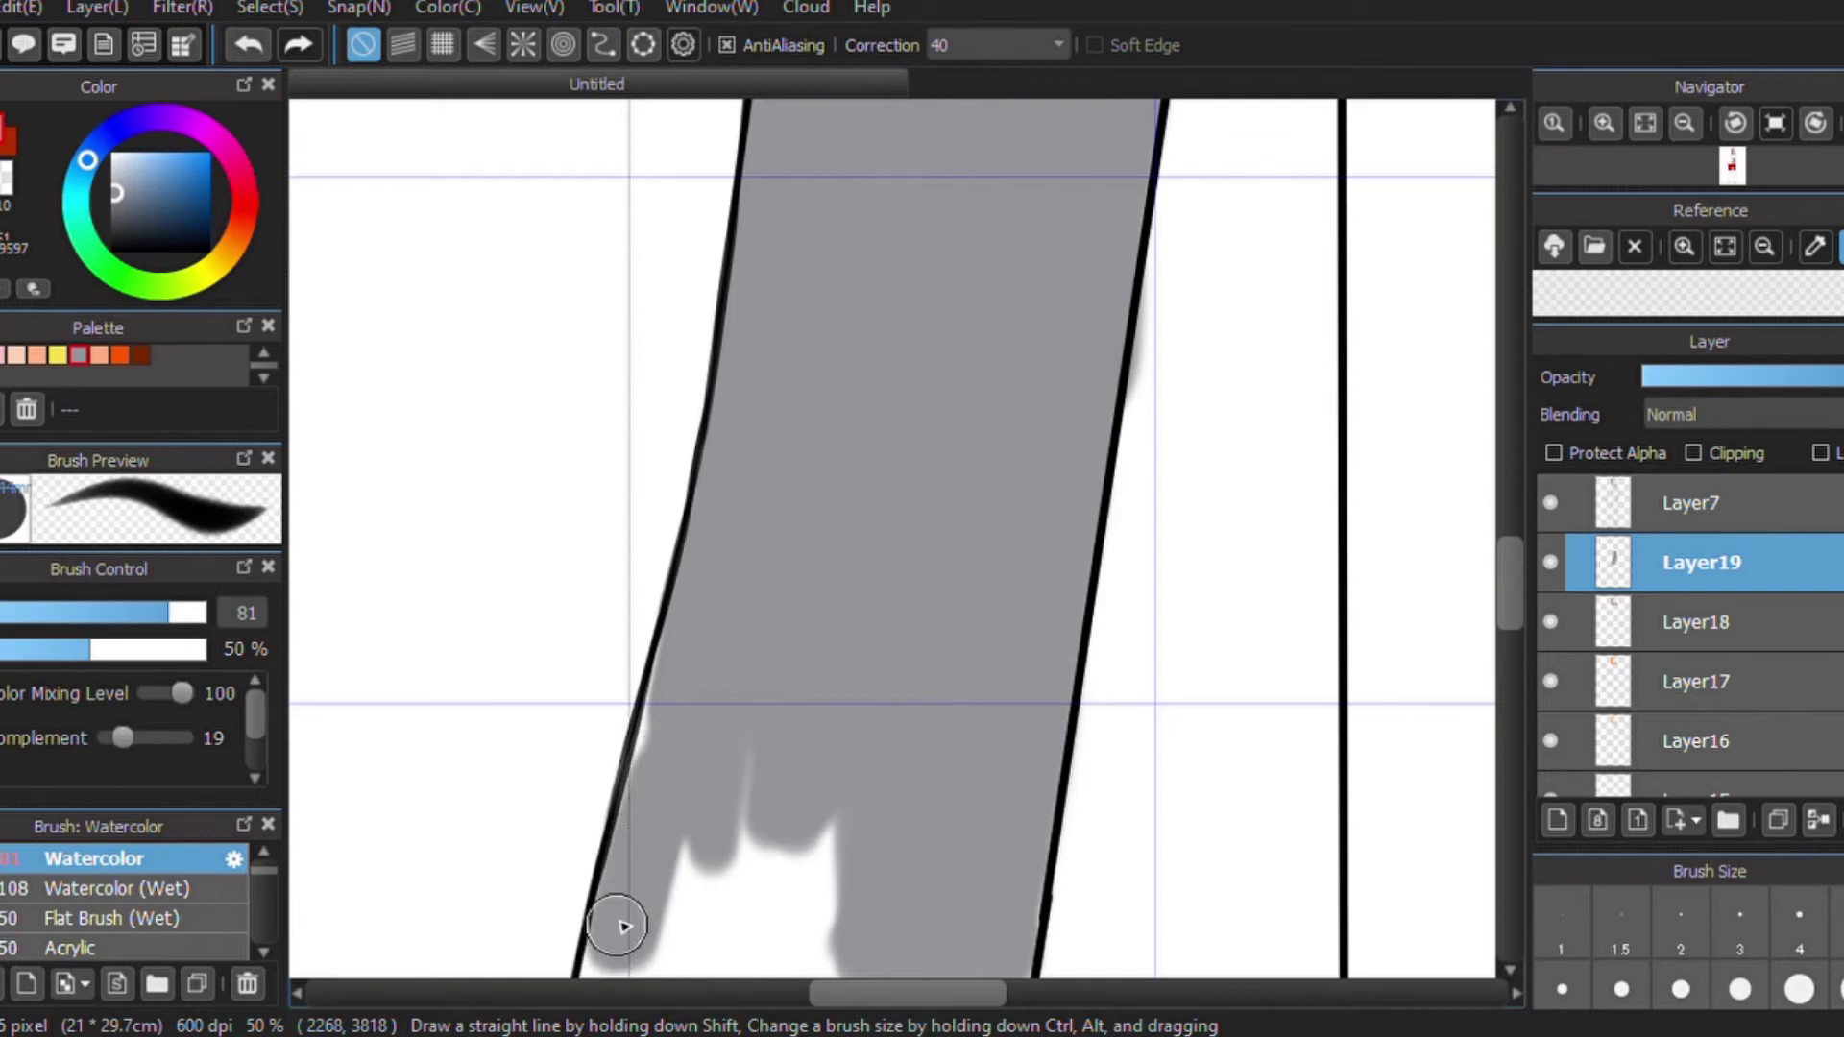
Fill the notches and white strips along both outlines further down the dress with grey.
{"action": "scroll", "coordinate": [504, 937], "scroll_direction": "down", "scroll_amount": 4}
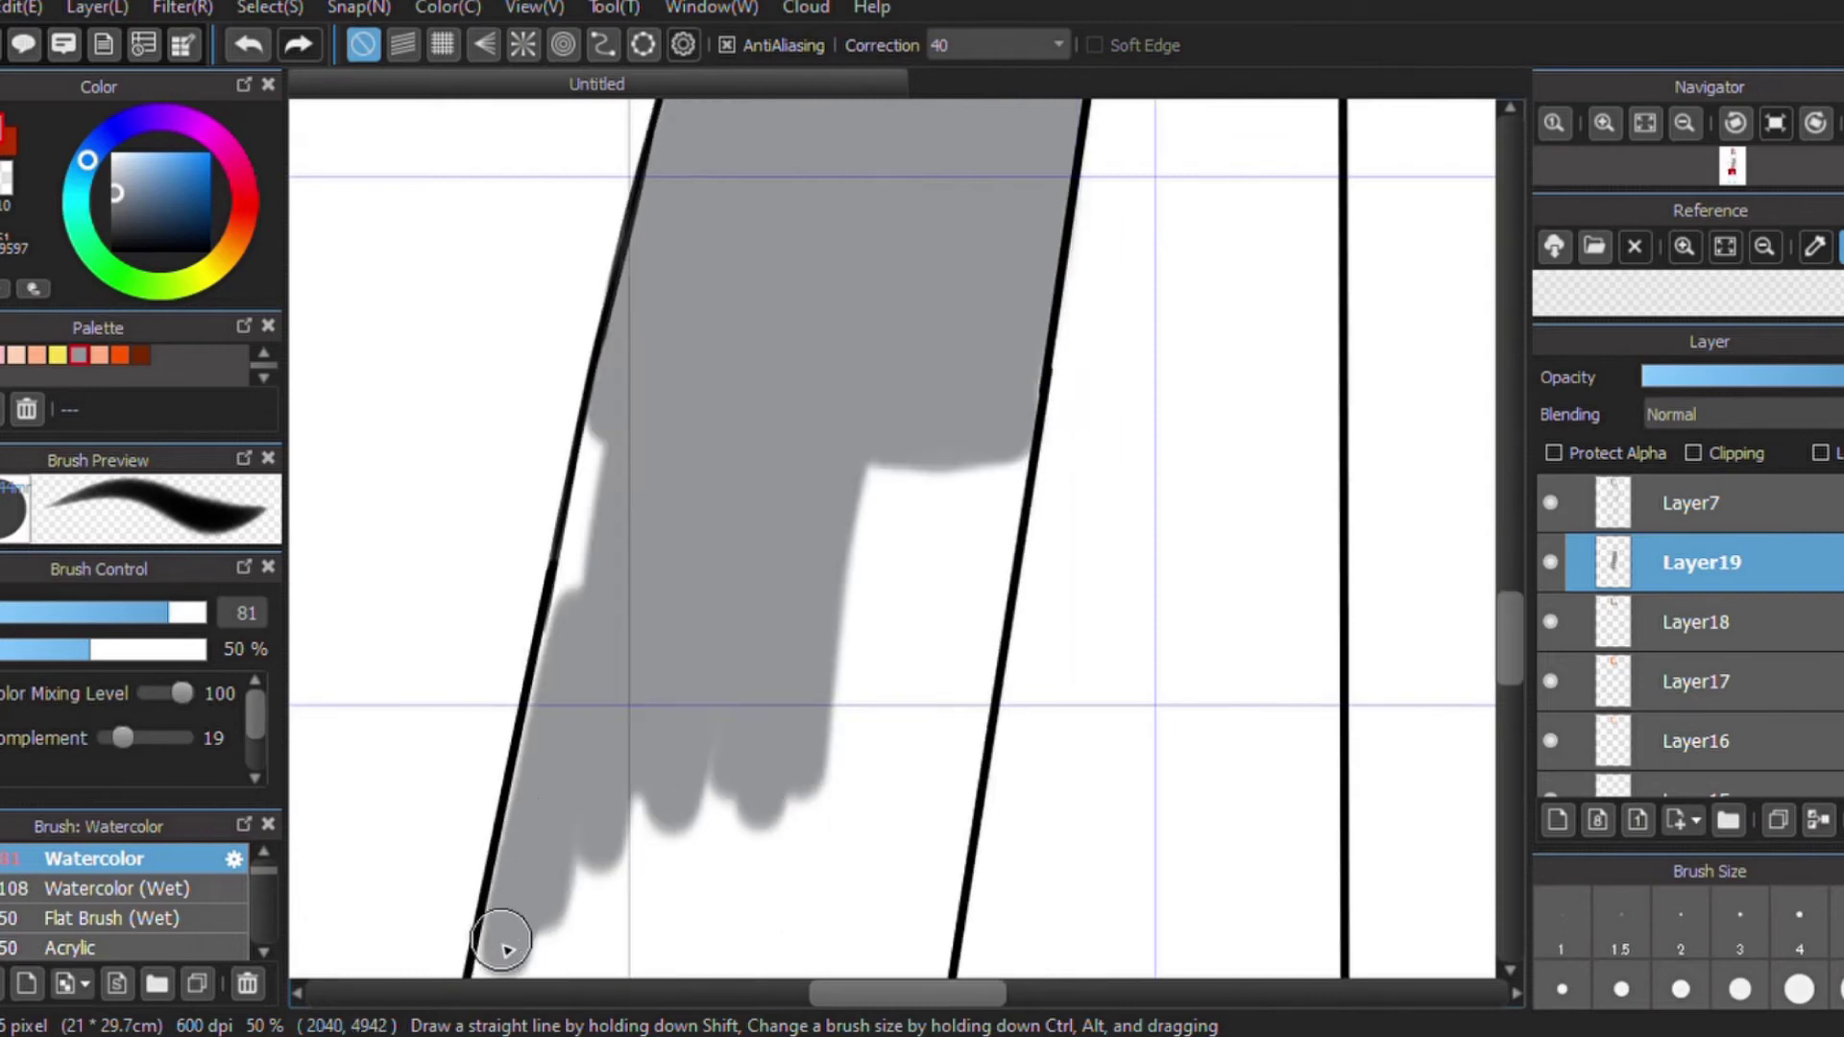
{"action": "mouse_move", "coordinate": [538, 738]}
{"action": "left_mouse_down"}
{"action": "mouse_move", "coordinate": [589, 473]}
{"action": "mouse_move", "coordinate": [578, 598]}
{"action": "left_mouse_up"}
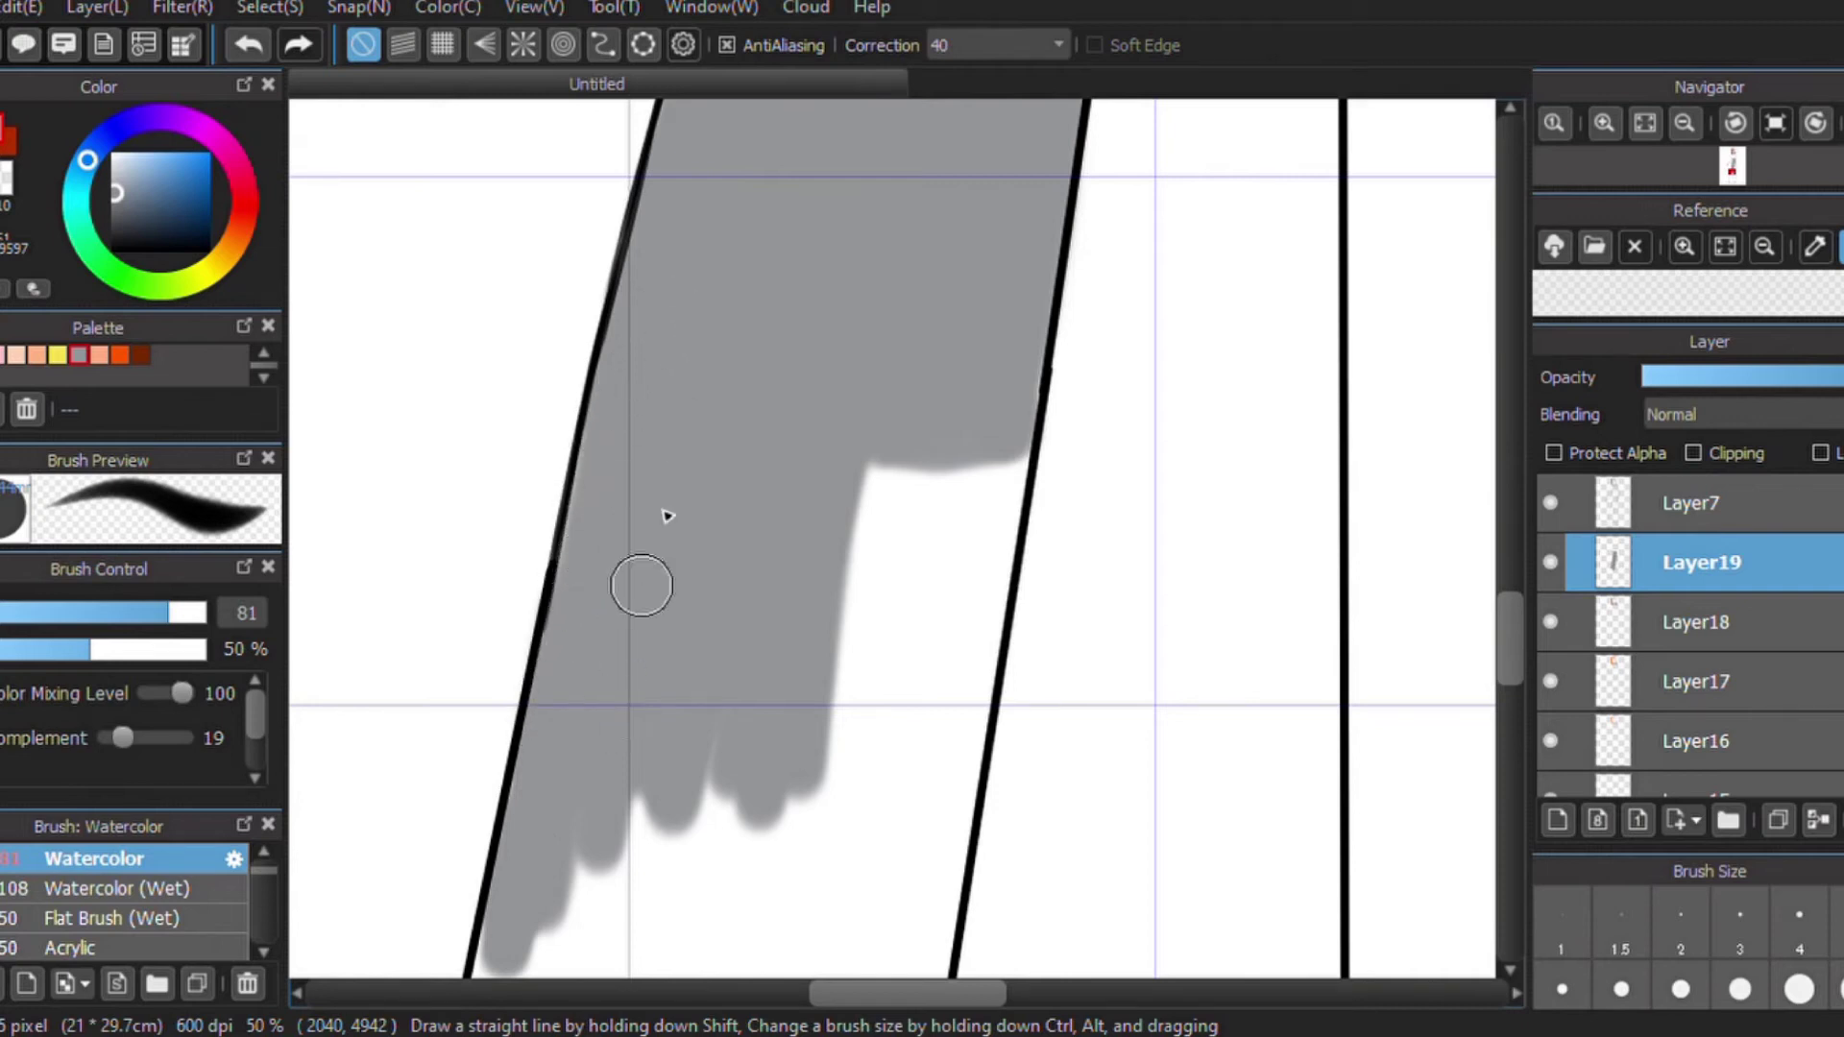
{"action": "mouse_move", "coordinate": [810, 494]}
{"action": "left_mouse_down"}
{"action": "mouse_move", "coordinate": [807, 720]}
{"action": "mouse_move", "coordinate": [906, 416]}
{"action": "mouse_move", "coordinate": [836, 746]}
{"action": "mouse_move", "coordinate": [938, 481]}
{"action": "mouse_move", "coordinate": [856, 769]}
{"action": "mouse_move", "coordinate": [914, 580]}
{"action": "mouse_move", "coordinate": [828, 633]}
{"action": "left_mouse_up"}
{"action": "mouse_move", "coordinate": [941, 643]}
{"action": "left_mouse_down"}
{"action": "mouse_move", "coordinate": [926, 654]}
{"action": "mouse_move", "coordinate": [976, 465]}
{"action": "mouse_move", "coordinate": [992, 515]}
{"action": "mouse_move", "coordinate": [1008, 423]}
{"action": "mouse_move", "coordinate": [1010, 454]}
{"action": "left_mouse_up"}
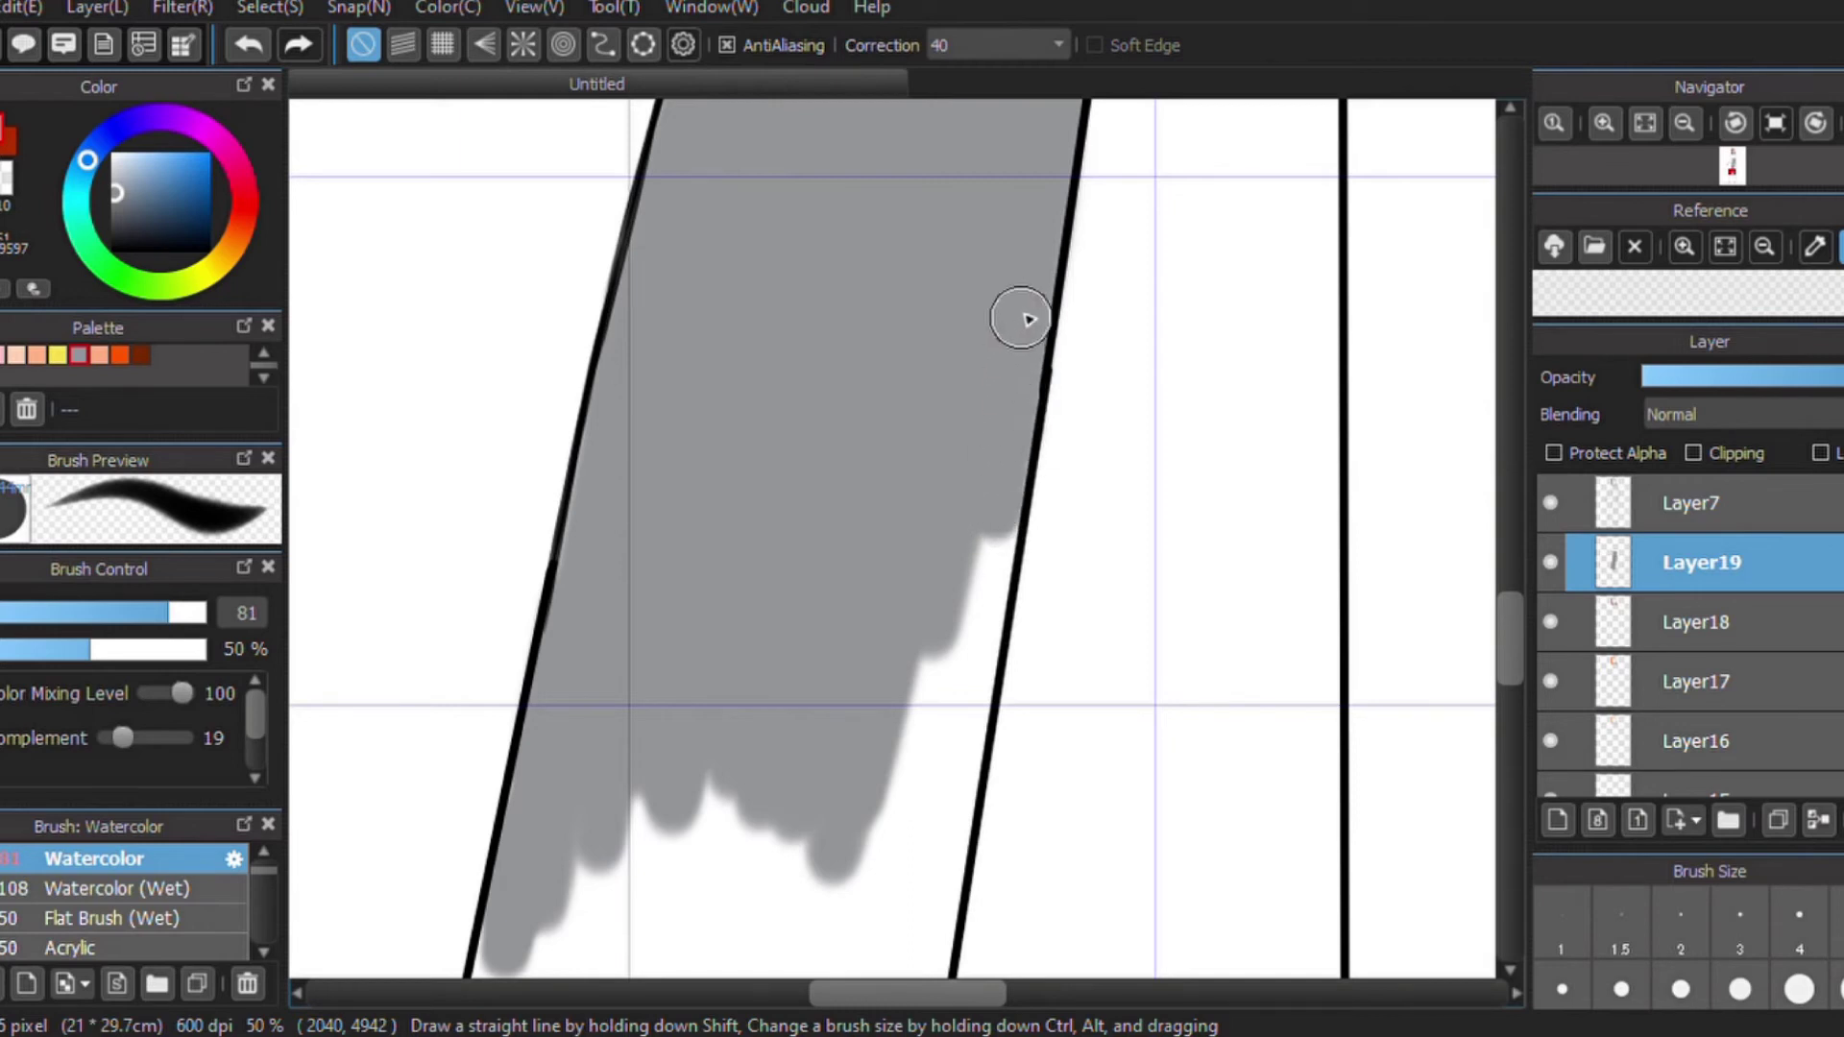
{"action": "mouse_move", "coordinate": [980, 585]}
{"action": "left_mouse_down"}
{"action": "mouse_move", "coordinate": [984, 473]}
{"action": "mouse_move", "coordinate": [913, 873]}
{"action": "mouse_move", "coordinate": [971, 672]}
{"action": "mouse_move", "coordinate": [947, 856]}
{"action": "mouse_move", "coordinate": [955, 794]}
{"action": "mouse_move", "coordinate": [913, 975]}
{"action": "left_mouse_up"}
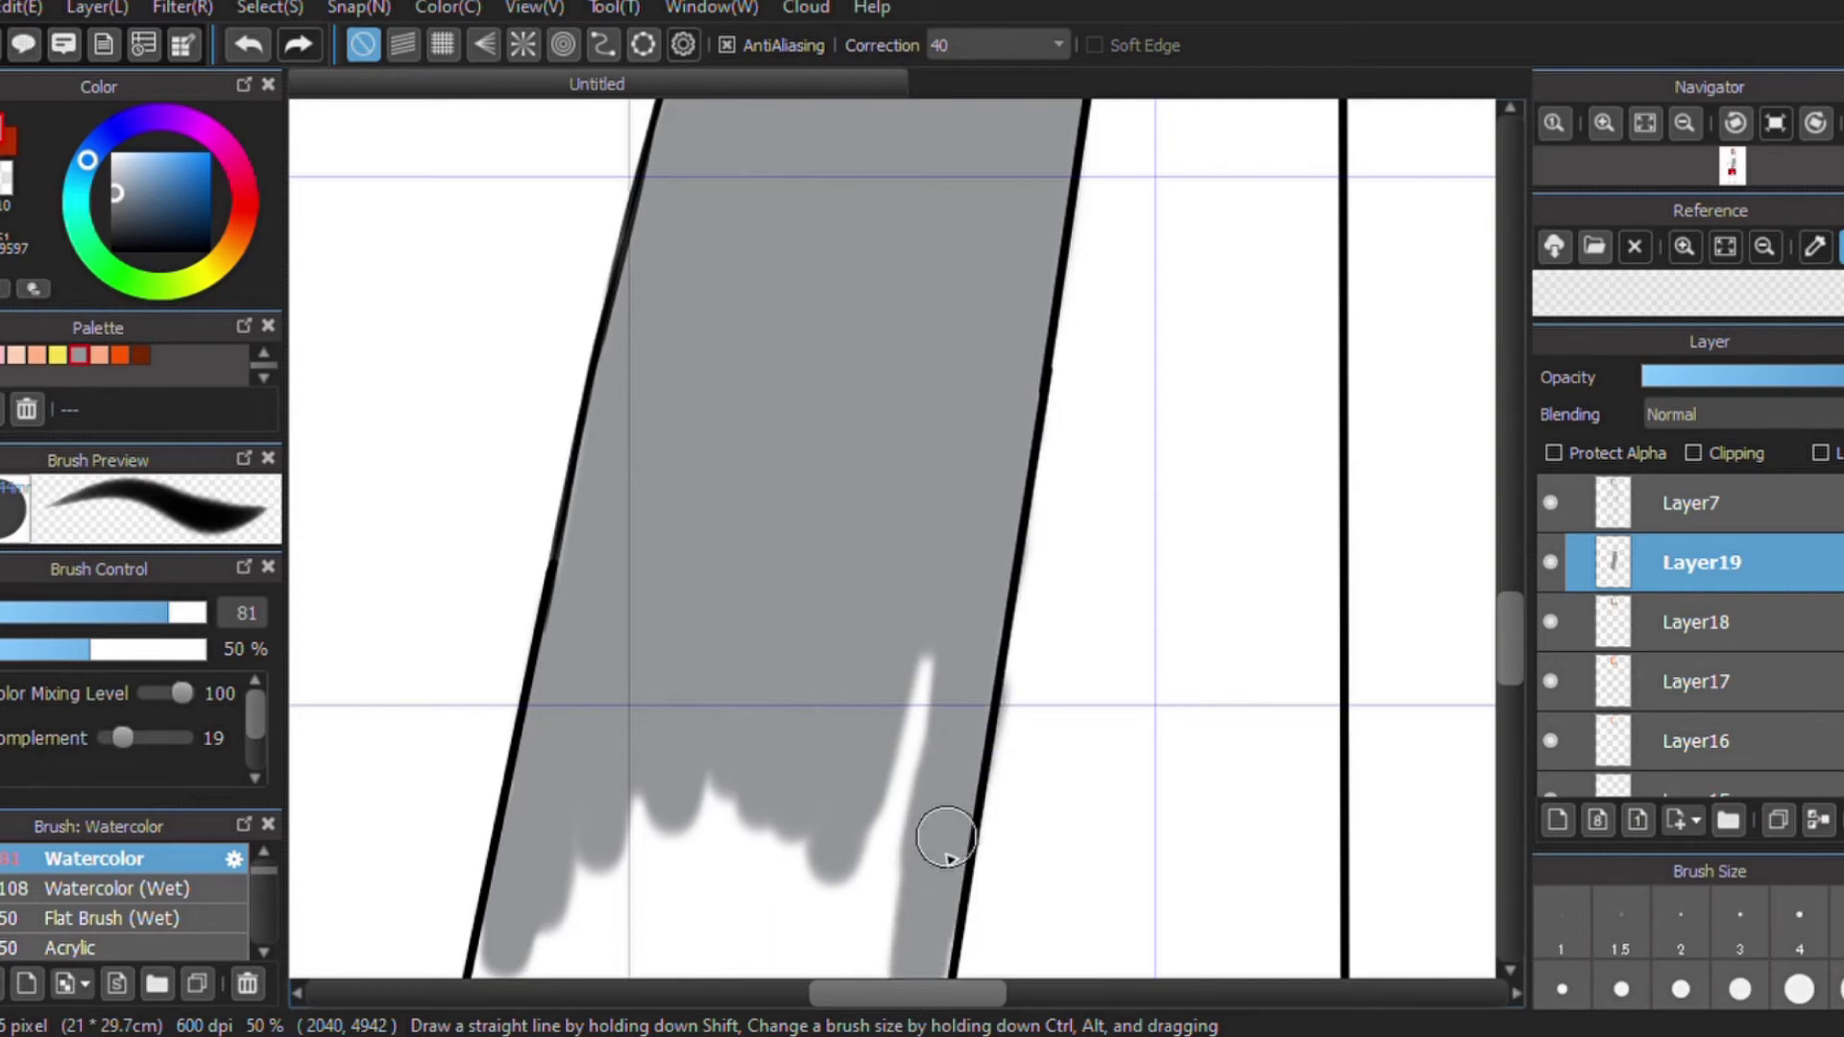
{"action": "mouse_move", "coordinate": [908, 788]}
{"action": "left_mouse_down"}
{"action": "mouse_move", "coordinate": [877, 897]}
{"action": "mouse_move", "coordinate": [914, 724]}
{"action": "mouse_move", "coordinate": [808, 966]}
{"action": "mouse_move", "coordinate": [796, 948]}
{"action": "mouse_move", "coordinate": [725, 969]}
{"action": "left_mouse_up"}
Cover the remaining white patches at the bottom of the dress down to the hem.
{"action": "scroll", "coordinate": [526, 240], "scroll_direction": "down", "scroll_amount": 5}
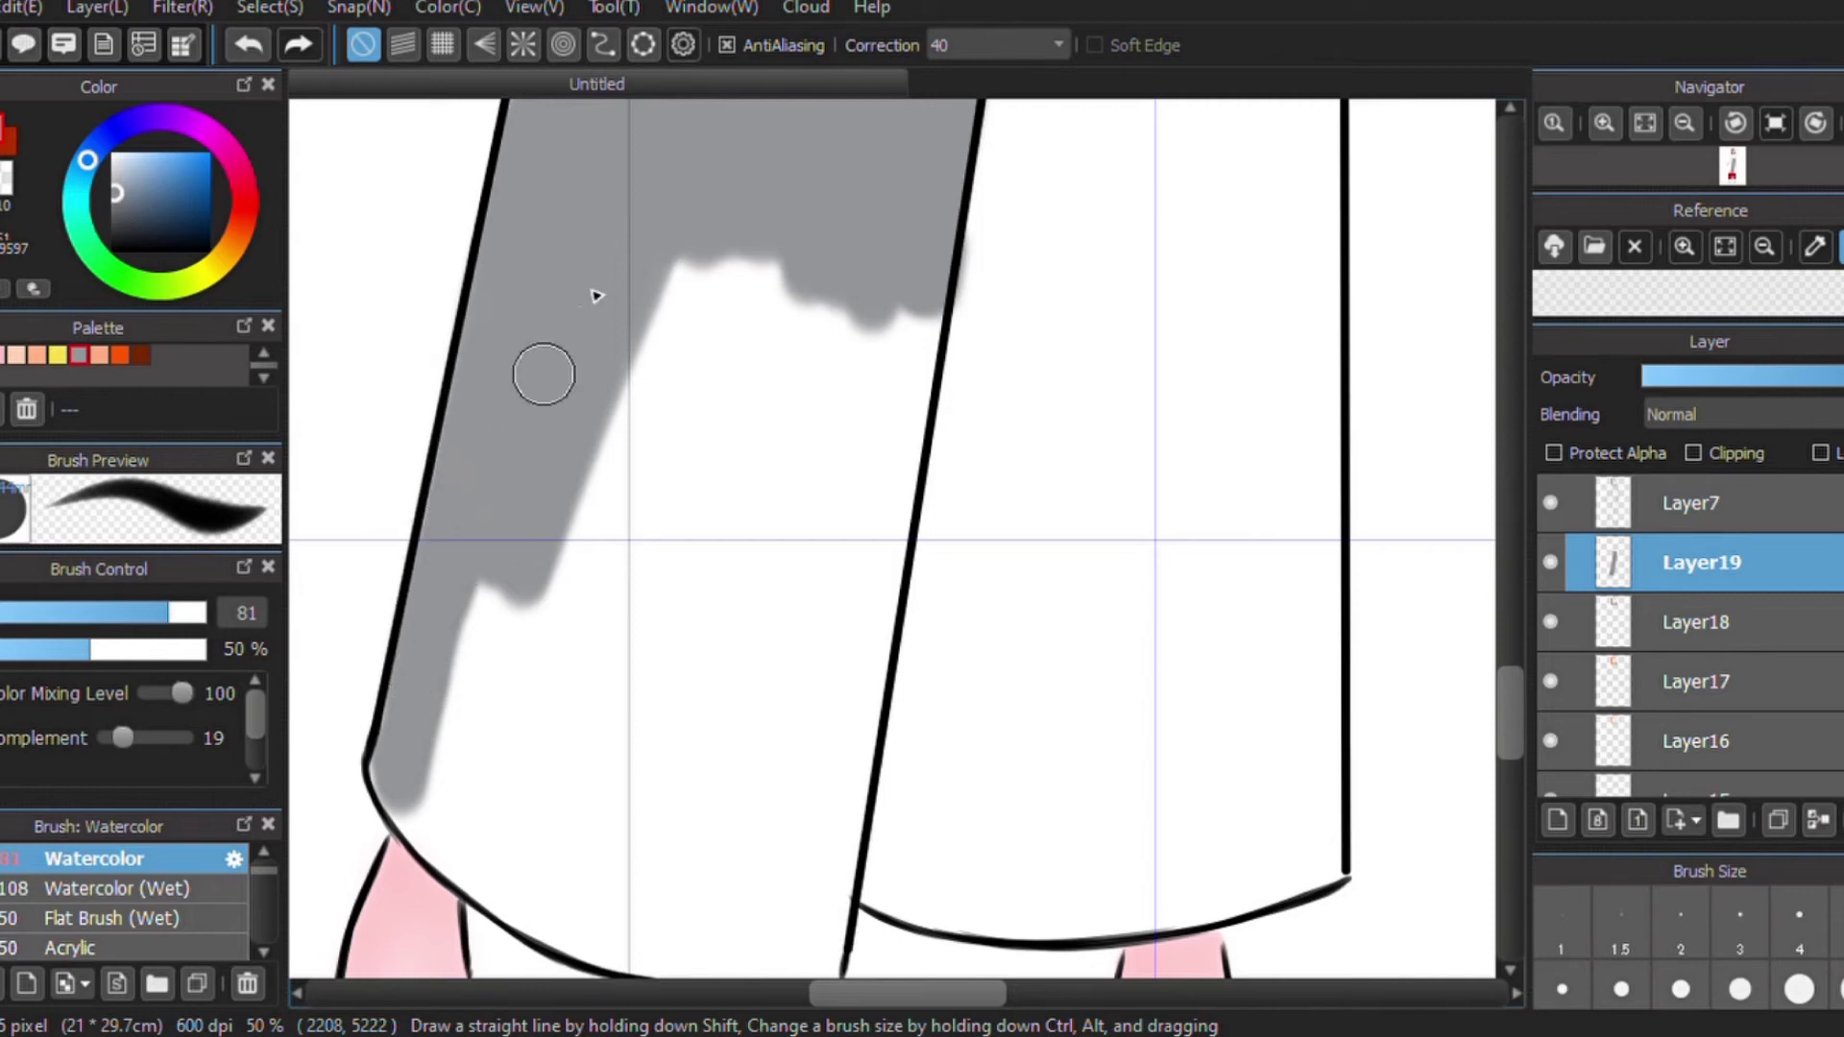
{"action": "mouse_move", "coordinate": [525, 464]}
{"action": "left_mouse_down"}
{"action": "mouse_move", "coordinate": [452, 766]}
{"action": "mouse_move", "coordinate": [626, 366]}
{"action": "mouse_move", "coordinate": [505, 753]}
{"action": "mouse_move", "coordinate": [613, 416]}
{"action": "mouse_move", "coordinate": [729, 169]}
{"action": "mouse_move", "coordinate": [580, 528]}
{"action": "mouse_move", "coordinate": [681, 320]}
{"action": "mouse_move", "coordinate": [717, 288]}
{"action": "mouse_move", "coordinate": [621, 567]}
{"action": "mouse_move", "coordinate": [799, 185]}
{"action": "mouse_move", "coordinate": [681, 465]}
{"action": "mouse_move", "coordinate": [740, 349]}
{"action": "mouse_move", "coordinate": [683, 605]}
{"action": "mouse_move", "coordinate": [779, 316]}
{"action": "mouse_move", "coordinate": [650, 605]}
{"action": "mouse_move", "coordinate": [741, 239]}
{"action": "mouse_move", "coordinate": [613, 462]}
{"action": "left_mouse_up"}
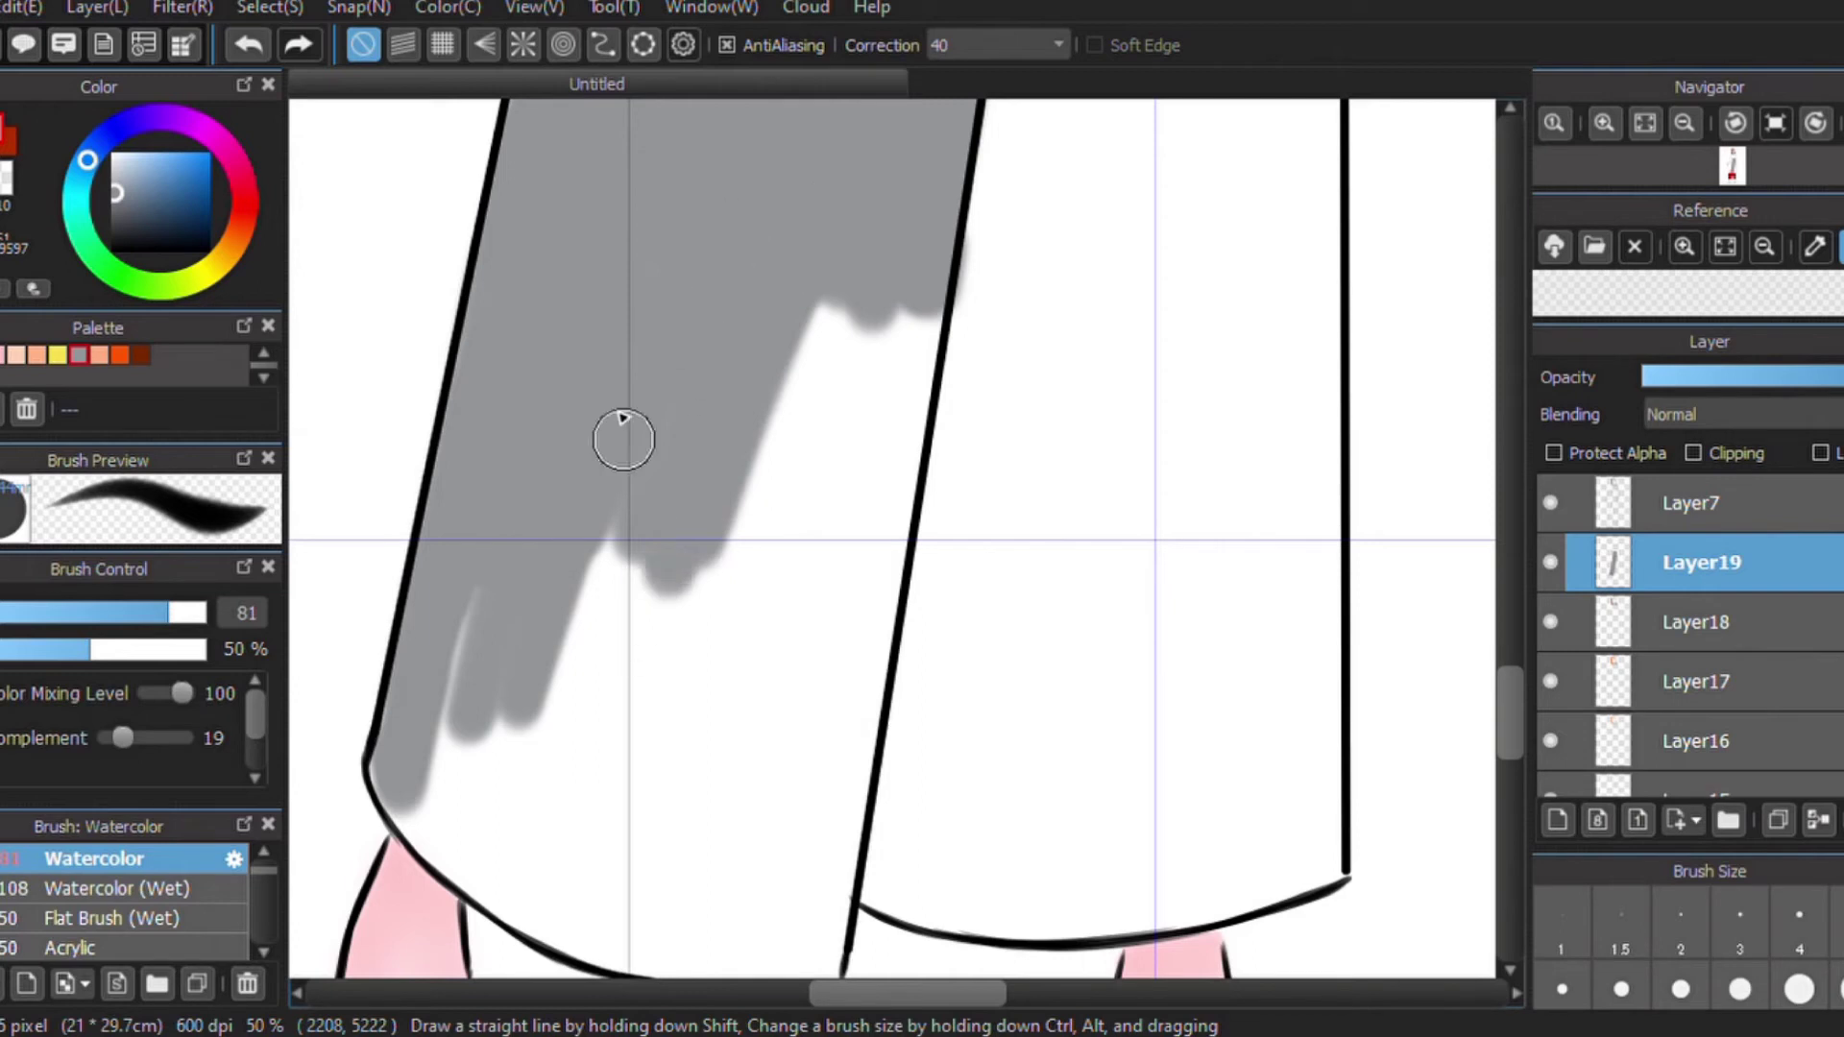
{"action": "mouse_move", "coordinate": [751, 413]}
{"action": "left_mouse_down"}
{"action": "mouse_move", "coordinate": [835, 206]}
{"action": "mouse_move", "coordinate": [749, 474]}
{"action": "mouse_move", "coordinate": [746, 581]}
{"action": "mouse_move", "coordinate": [853, 252]}
{"action": "mouse_move", "coordinate": [775, 474]}
{"action": "mouse_move", "coordinate": [766, 532]}
{"action": "mouse_move", "coordinate": [873, 264]}
{"action": "mouse_move", "coordinate": [796, 577]}
{"action": "mouse_move", "coordinate": [902, 264]}
{"action": "left_mouse_up"}
{"action": "mouse_move", "coordinate": [903, 264]}
{"action": "left_mouse_down"}
{"action": "mouse_move", "coordinate": [807, 630]}
{"action": "mouse_move", "coordinate": [893, 363]}
{"action": "mouse_move", "coordinate": [845, 418]}
{"action": "mouse_move", "coordinate": [848, 663]}
{"action": "mouse_move", "coordinate": [848, 519]}
{"action": "mouse_move", "coordinate": [790, 484]}
{"action": "mouse_move", "coordinate": [617, 781]}
{"action": "mouse_move", "coordinate": [609, 535]}
{"action": "mouse_move", "coordinate": [523, 729]}
{"action": "mouse_move", "coordinate": [511, 556]}
{"action": "mouse_move", "coordinate": [502, 692]}
{"action": "mouse_move", "coordinate": [577, 820]}
{"action": "mouse_move", "coordinate": [701, 704]}
{"action": "mouse_move", "coordinate": [751, 893]}
{"action": "mouse_move", "coordinate": [794, 844]}
{"action": "mouse_move", "coordinate": [741, 674]}
{"action": "mouse_move", "coordinate": [840, 782]}
{"action": "mouse_move", "coordinate": [820, 889]}
{"action": "mouse_move", "coordinate": [869, 460]}
{"action": "left_mouse_up"}
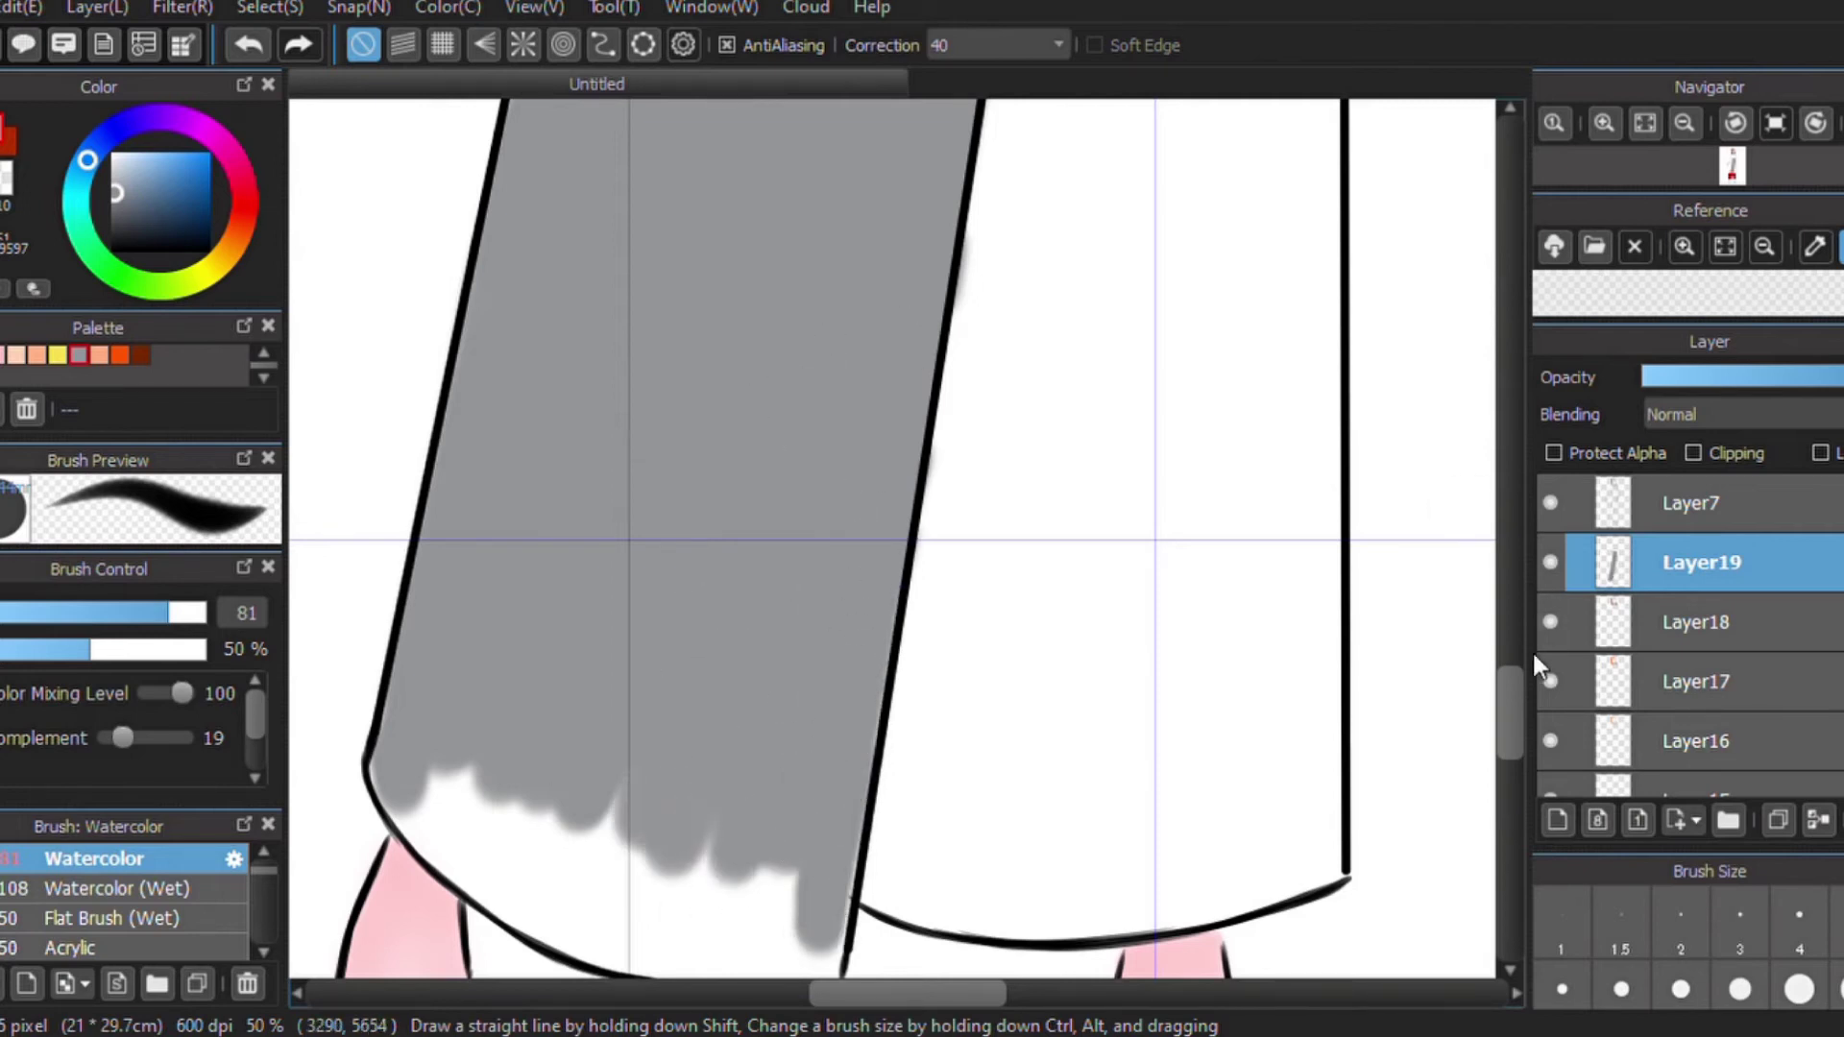
{"action": "scroll", "coordinate": [1513, 711], "scroll_direction": "down", "scroll_amount": 3}
{"action": "mouse_move", "coordinate": [873, 417]}
{"action": "left_mouse_down"}
{"action": "mouse_move", "coordinate": [782, 564]}
{"action": "mouse_move", "coordinate": [774, 667]}
{"action": "mouse_move", "coordinate": [519, 601]}
{"action": "mouse_move", "coordinate": [561, 519]}
{"action": "mouse_move", "coordinate": [411, 515]}
{"action": "mouse_move", "coordinate": [420, 572]}
{"action": "mouse_move", "coordinate": [412, 544]}
{"action": "mouse_move", "coordinate": [490, 606]}
{"action": "mouse_move", "coordinate": [423, 564]}
{"action": "mouse_move", "coordinate": [443, 588]}
{"action": "mouse_move", "coordinate": [642, 672]}
{"action": "mouse_move", "coordinate": [770, 700]}
{"action": "mouse_move", "coordinate": [796, 684]}
{"action": "mouse_move", "coordinate": [810, 713]}
{"action": "mouse_move", "coordinate": [659, 708]}
{"action": "mouse_move", "coordinate": [493, 625]}
{"action": "mouse_move", "coordinate": [775, 726]}
{"action": "mouse_move", "coordinate": [609, 708]}
{"action": "left_mouse_up"}
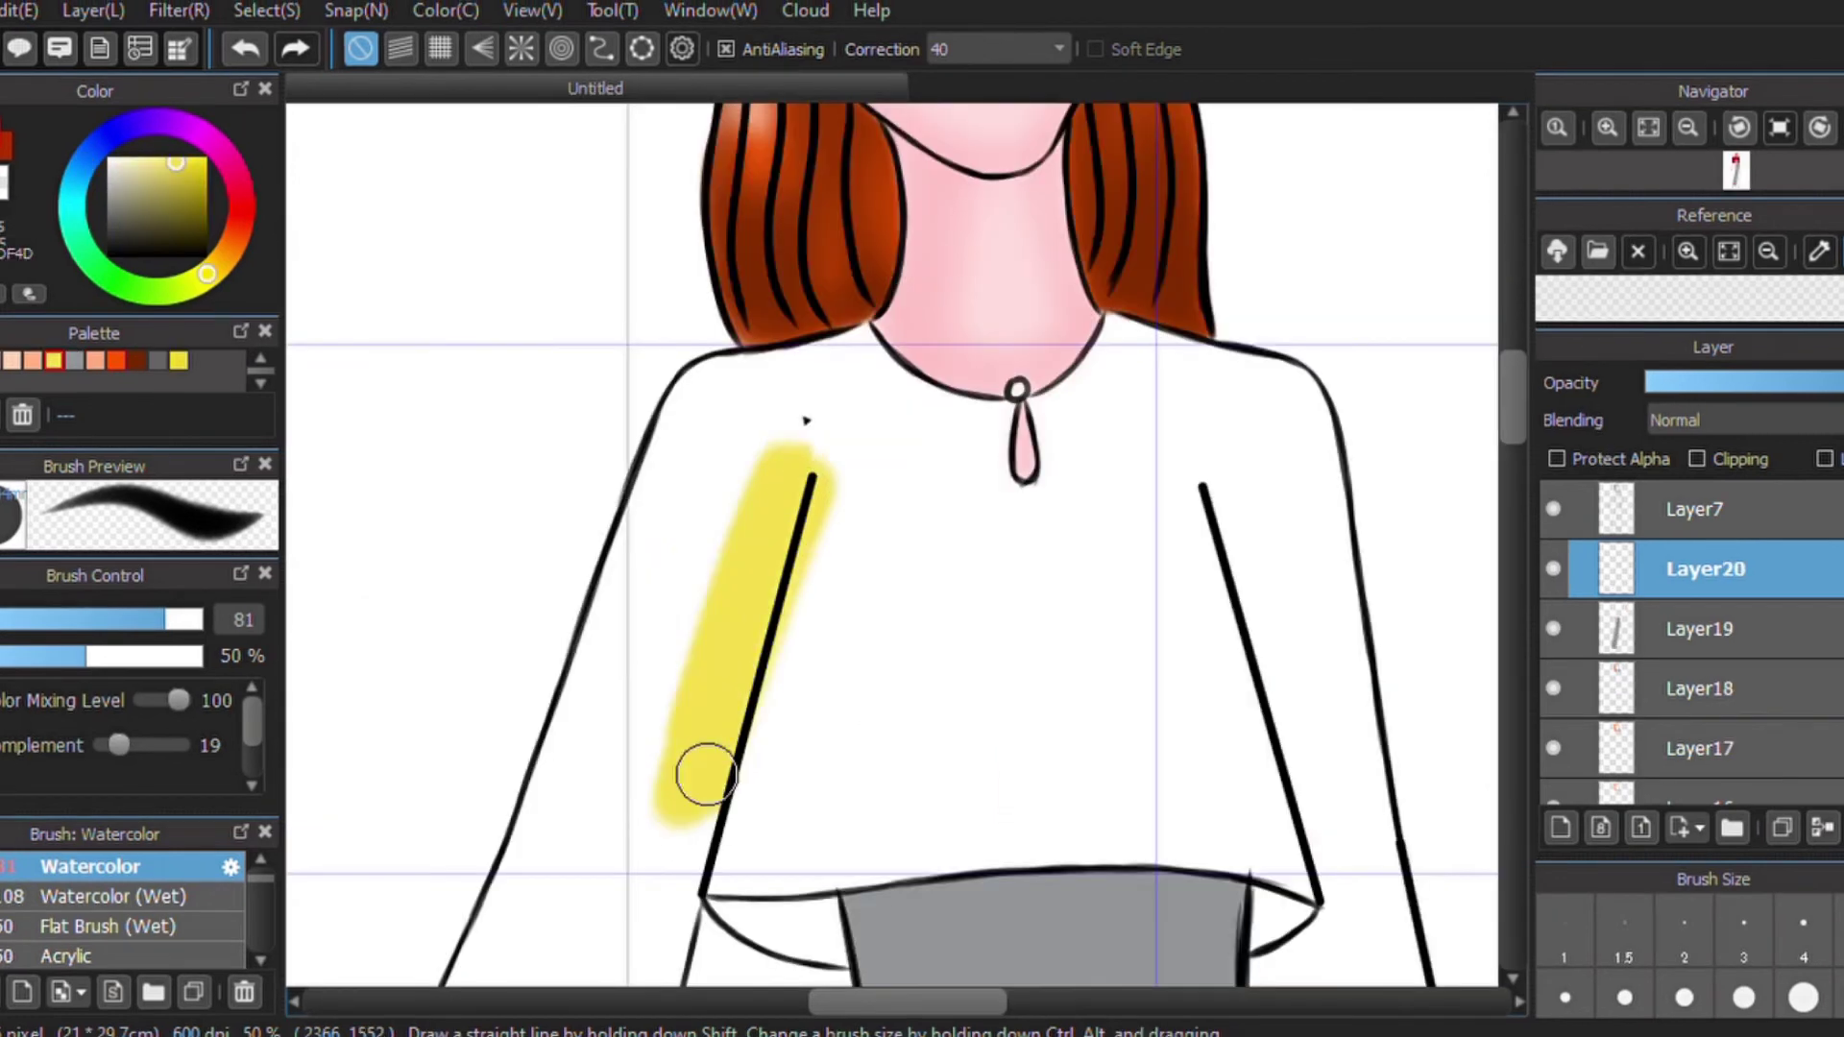
Finish grey along the hem, then paint yellow across the coat's chest and right edge.
{"action": "mouse_move", "coordinate": [700, 769]}
{"action": "left_mouse_down"}
{"action": "mouse_move", "coordinate": [646, 601]}
{"action": "mouse_move", "coordinate": [560, 827]}
{"action": "mouse_move", "coordinate": [679, 452]}
{"action": "mouse_move", "coordinate": [766, 383]}
{"action": "mouse_move", "coordinate": [835, 510]}
{"action": "mouse_move", "coordinate": [733, 877]}
{"action": "mouse_move", "coordinate": [909, 535]}
{"action": "mouse_move", "coordinate": [794, 387]}
{"action": "mouse_move", "coordinate": [586, 946]}
{"action": "mouse_move", "coordinate": [675, 865]}
{"action": "mouse_move", "coordinate": [621, 845]}
{"action": "mouse_move", "coordinate": [502, 942]}
{"action": "mouse_move", "coordinate": [533, 864]}
{"action": "left_mouse_up"}
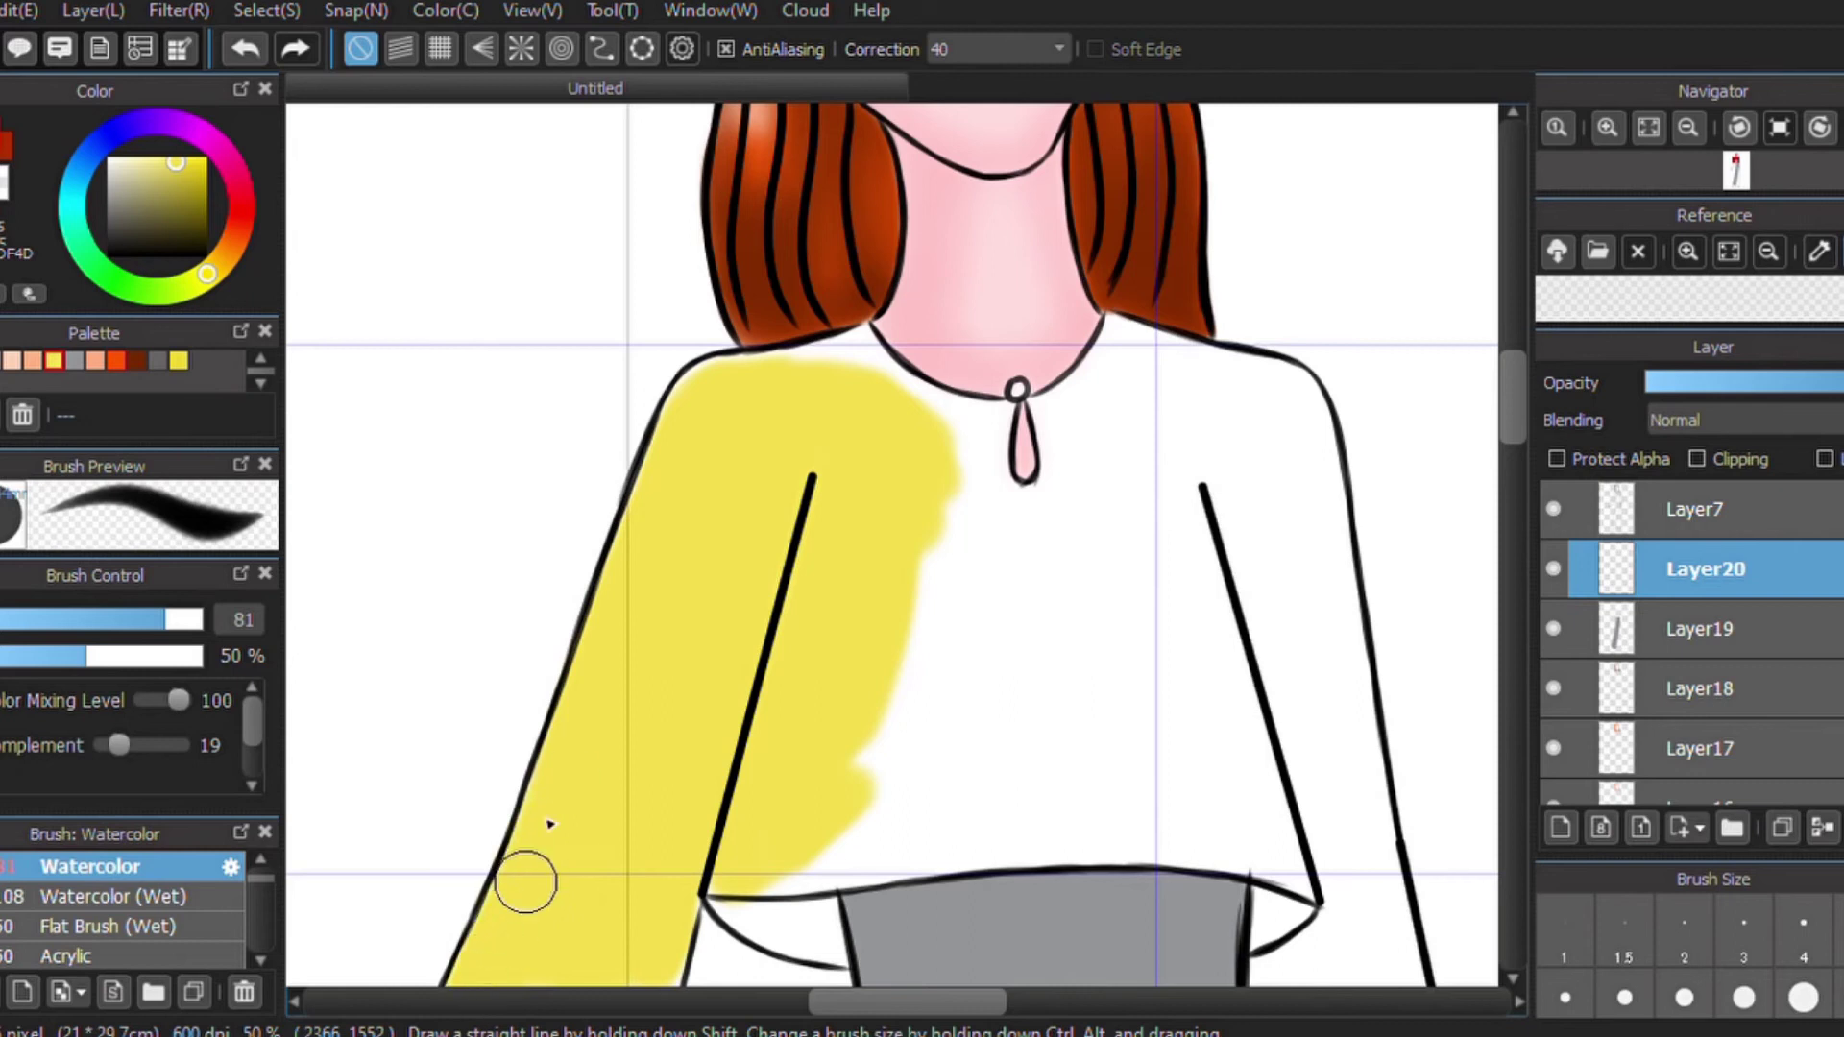
{"action": "mouse_move", "coordinate": [909, 462]}
{"action": "left_mouse_down"}
{"action": "mouse_move", "coordinate": [922, 523]}
{"action": "mouse_move", "coordinate": [968, 506]}
{"action": "mouse_move", "coordinate": [1257, 677]}
{"action": "mouse_move", "coordinate": [1075, 750]}
{"action": "mouse_move", "coordinate": [971, 563]}
{"action": "mouse_move", "coordinate": [836, 836]}
{"action": "mouse_move", "coordinate": [1014, 797]}
{"action": "mouse_move", "coordinate": [1247, 679]}
{"action": "mouse_move", "coordinate": [1281, 465]}
{"action": "mouse_move", "coordinate": [1131, 398]}
{"action": "mouse_move", "coordinate": [1066, 770]}
{"action": "mouse_move", "coordinate": [1264, 832]}
{"action": "mouse_move", "coordinate": [856, 852]}
{"action": "mouse_move", "coordinate": [1236, 839]}
{"action": "mouse_move", "coordinate": [773, 913]}
{"action": "mouse_move", "coordinate": [838, 925]}
{"action": "left_mouse_up"}
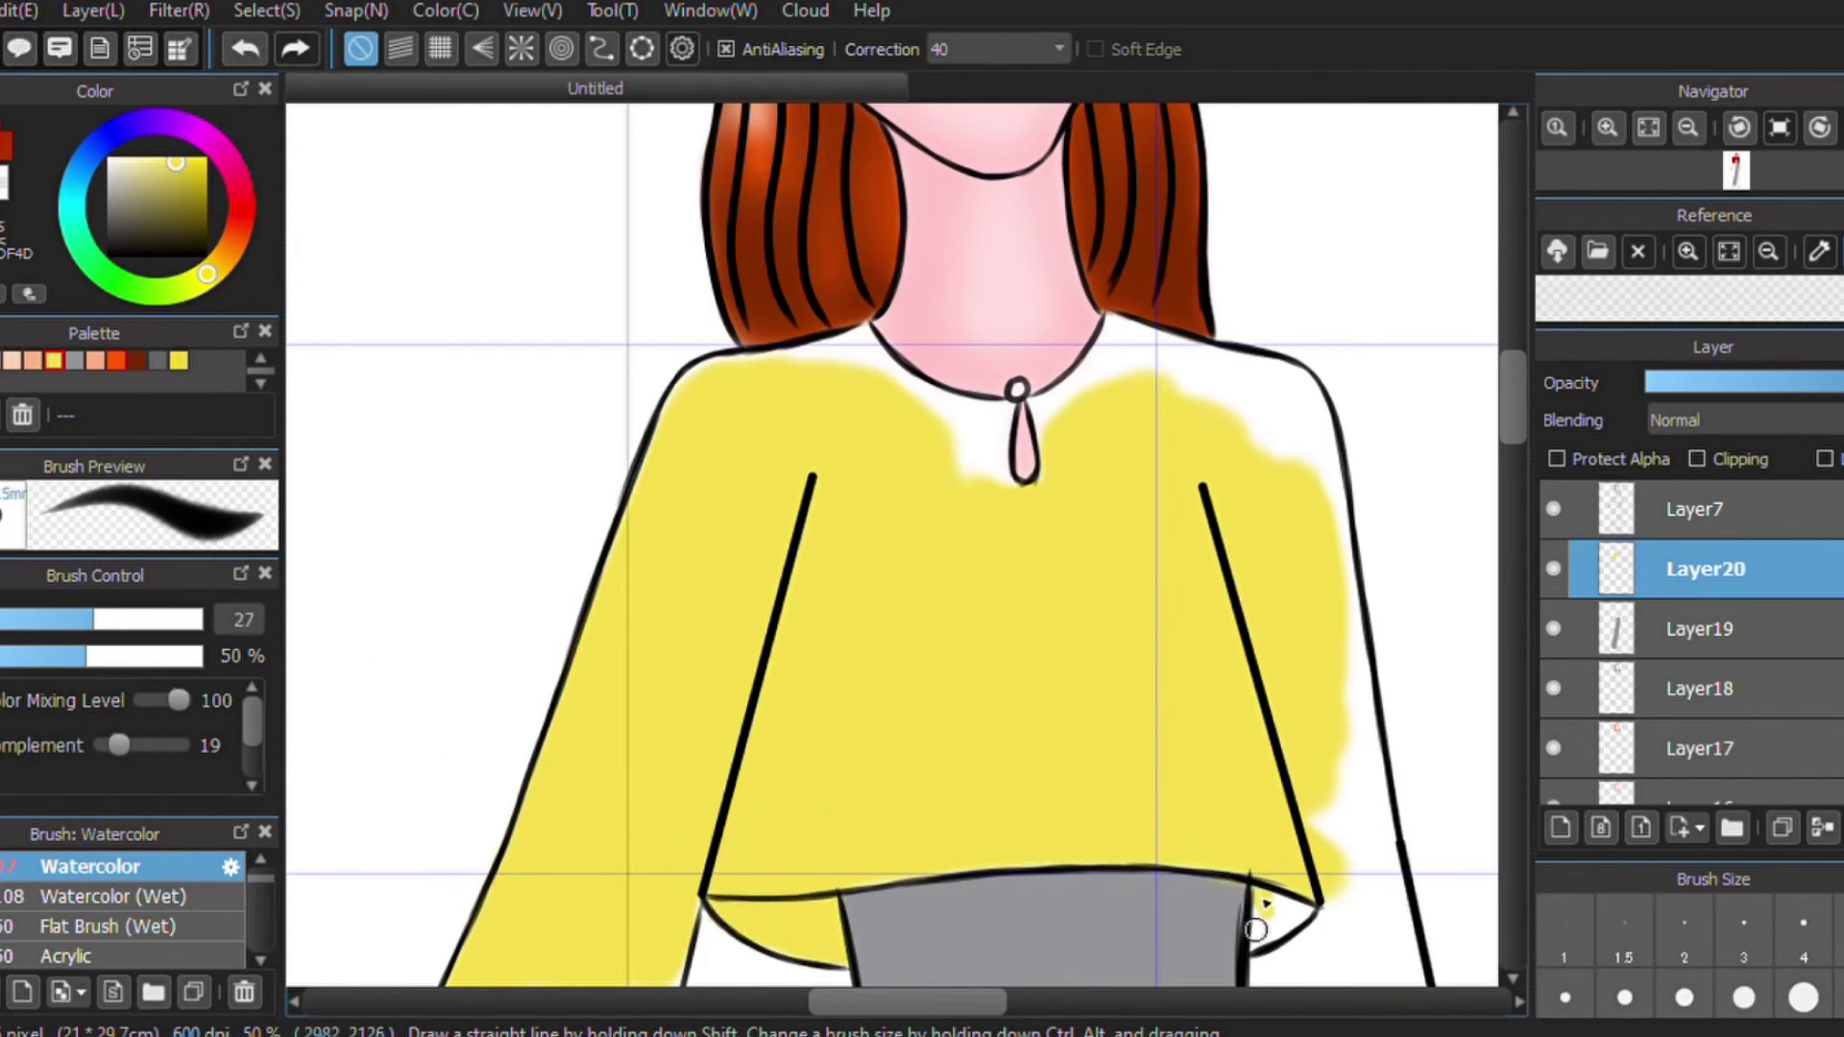
{"action": "mouse_move", "coordinate": [1312, 744]}
{"action": "left_mouse_down"}
{"action": "mouse_move", "coordinate": [1338, 700]}
{"action": "mouse_move", "coordinate": [1284, 435]}
{"action": "left_mouse_up"}
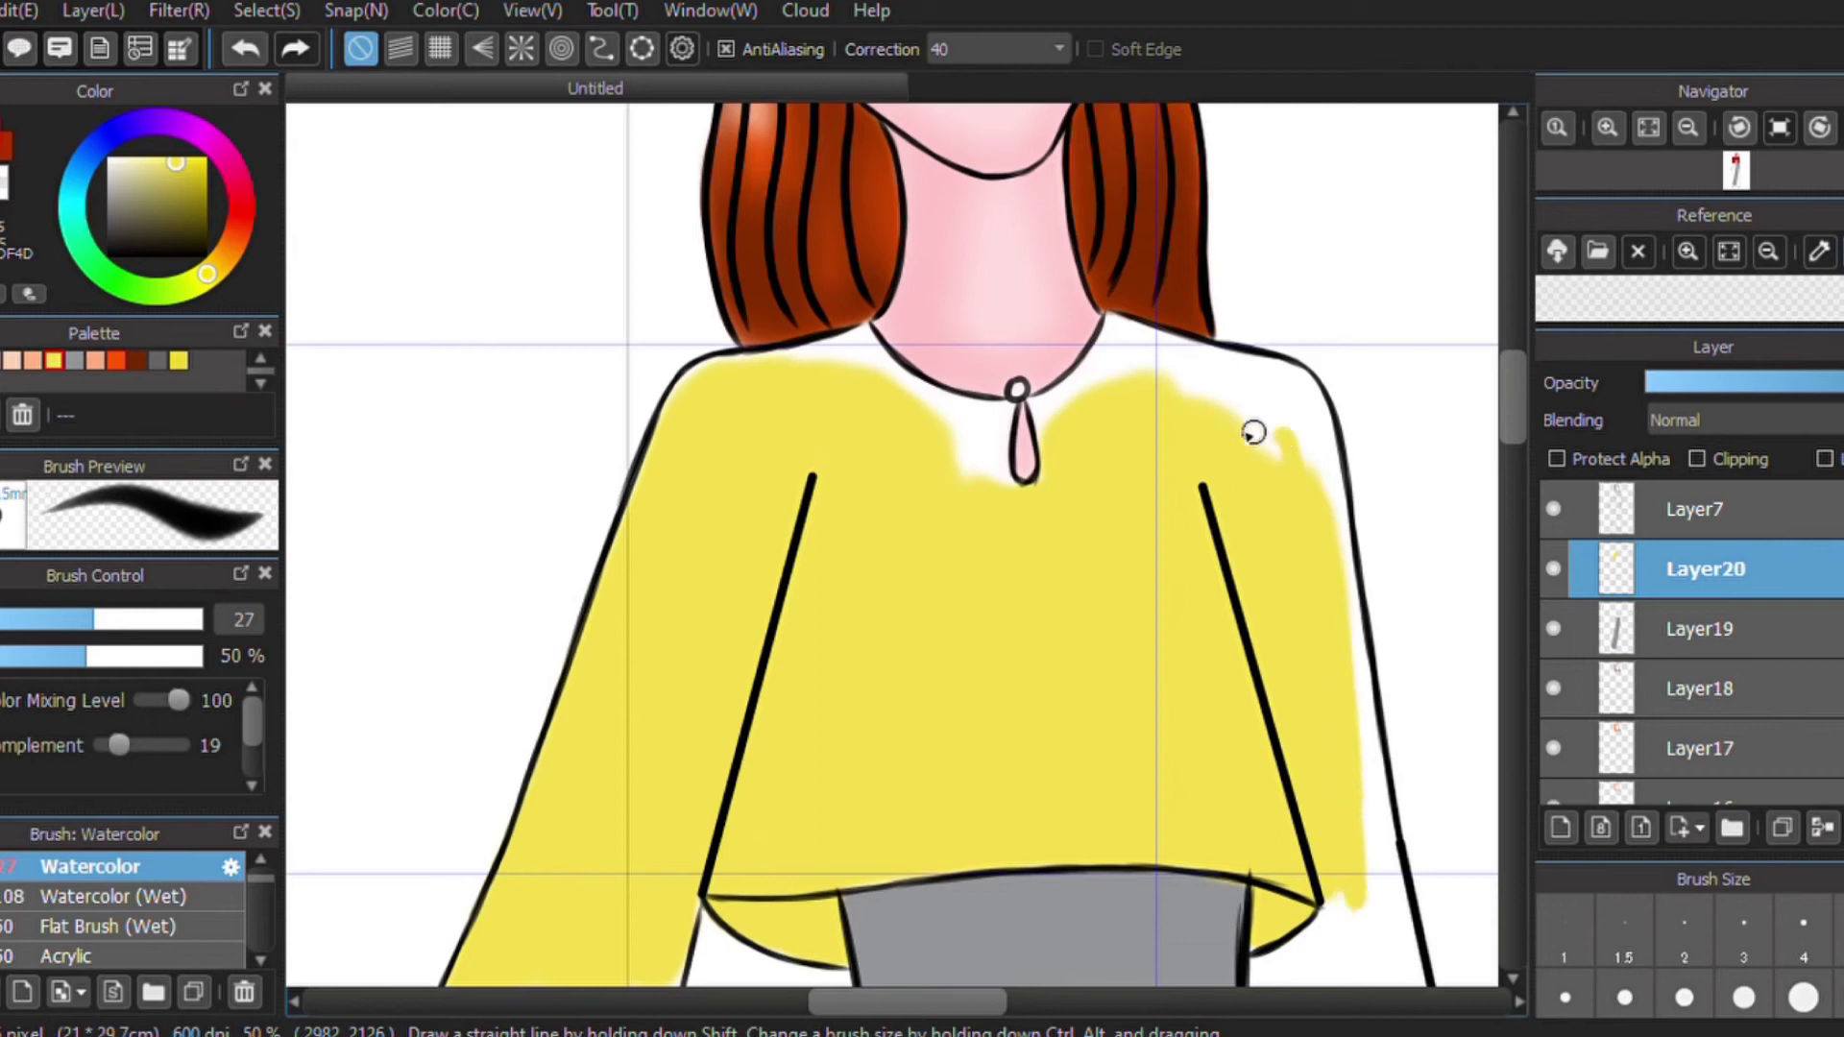
Paint the coat's right sleeve yellow down to the cuff, filling the white gap there.
{"action": "scroll", "coordinate": [1380, 367], "scroll_direction": "down", "scroll_amount": 5}
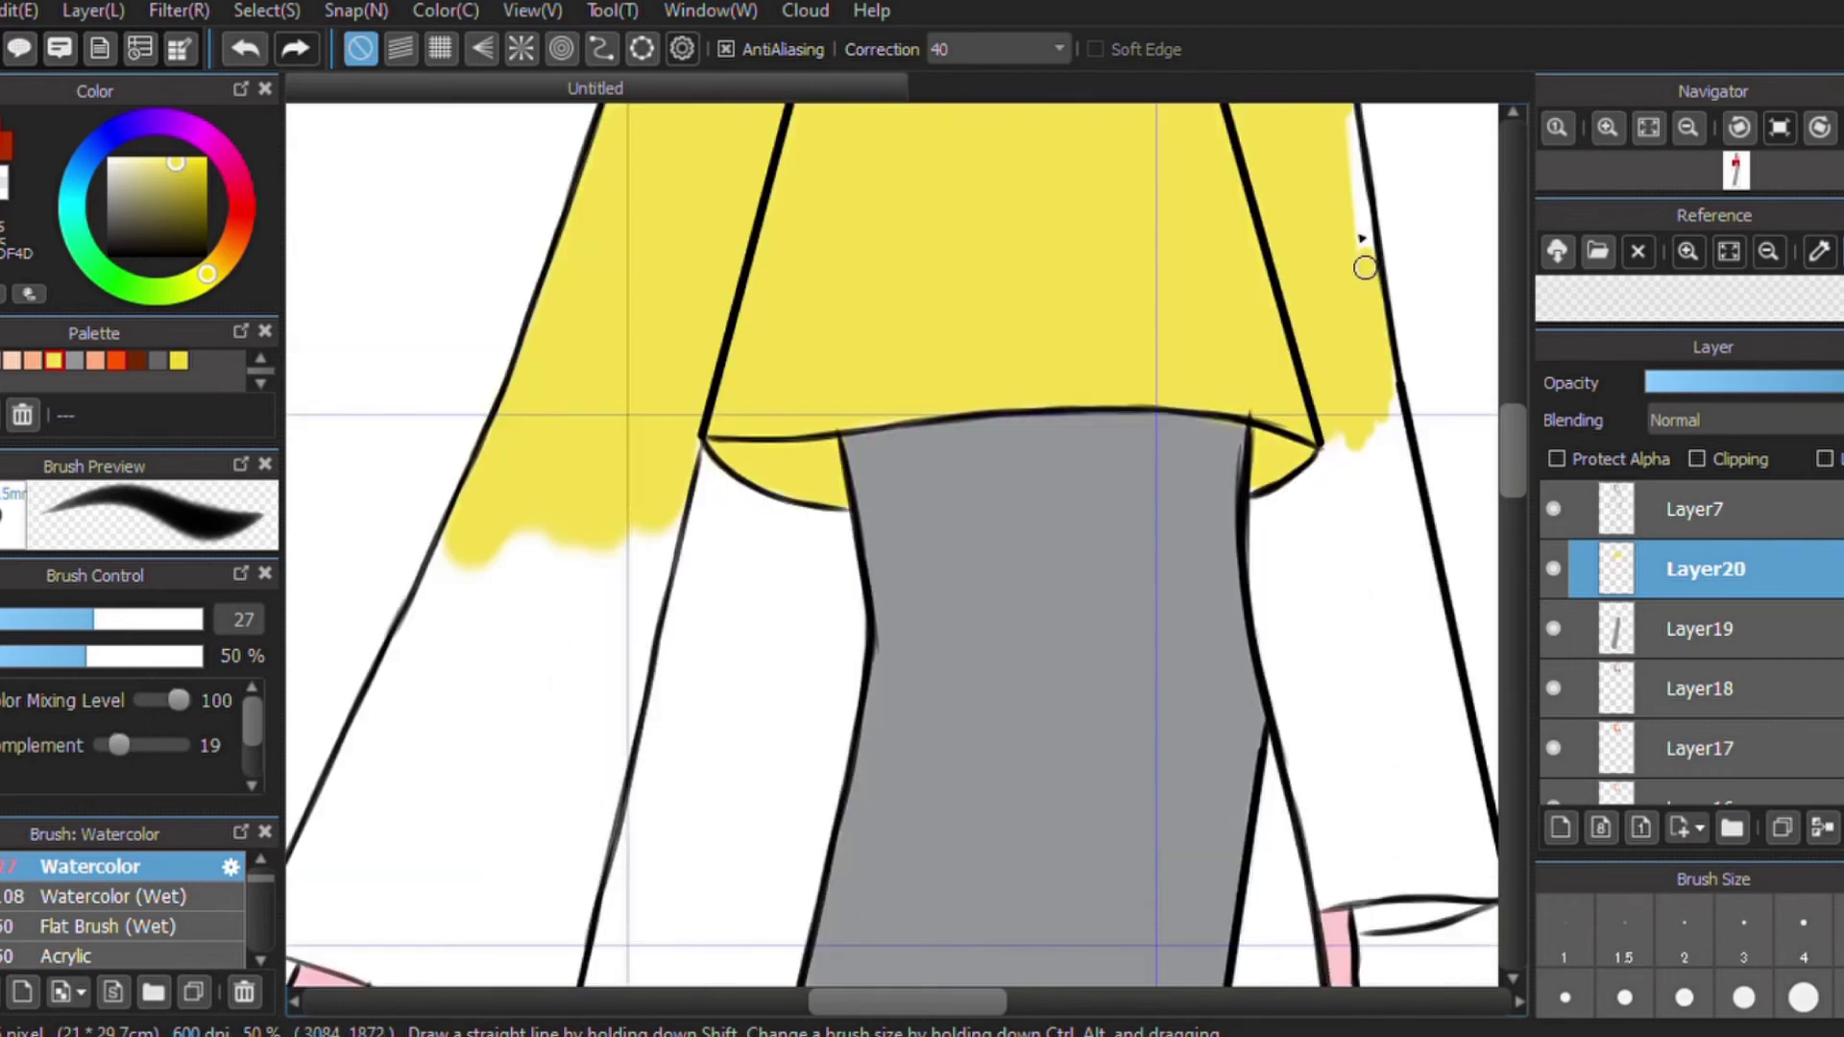
{"action": "mouse_move", "coordinate": [1513, 450]}
{"action": "left_mouse_down"}
{"action": "mouse_move", "coordinate": [1513, 421]}
{"action": "mouse_move", "coordinate": [1514, 466]}
{"action": "left_mouse_up"}
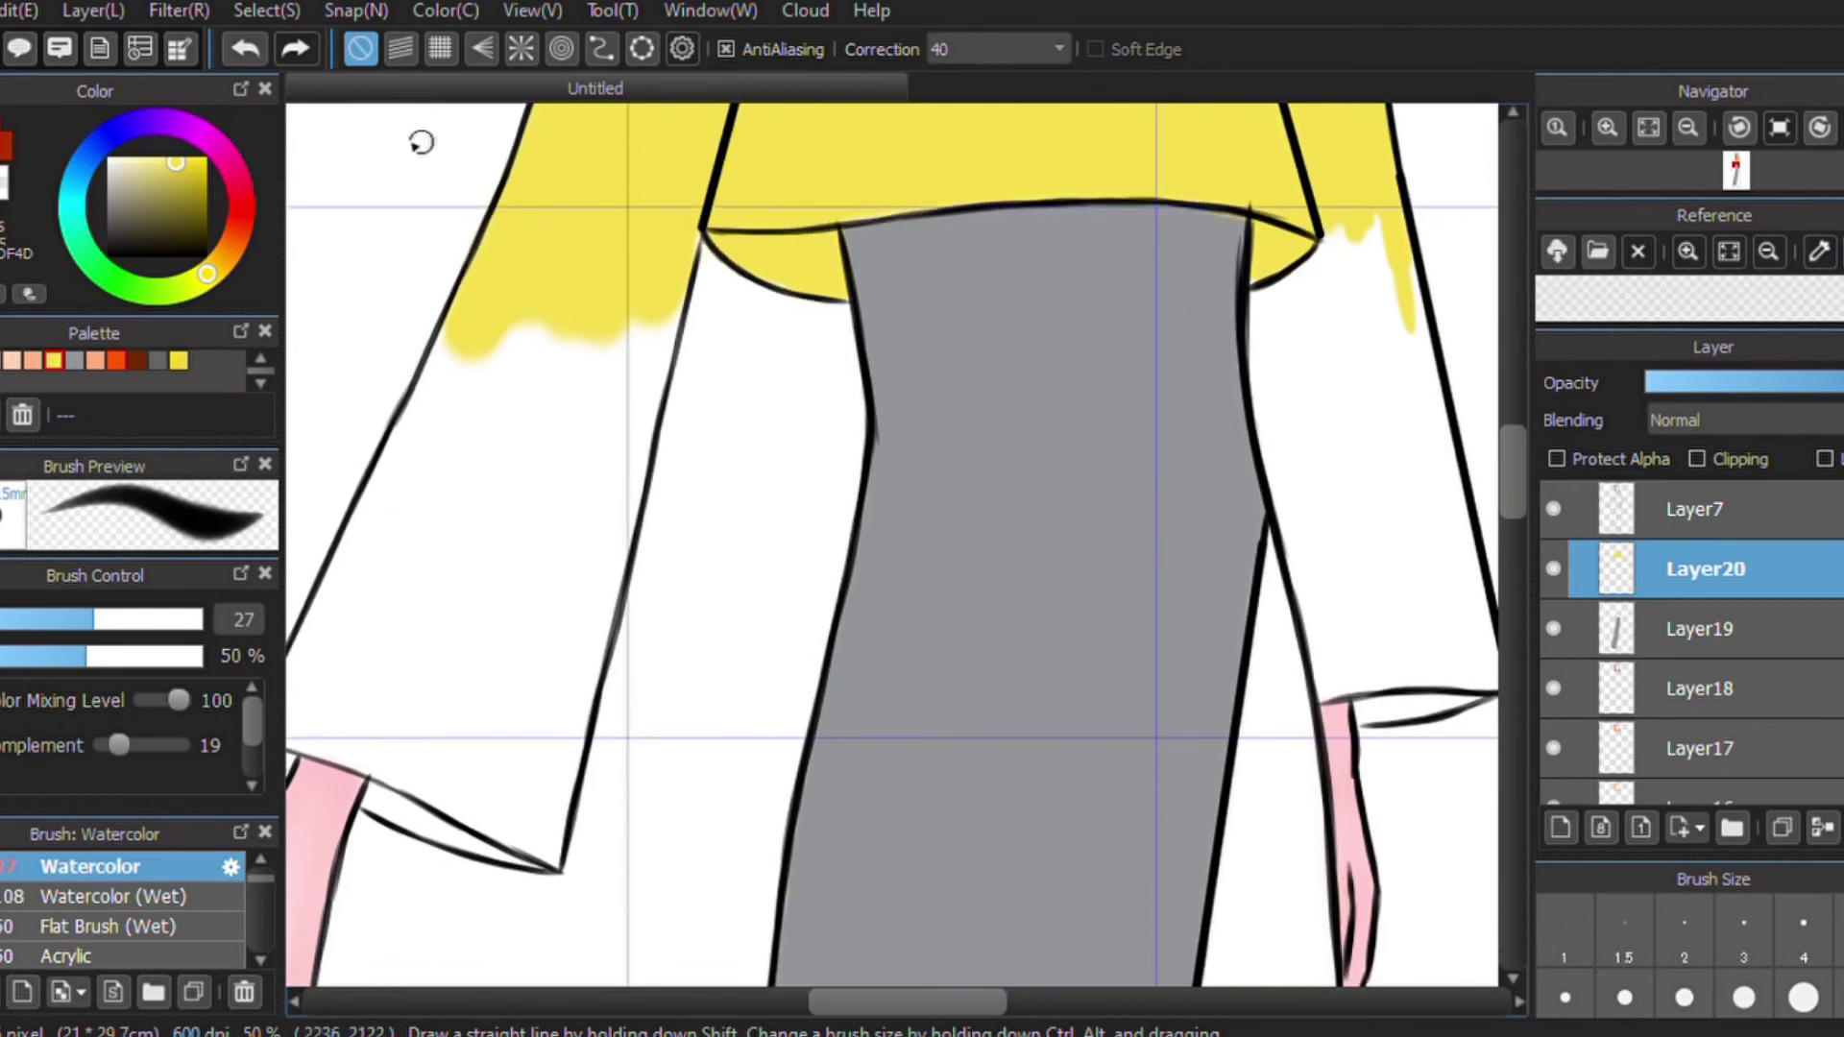
{"action": "mouse_move", "coordinate": [1346, 156]}
{"action": "left_mouse_down"}
{"action": "mouse_move", "coordinate": [1367, 379]}
{"action": "mouse_move", "coordinate": [1339, 502]}
{"action": "left_mouse_up"}
{"action": "left_click_drag", "start_coordinate": [1358, 198], "coordinate": [1400, 383]}
{"action": "left_click_drag", "start_coordinate": [977, 1004], "coordinate": [1014, 1014]}
{"action": "mouse_move", "coordinate": [1202, 527]}
{"action": "left_mouse_down"}
{"action": "mouse_move", "coordinate": [1223, 597]}
{"action": "mouse_move", "coordinate": [1207, 532]}
{"action": "mouse_move", "coordinate": [1195, 604]}
{"action": "mouse_move", "coordinate": [1079, 473]}
{"action": "mouse_move", "coordinate": [1062, 255]}
{"action": "mouse_move", "coordinate": [1075, 428]}
{"action": "mouse_move", "coordinate": [1078, 268]}
{"action": "left_mouse_up"}
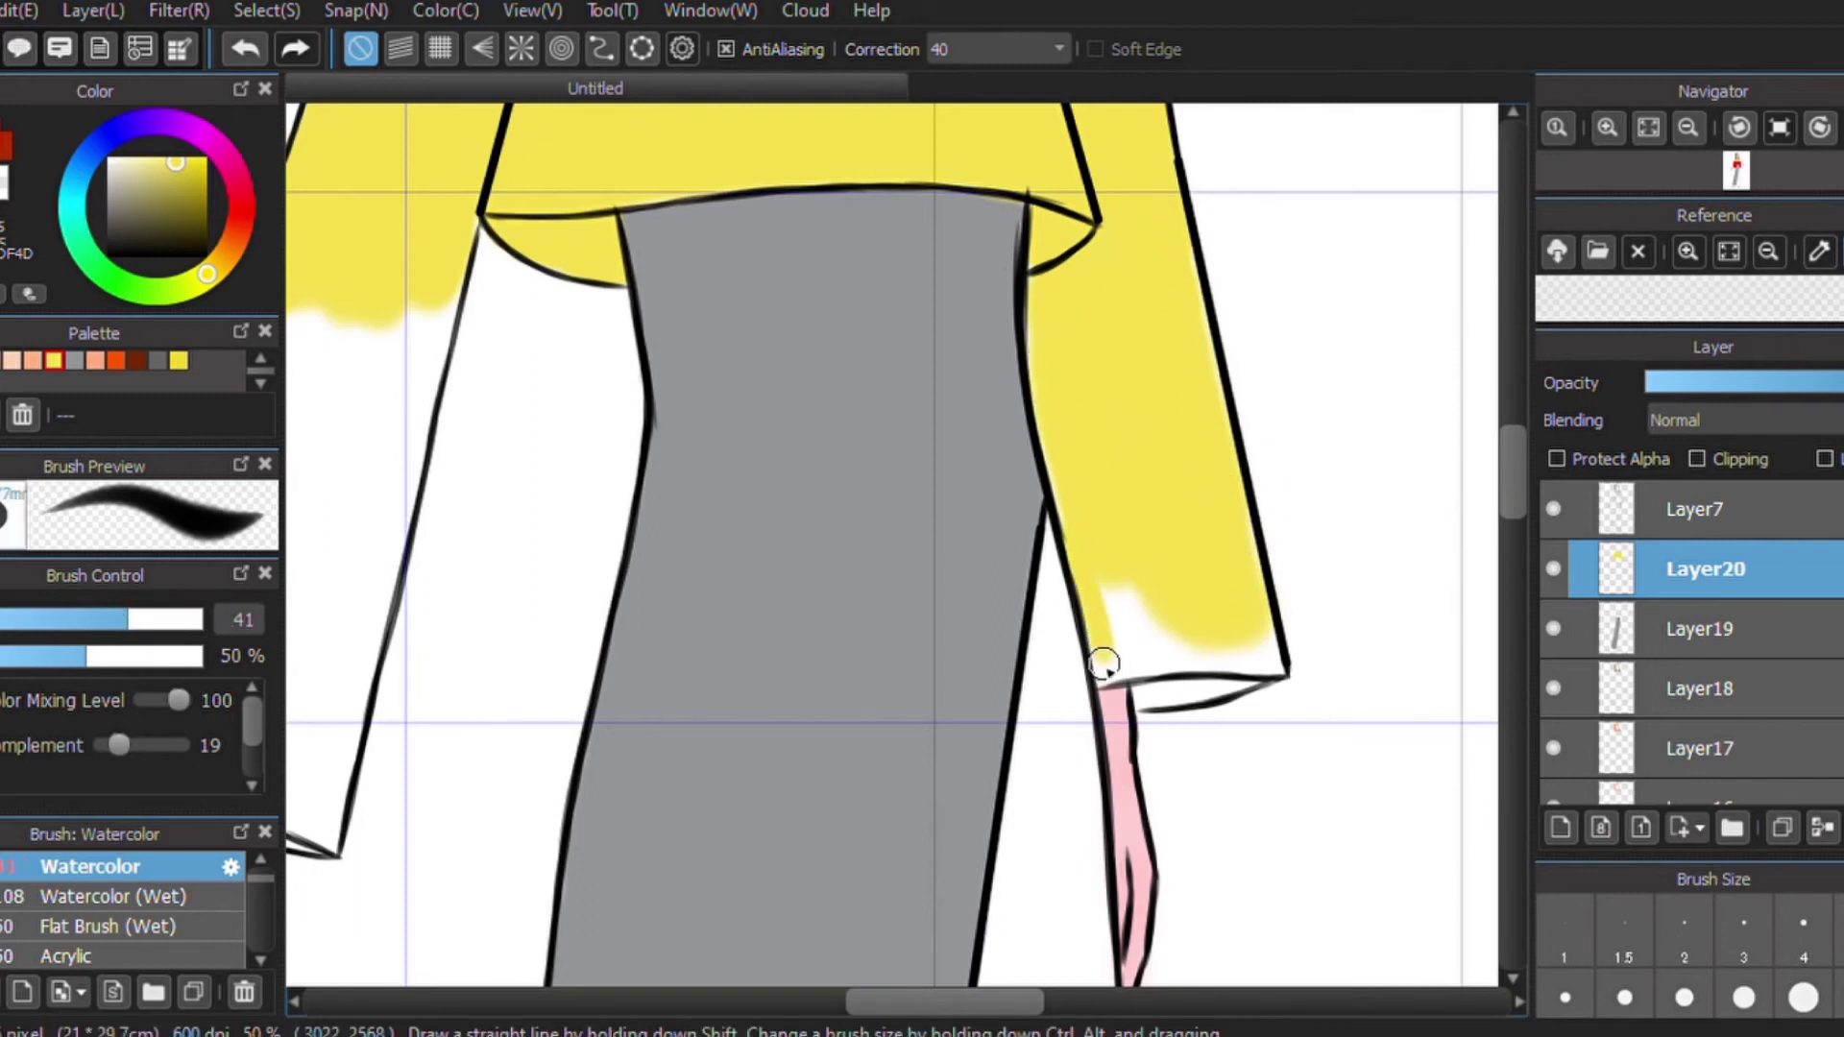
{"action": "left_click_drag", "start_coordinate": [1094, 575], "coordinate": [1156, 610]}
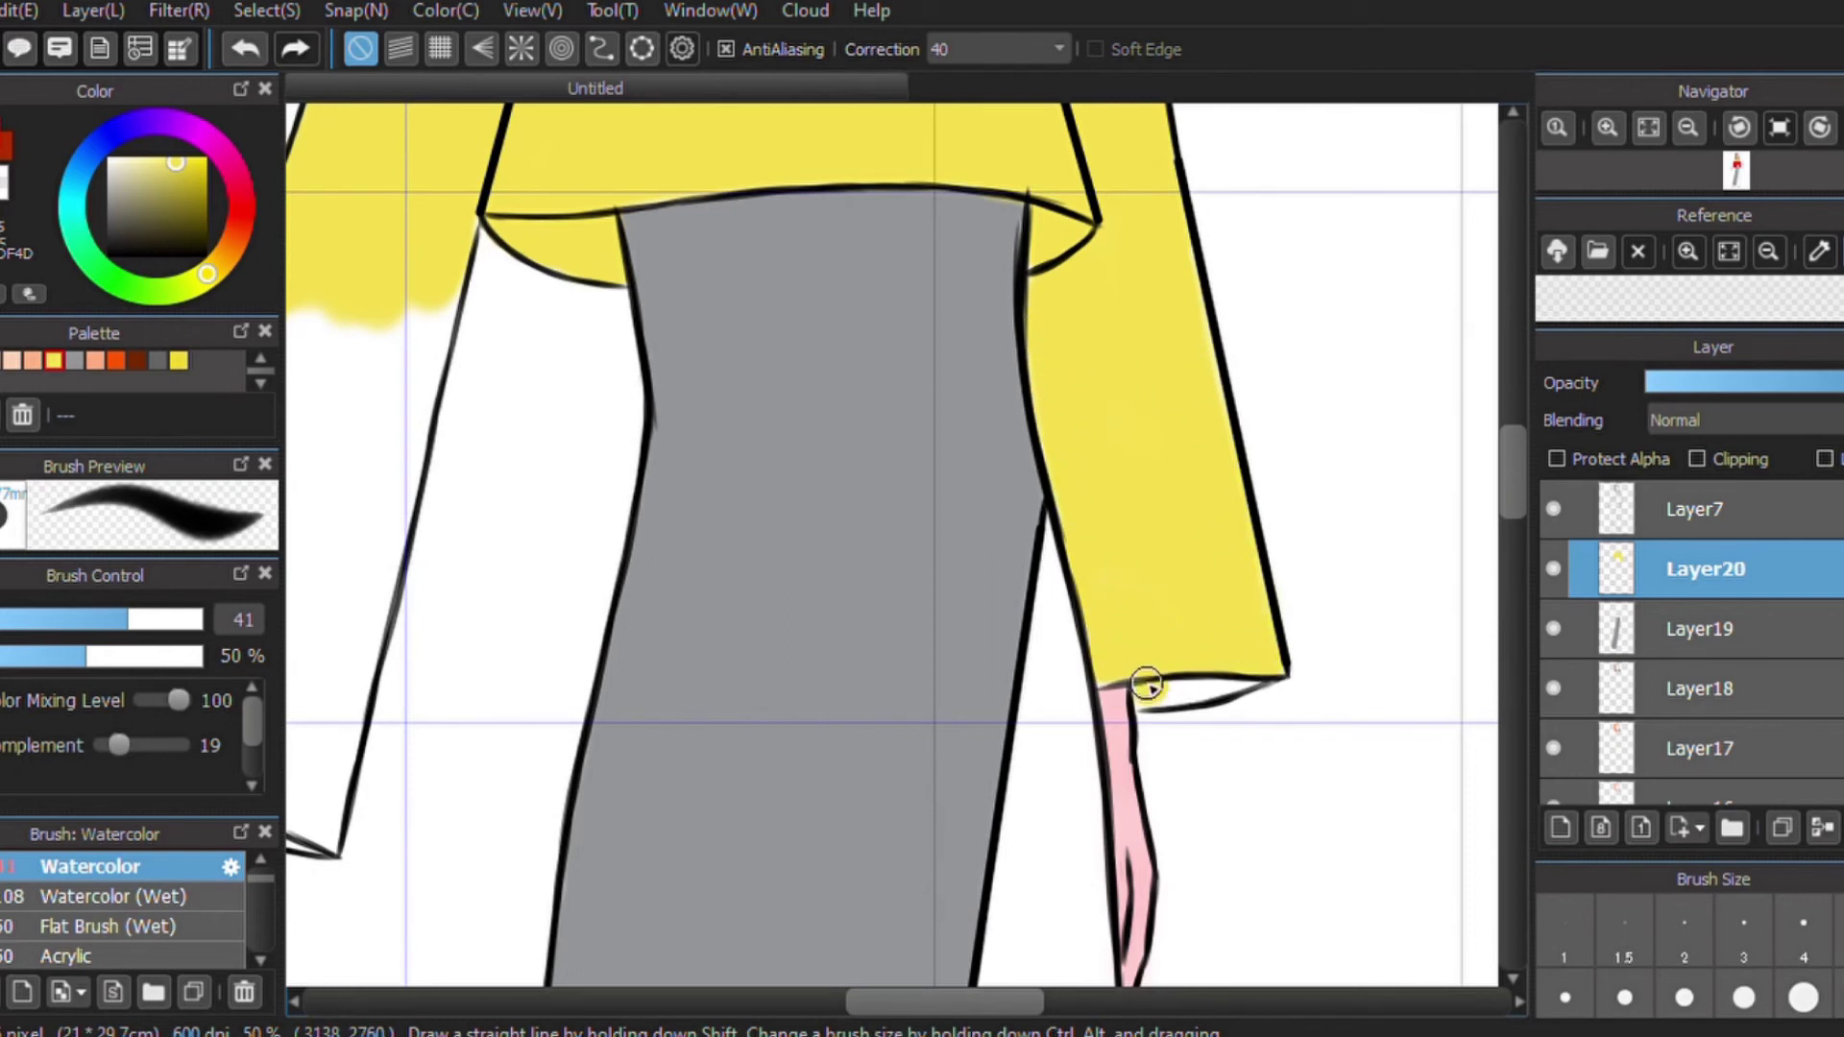
{"action": "scroll", "coordinate": [1241, 682], "scroll_direction": "left", "scroll_amount": 5}
Paint the coat's left sleeve yellow, covering its edges and lower part.
{"action": "mouse_move", "coordinate": [824, 412]}
{"action": "left_mouse_down"}
{"action": "mouse_move", "coordinate": [811, 573]}
{"action": "mouse_move", "coordinate": [788, 461]}
{"action": "left_mouse_up"}
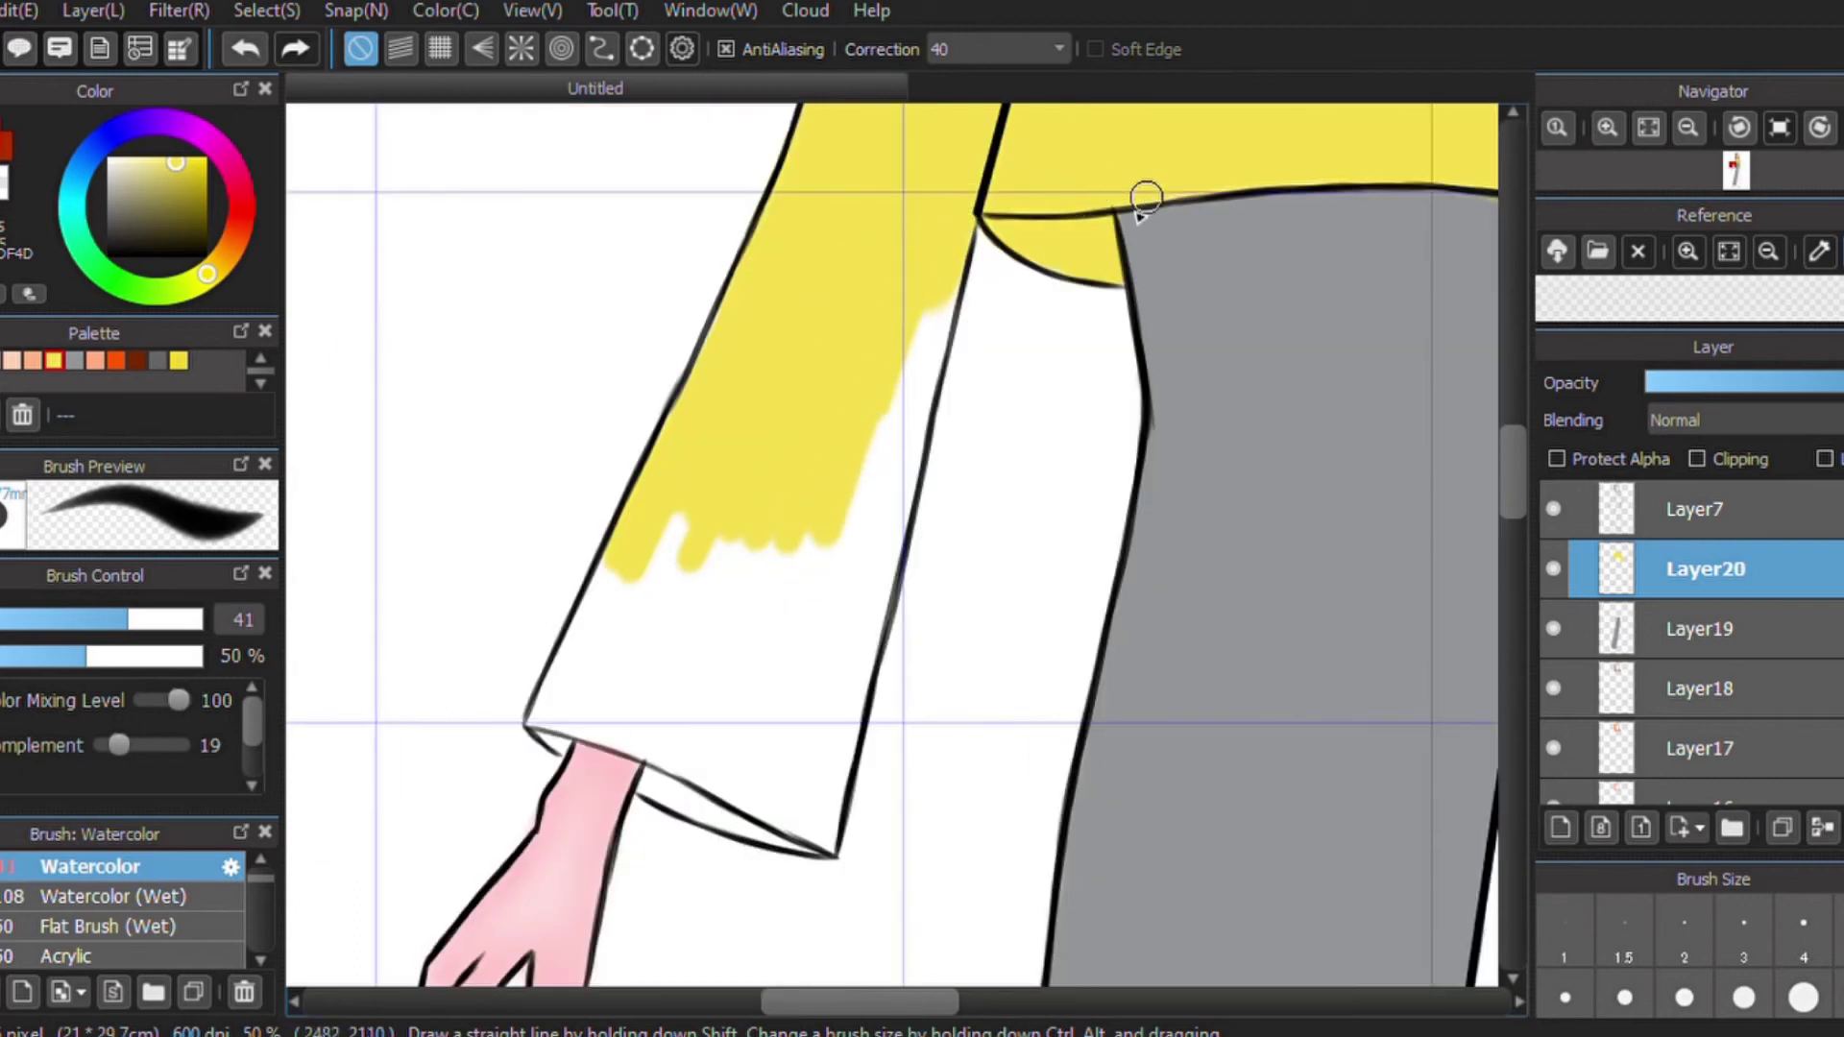
{"action": "mouse_move", "coordinate": [886, 294]}
{"action": "left_mouse_down"}
{"action": "mouse_move", "coordinate": [926, 346]}
{"action": "mouse_move", "coordinate": [893, 473]}
{"action": "left_mouse_up"}
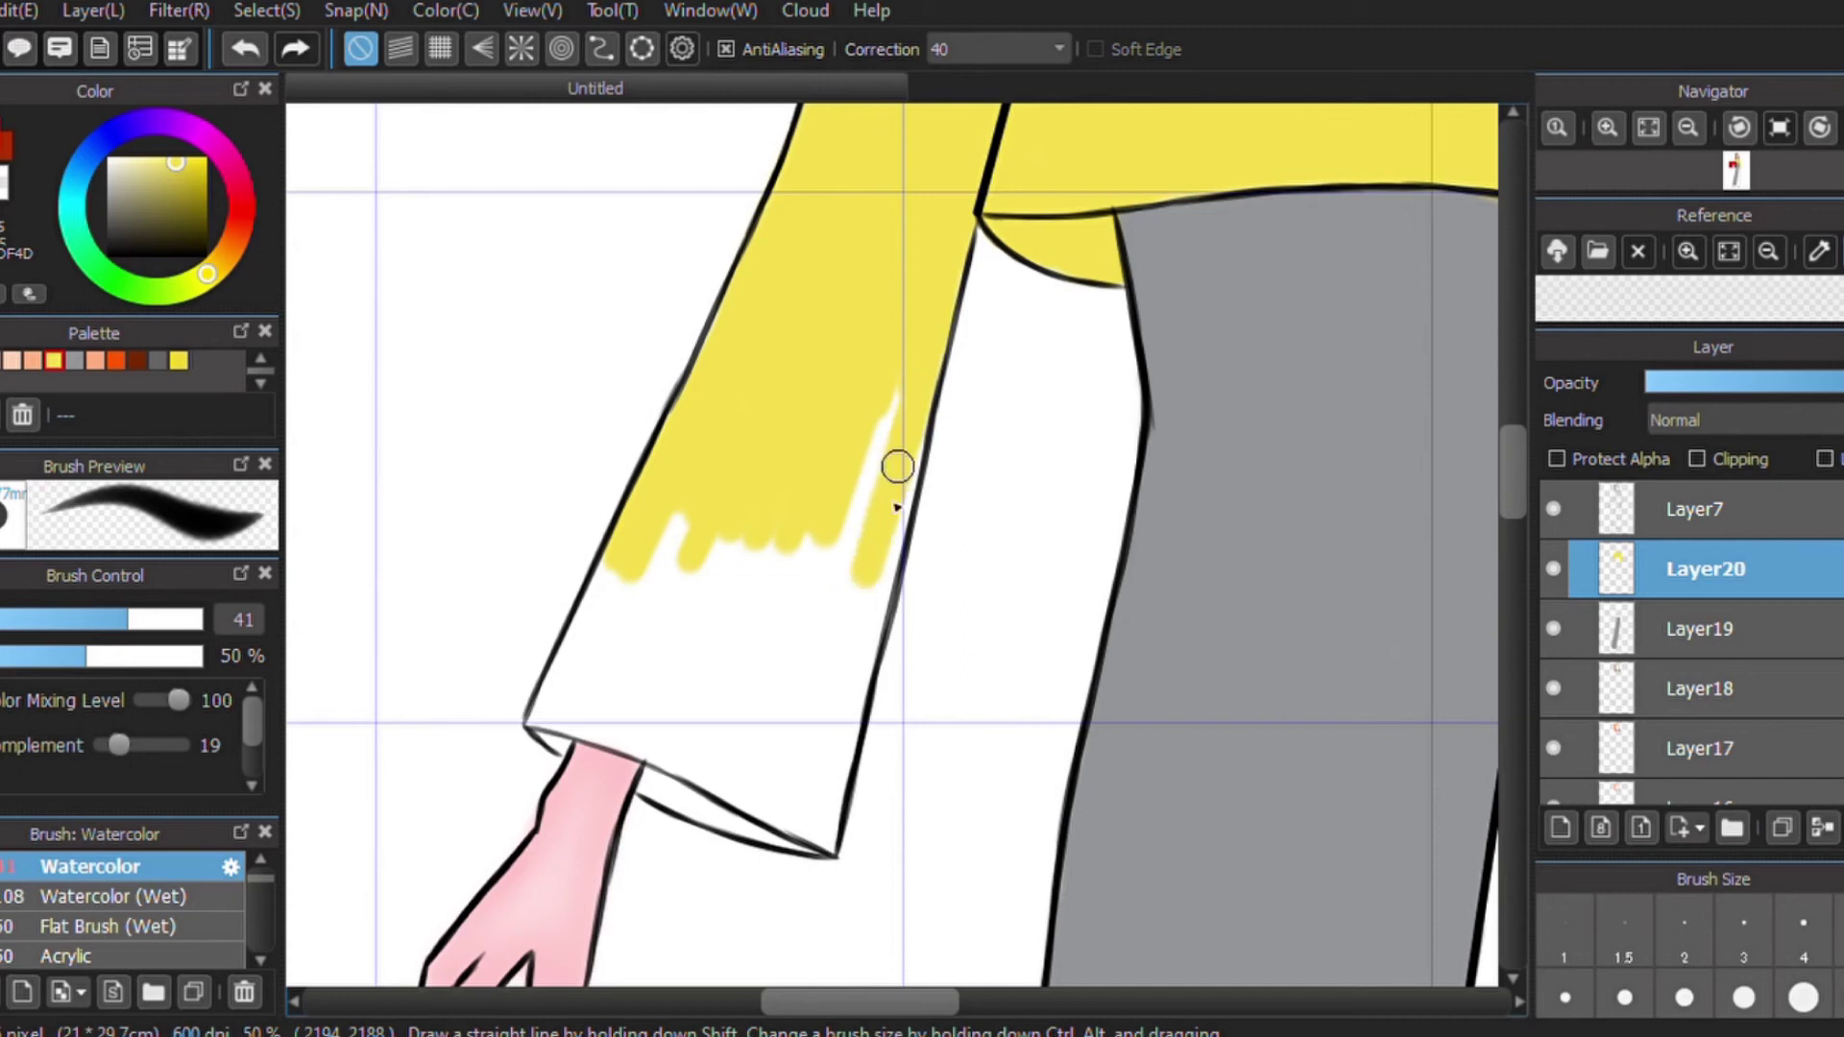
{"action": "mouse_move", "coordinate": [942, 274]}
{"action": "left_mouse_down"}
{"action": "mouse_move", "coordinate": [894, 383]}
{"action": "mouse_move", "coordinate": [898, 257]}
{"action": "left_mouse_up"}
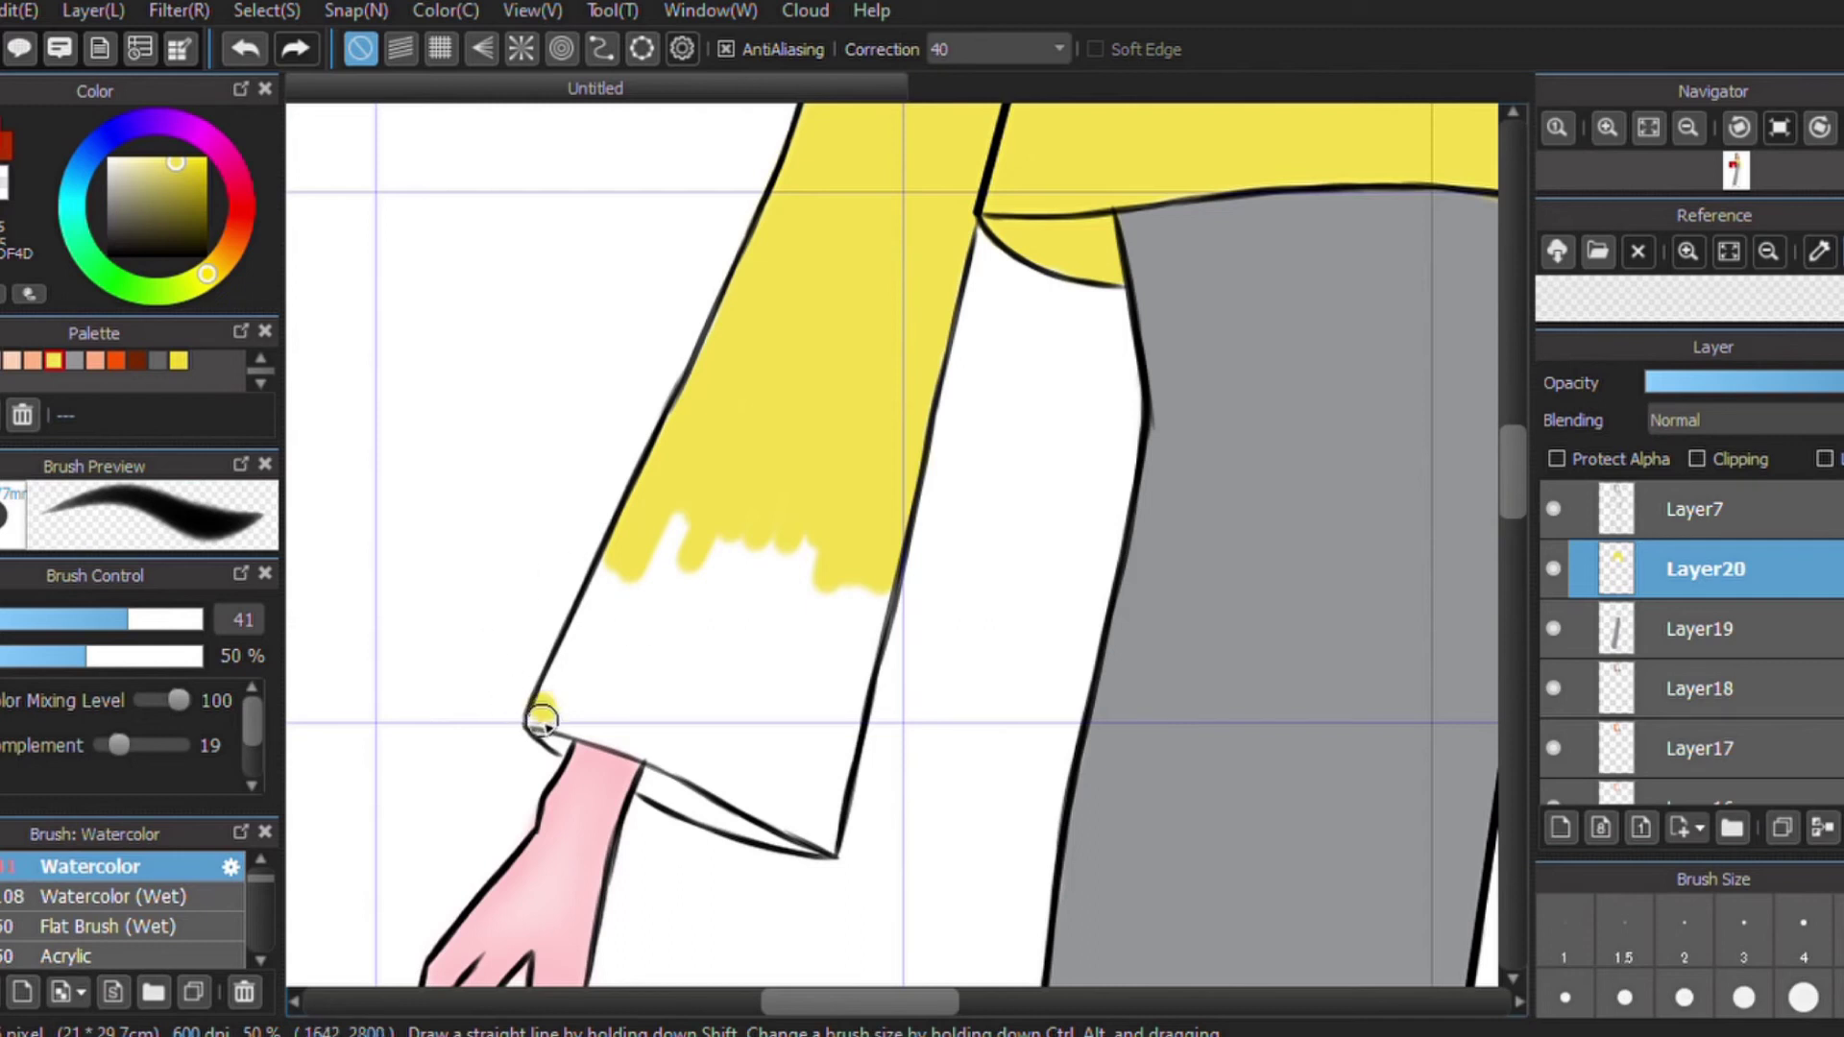
{"action": "mouse_move", "coordinate": [582, 649]}
{"action": "left_mouse_down"}
{"action": "mouse_move", "coordinate": [566, 667]}
{"action": "mouse_move", "coordinate": [696, 527]}
{"action": "mouse_move", "coordinate": [618, 605]}
{"action": "mouse_move", "coordinate": [749, 511]}
{"action": "mouse_move", "coordinate": [793, 586]}
{"action": "mouse_move", "coordinate": [780, 625]}
{"action": "mouse_move", "coordinate": [700, 704]}
{"action": "mouse_move", "coordinate": [669, 637]}
{"action": "mouse_move", "coordinate": [576, 708]}
{"action": "mouse_move", "coordinate": [749, 766]}
{"action": "mouse_move", "coordinate": [869, 515]}
{"action": "mouse_move", "coordinate": [819, 774]}
{"action": "mouse_move", "coordinate": [789, 813]}
{"action": "mouse_move", "coordinate": [659, 769]}
{"action": "mouse_move", "coordinate": [775, 812]}
{"action": "left_mouse_up"}
{"action": "left_click", "coordinate": [178, 620]}
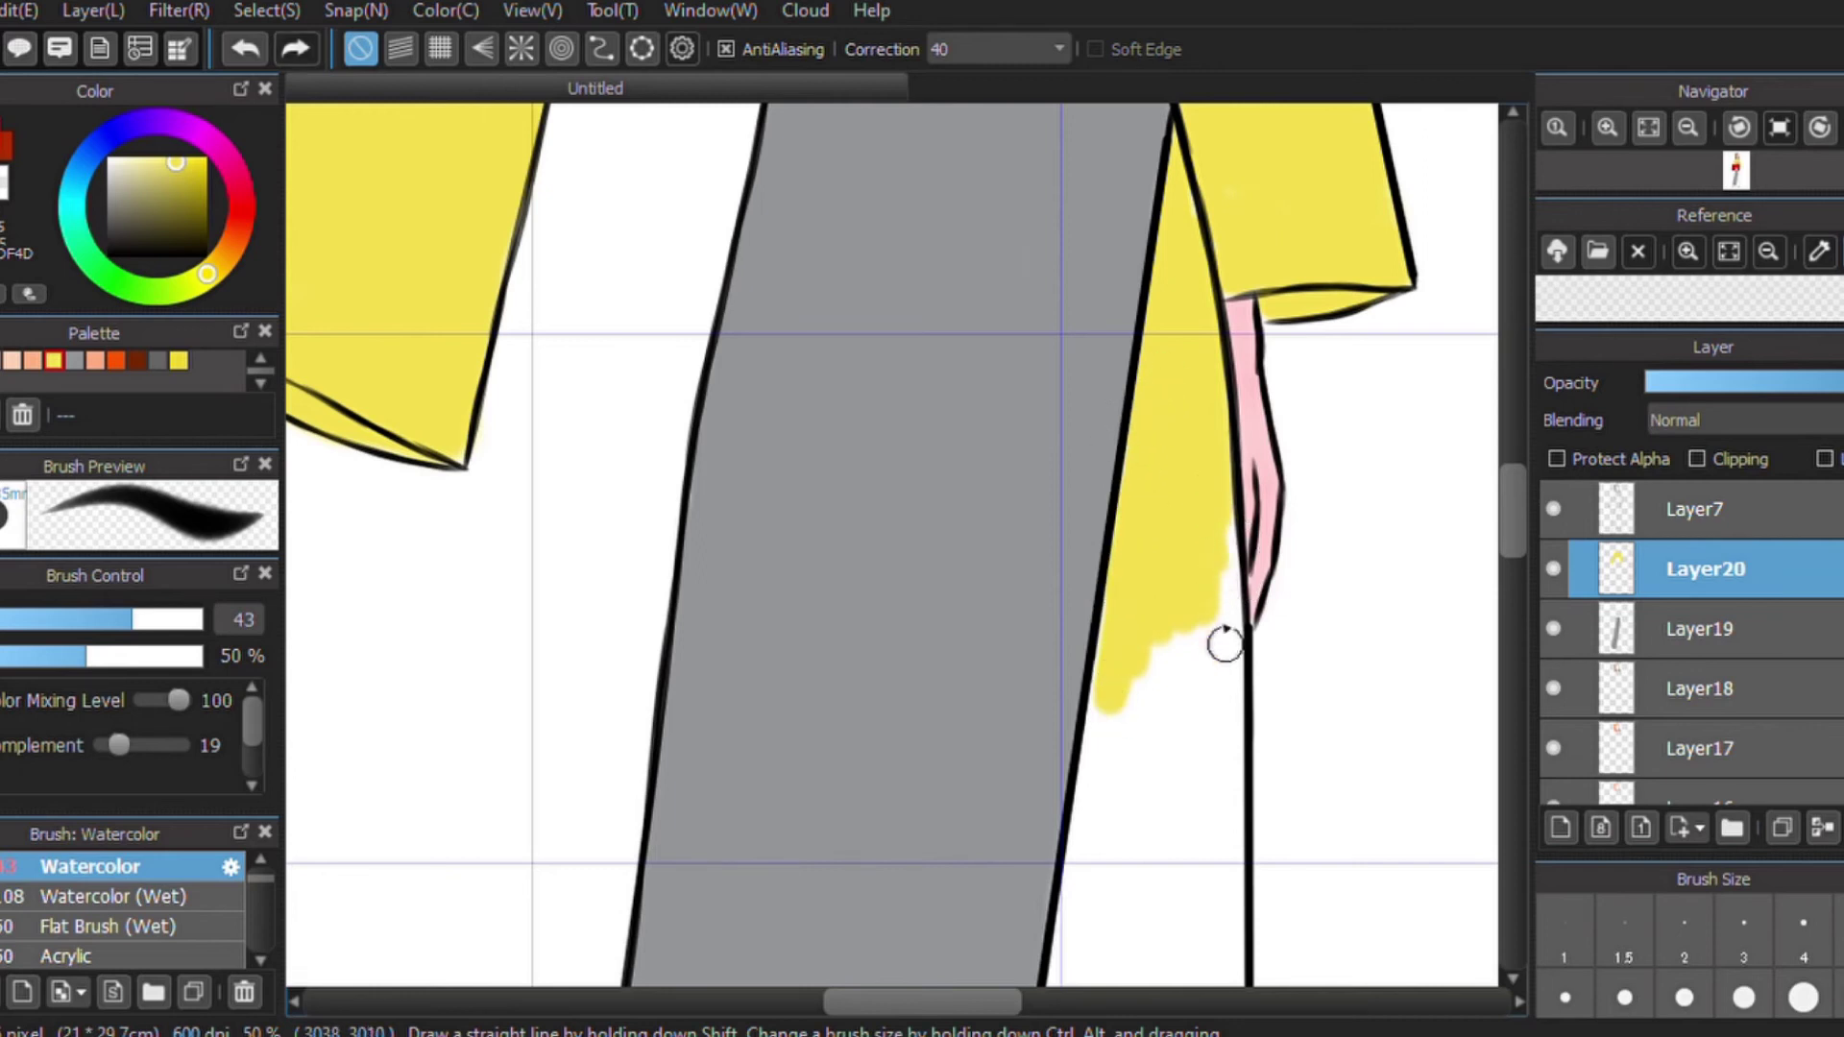
Paint the coat panel beside the grey dress yellow, then enlarge the brush to 116.
{"action": "mouse_move", "coordinate": [1213, 495]}
{"action": "left_mouse_down"}
{"action": "mouse_move", "coordinate": [1207, 786]}
{"action": "mouse_move", "coordinate": [1223, 515]}
{"action": "left_mouse_up"}
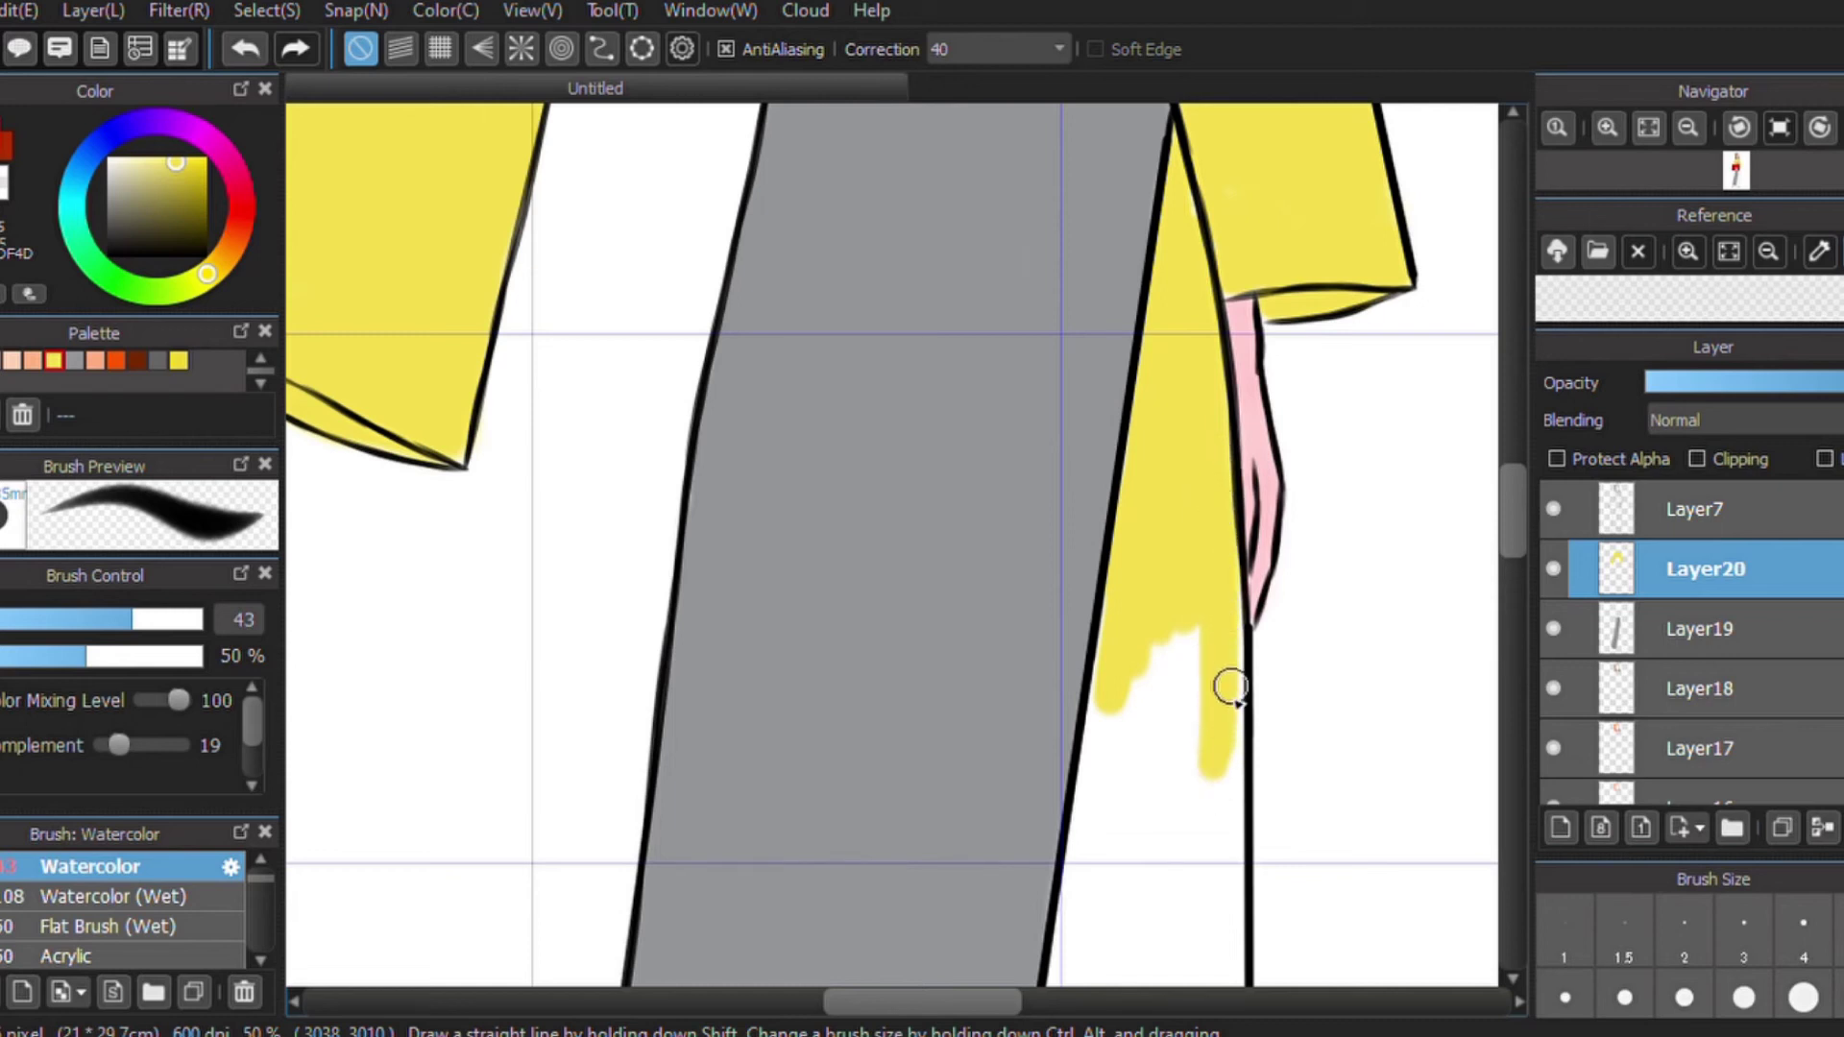
{"action": "mouse_move", "coordinate": [1222, 806]}
{"action": "left_mouse_down"}
{"action": "mouse_move", "coordinate": [1223, 687]}
{"action": "mouse_move", "coordinate": [1207, 880]}
{"action": "mouse_move", "coordinate": [1202, 666]}
{"action": "mouse_move", "coordinate": [1169, 832]}
{"action": "mouse_move", "coordinate": [1186, 598]}
{"action": "left_mouse_up"}
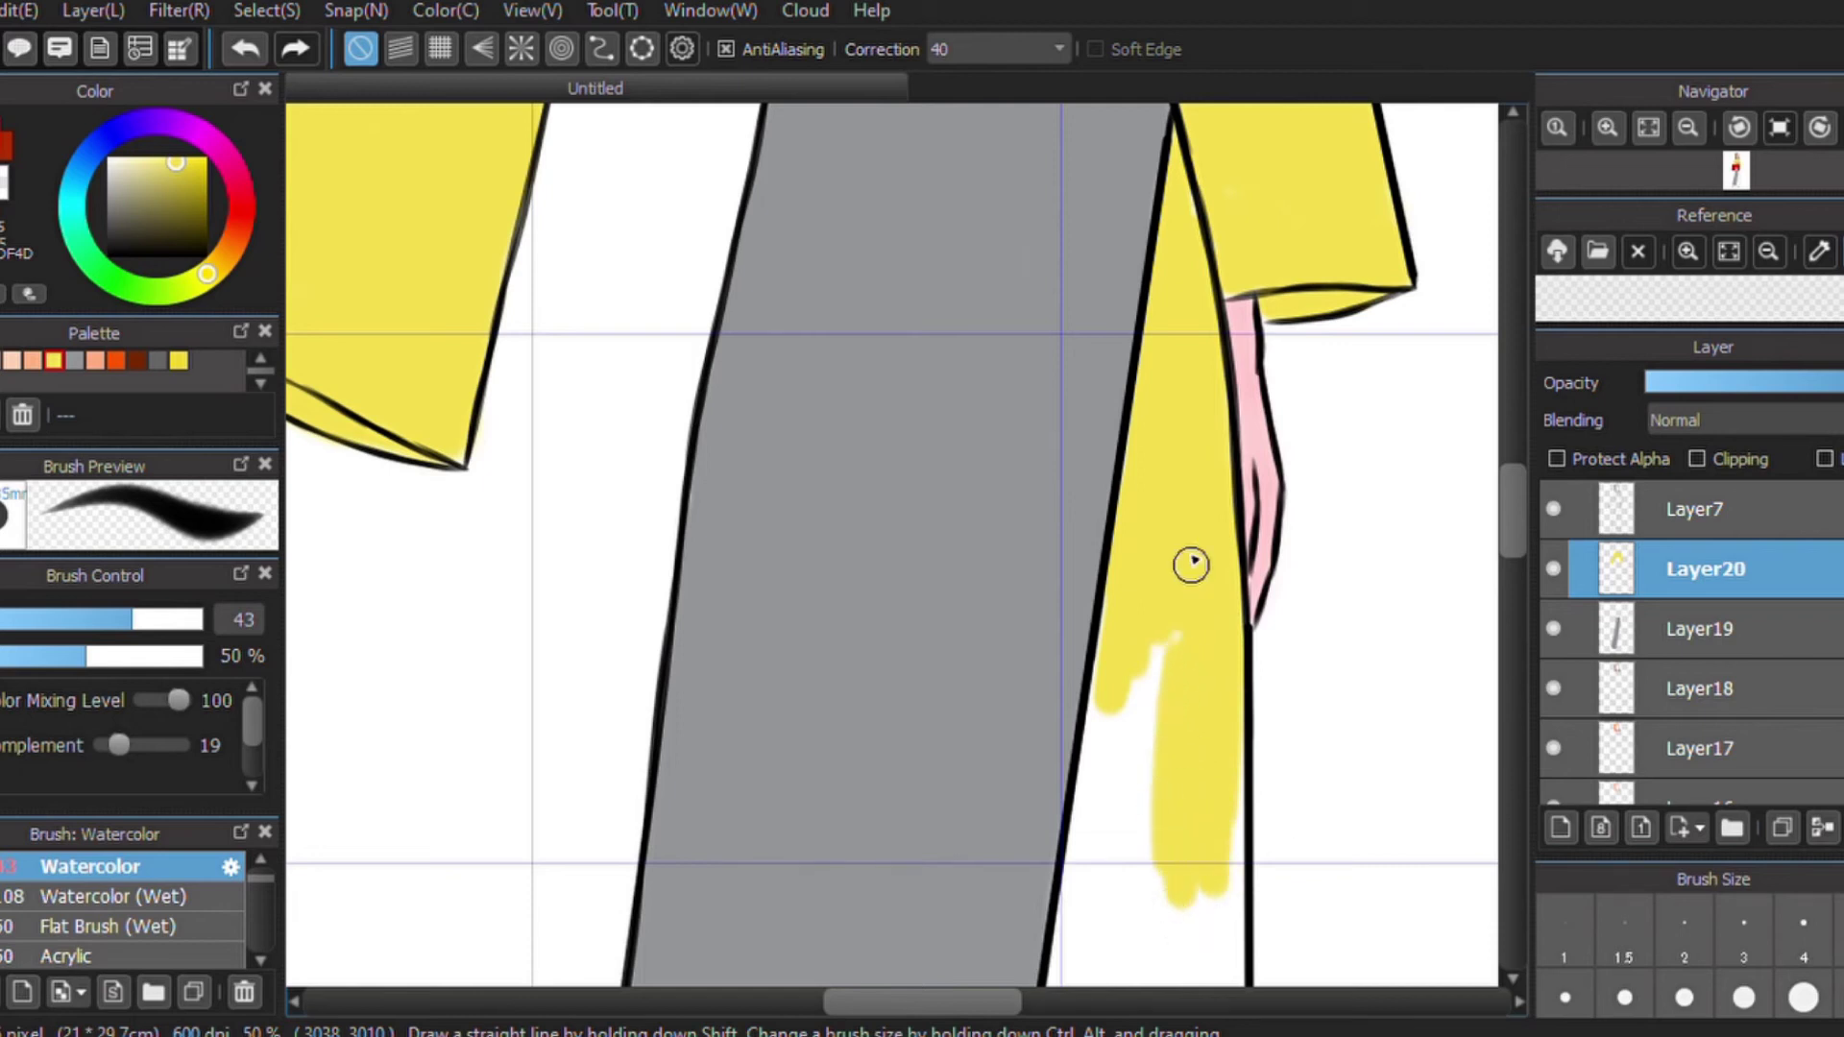
{"action": "left_click_drag", "start_coordinate": [1167, 673], "coordinate": [1129, 903]}
{"action": "left_click_drag", "start_coordinate": [1129, 903], "coordinate": [1154, 695]}
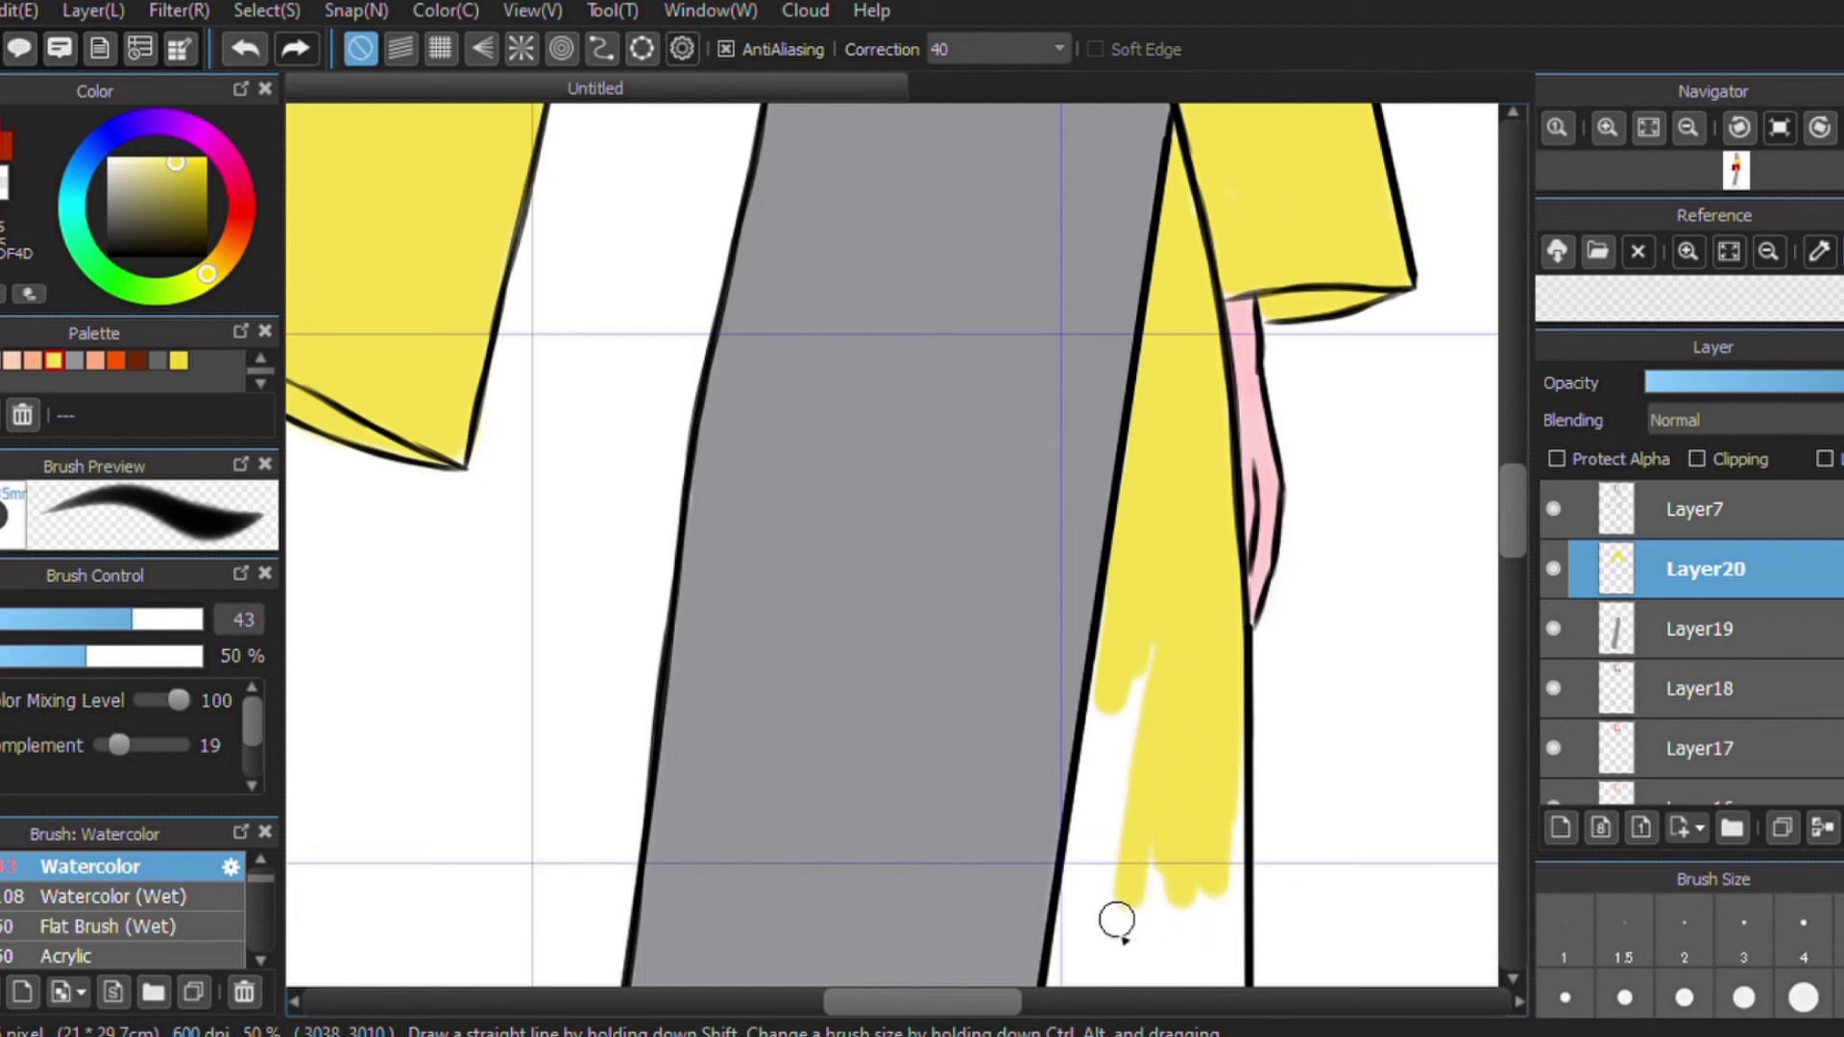
{"action": "left_click_drag", "start_coordinate": [1117, 921], "coordinate": [1166, 594]}
{"action": "left_click_drag", "start_coordinate": [1131, 737], "coordinate": [1132, 661]}
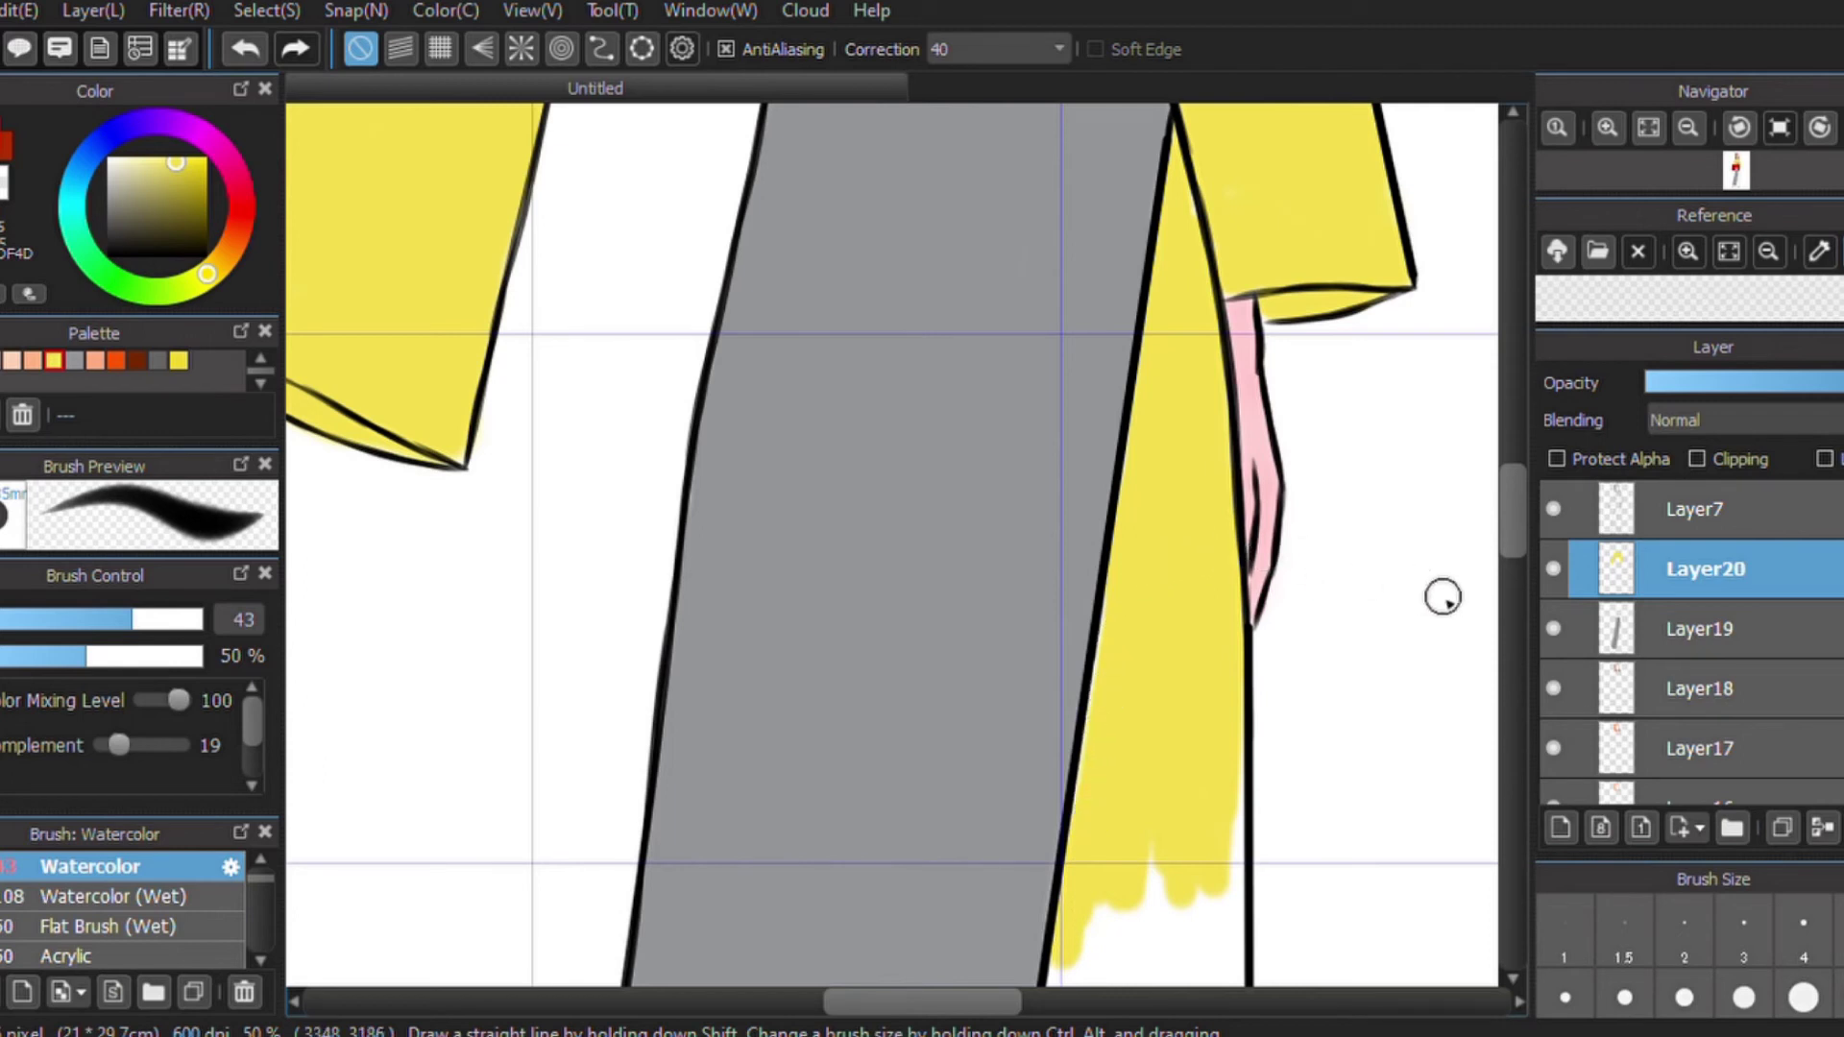
{"action": "left_click", "coordinate": [1513, 614]}
{"action": "left_click", "coordinate": [193, 624]}
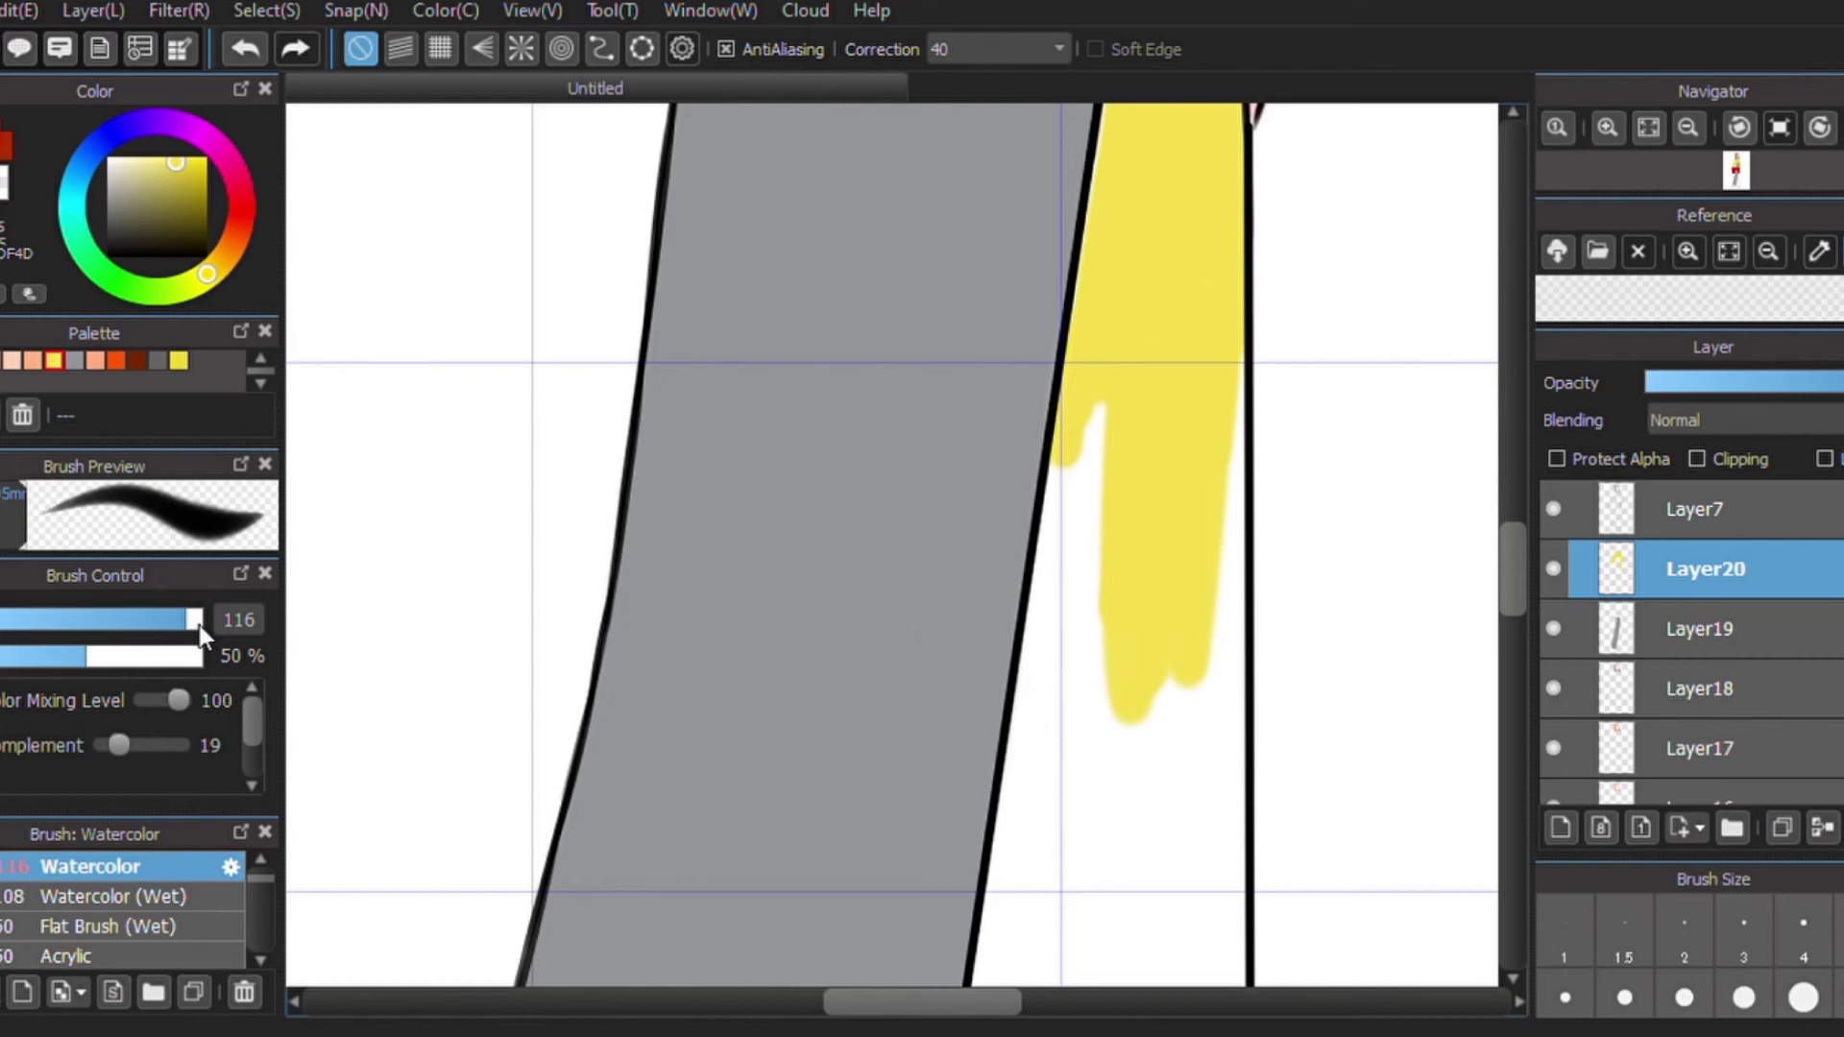
Paint yellow watercolor (size 116) over the white strip beside the outline, down to its bottom.
{"action": "left_click_drag", "start_coordinate": [1120, 371], "coordinate": [1083, 795]}
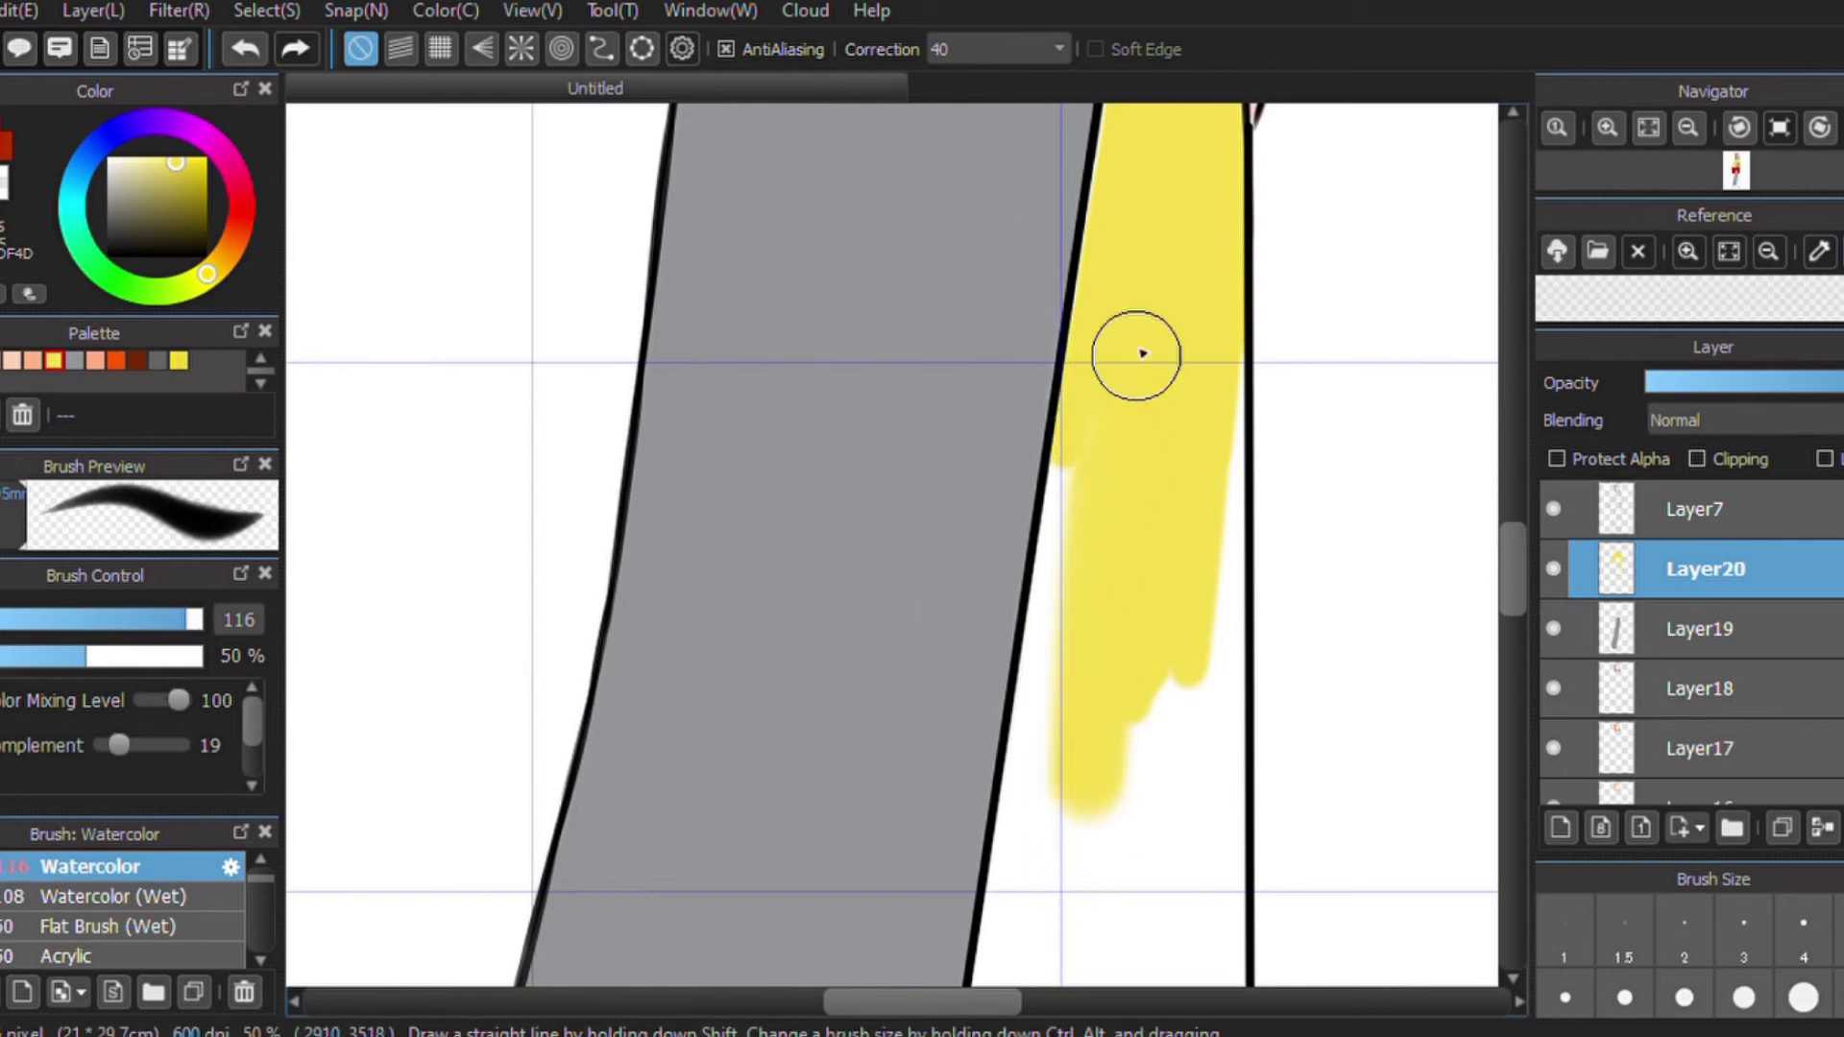
{"action": "mouse_move", "coordinate": [1140, 856]}
{"action": "left_mouse_down"}
{"action": "mouse_move", "coordinate": [1171, 852]}
{"action": "mouse_move", "coordinate": [1052, 826]}
{"action": "left_mouse_up"}
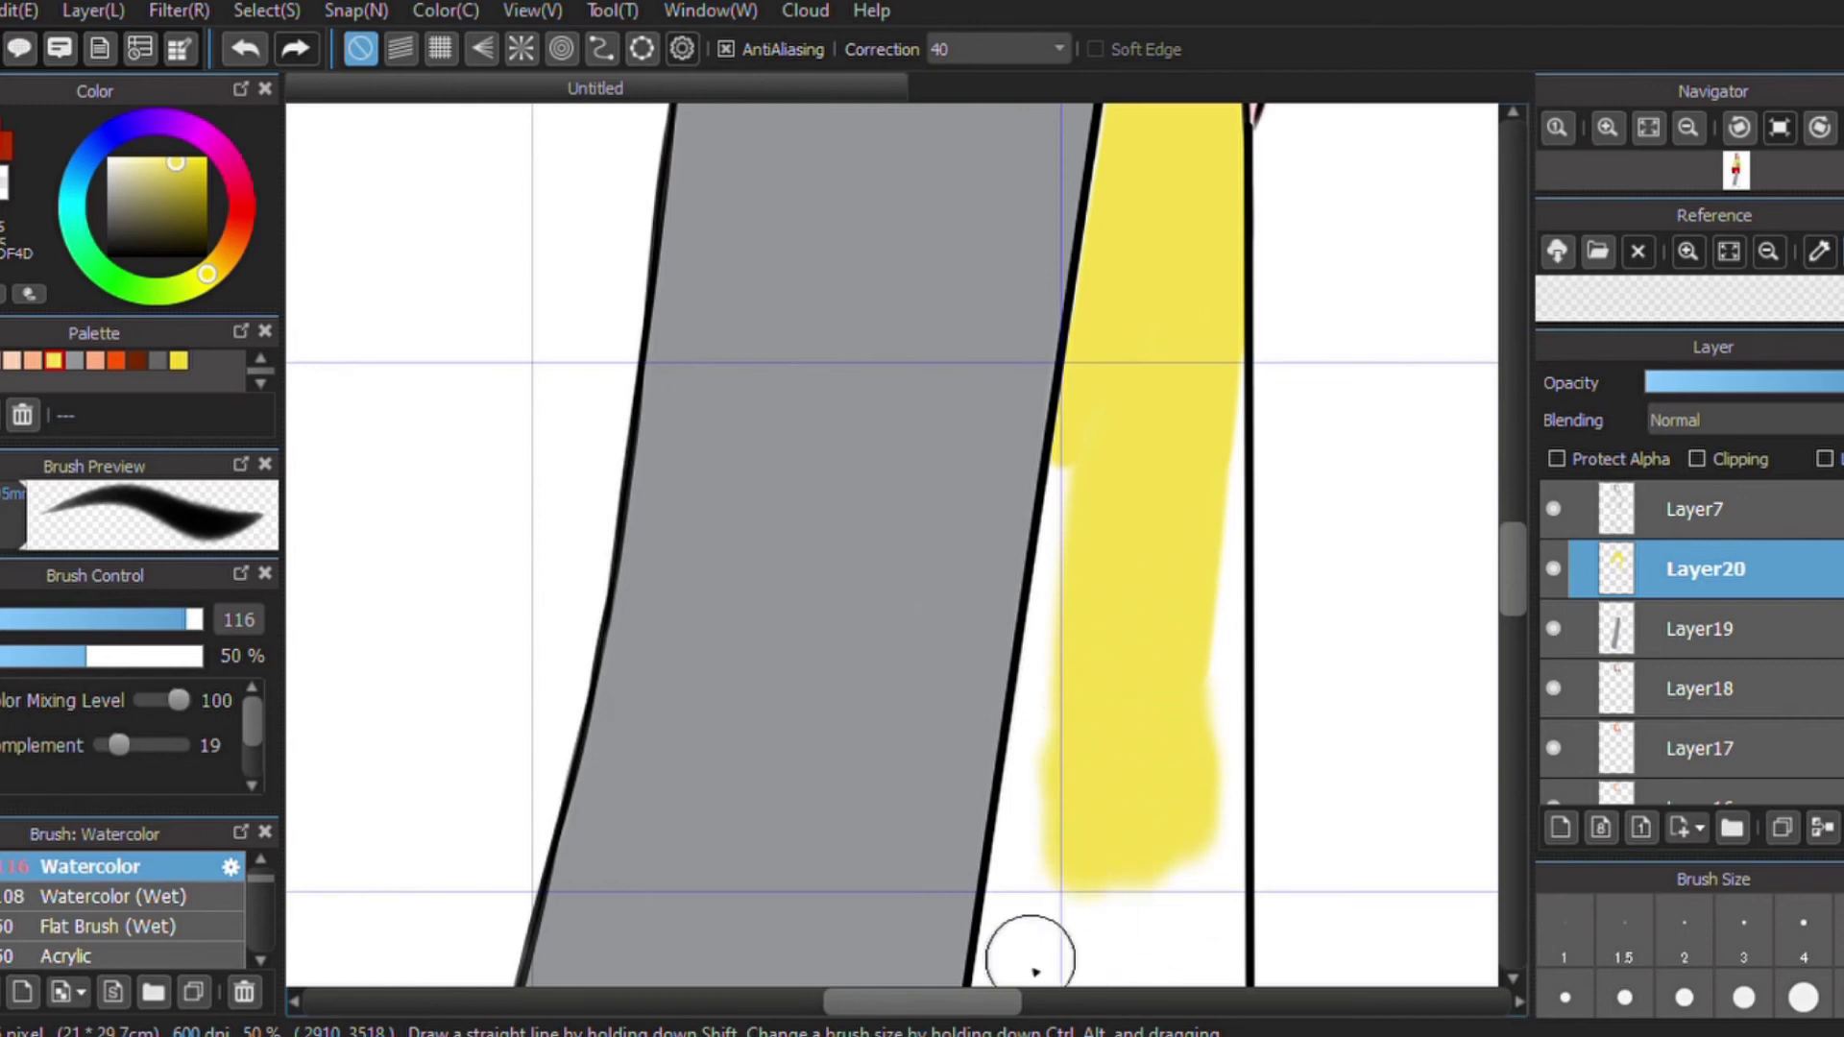
{"action": "left_click_drag", "start_coordinate": [1025, 955], "coordinate": [1056, 823]}
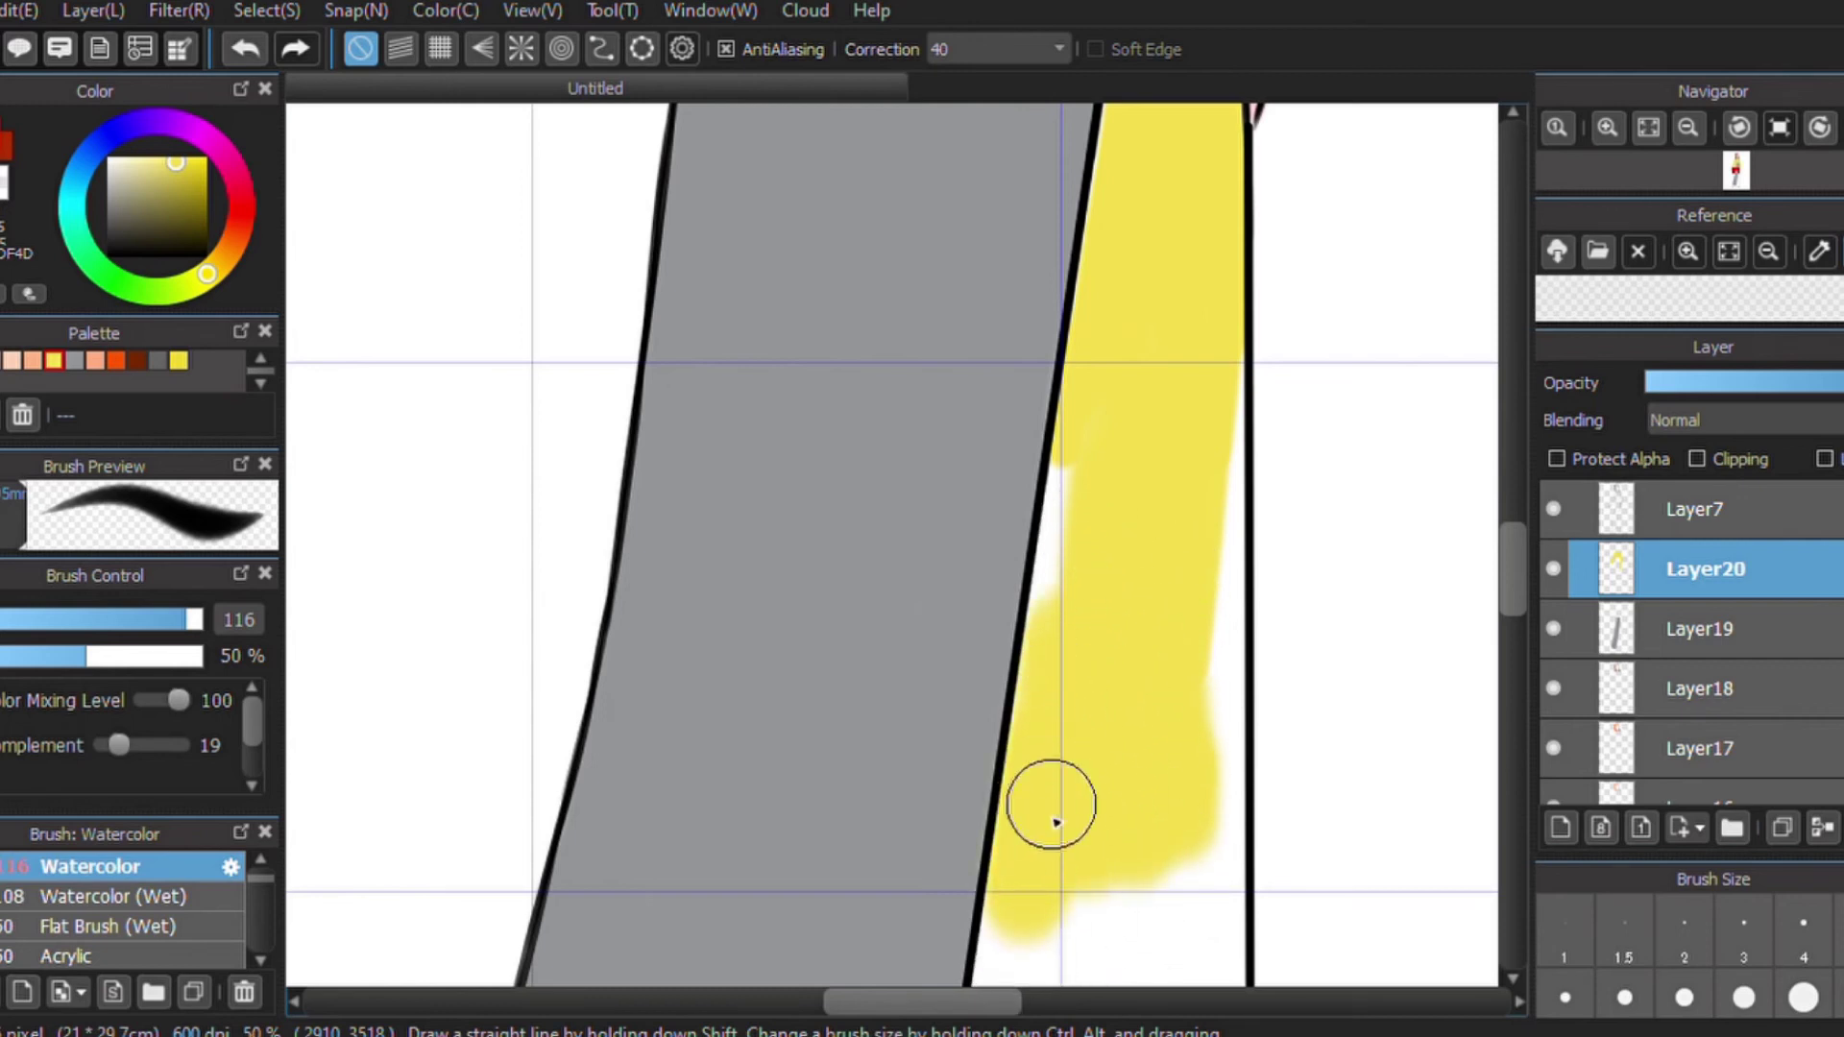
{"action": "left_click_drag", "start_coordinate": [1086, 424], "coordinate": [1095, 395]}
{"action": "mouse_move", "coordinate": [1144, 699]}
{"action": "left_mouse_down"}
{"action": "mouse_move", "coordinate": [1191, 581]}
{"action": "mouse_move", "coordinate": [1215, 665]}
{"action": "mouse_move", "coordinate": [1206, 362]}
{"action": "left_mouse_up"}
{"action": "mouse_move", "coordinate": [1198, 925]}
{"action": "left_mouse_down"}
{"action": "mouse_move", "coordinate": [1200, 648]}
{"action": "mouse_move", "coordinate": [1208, 989]}
{"action": "mouse_move", "coordinate": [1063, 939]}
{"action": "mouse_move", "coordinate": [1087, 845]}
{"action": "mouse_move", "coordinate": [1070, 873]}
{"action": "left_mouse_up"}
Fill the white notches at the lower left and the strip's bottom gap with yellow.
{"action": "scroll", "coordinate": [1203, 389], "scroll_direction": "down", "scroll_amount": 5}
{"action": "mouse_move", "coordinate": [1202, 389]}
{"action": "left_mouse_down"}
{"action": "mouse_move", "coordinate": [1188, 574]}
{"action": "mouse_move", "coordinate": [1202, 691]}
{"action": "mouse_move", "coordinate": [1194, 424]}
{"action": "mouse_move", "coordinate": [1221, 793]}
{"action": "mouse_move", "coordinate": [1207, 930]}
{"action": "mouse_move", "coordinate": [1144, 881]}
{"action": "mouse_move", "coordinate": [1118, 778]}
{"action": "left_mouse_up"}
{"action": "mouse_move", "coordinate": [1118, 613]}
{"action": "left_mouse_down"}
{"action": "mouse_move", "coordinate": [1033, 865]}
{"action": "mouse_move", "coordinate": [1054, 638]}
{"action": "mouse_move", "coordinate": [992, 848]}
{"action": "left_mouse_up"}
{"action": "mouse_move", "coordinate": [976, 934]}
{"action": "left_mouse_down"}
{"action": "mouse_move", "coordinate": [1087, 568]}
{"action": "mouse_move", "coordinate": [1066, 885]}
{"action": "mouse_move", "coordinate": [1107, 547]}
{"action": "mouse_move", "coordinate": [978, 830]}
{"action": "left_mouse_up"}
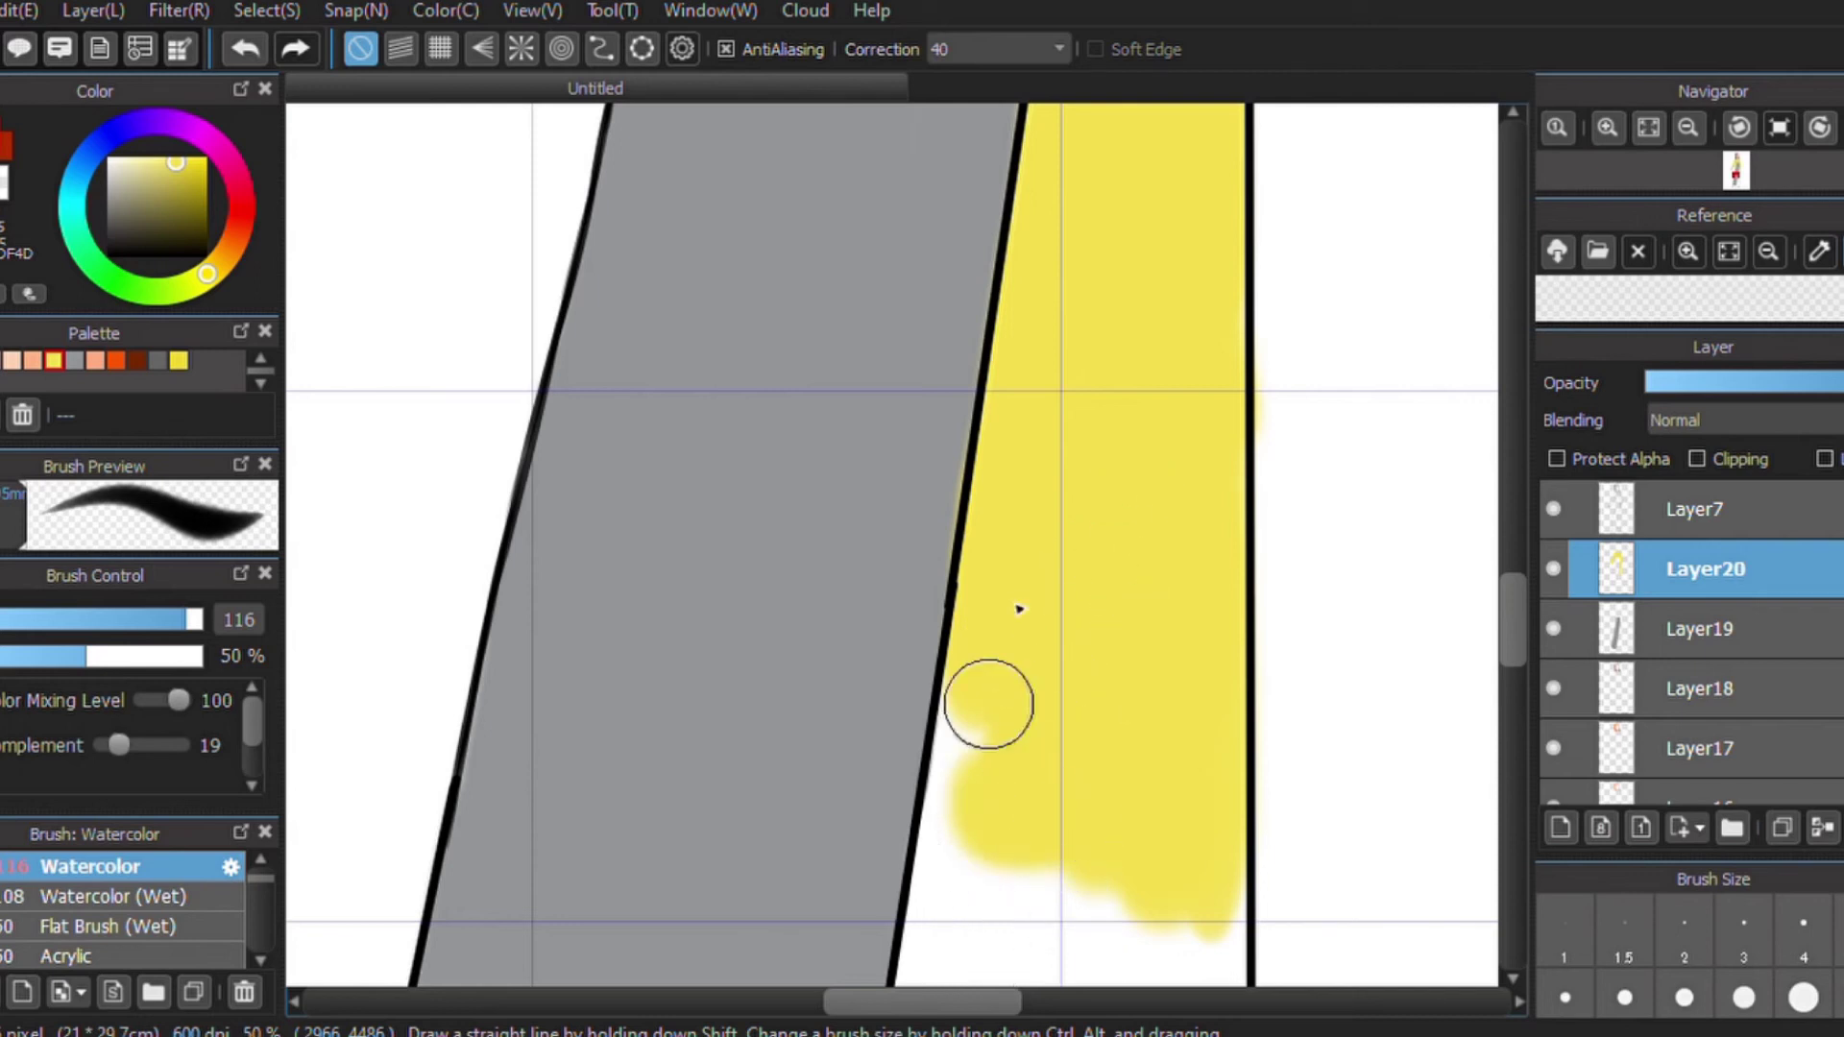
{"action": "mouse_move", "coordinate": [975, 746]}
{"action": "left_mouse_down"}
{"action": "mouse_move", "coordinate": [939, 988]}
{"action": "mouse_move", "coordinate": [958, 772]}
{"action": "mouse_move", "coordinate": [976, 730]}
{"action": "mouse_move", "coordinate": [938, 987]}
{"action": "mouse_move", "coordinate": [1010, 586]}
{"action": "left_mouse_up"}
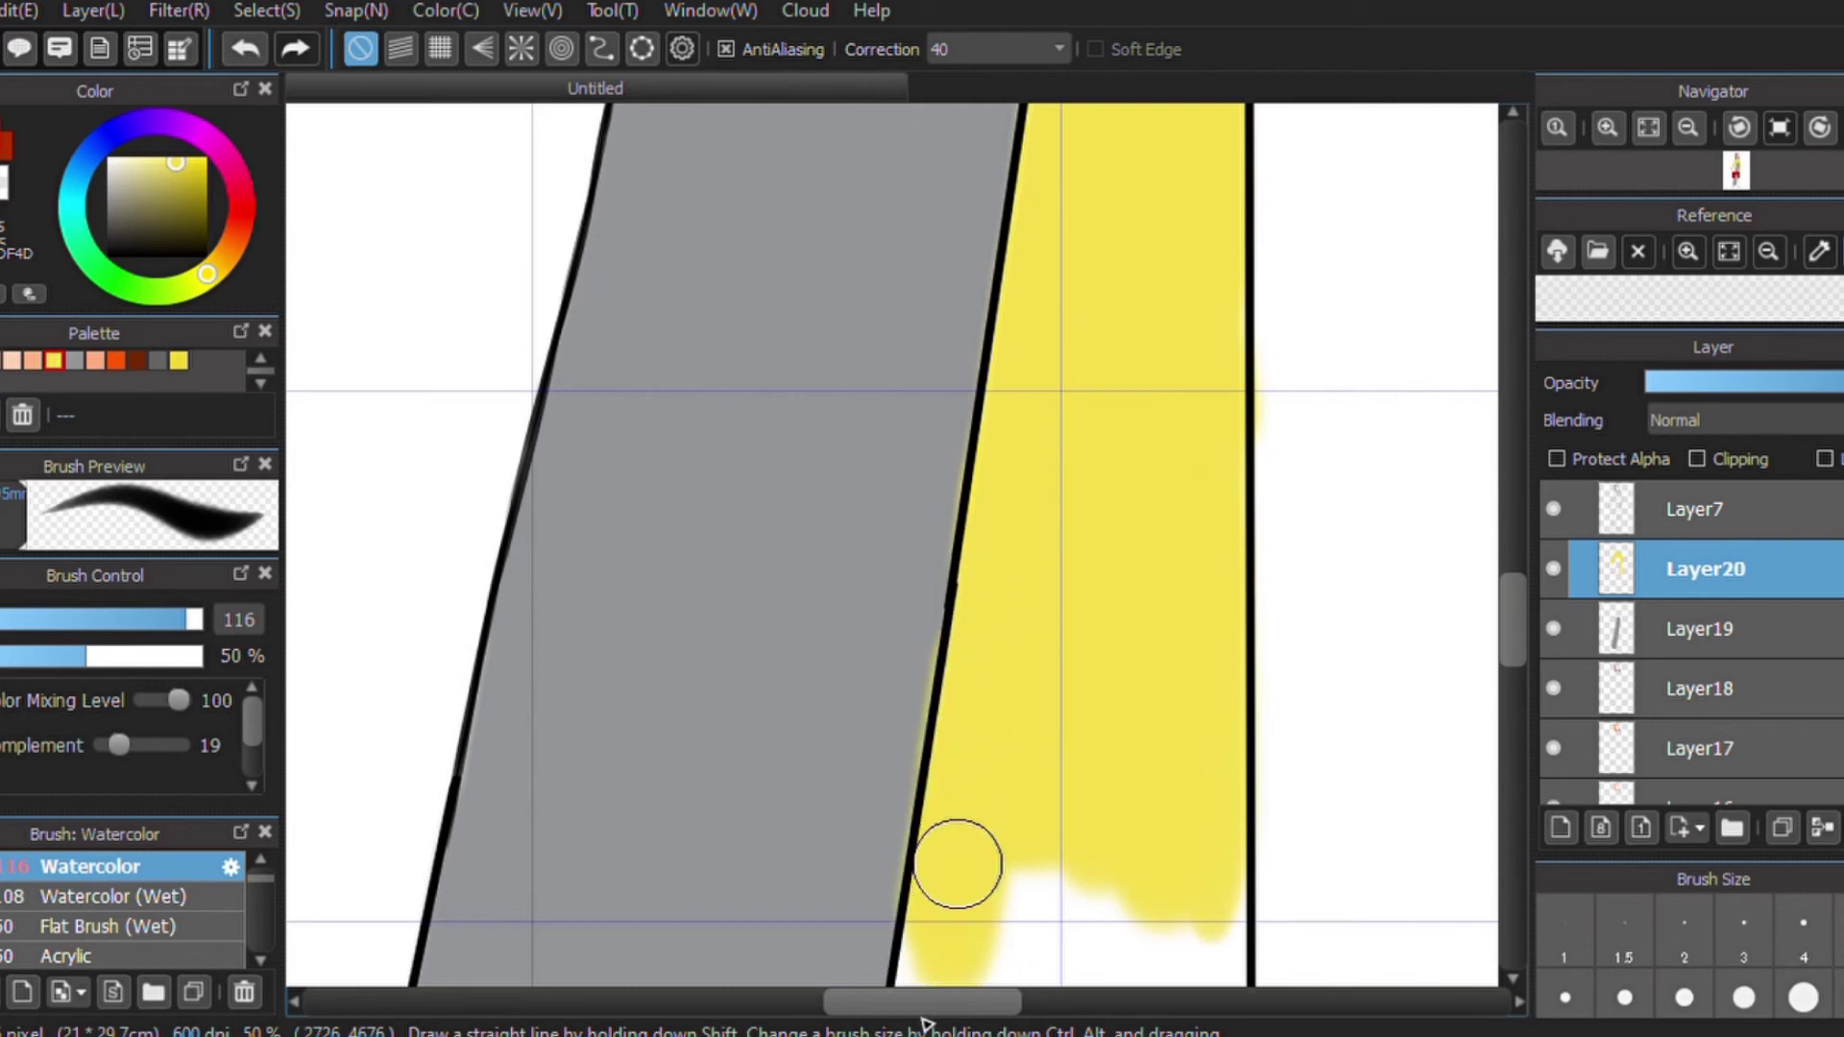
{"action": "mouse_move", "coordinate": [1009, 903]}
{"action": "left_mouse_down"}
{"action": "mouse_move", "coordinate": [1046, 869]}
{"action": "mouse_move", "coordinate": [1066, 912]}
{"action": "left_mouse_up"}
{"action": "mouse_move", "coordinate": [1042, 980]}
{"action": "left_mouse_down"}
{"action": "mouse_move", "coordinate": [1111, 856]}
{"action": "mouse_move", "coordinate": [1194, 856]}
{"action": "left_mouse_up"}
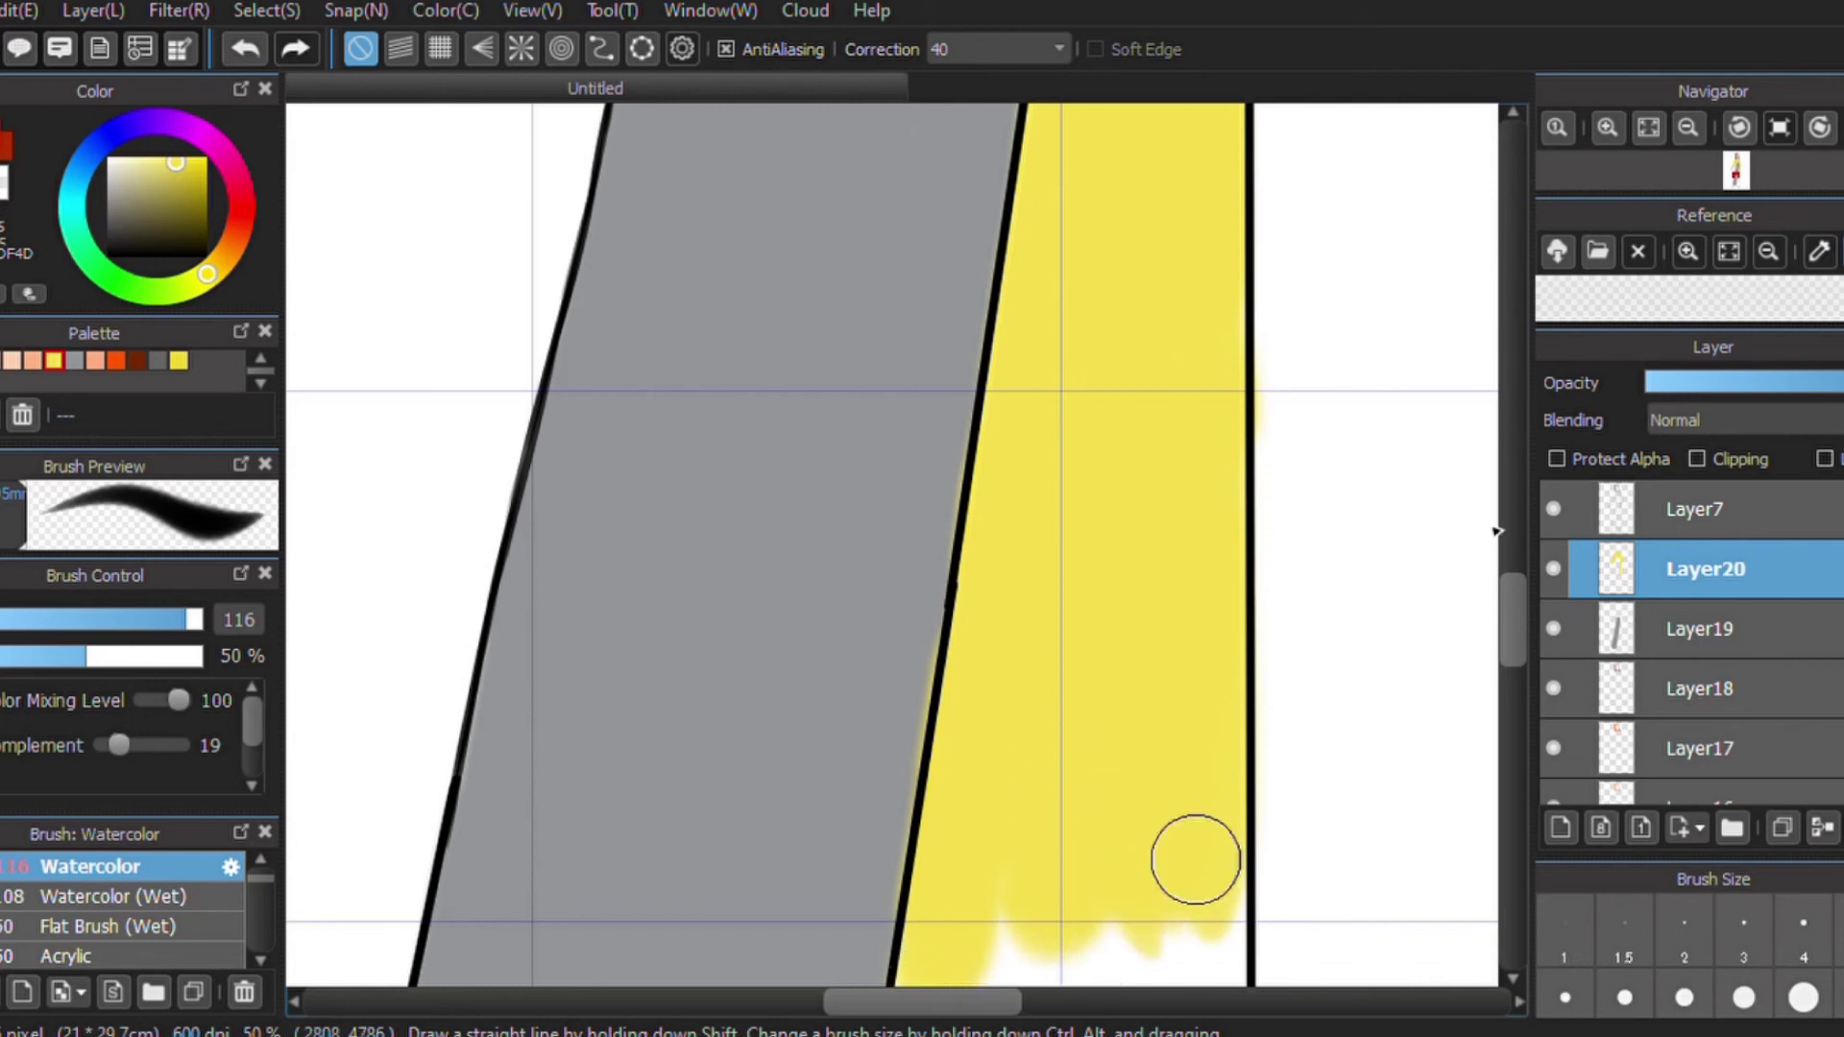
Fill the strip's right side and the white gaps between the yellow drips.
{"action": "left_click_drag", "start_coordinate": [1512, 595], "coordinate": [1513, 663]}
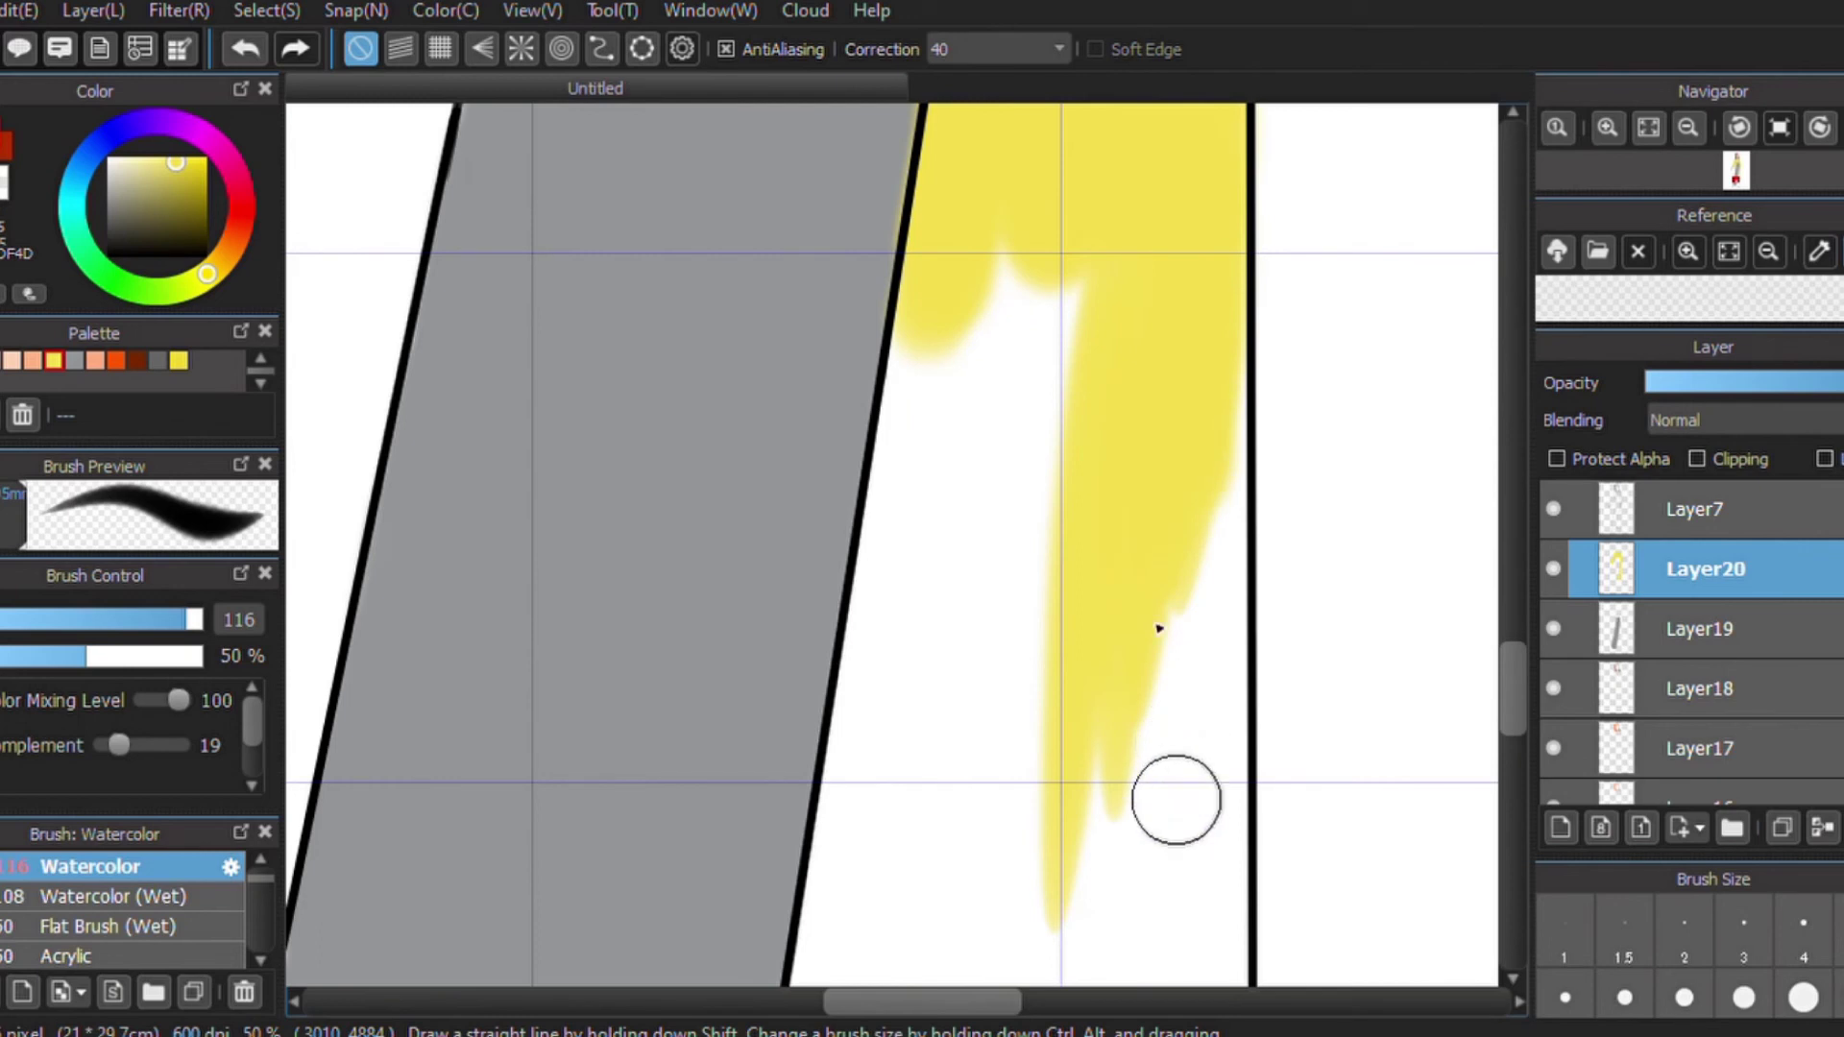
{"action": "left_click_drag", "start_coordinate": [1178, 794], "coordinate": [1214, 288]}
{"action": "left_click_drag", "start_coordinate": [1216, 216], "coordinate": [1198, 766]}
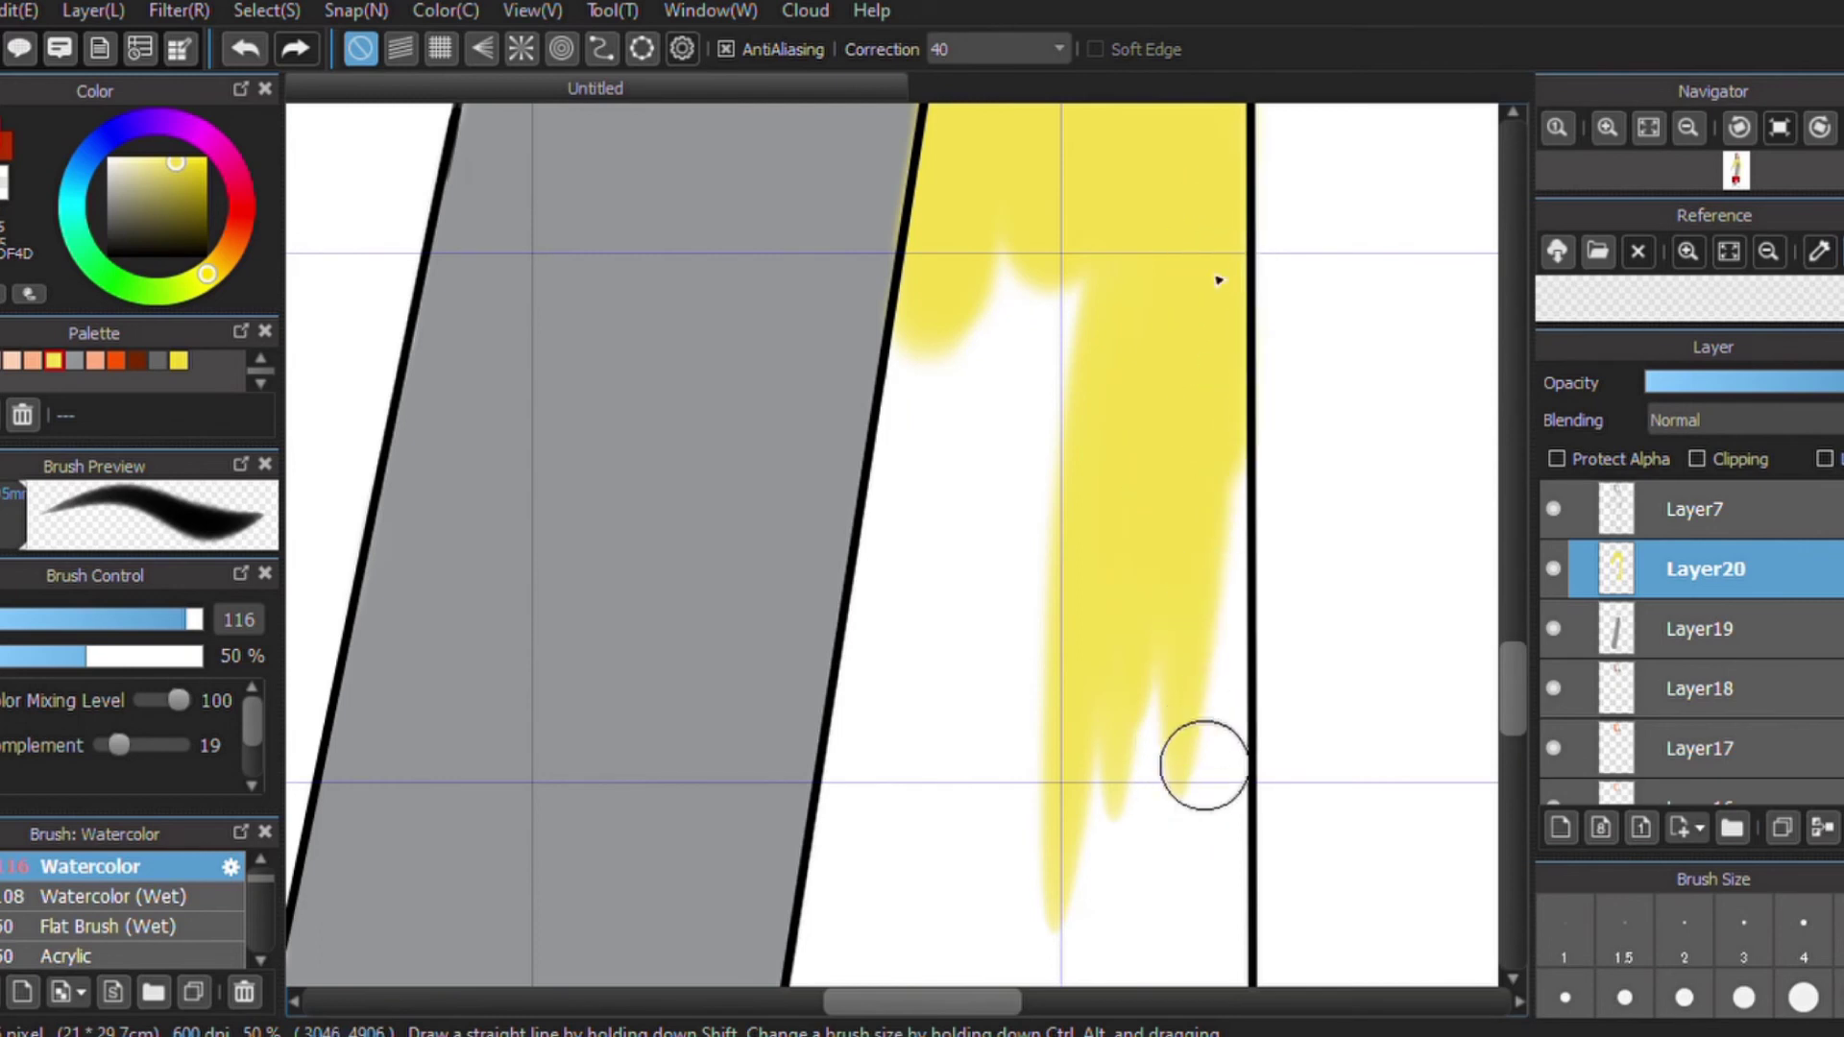
{"action": "left_click_drag", "start_coordinate": [1207, 782], "coordinate": [1207, 877]}
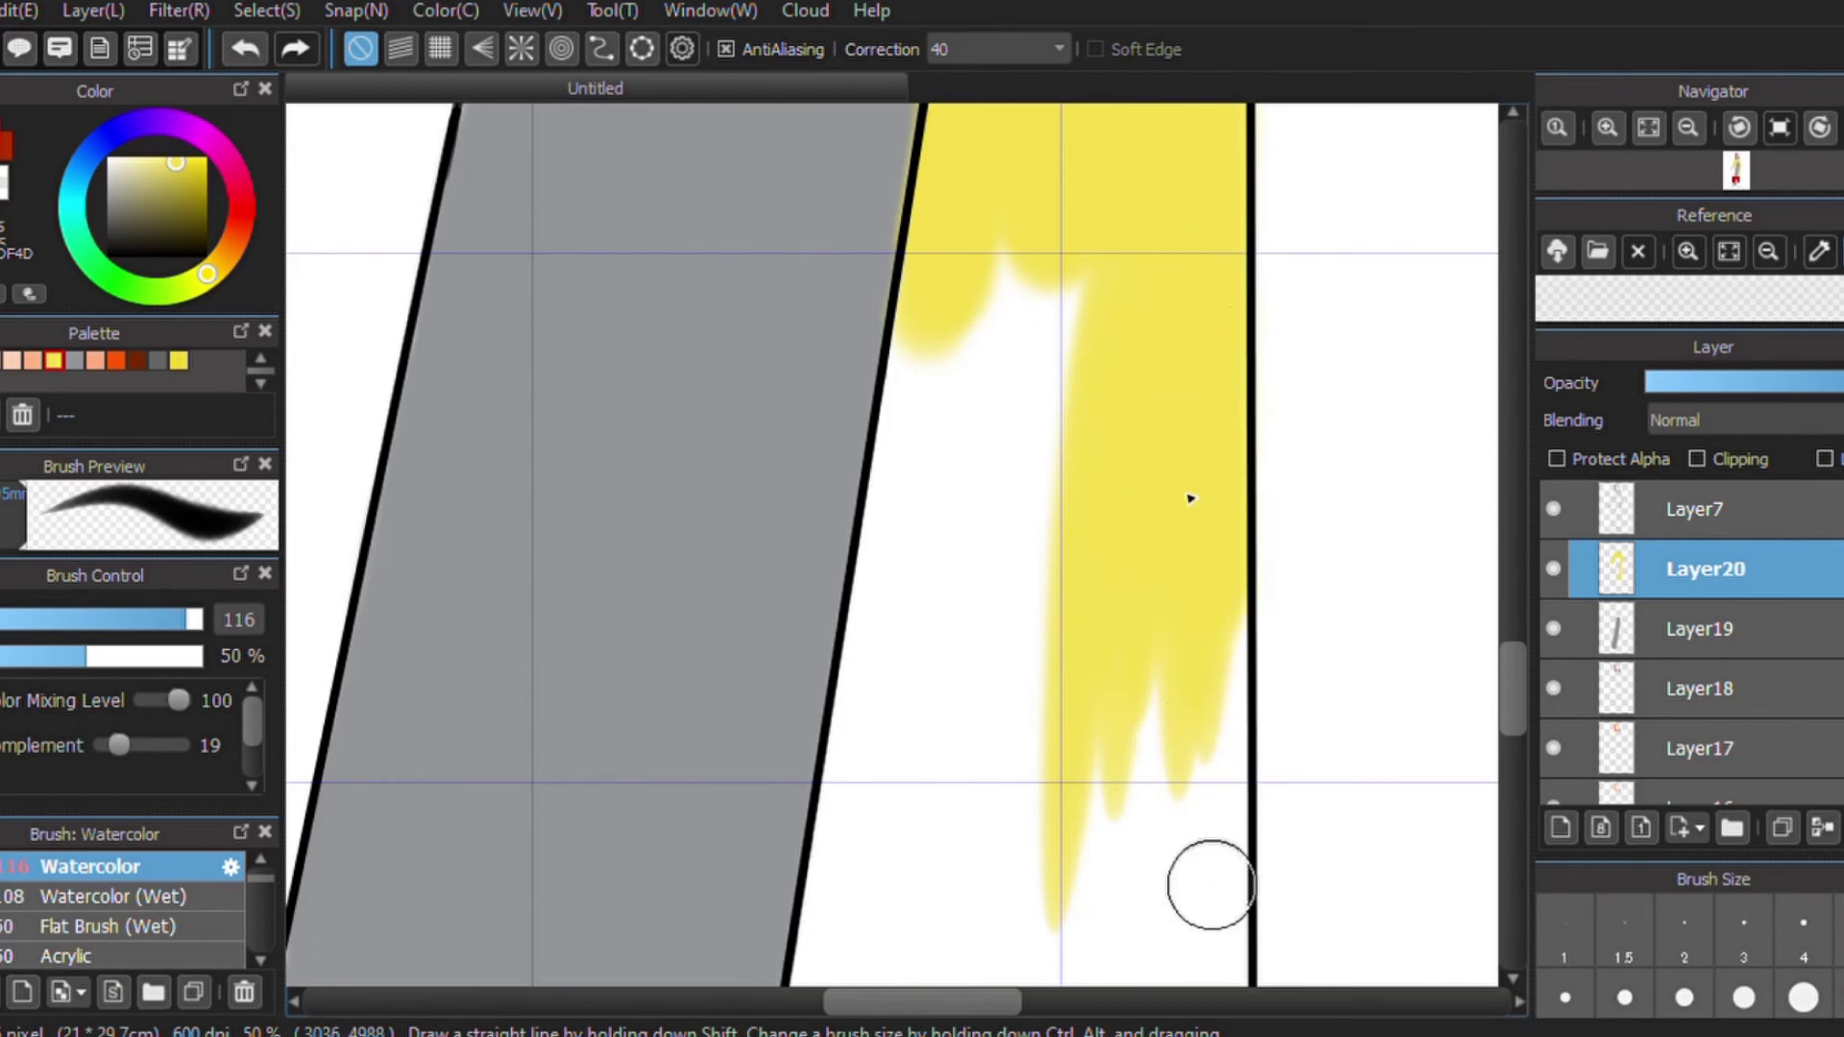
{"action": "left_click_drag", "start_coordinate": [1198, 951], "coordinate": [1166, 659]}
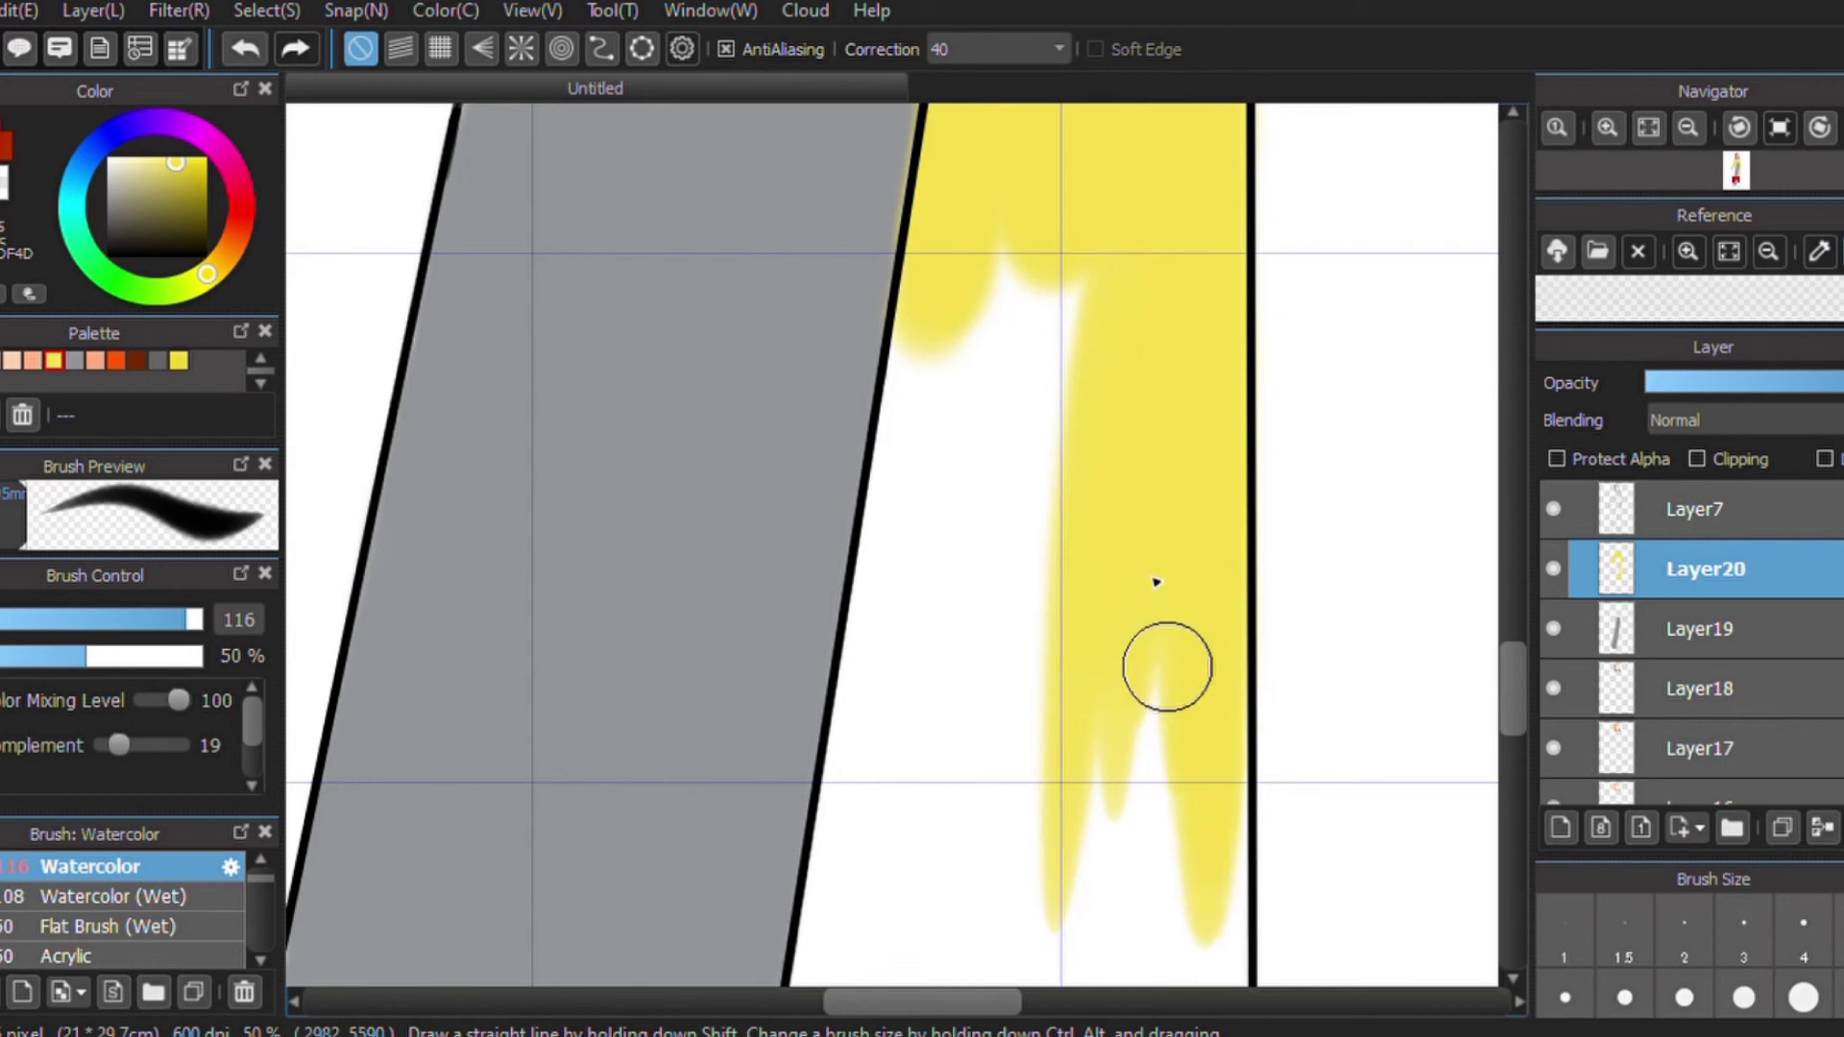
{"action": "left_click_drag", "start_coordinate": [1150, 573], "coordinate": [1139, 936]}
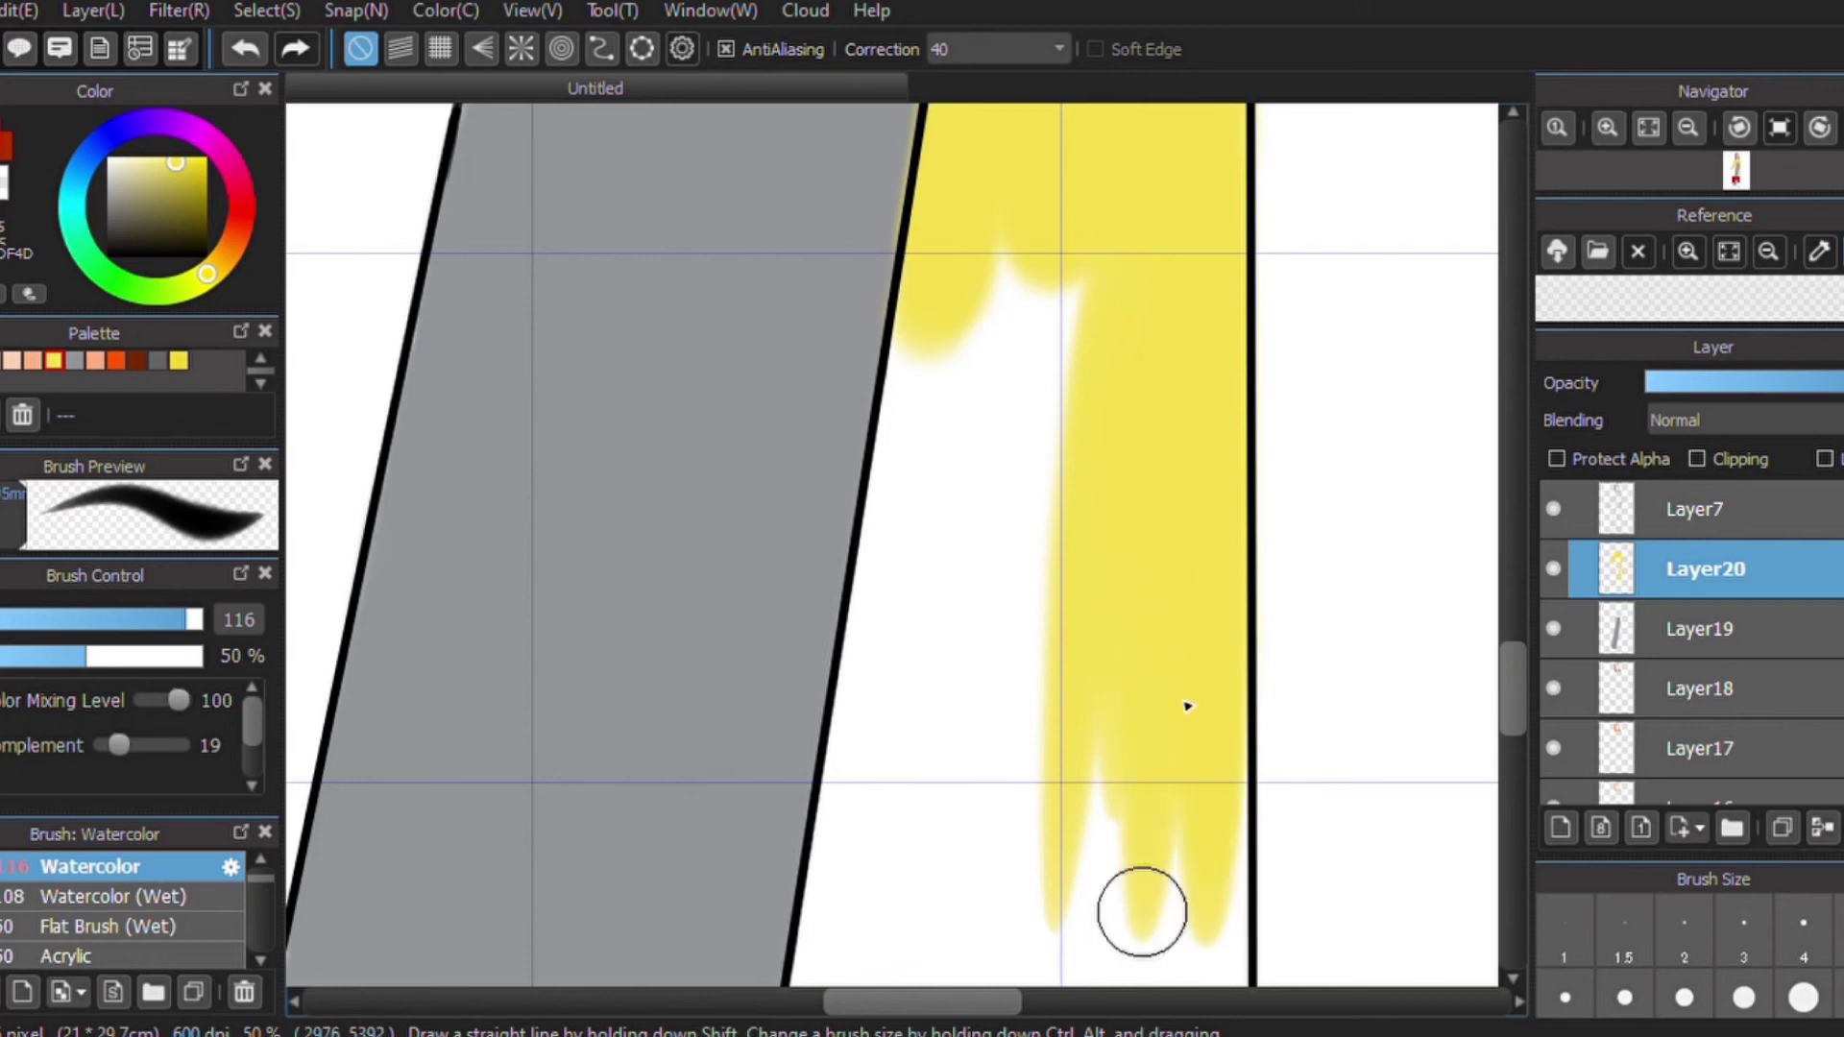
{"action": "left_click_drag", "start_coordinate": [1191, 769], "coordinate": [1183, 907]}
{"action": "left_click_drag", "start_coordinate": [1120, 651], "coordinate": [1099, 913]}
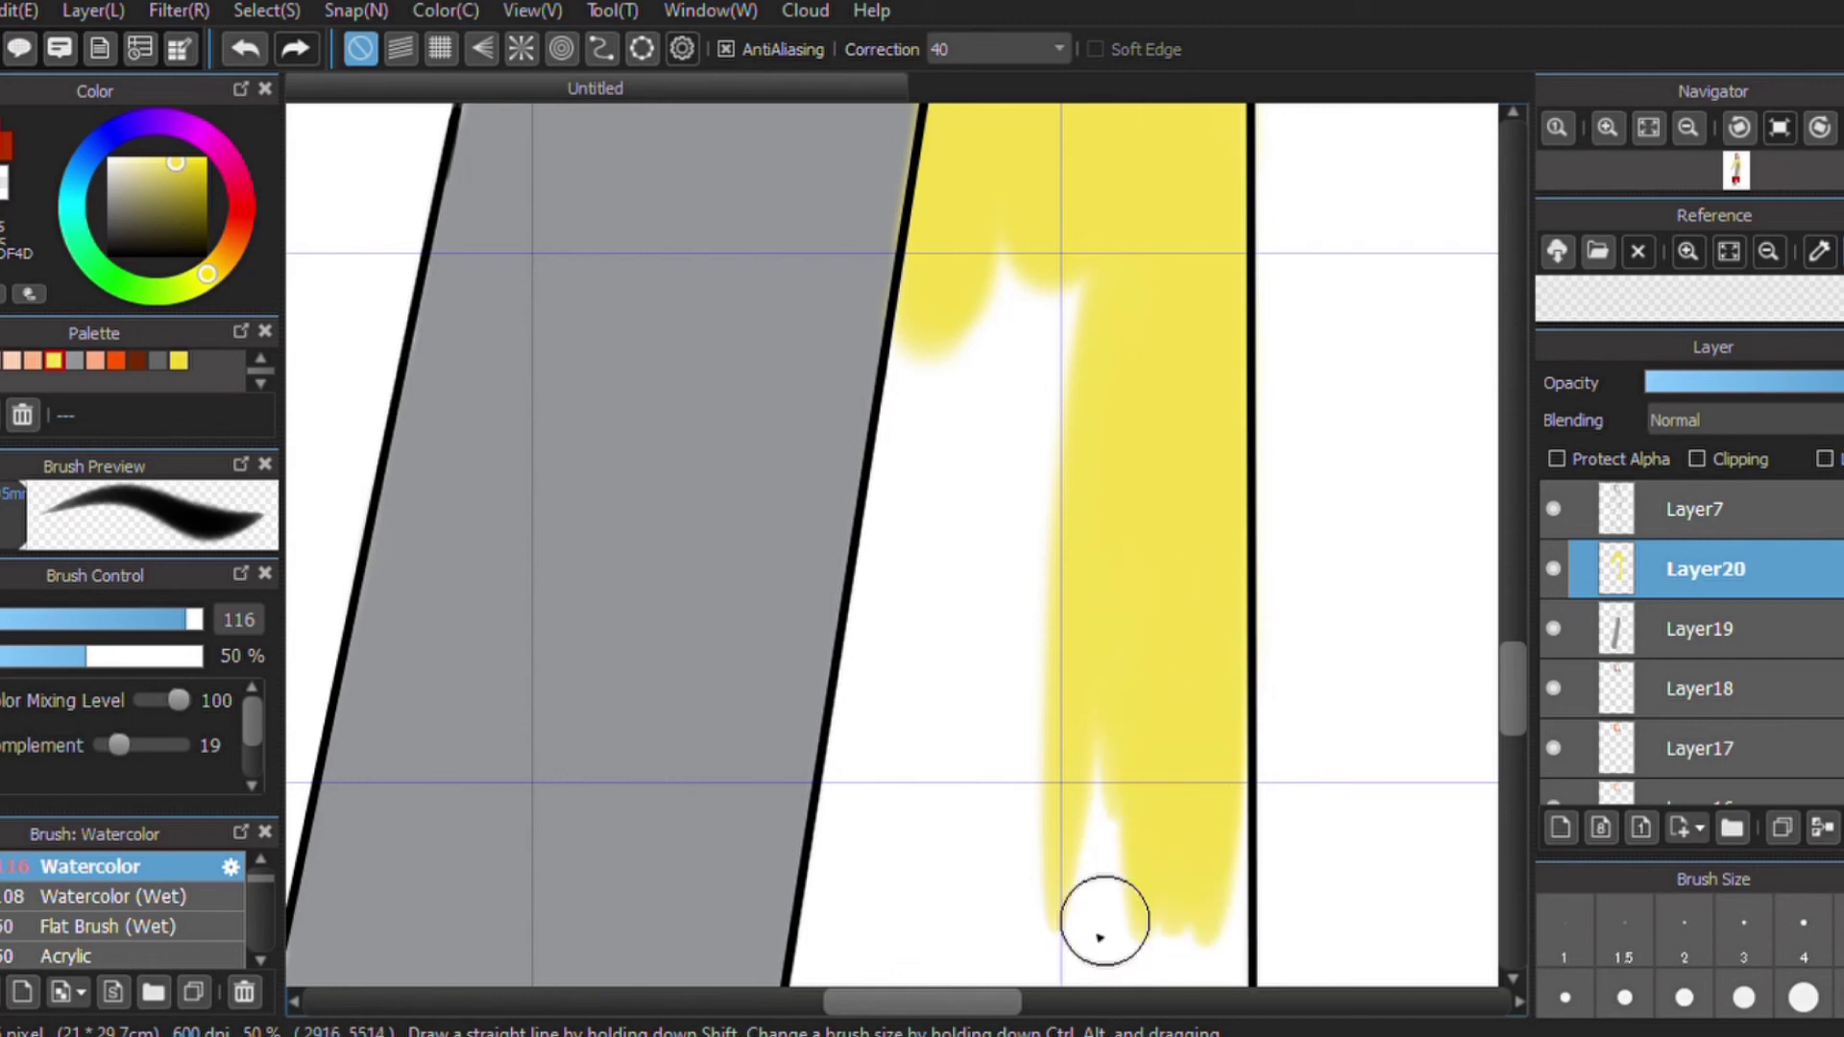
{"action": "left_click_drag", "start_coordinate": [1083, 688], "coordinate": [1079, 911]}
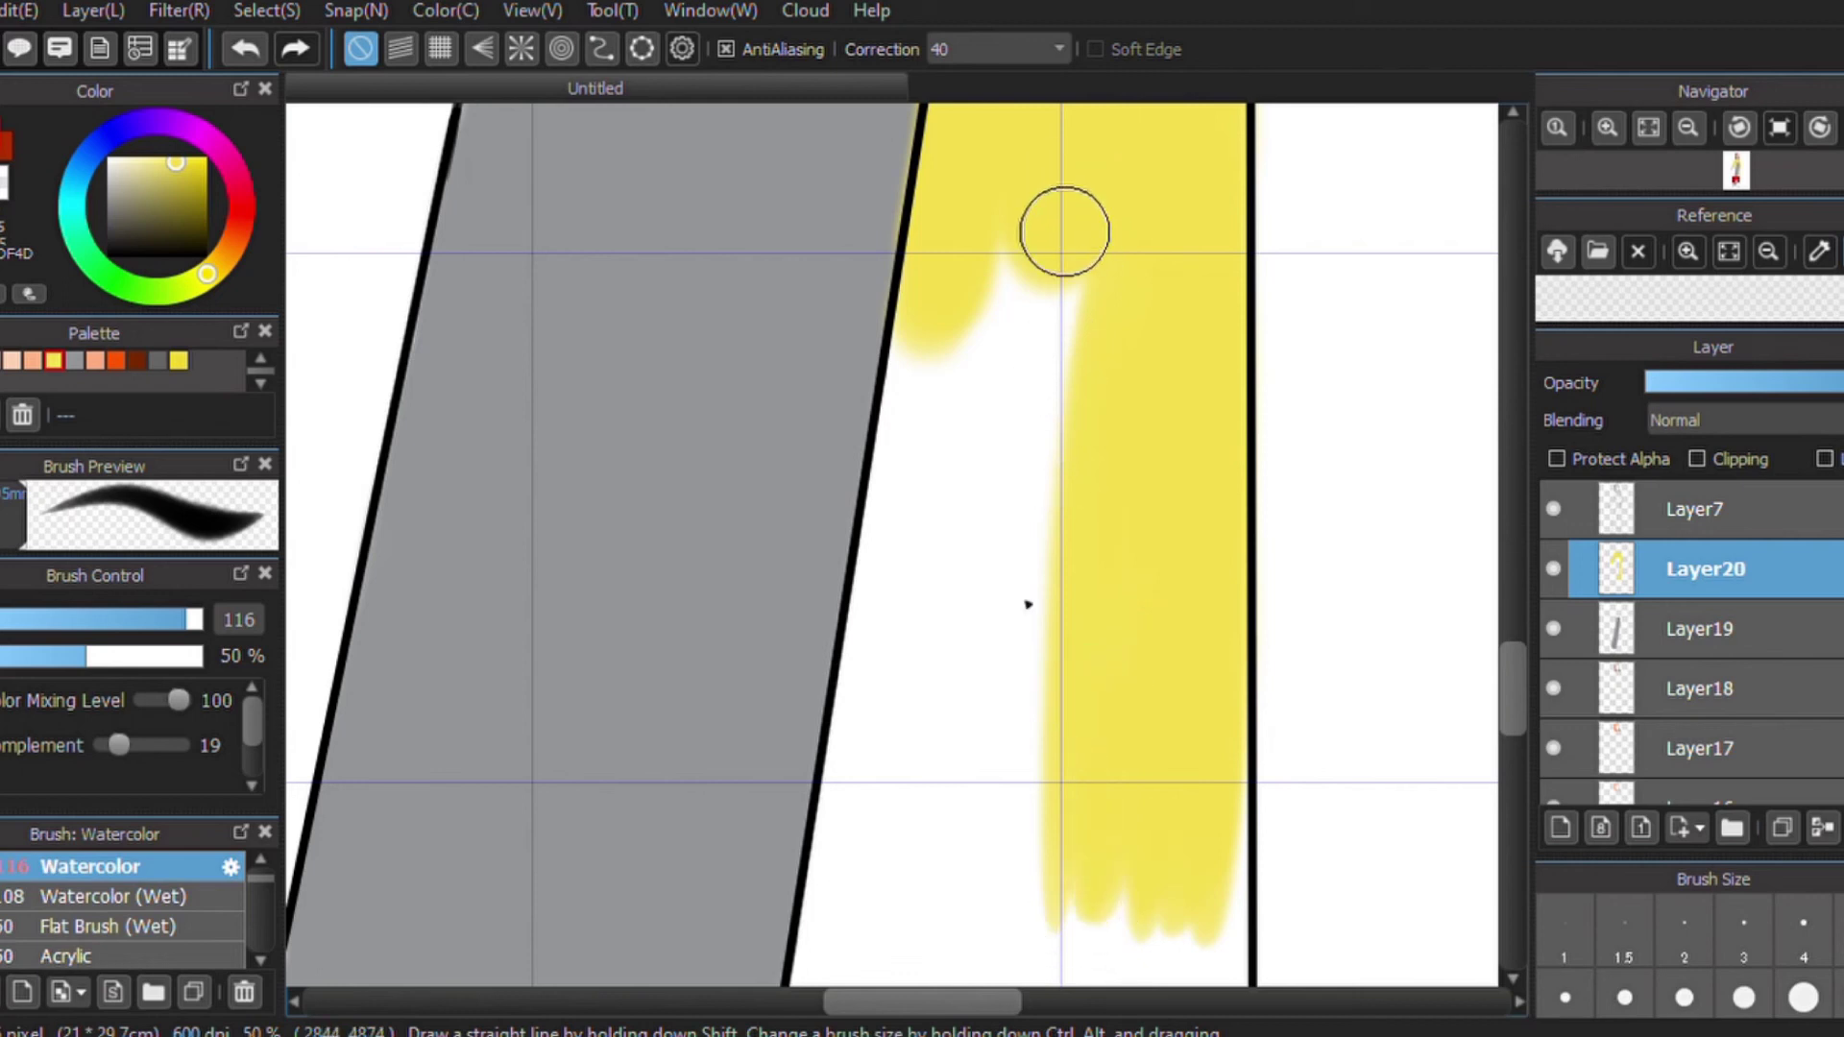
Cover the remaining thin white strip along the outline, from the upper notch down.
{"action": "left_click_drag", "start_coordinate": [1063, 228], "coordinate": [1024, 481]}
{"action": "left_click_drag", "start_coordinate": [1010, 922], "coordinate": [1018, 500]}
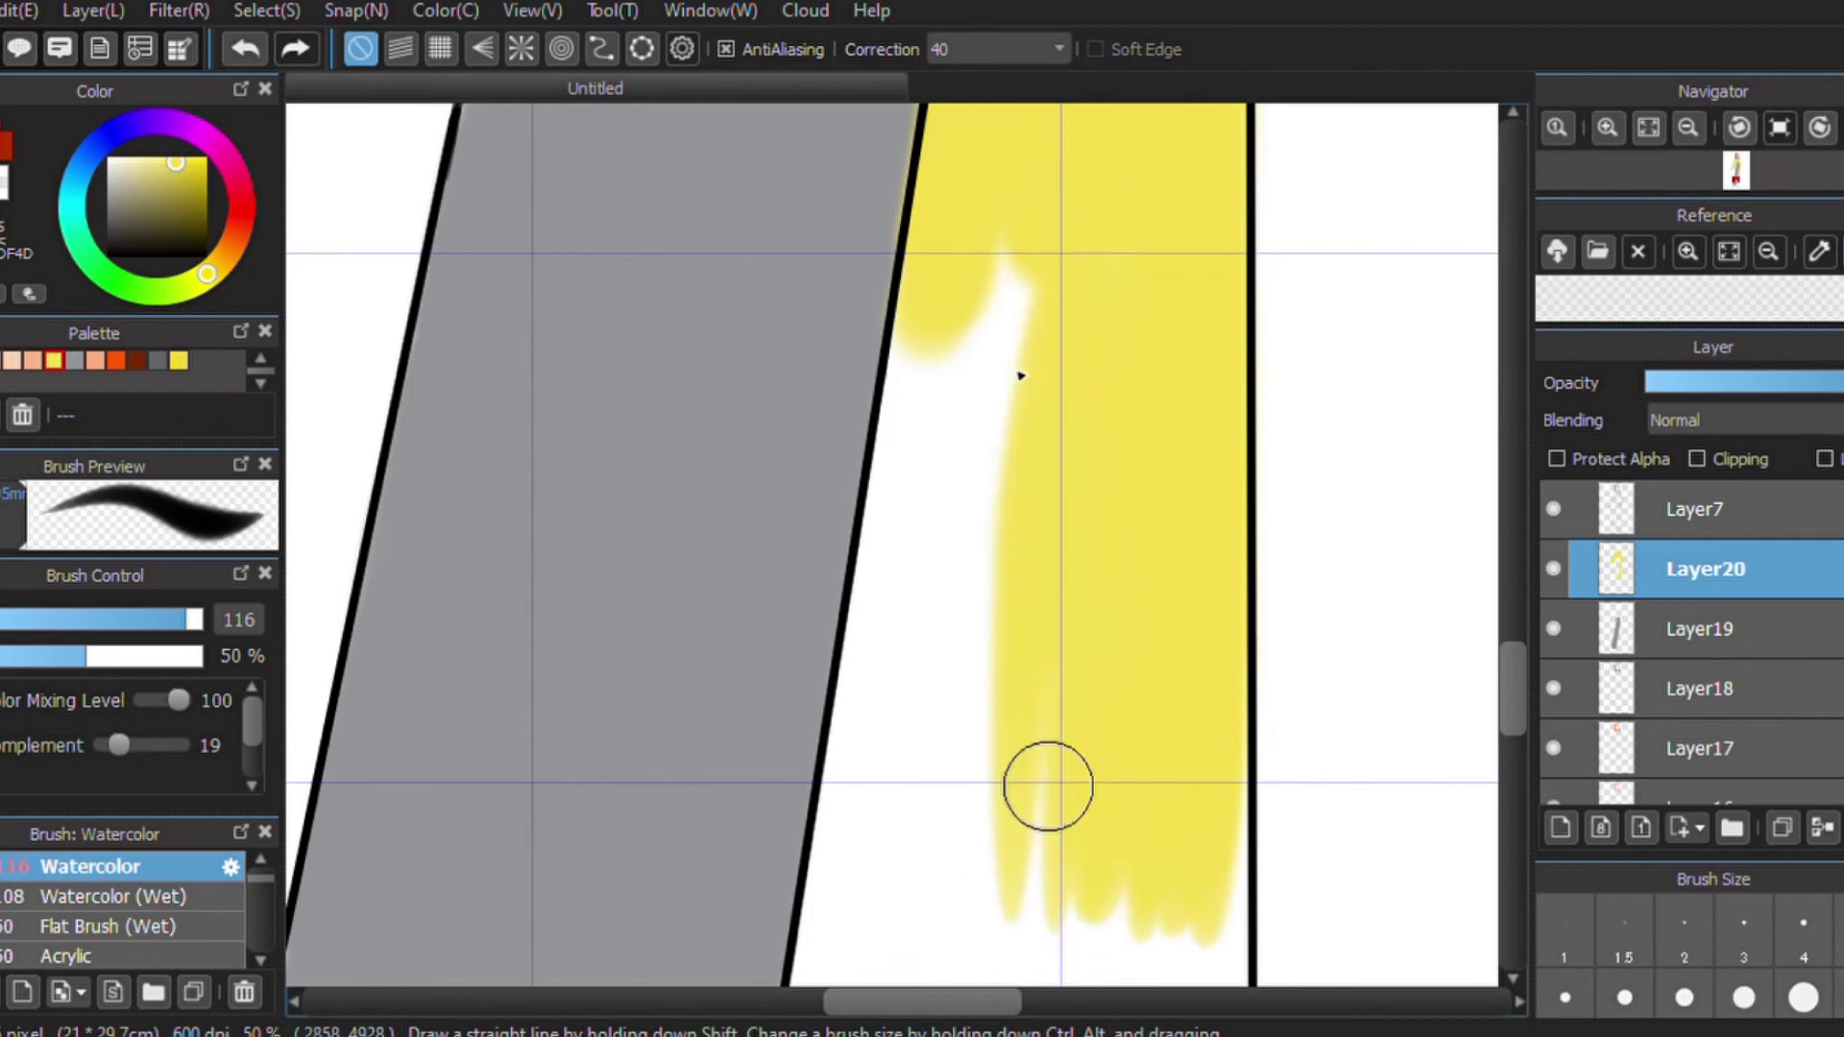
{"action": "left_click_drag", "start_coordinate": [955, 782], "coordinate": [996, 214]}
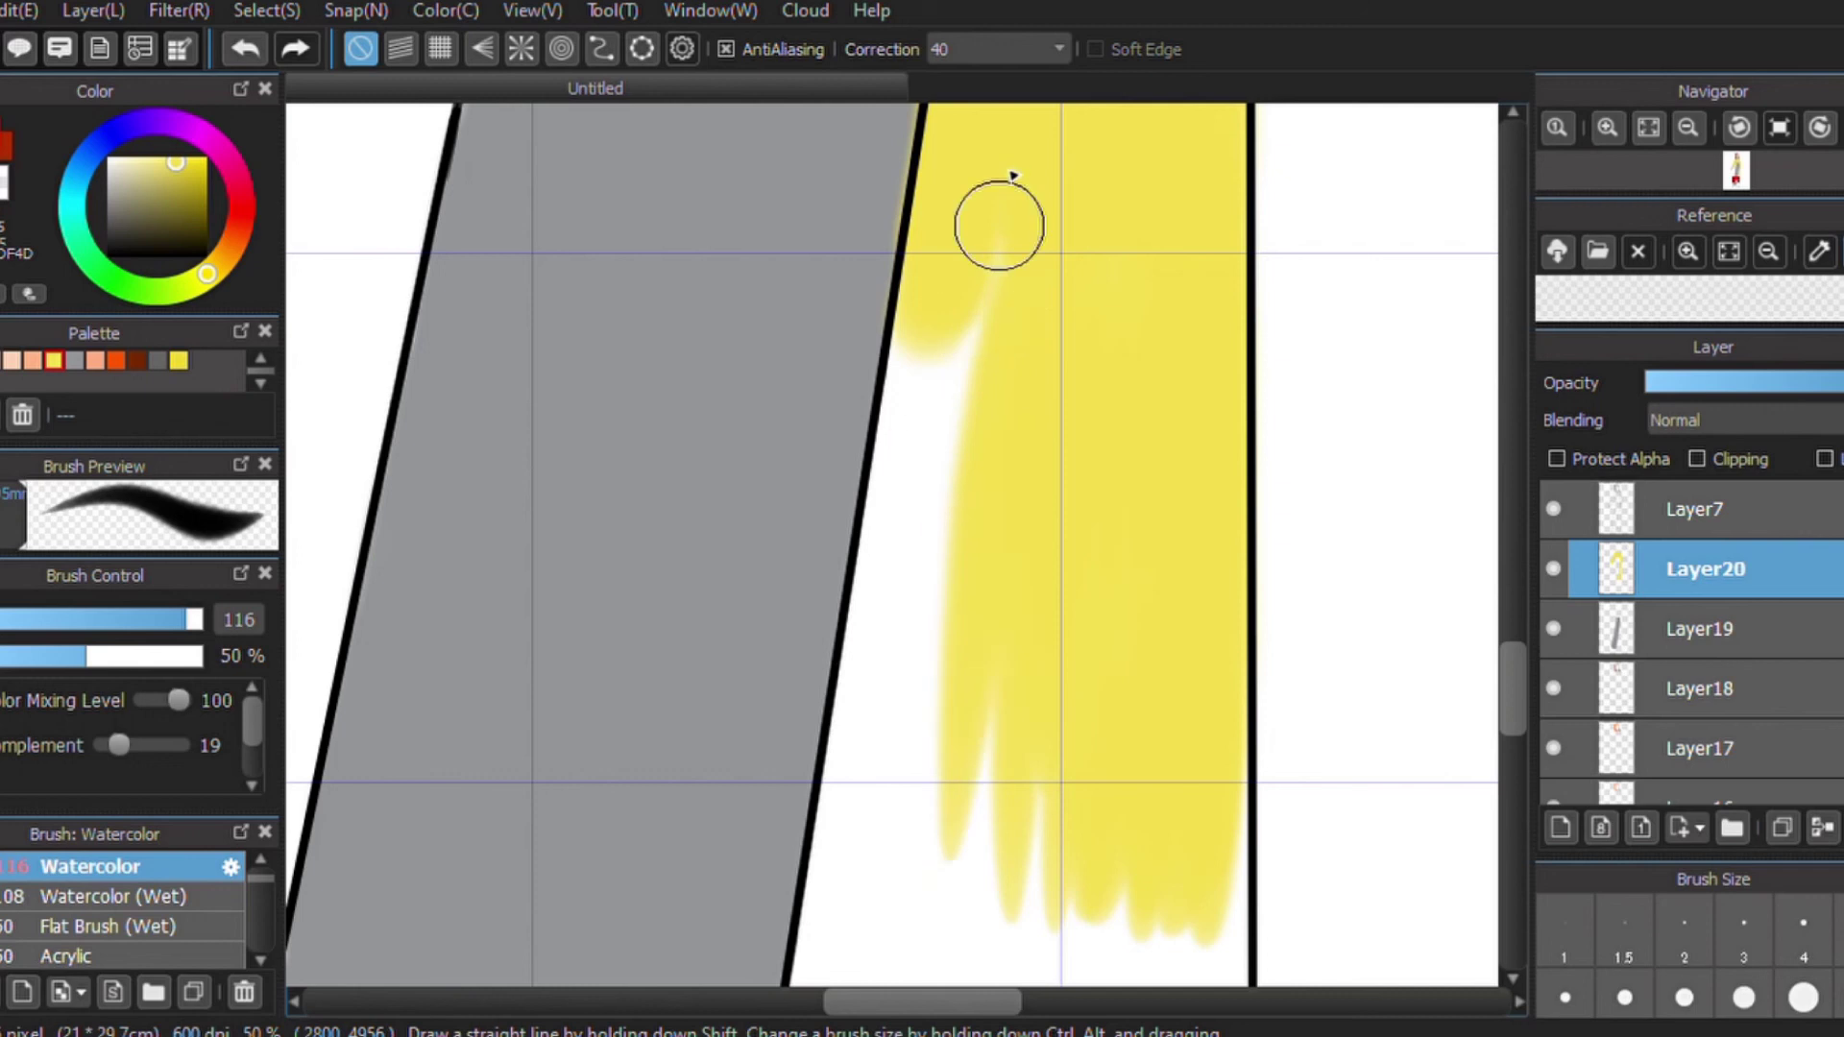
{"action": "left_click_drag", "start_coordinate": [918, 830], "coordinate": [976, 182]}
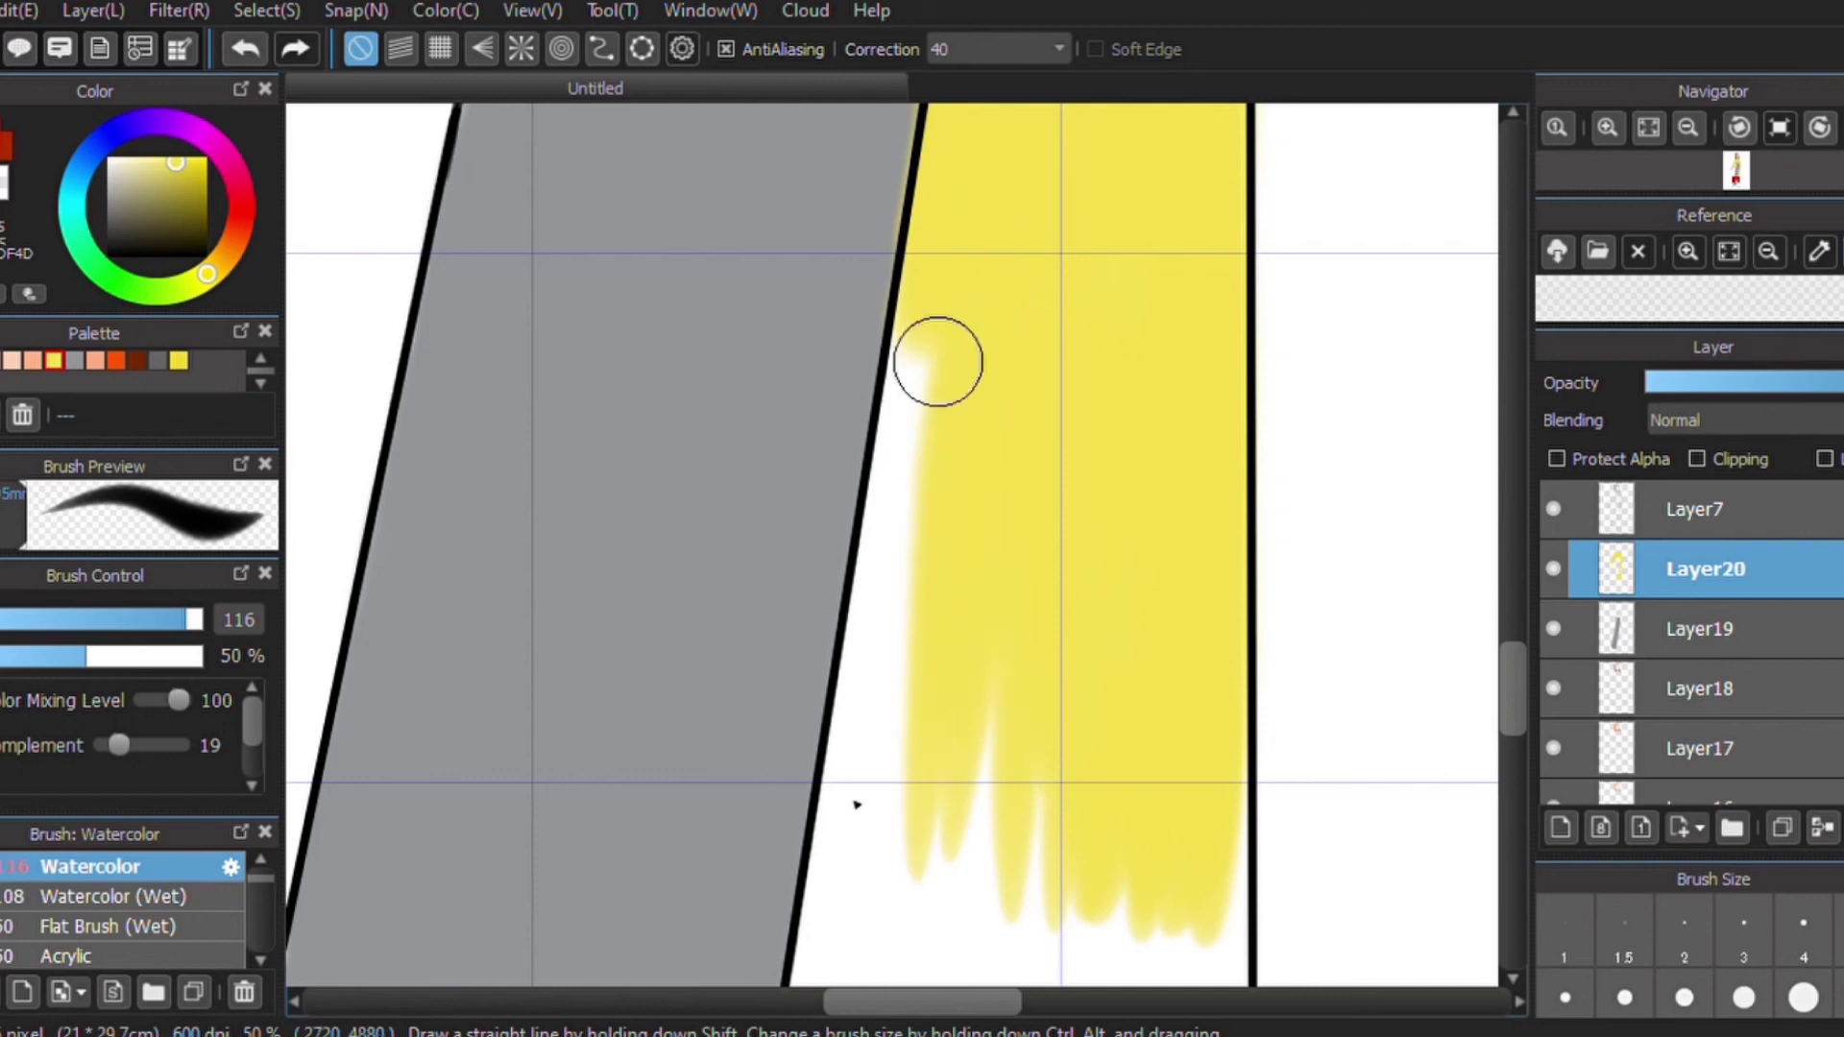
{"action": "left_click_drag", "start_coordinate": [866, 885], "coordinate": [942, 269]}
{"action": "left_click_drag", "start_coordinate": [867, 889], "coordinate": [934, 298]}
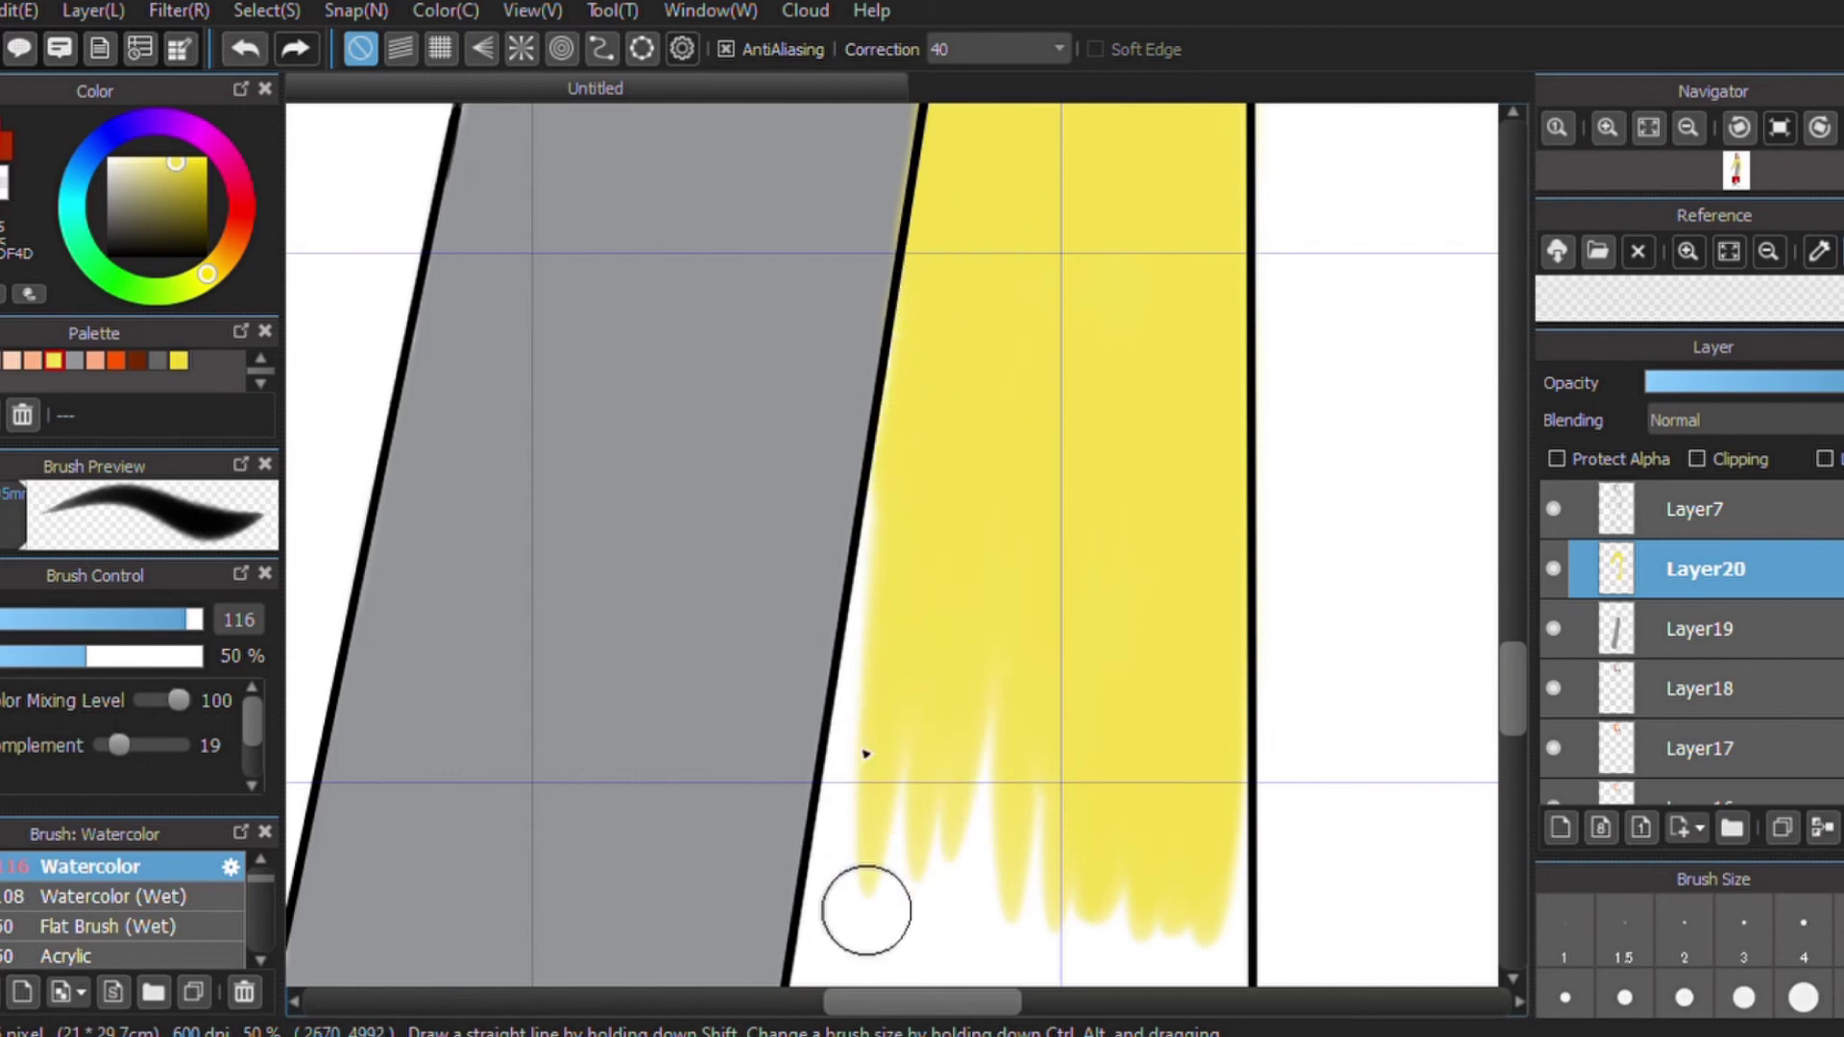
{"action": "left_click_drag", "start_coordinate": [849, 852], "coordinate": [856, 762]}
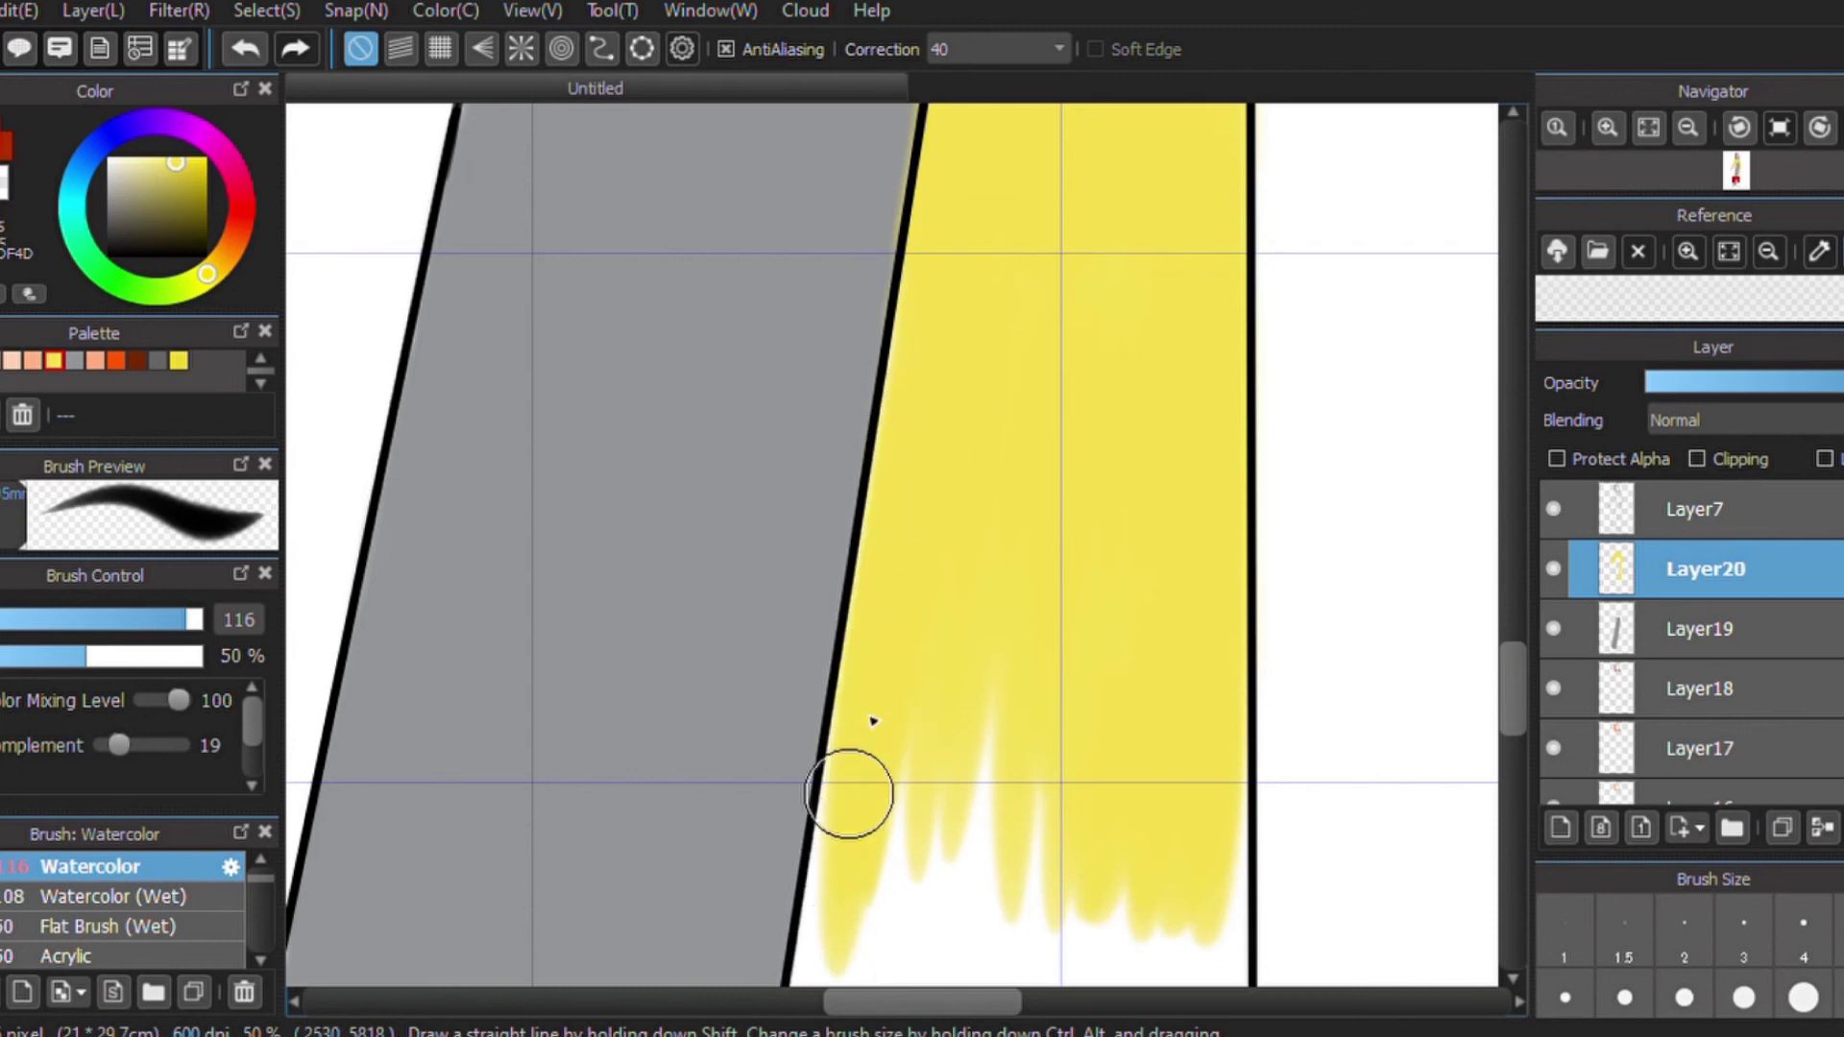
Extend the yellow further down the coat panel, filling gaps between the drips.
{"action": "scroll", "coordinate": [845, 782], "scroll_direction": "down", "scroll_amount": 5}
{"action": "mouse_move", "coordinate": [1071, 564]}
{"action": "left_mouse_down"}
{"action": "mouse_move", "coordinate": [1149, 218]}
{"action": "mouse_move", "coordinate": [1087, 585]}
{"action": "mouse_move", "coordinate": [1190, 317]}
{"action": "mouse_move", "coordinate": [1170, 607]}
{"action": "mouse_move", "coordinate": [1198, 362]}
{"action": "mouse_move", "coordinate": [1186, 607]}
{"action": "mouse_move", "coordinate": [1098, 601]}
{"action": "mouse_move", "coordinate": [931, 486]}
{"action": "mouse_move", "coordinate": [1137, 528]}
{"action": "left_mouse_up"}
{"action": "mouse_move", "coordinate": [1037, 478]}
{"action": "left_mouse_down"}
{"action": "mouse_move", "coordinate": [1079, 522]}
{"action": "mouse_move", "coordinate": [1013, 465]}
{"action": "mouse_move", "coordinate": [1095, 522]}
{"action": "mouse_move", "coordinate": [965, 396]}
{"action": "mouse_move", "coordinate": [1141, 543]}
{"action": "mouse_move", "coordinate": [930, 589]}
{"action": "mouse_move", "coordinate": [970, 409]}
{"action": "mouse_move", "coordinate": [964, 663]}
{"action": "mouse_move", "coordinate": [931, 399]}
{"action": "mouse_move", "coordinate": [910, 601]}
{"action": "mouse_move", "coordinate": [896, 557]}
{"action": "mouse_move", "coordinate": [1013, 383]}
{"action": "mouse_move", "coordinate": [968, 617]}
{"action": "mouse_move", "coordinate": [980, 366]}
{"action": "mouse_move", "coordinate": [881, 578]}
{"action": "mouse_move", "coordinate": [832, 565]}
{"action": "mouse_move", "coordinate": [890, 428]}
{"action": "mouse_move", "coordinate": [828, 569]}
{"action": "mouse_move", "coordinate": [905, 346]}
{"action": "mouse_move", "coordinate": [894, 486]}
{"action": "mouse_move", "coordinate": [877, 383]}
{"action": "left_mouse_up"}
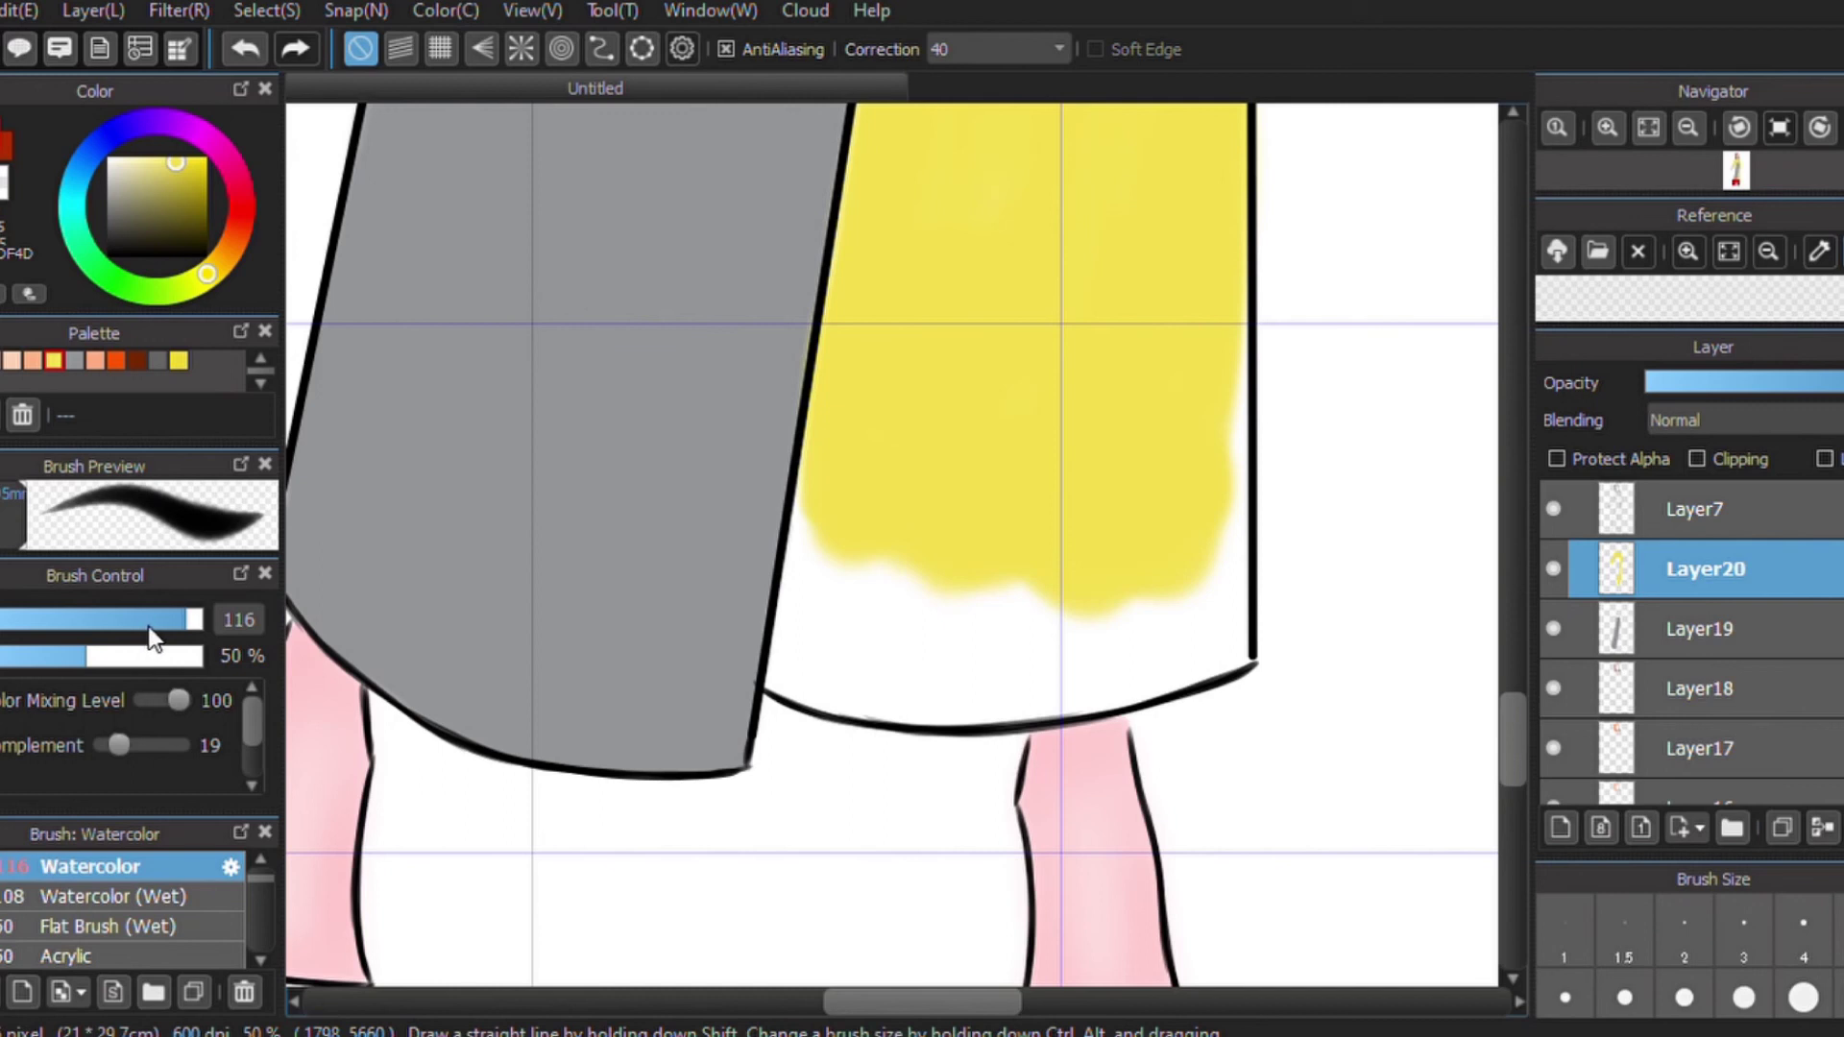
With brush size 39, paint yellow along the hem, right edge and lower-right corner.
{"action": "left_click_drag", "start_coordinate": [156, 634], "coordinate": [122, 634]}
{"action": "mouse_move", "coordinate": [793, 678]}
{"action": "left_mouse_down"}
{"action": "mouse_move", "coordinate": [1058, 700]}
{"action": "mouse_move", "coordinate": [1142, 670]}
{"action": "left_mouse_up"}
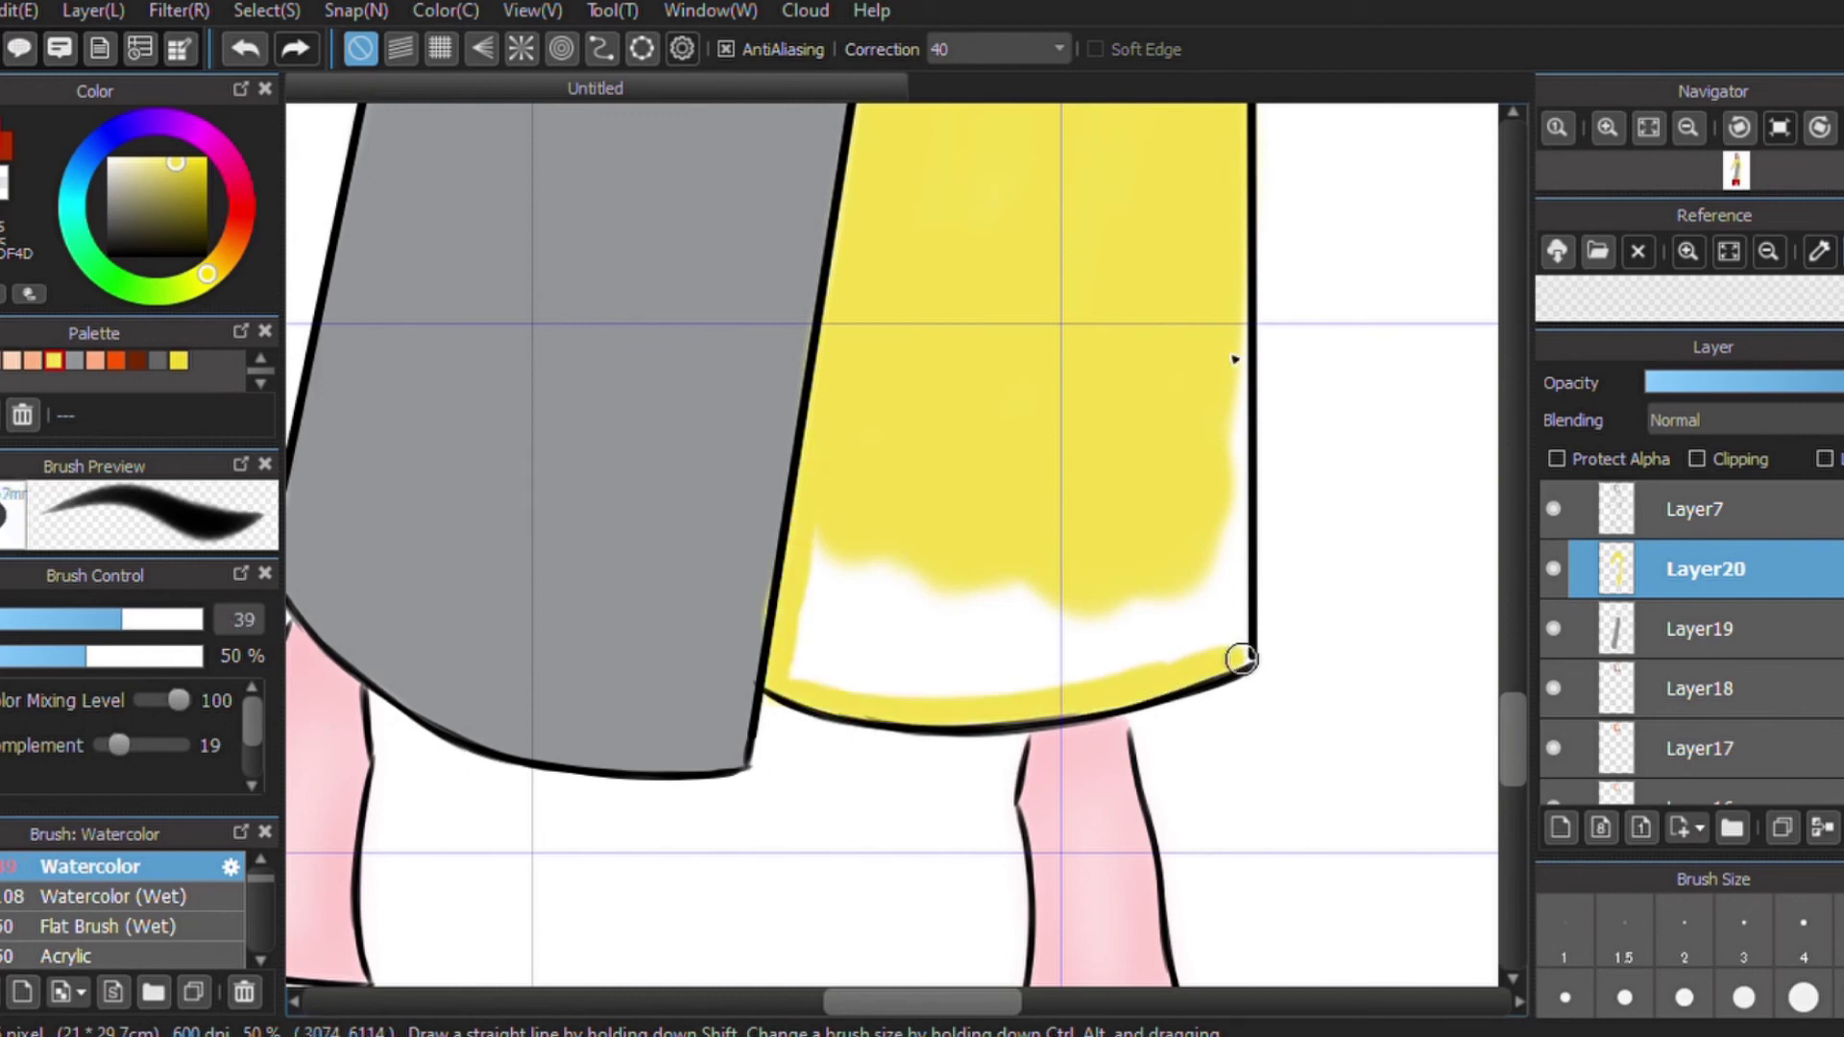
{"action": "left_click_drag", "start_coordinate": [1238, 282], "coordinate": [1236, 271]}
{"action": "left_click_drag", "start_coordinate": [1222, 562], "coordinate": [1232, 484]}
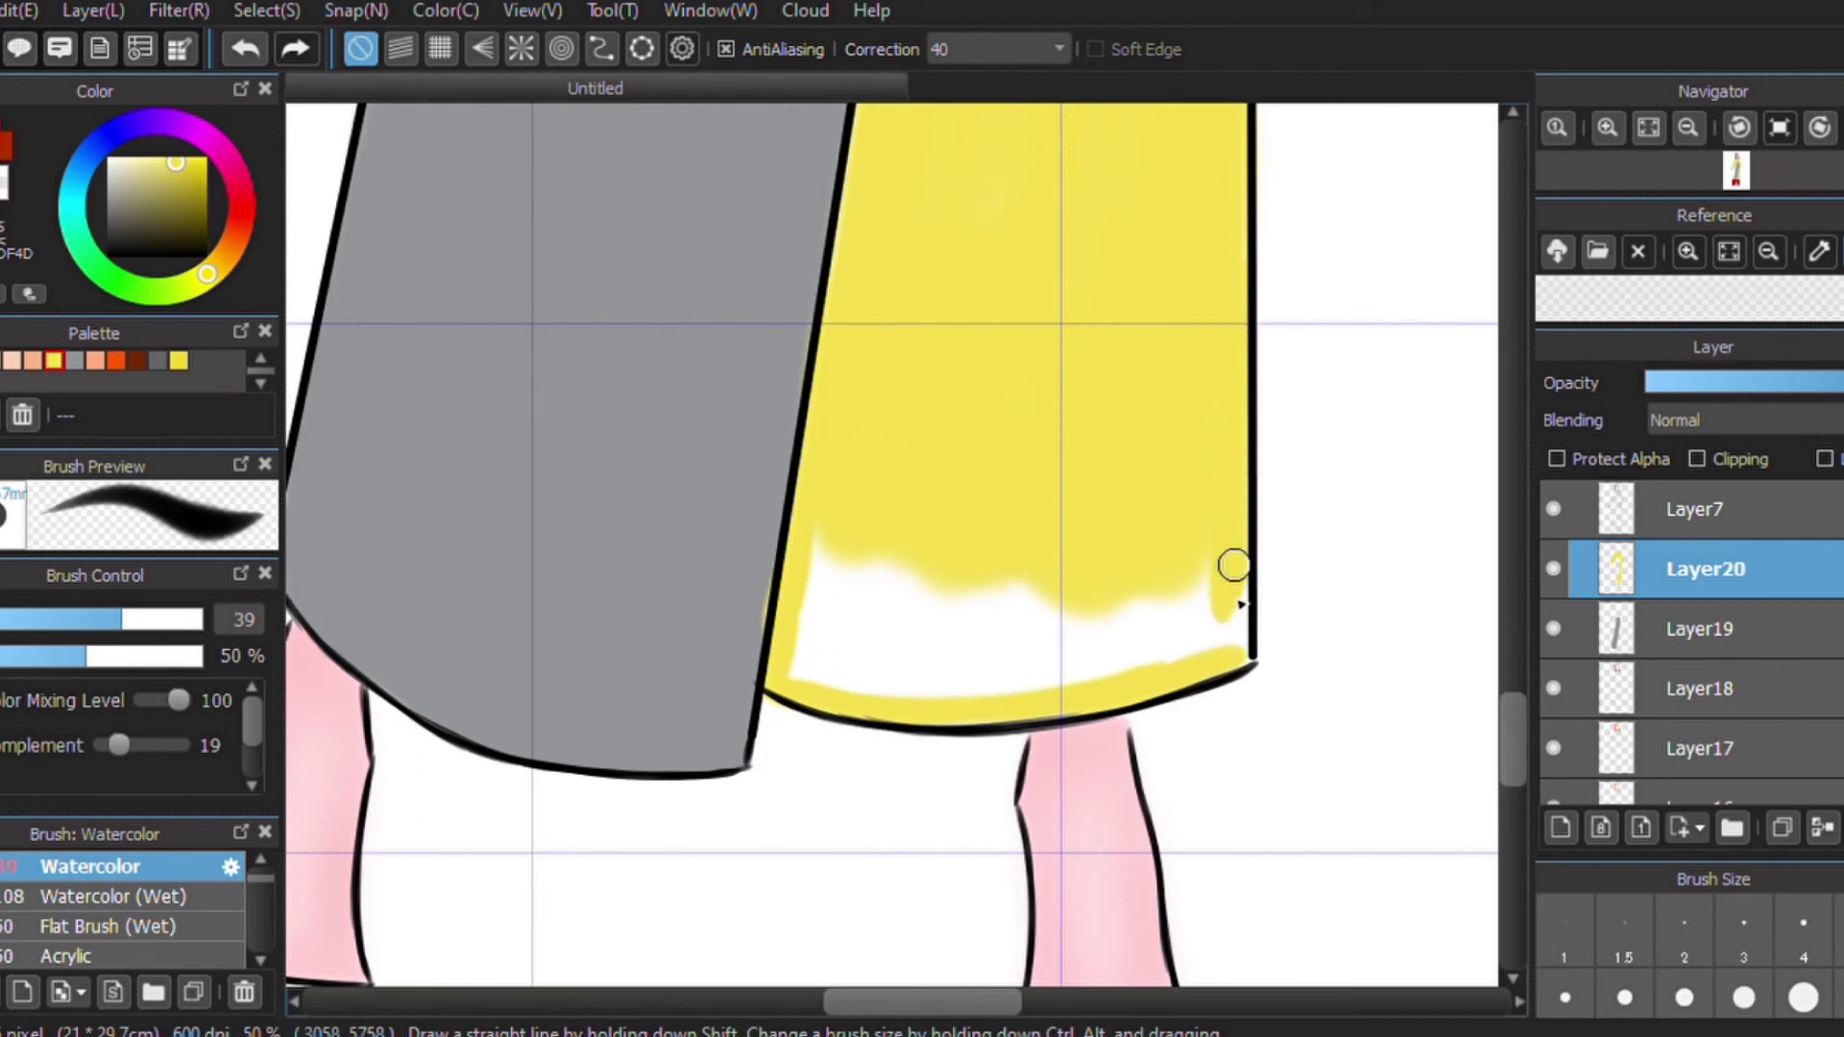
{"action": "left_click_drag", "start_coordinate": [1254, 638], "coordinate": [1187, 530]}
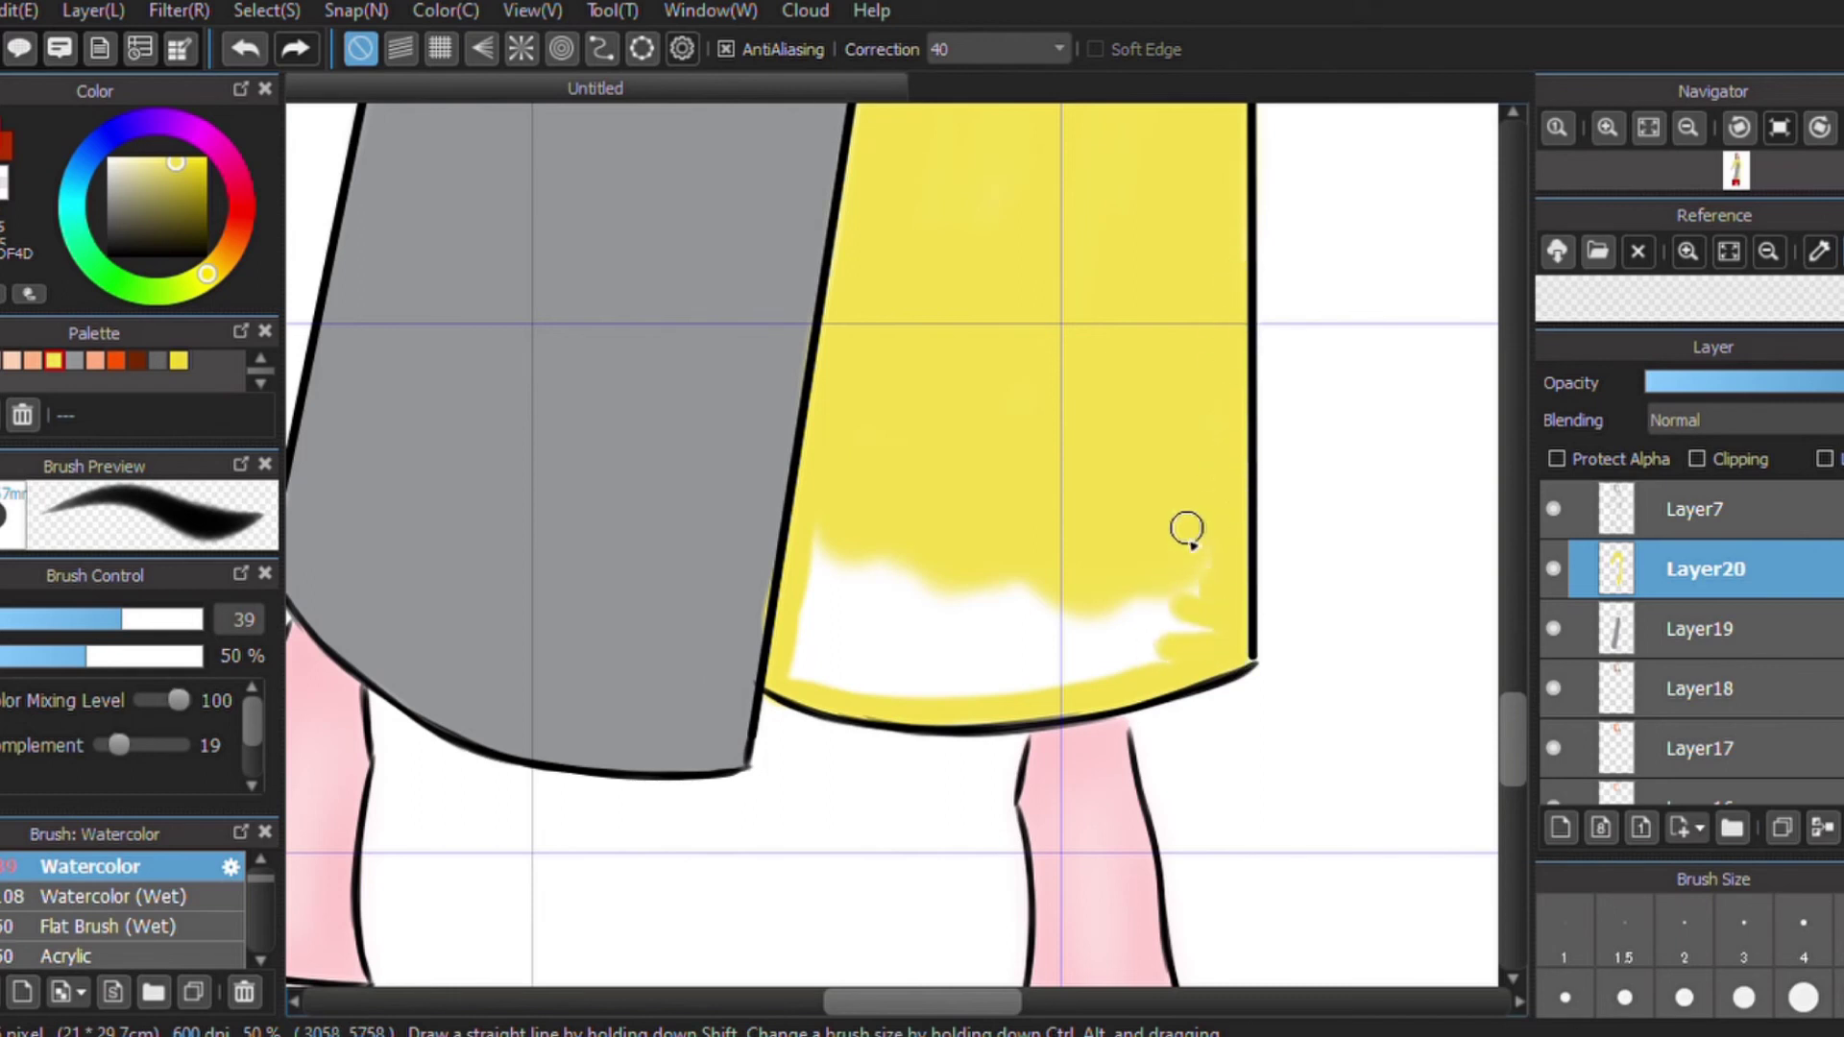
{"action": "left_click_drag", "start_coordinate": [1114, 609], "coordinate": [1228, 607]}
{"action": "mouse_move", "coordinate": [1054, 591]}
{"action": "left_mouse_down"}
{"action": "mouse_move", "coordinate": [1178, 643]}
{"action": "mouse_move", "coordinate": [1099, 612]}
{"action": "left_mouse_up"}
{"action": "mouse_move", "coordinate": [996, 581]}
{"action": "left_mouse_down"}
{"action": "mouse_move", "coordinate": [1105, 652]}
{"action": "mouse_move", "coordinate": [978, 596]}
{"action": "left_mouse_up"}
With brush size 83, fill the last white patch above the curved hem.
{"action": "left_click_drag", "start_coordinate": [153, 625], "coordinate": [169, 622]}
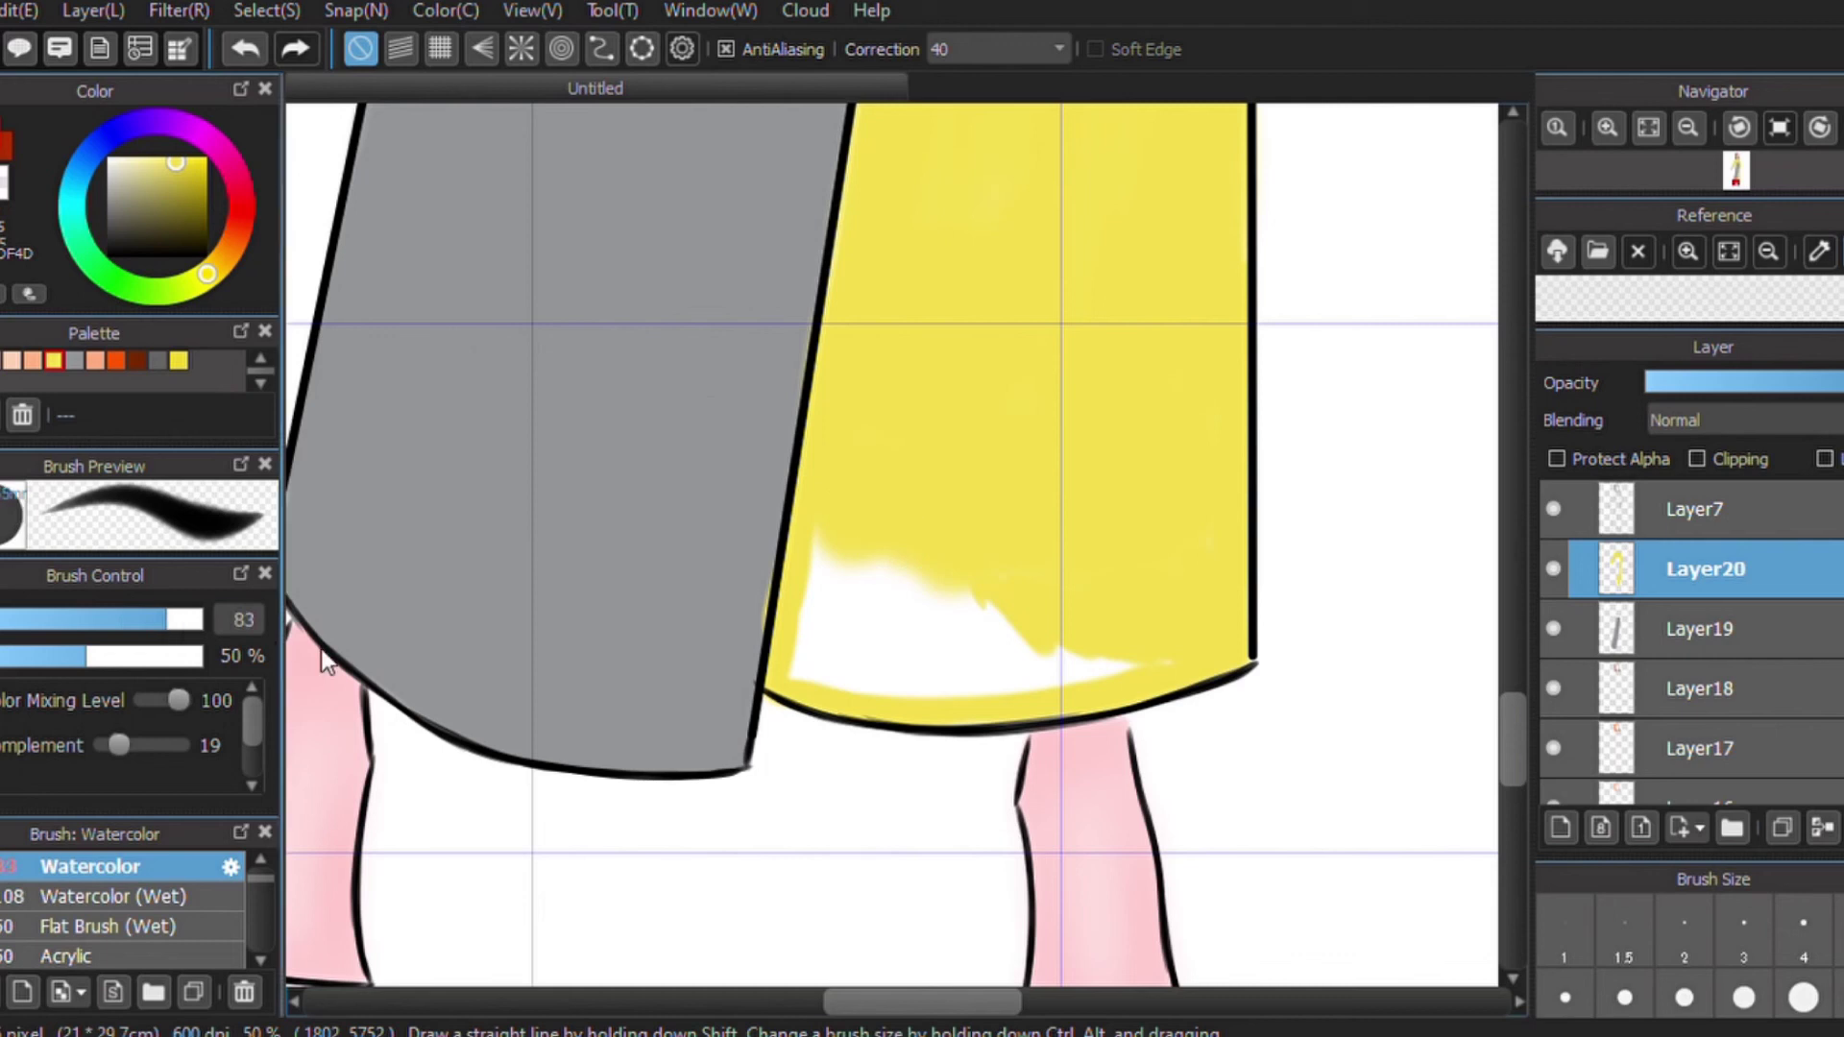
{"action": "left_click_drag", "start_coordinate": [852, 535], "coordinate": [832, 494]}
{"action": "mouse_move", "coordinate": [810, 615]}
{"action": "left_mouse_down"}
{"action": "mouse_move", "coordinate": [812, 651]}
{"action": "mouse_move", "coordinate": [873, 667]}
{"action": "mouse_move", "coordinate": [819, 667]}
{"action": "mouse_move", "coordinate": [805, 616]}
{"action": "mouse_move", "coordinate": [959, 602]}
{"action": "mouse_move", "coordinate": [869, 551]}
{"action": "mouse_move", "coordinate": [1025, 646]}
{"action": "mouse_move", "coordinate": [1023, 619]}
{"action": "mouse_move", "coordinate": [926, 687]}
{"action": "mouse_move", "coordinate": [1029, 662]}
{"action": "mouse_move", "coordinate": [1186, 663]}
{"action": "left_mouse_up"}
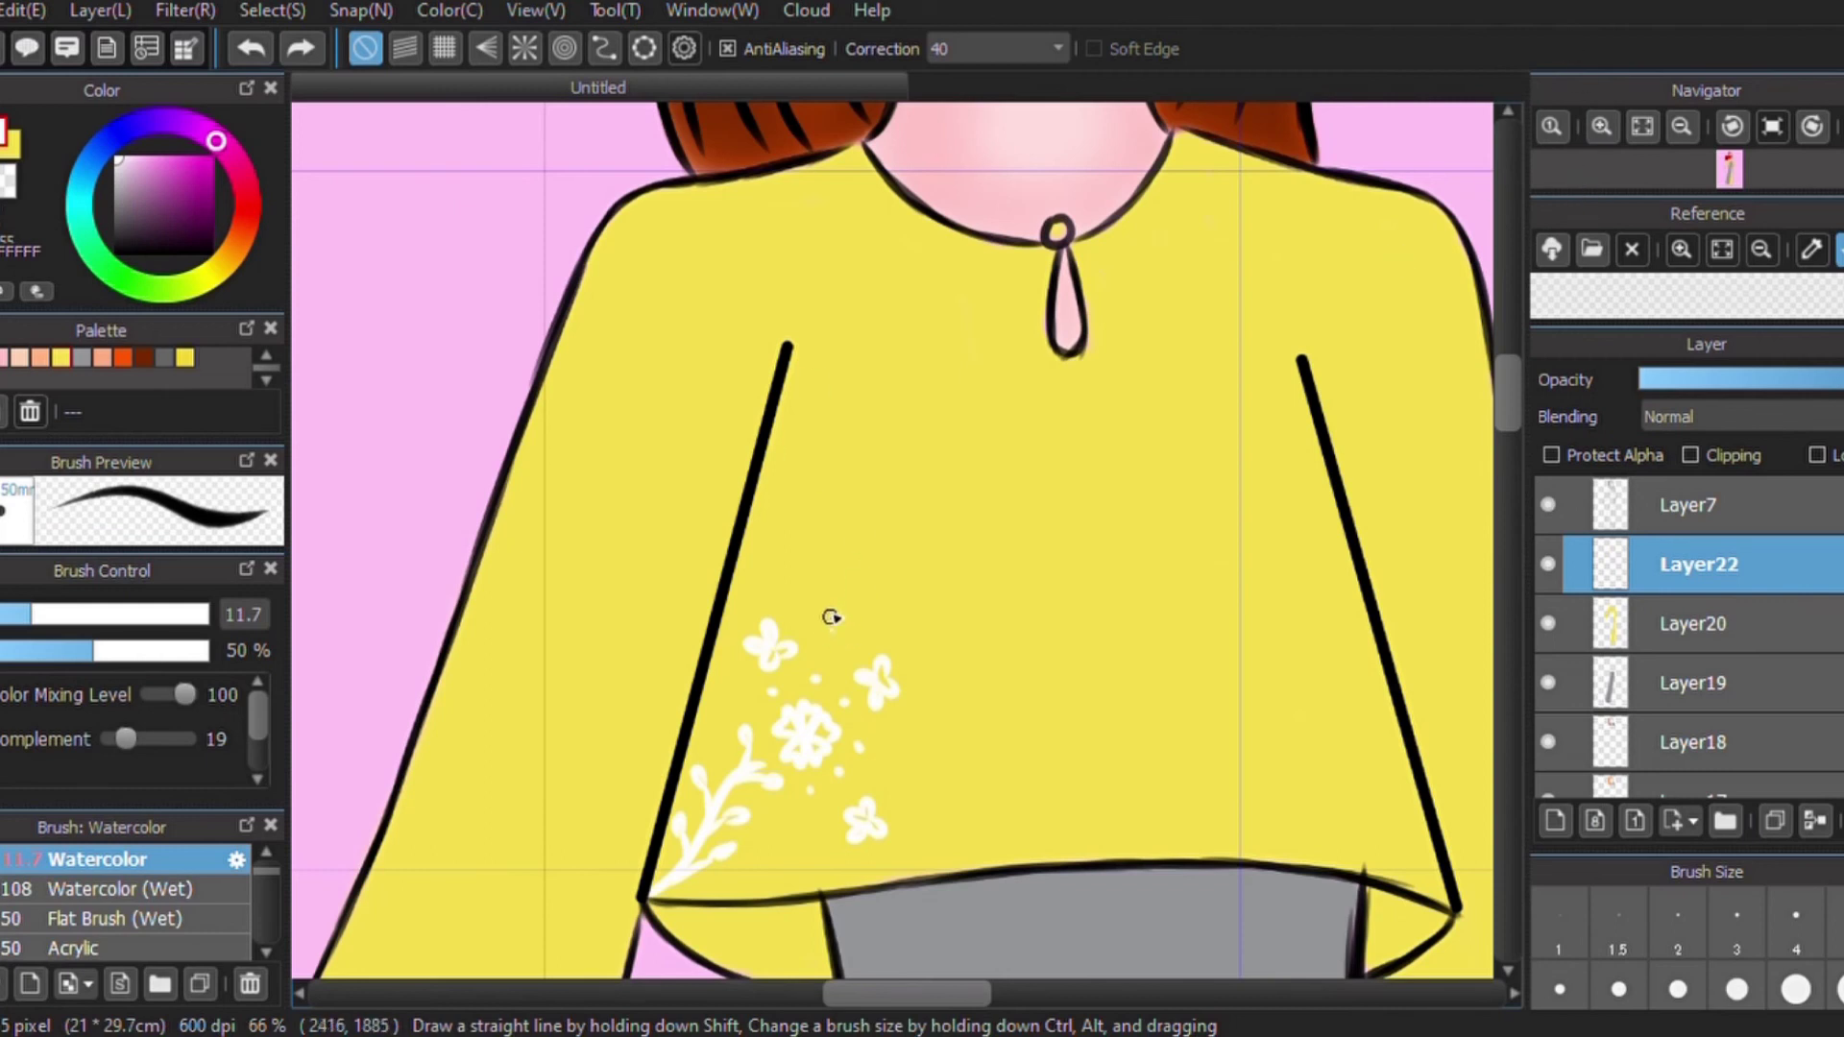
Draw a thin white curved stem stroke above the coat's flowers.
{"action": "left_click_drag", "start_coordinate": [830, 619], "coordinate": [834, 458]}
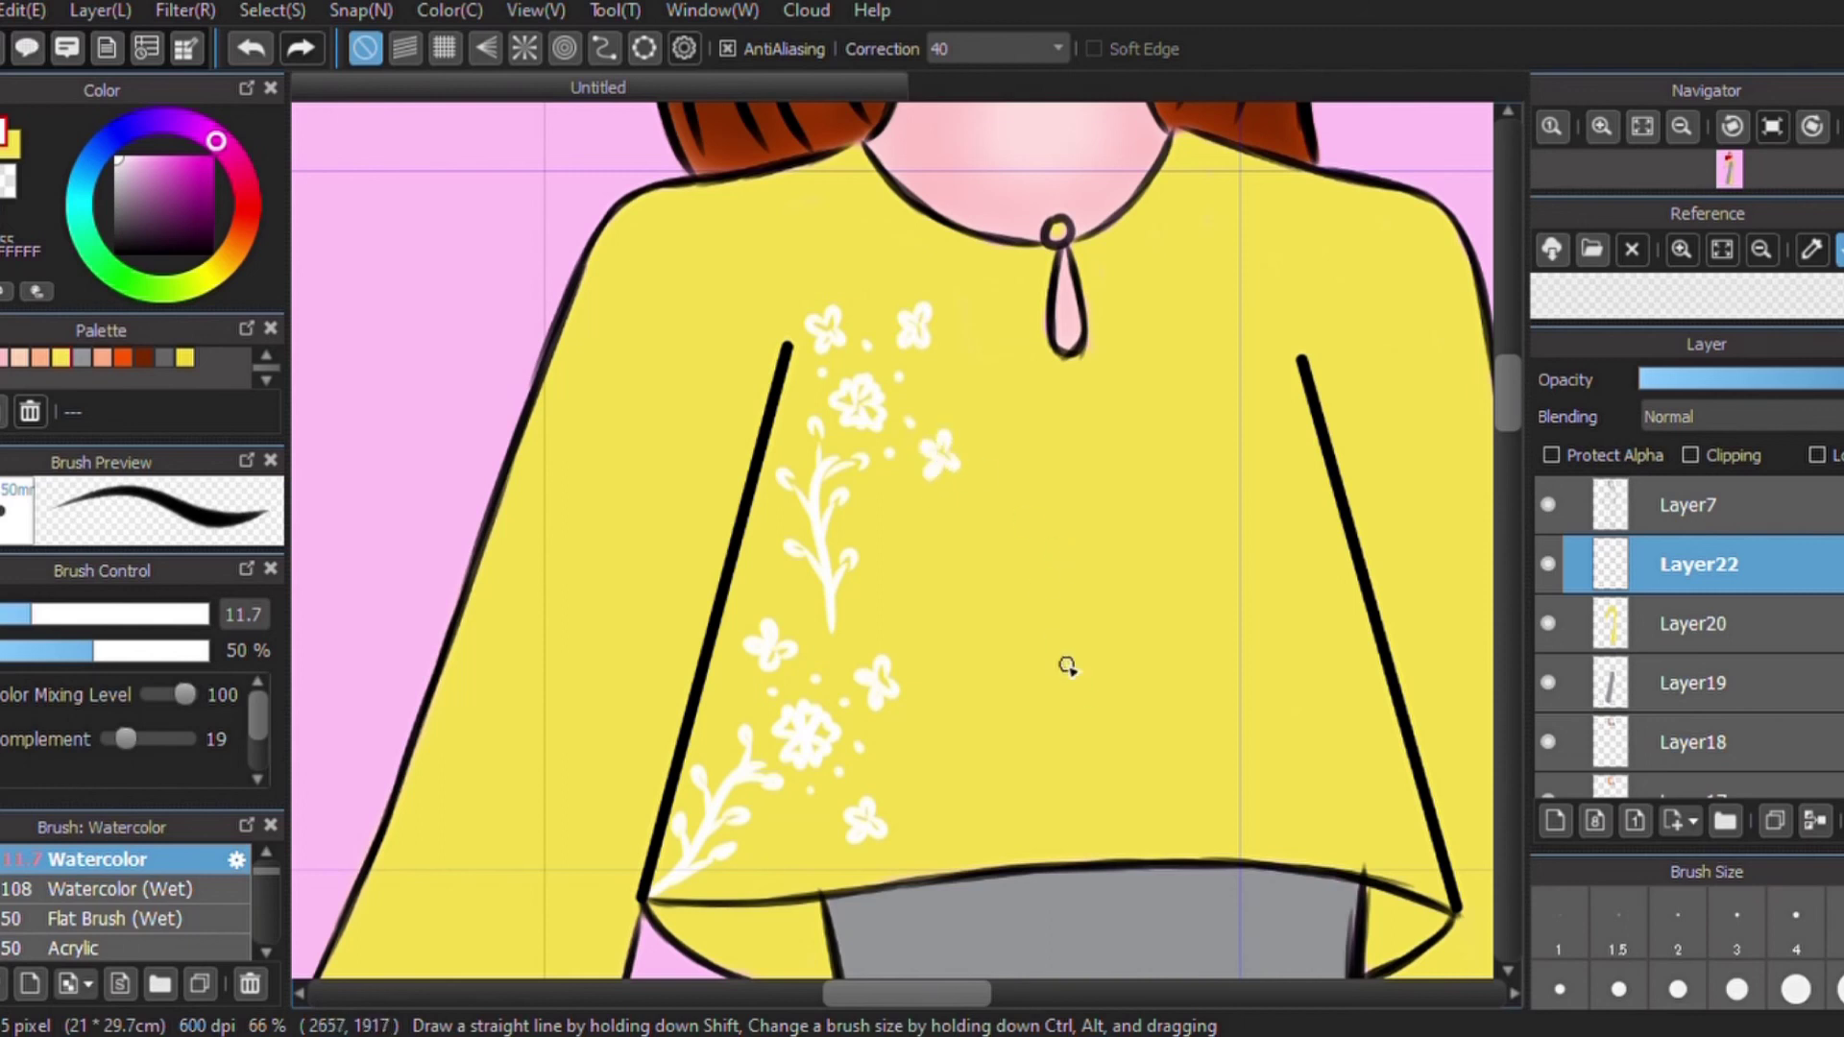
Dab yellow watercolor onto the shoe at the foot.
{"action": "left_click_drag", "start_coordinate": [1205, 730], "coordinate": [1167, 726]}
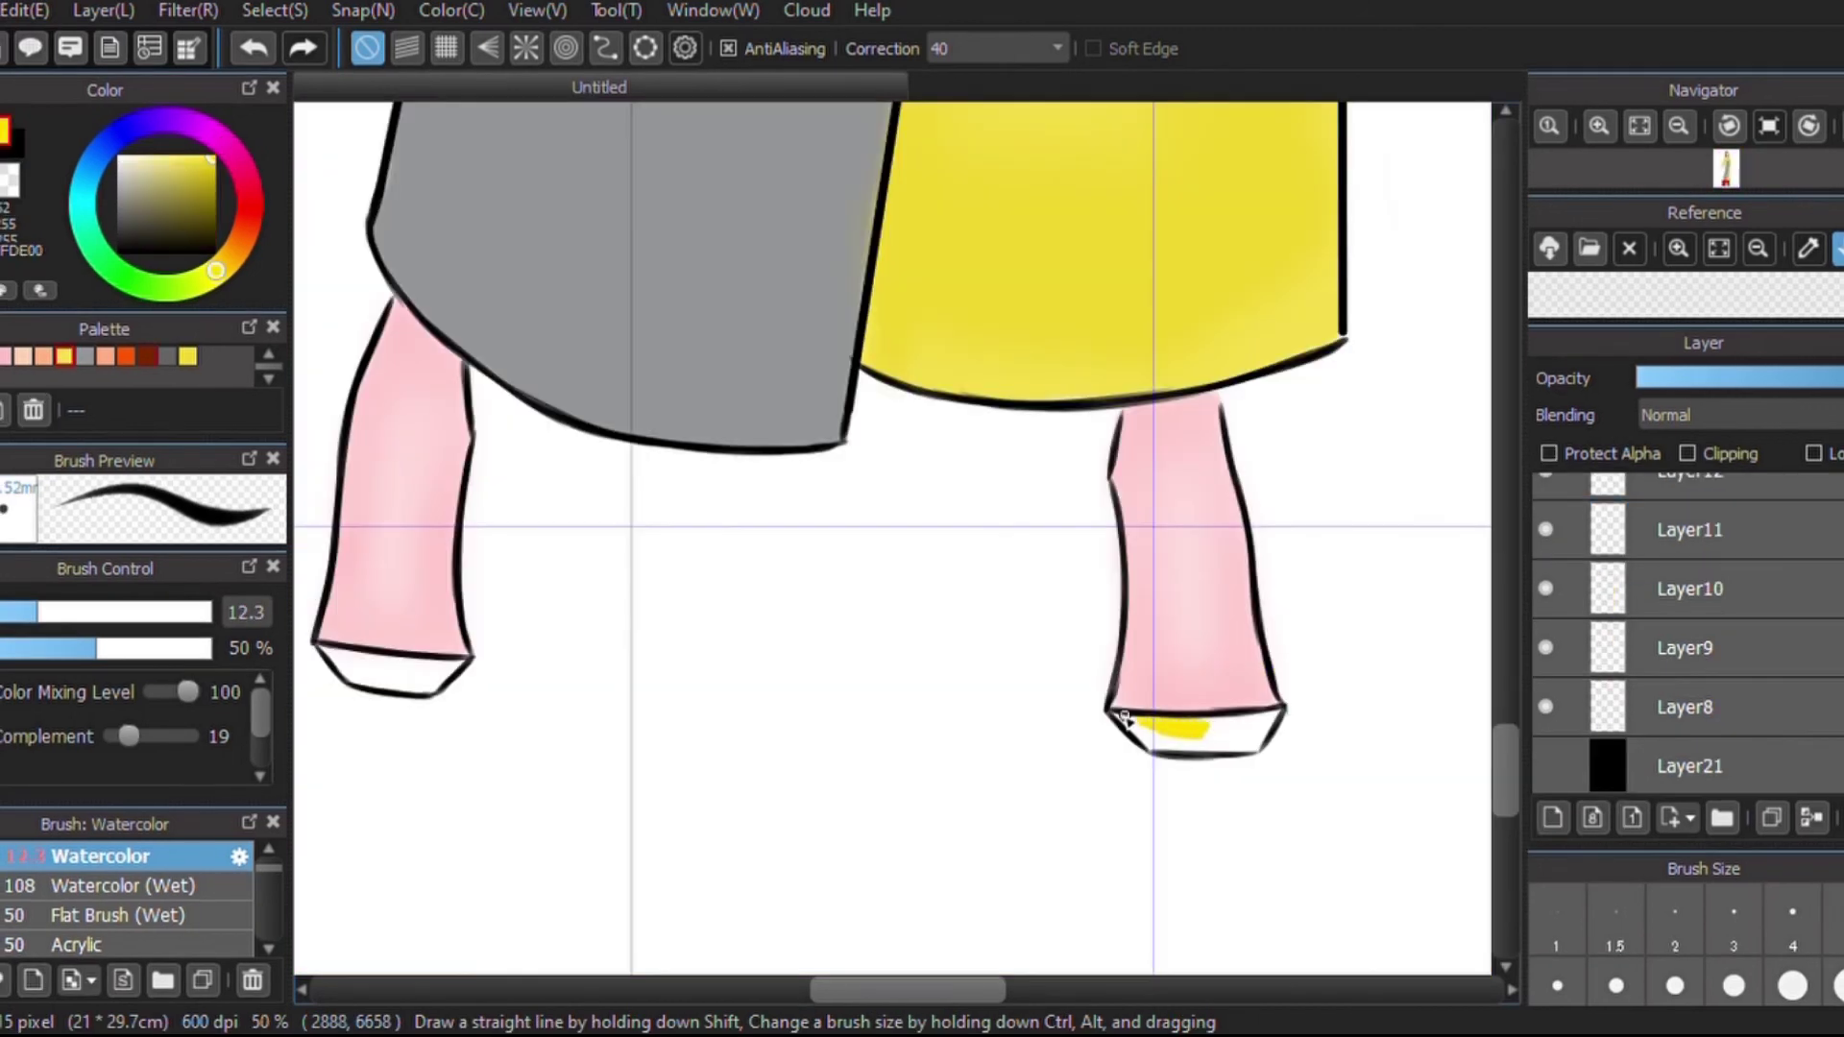